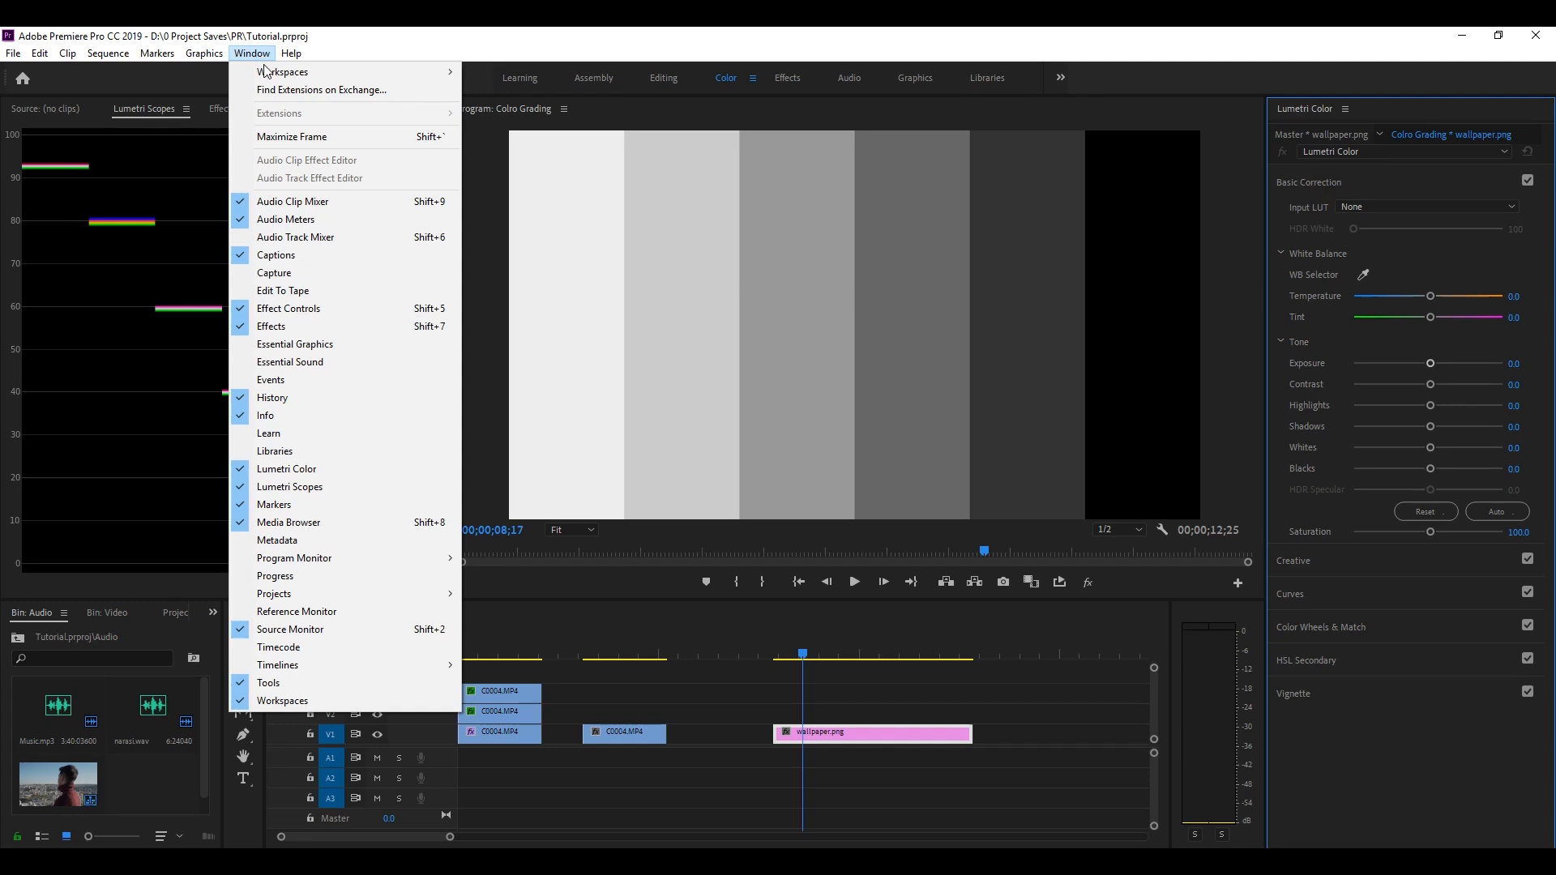
left_click(939, 236)
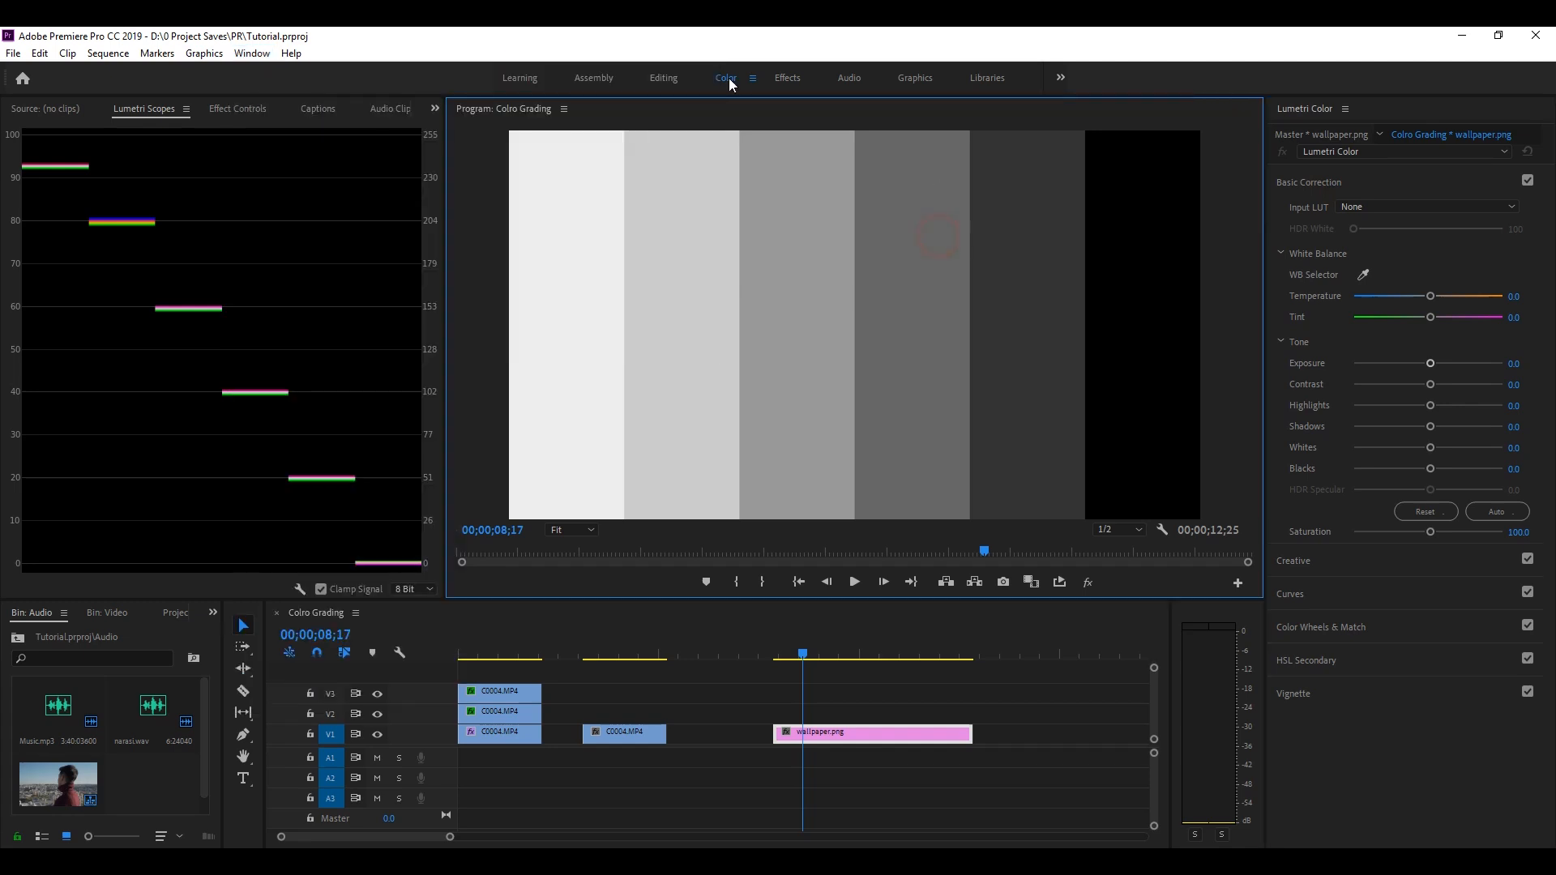
left_click(253, 53)
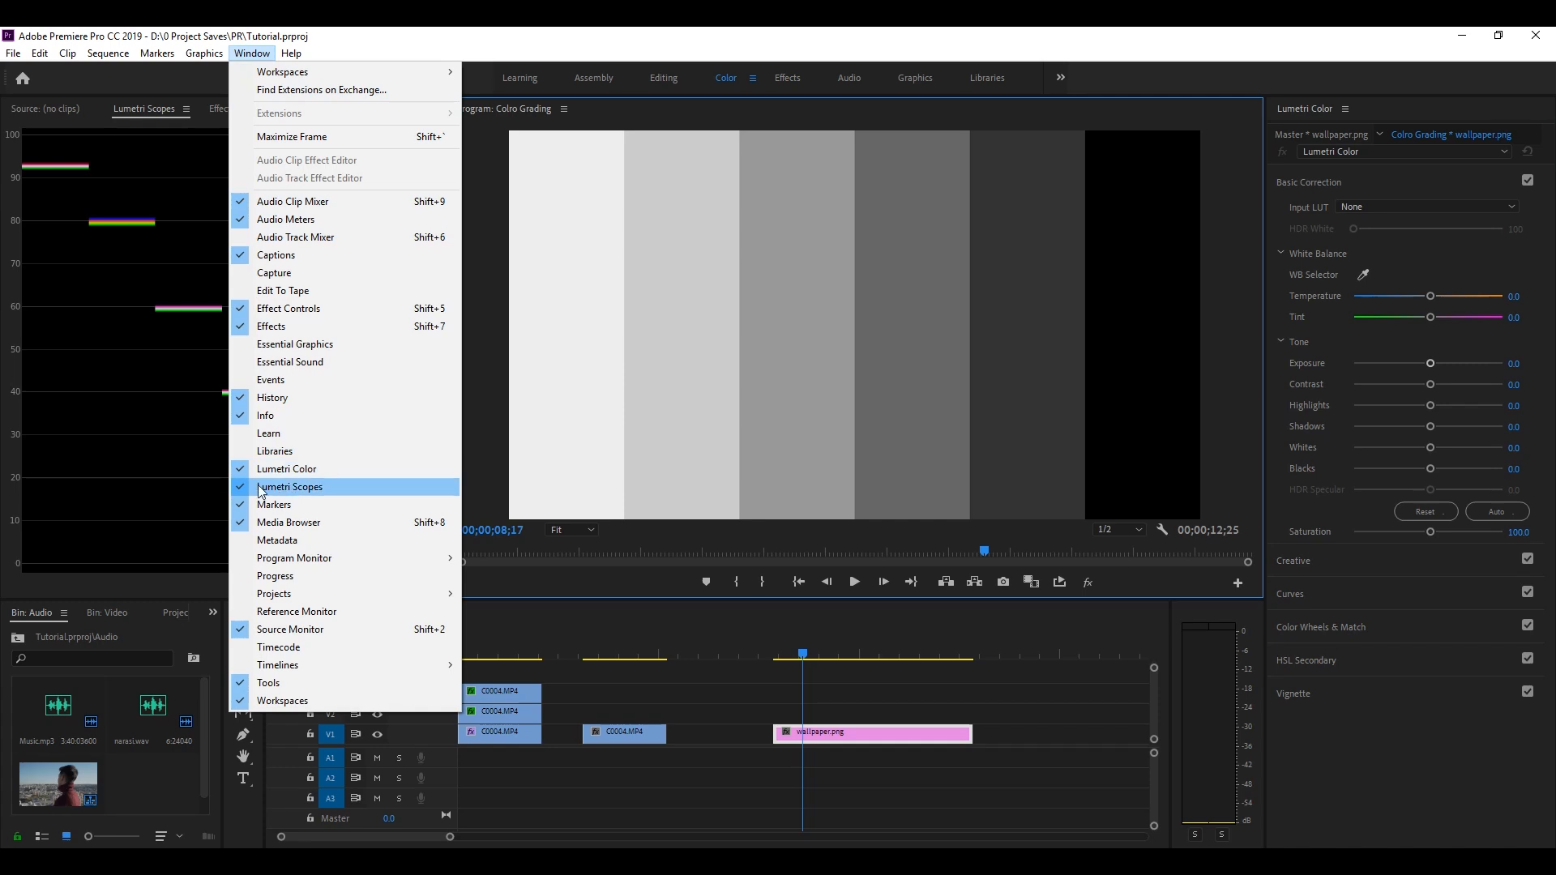
left_click(623, 419)
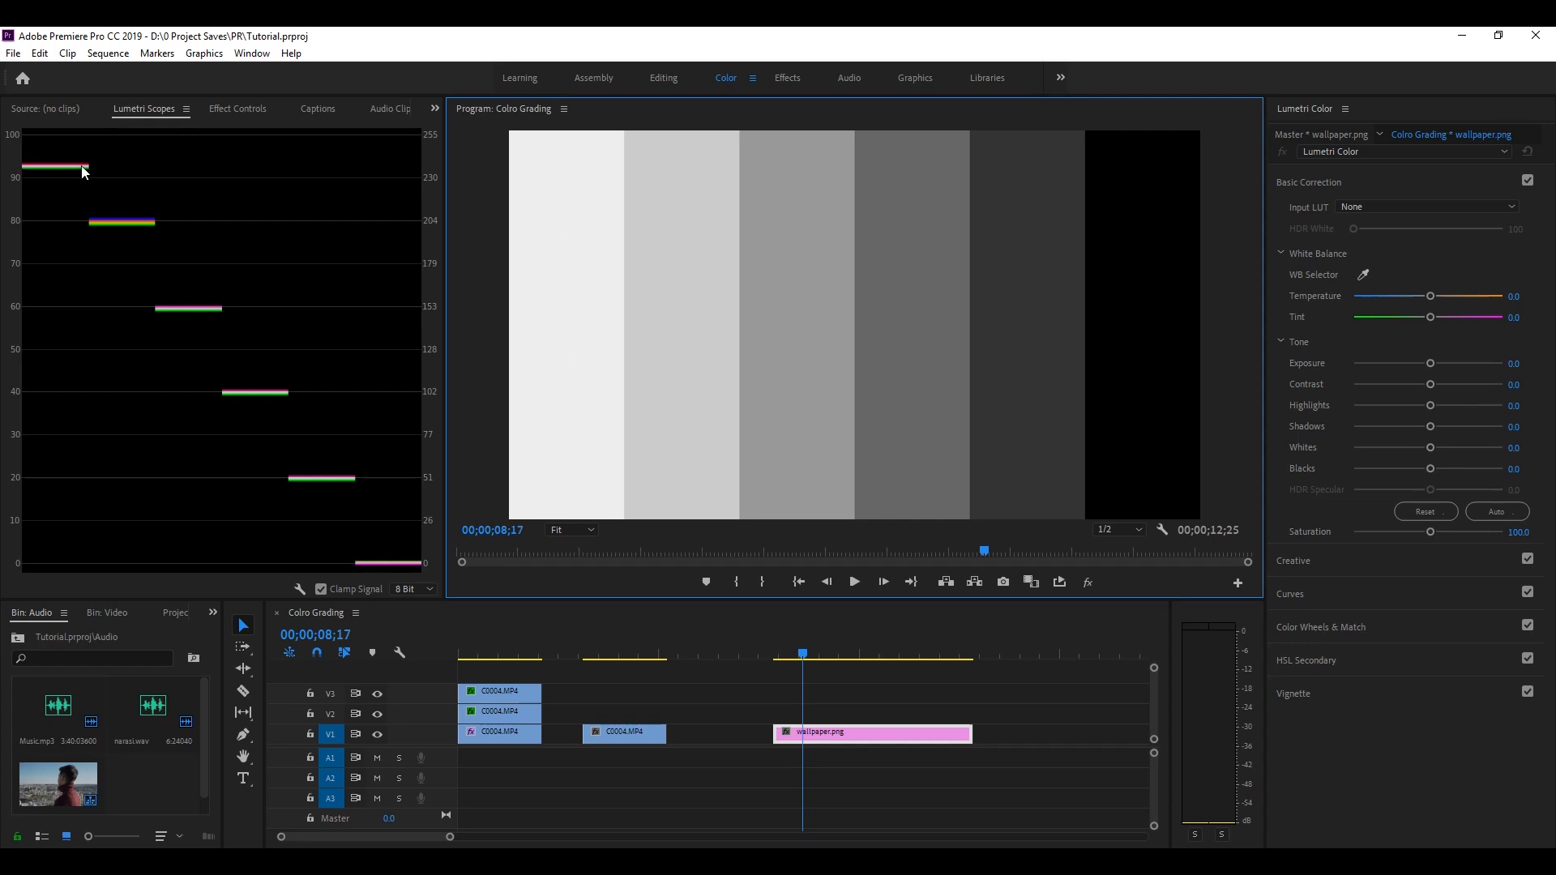
Set the wallpaper.png clip's whites to 24.3, blacks to -5.9, highlights to -0.5 and shadows to 28.6 in Basic Correction
left_click_drag(1425, 450, 1396, 436)
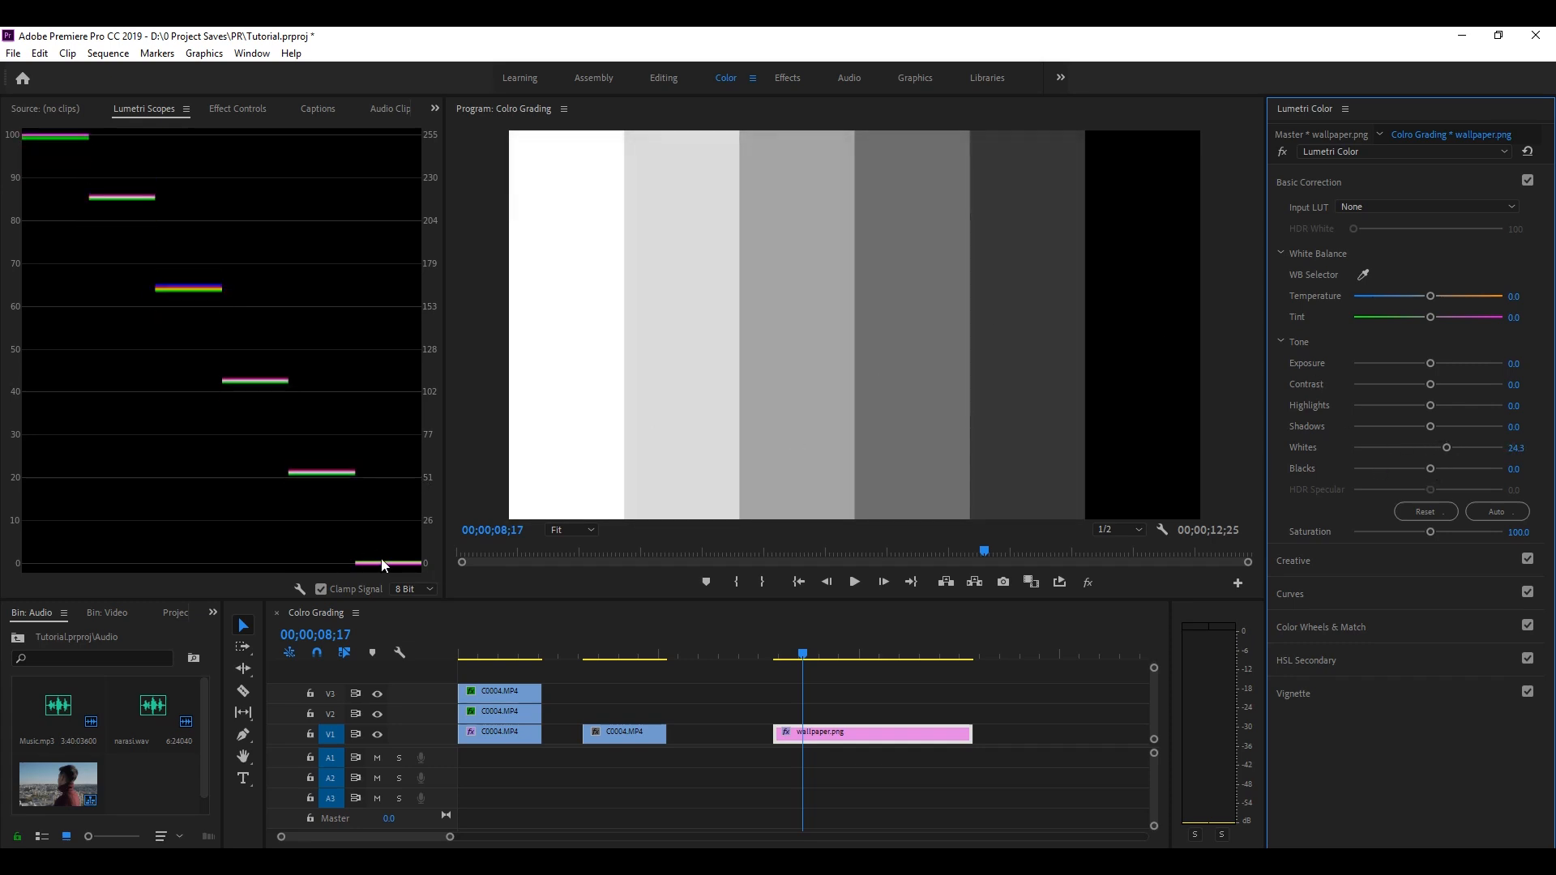
mouse_move(1431, 468)
left_mouse_down()
mouse_move(1409, 467)
mouse_move(1447, 467)
mouse_move(1423, 462)
left_mouse_up()
mouse_move(1428, 407)
left_mouse_down()
mouse_move(1410, 406)
mouse_move(1459, 405)
mouse_move(1378, 400)
mouse_move(1480, 383)
mouse_move(1331, 374)
mouse_move(1427, 391)
mouse_move(1395, 422)
mouse_move(1451, 417)
mouse_move(1383, 412)
mouse_move(1451, 413)
left_mouse_up()
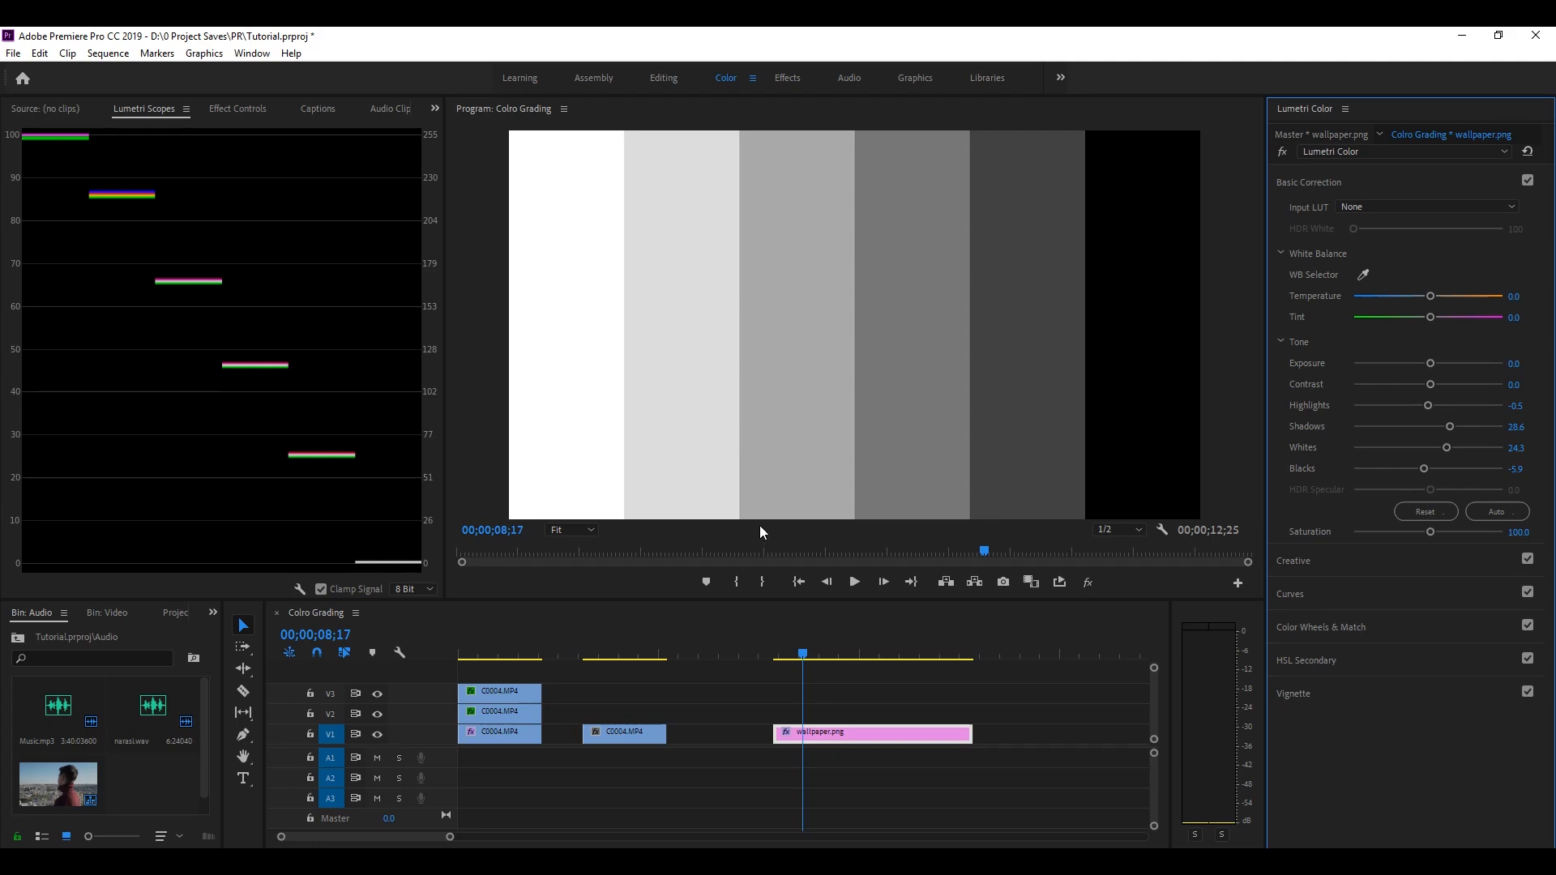
Select the separate C0004.MP4 clip on V1 and place the playhead at 00;00;03;19
left_click_drag(646, 651, 634, 652)
left_click(620, 734)
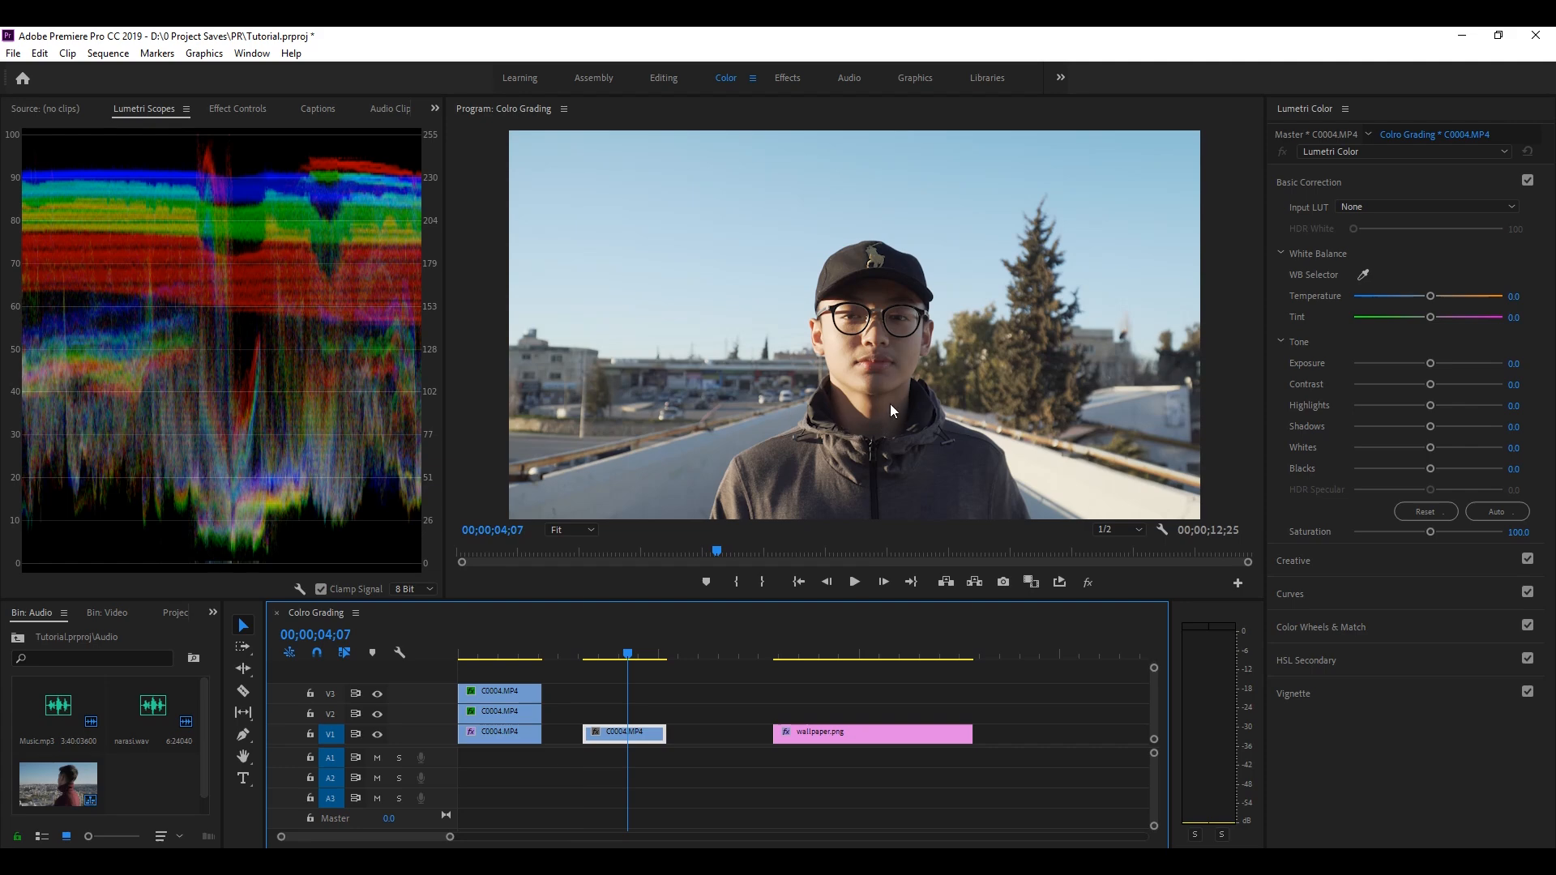
left_click(617, 655)
left_click_drag(618, 655, 616, 655)
left_click(786, 393)
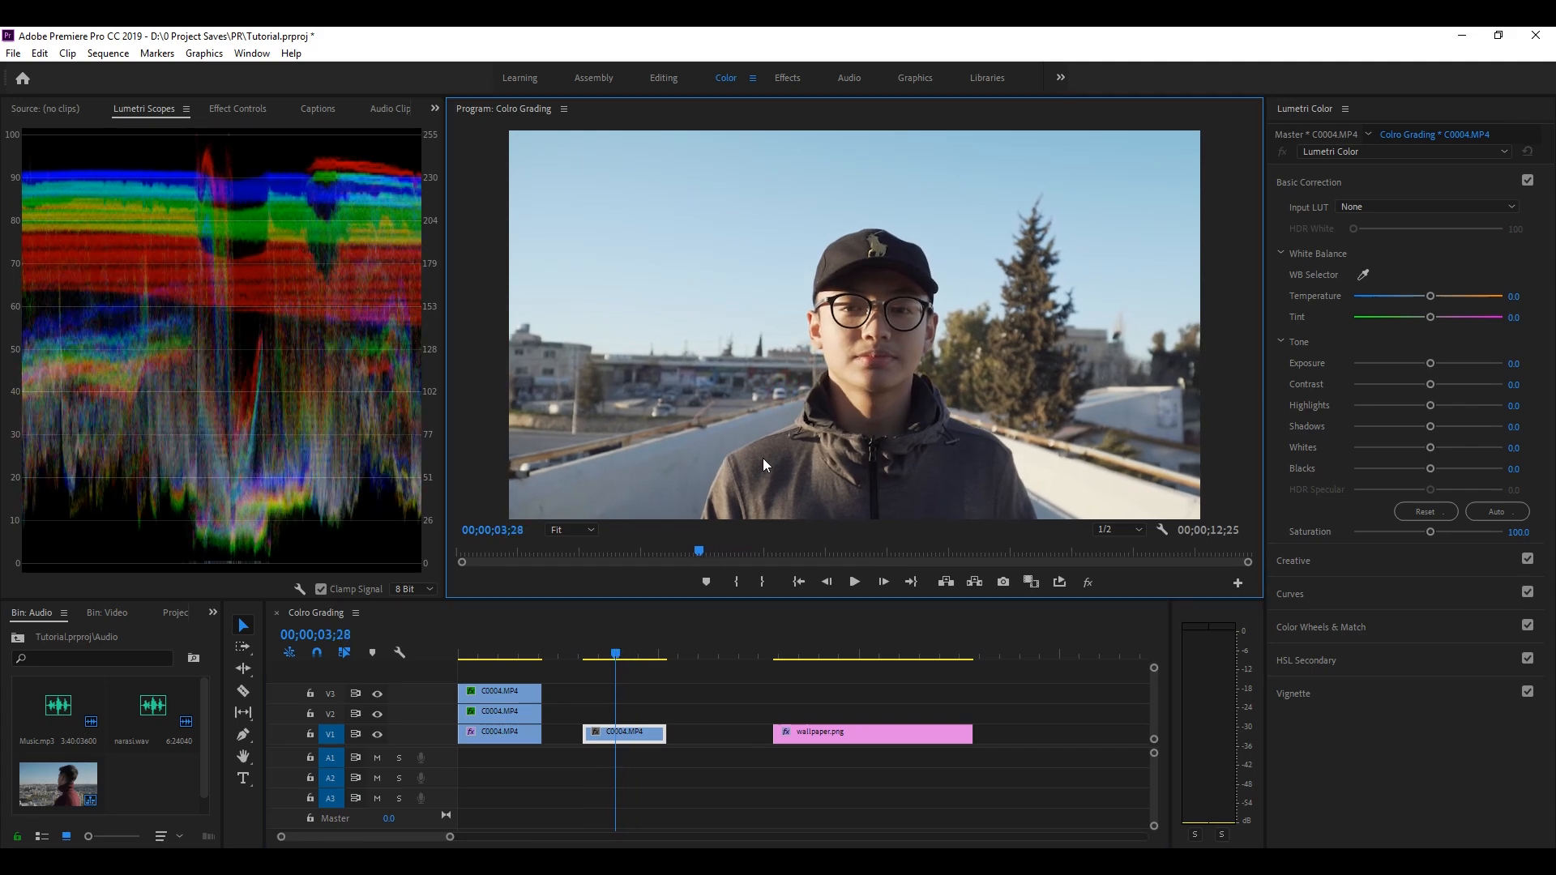
mouse_move(618, 657)
left_mouse_down()
mouse_move(591, 655)
mouse_move(610, 649)
left_mouse_up()
left_click(767, 399)
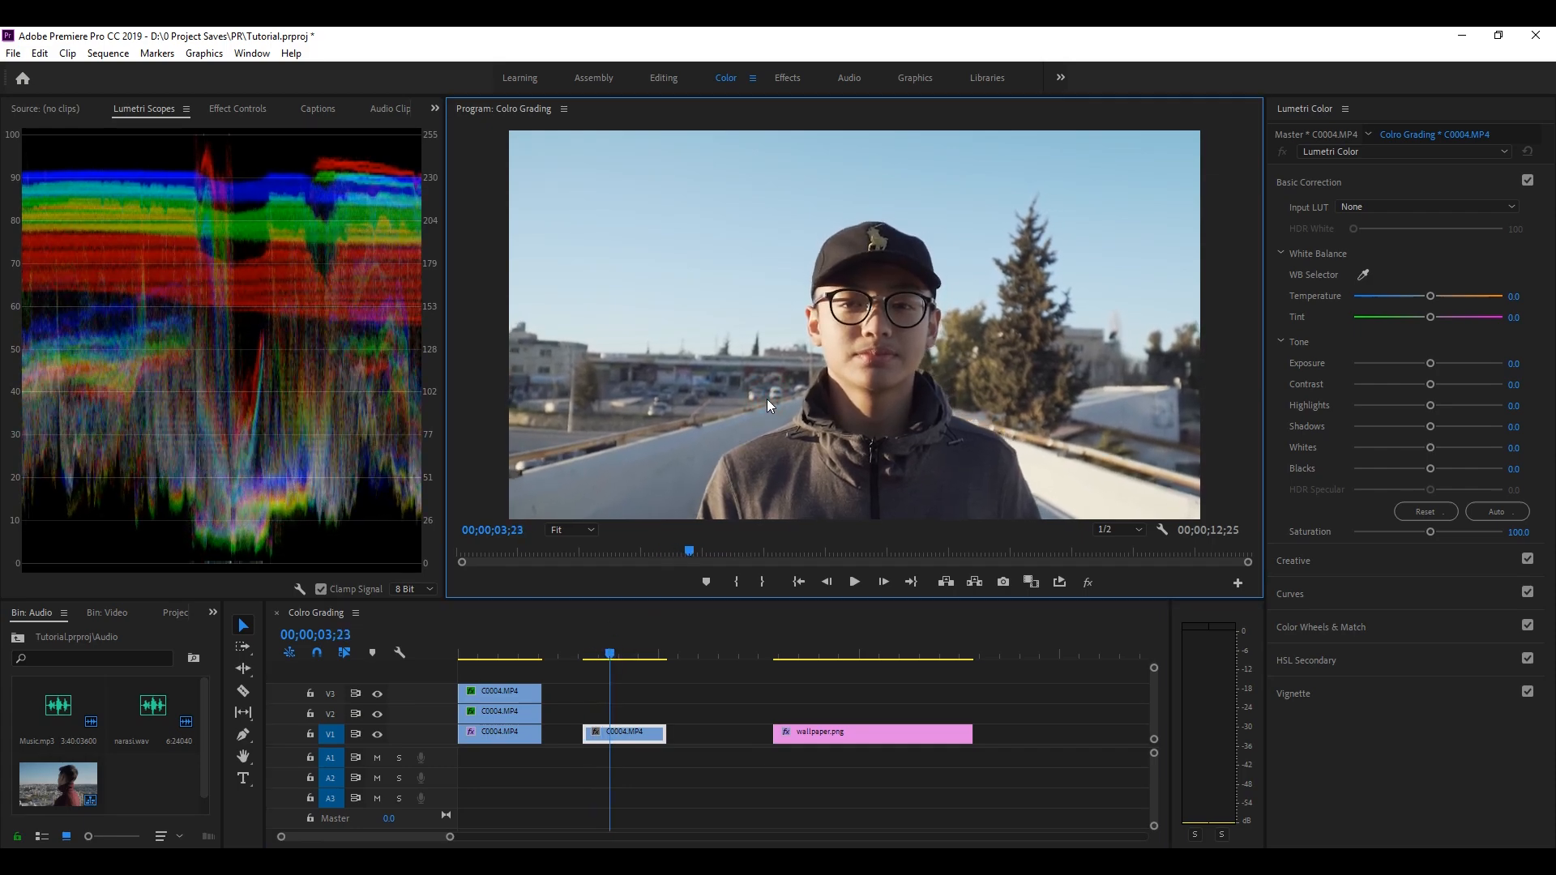
left_click(920, 400)
left_click_drag(609, 653, 604, 657)
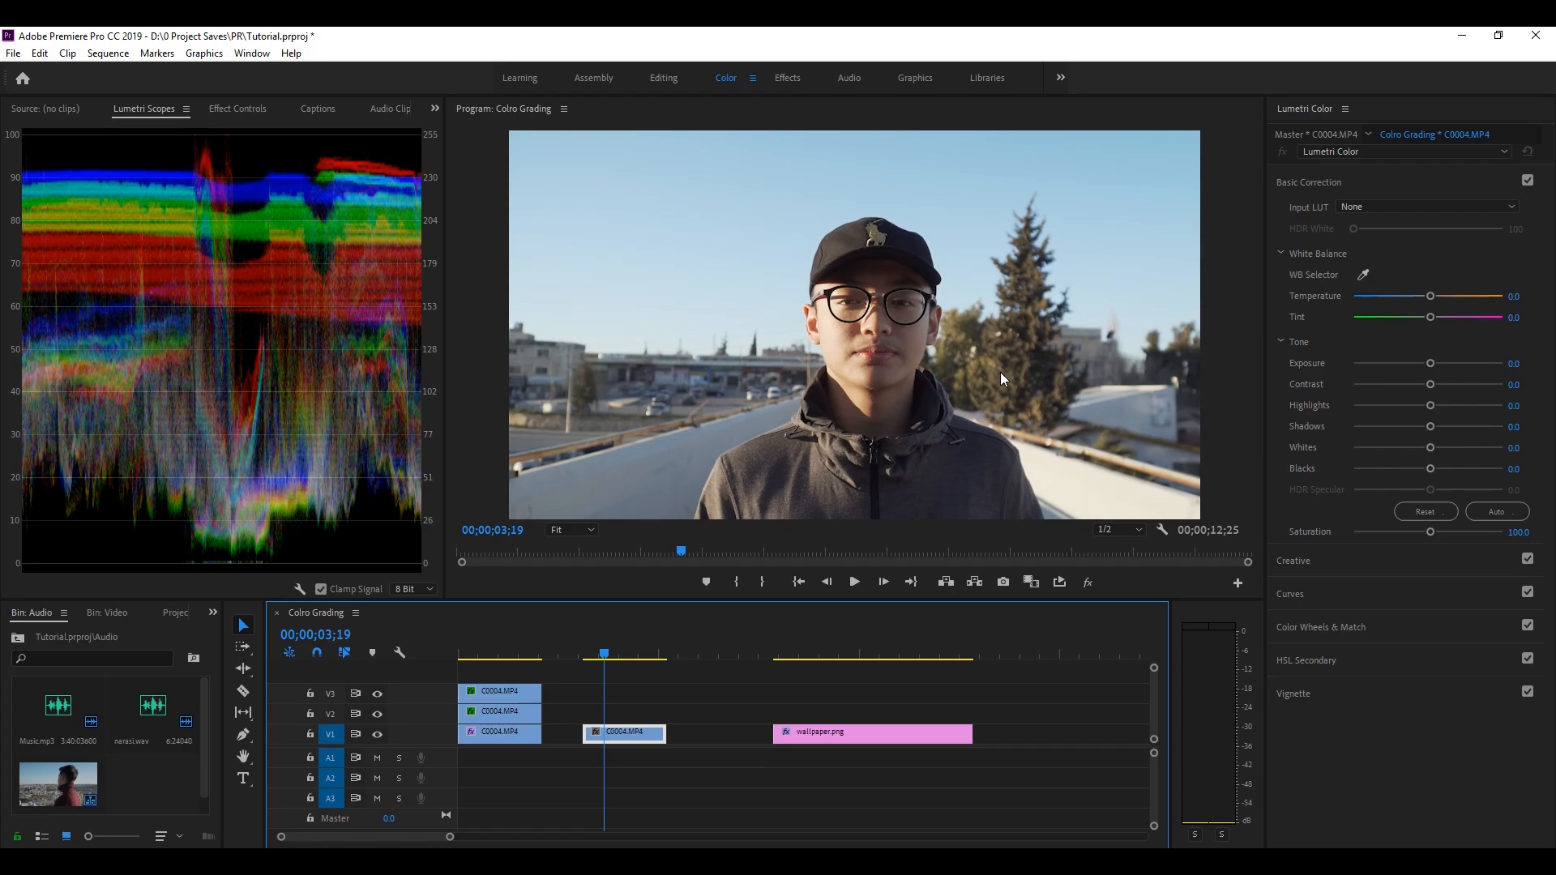
Set the C0004.MP4 clip's contrast to 42.7, shadows to 31.9 and blacks to -1.6, checking the image at 75% zoom
mouse_move(1431, 384)
left_mouse_down()
mouse_move(1409, 383)
mouse_move(1452, 391)
mouse_move(1407, 388)
mouse_move(1459, 382)
left_mouse_up()
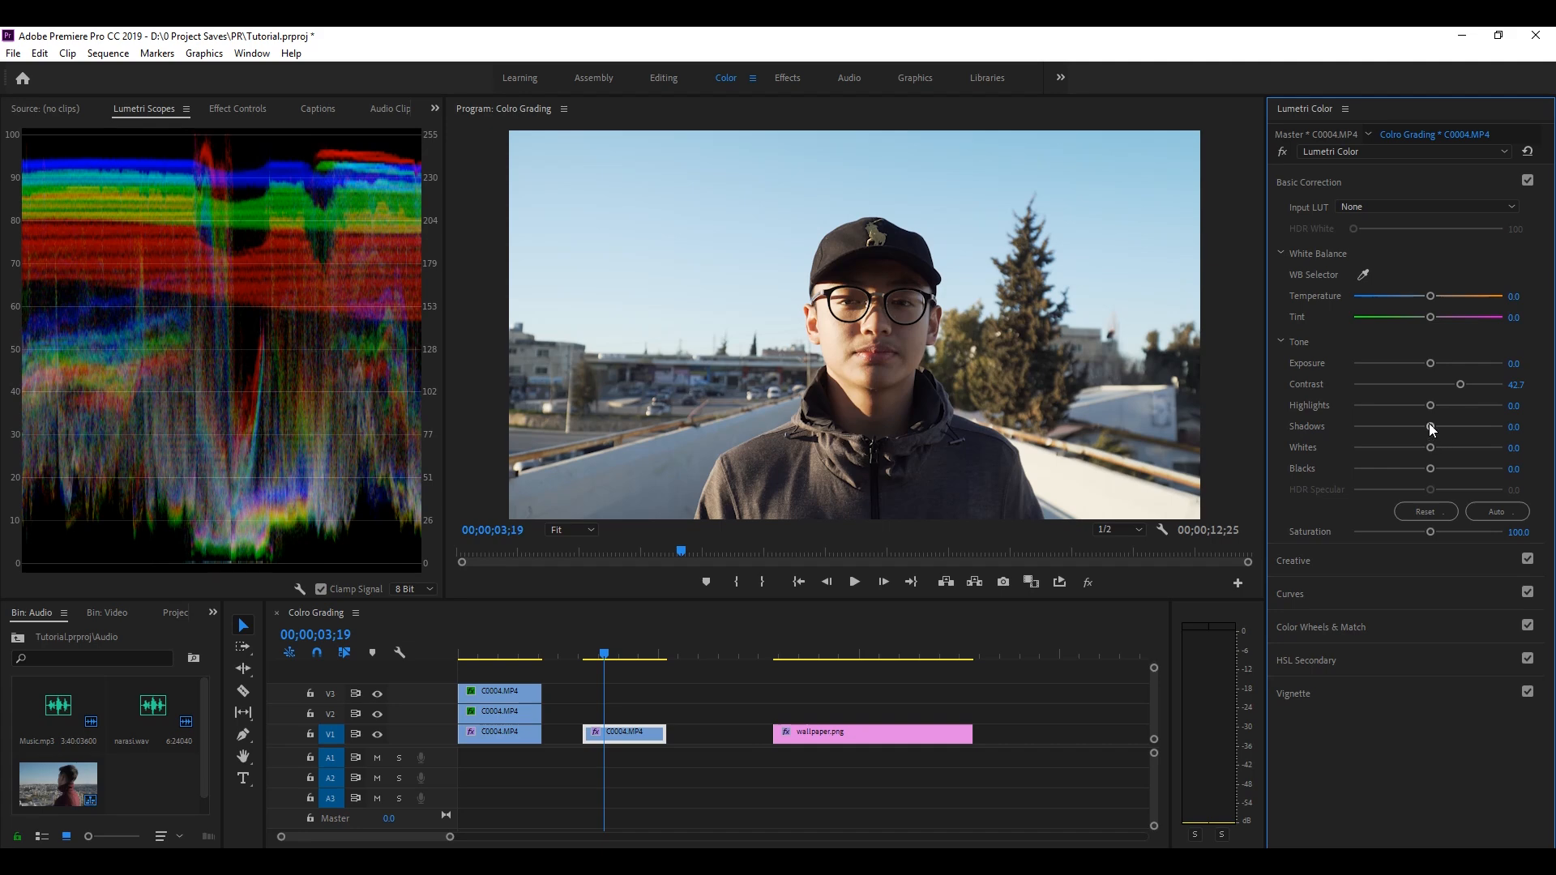
left_click_drag(1430, 424, 1428, 469)
left_click(572, 530)
left_click(572, 621)
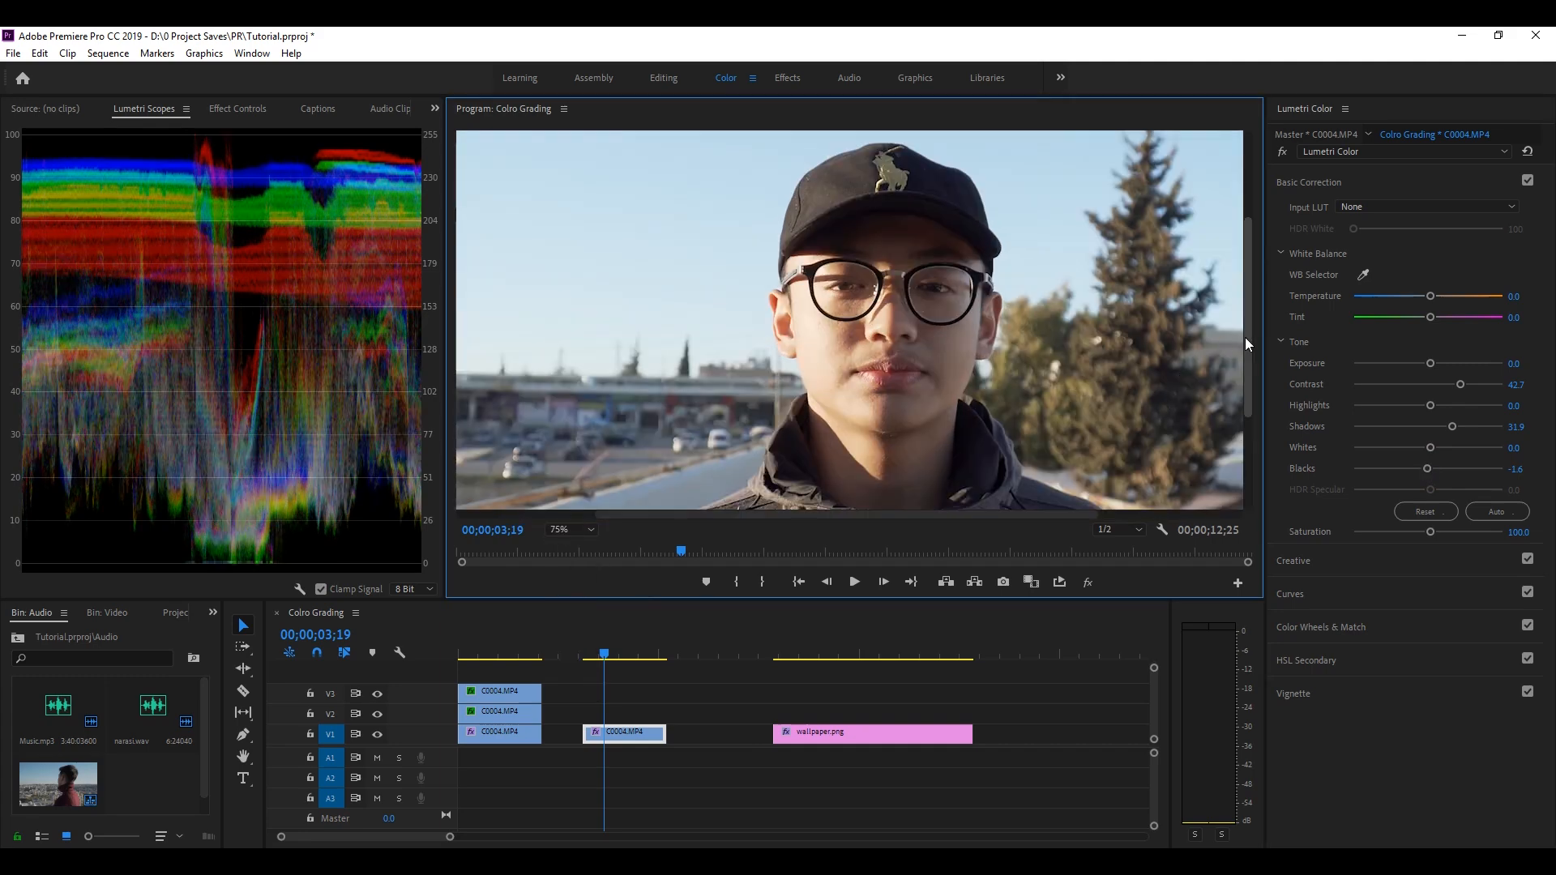
left_click_drag(1243, 337, 1242, 397)
left_click(572, 529)
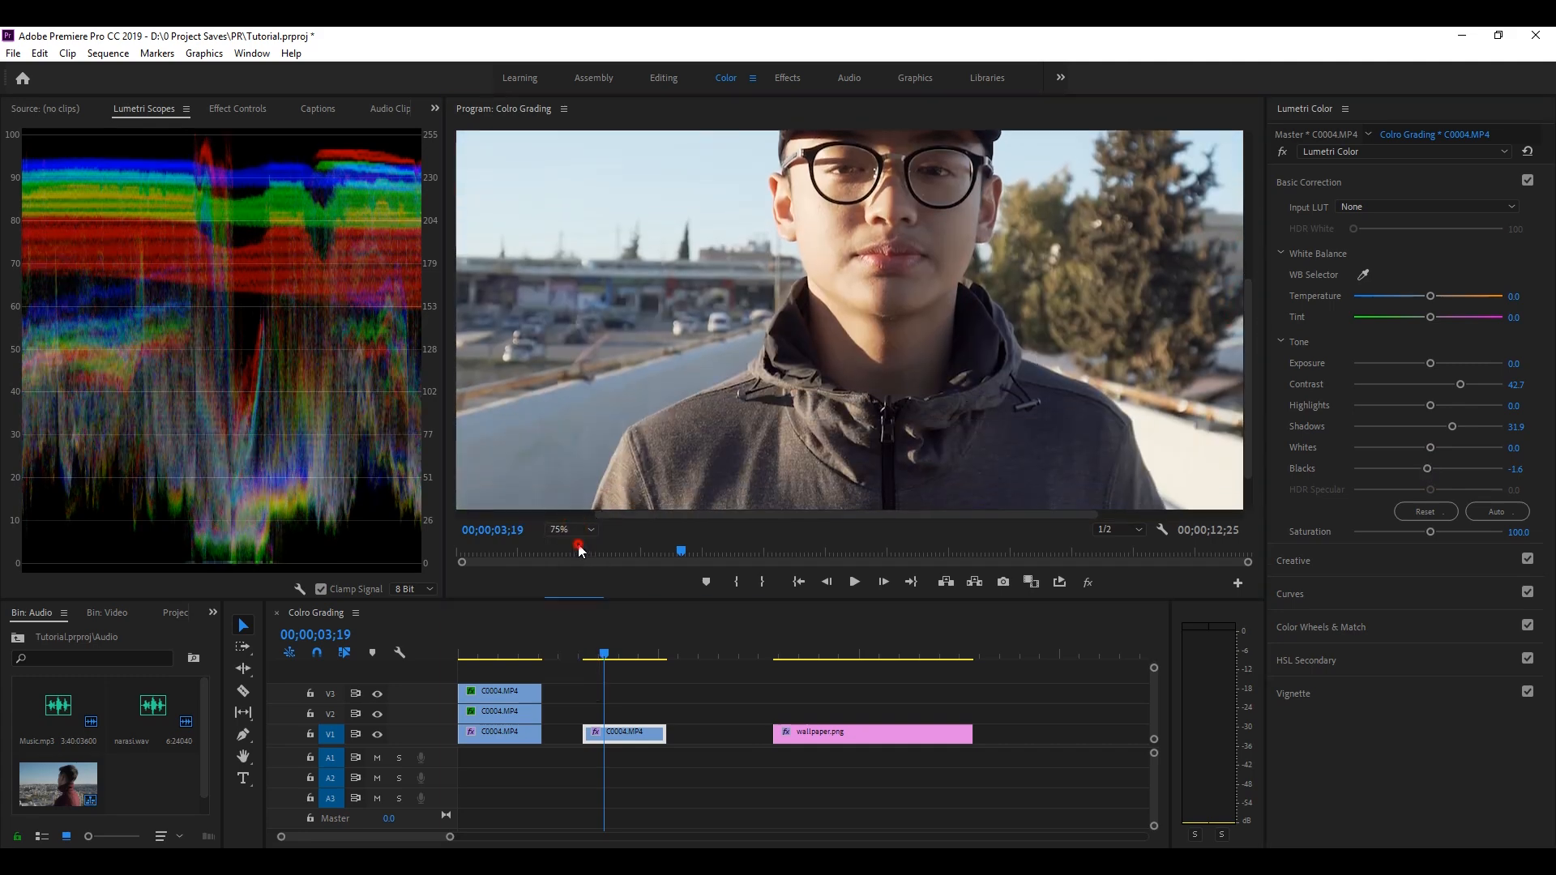
left_click(577, 543)
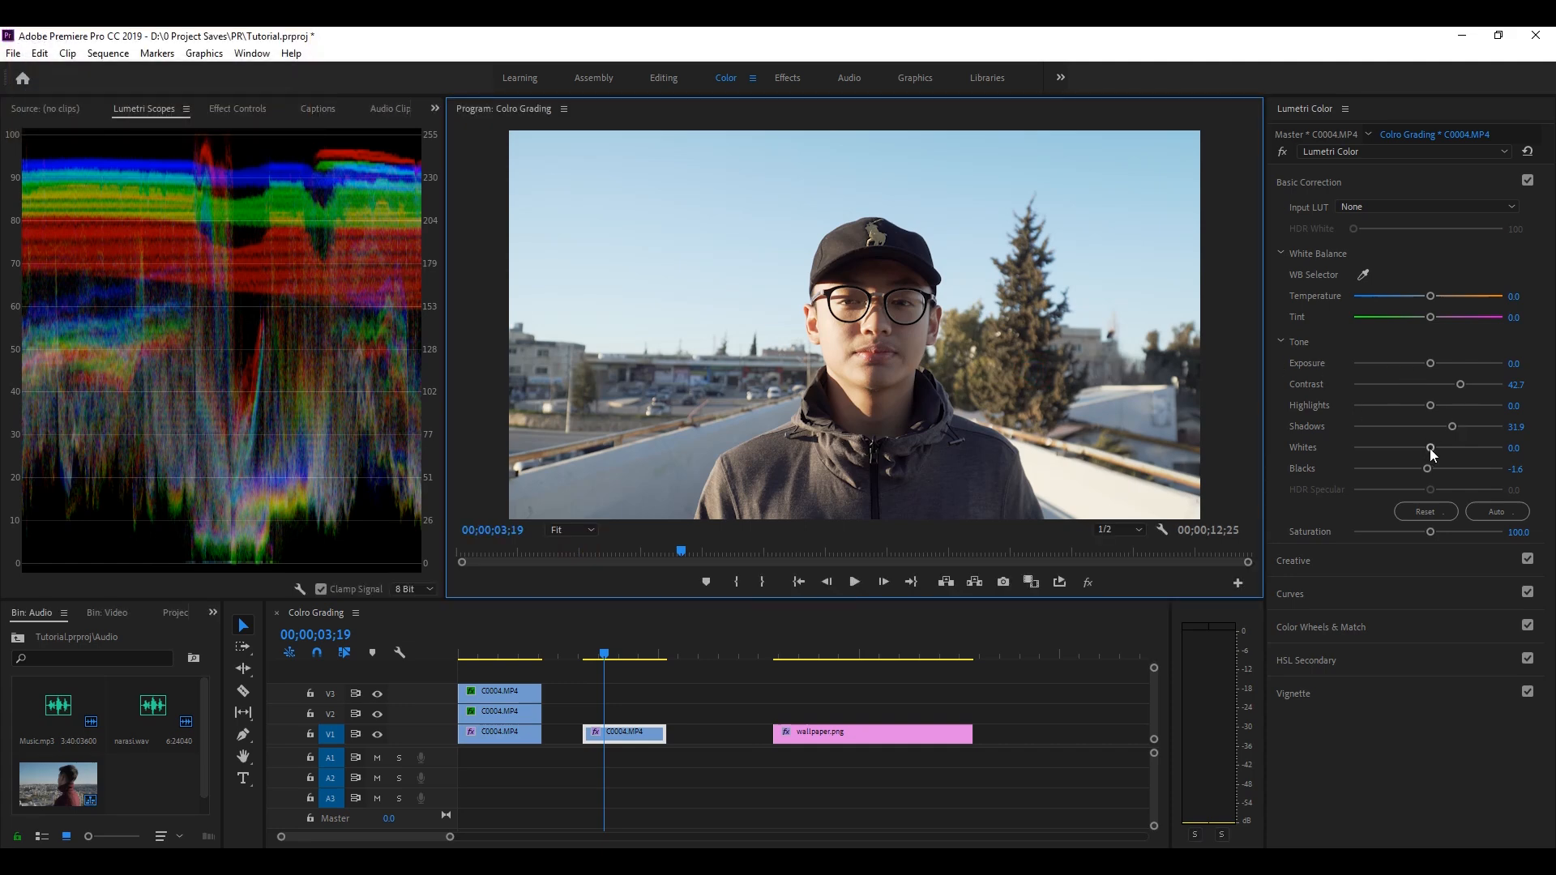
Refine the clip's tone with highlights at -15.7, shadows at 39.5, whites at -9.2 and blacks at -0.5
left_click_drag(1431, 449, 1457, 425)
left_click(950, 348)
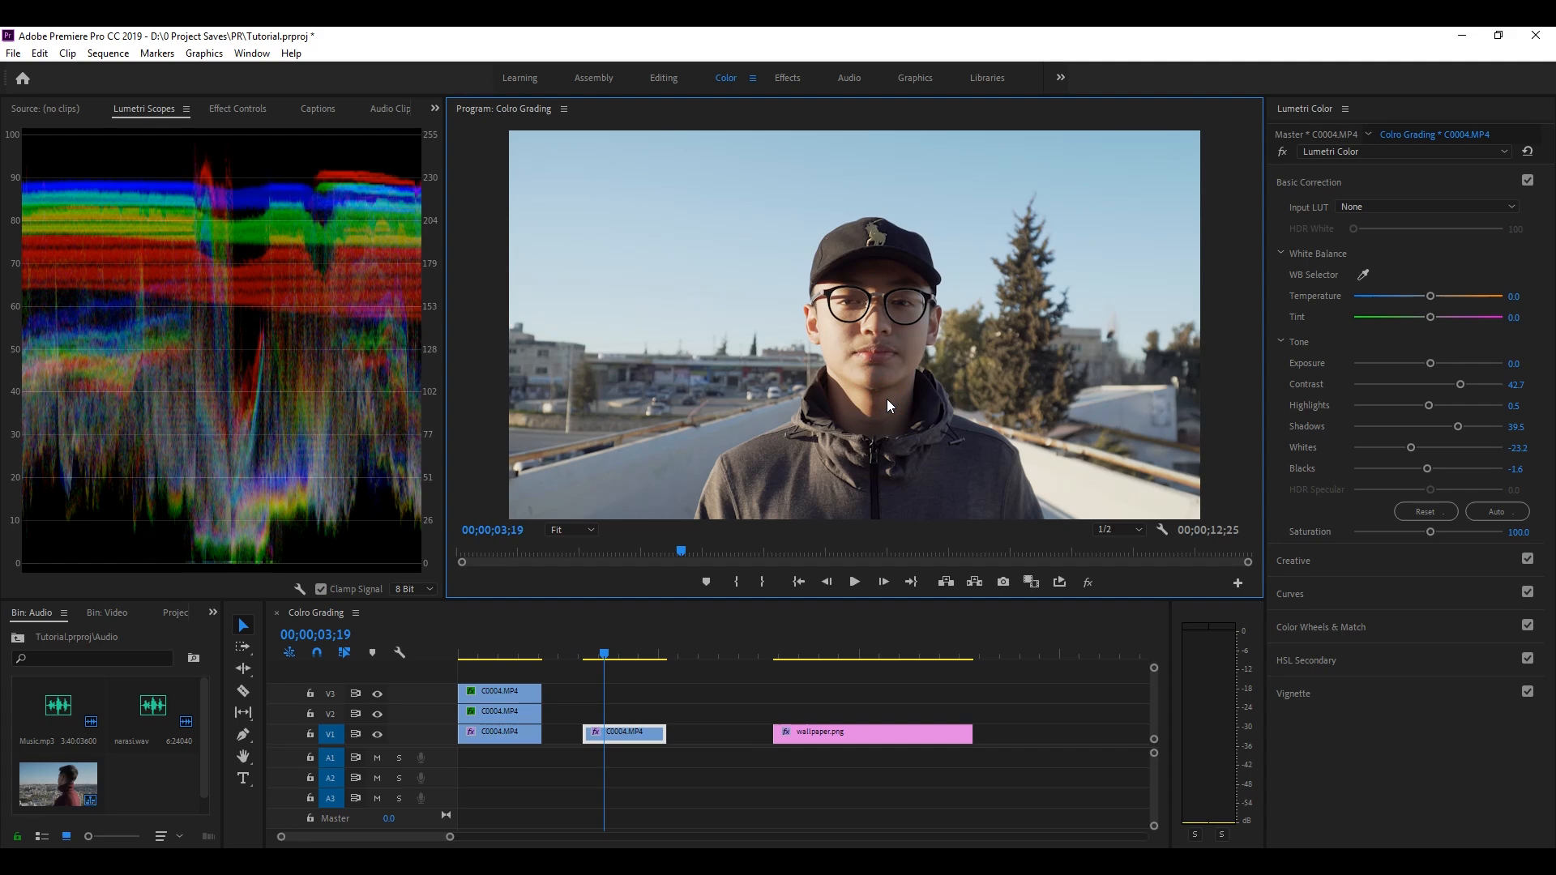
left_click(1426, 469)
left_click_drag(1428, 468, 1426, 469)
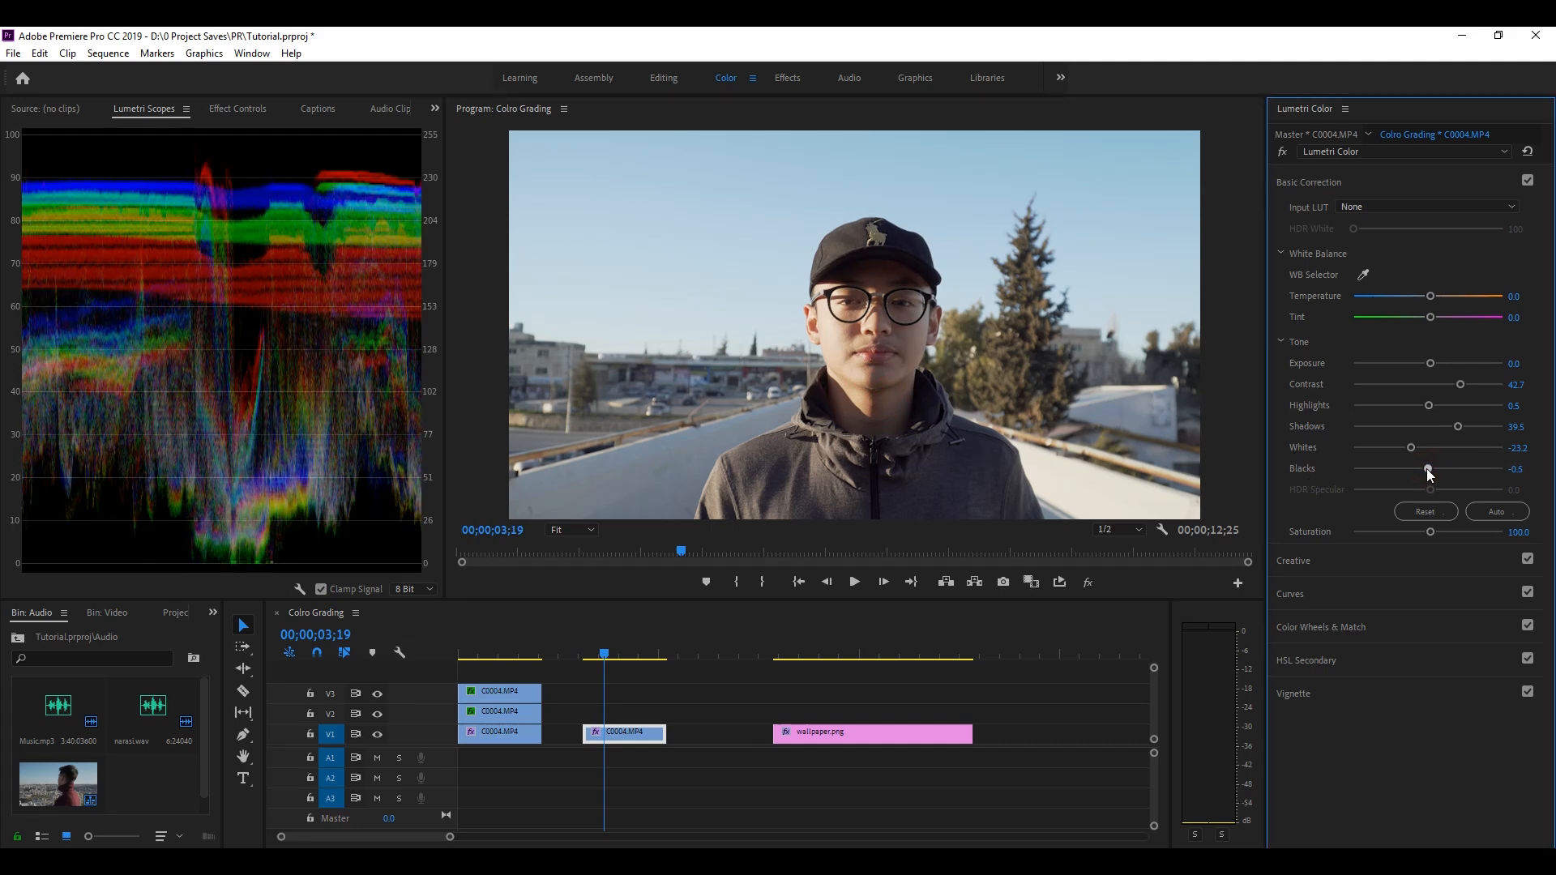
left_click_drag(1429, 405, 1426, 446)
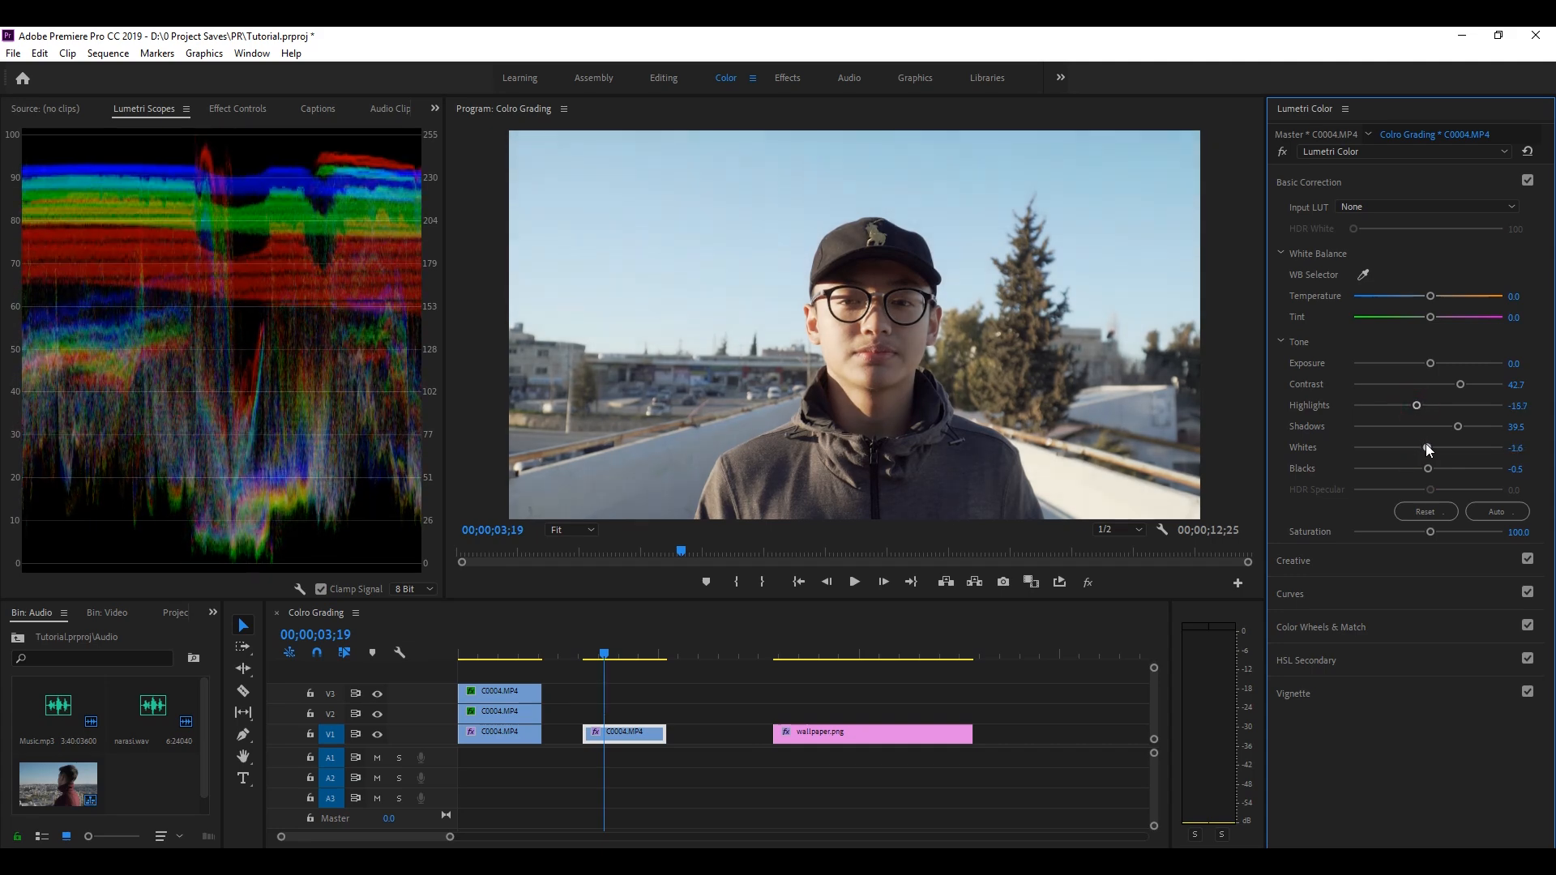
left_click_drag(1433, 445, 1420, 447)
left_click(977, 400)
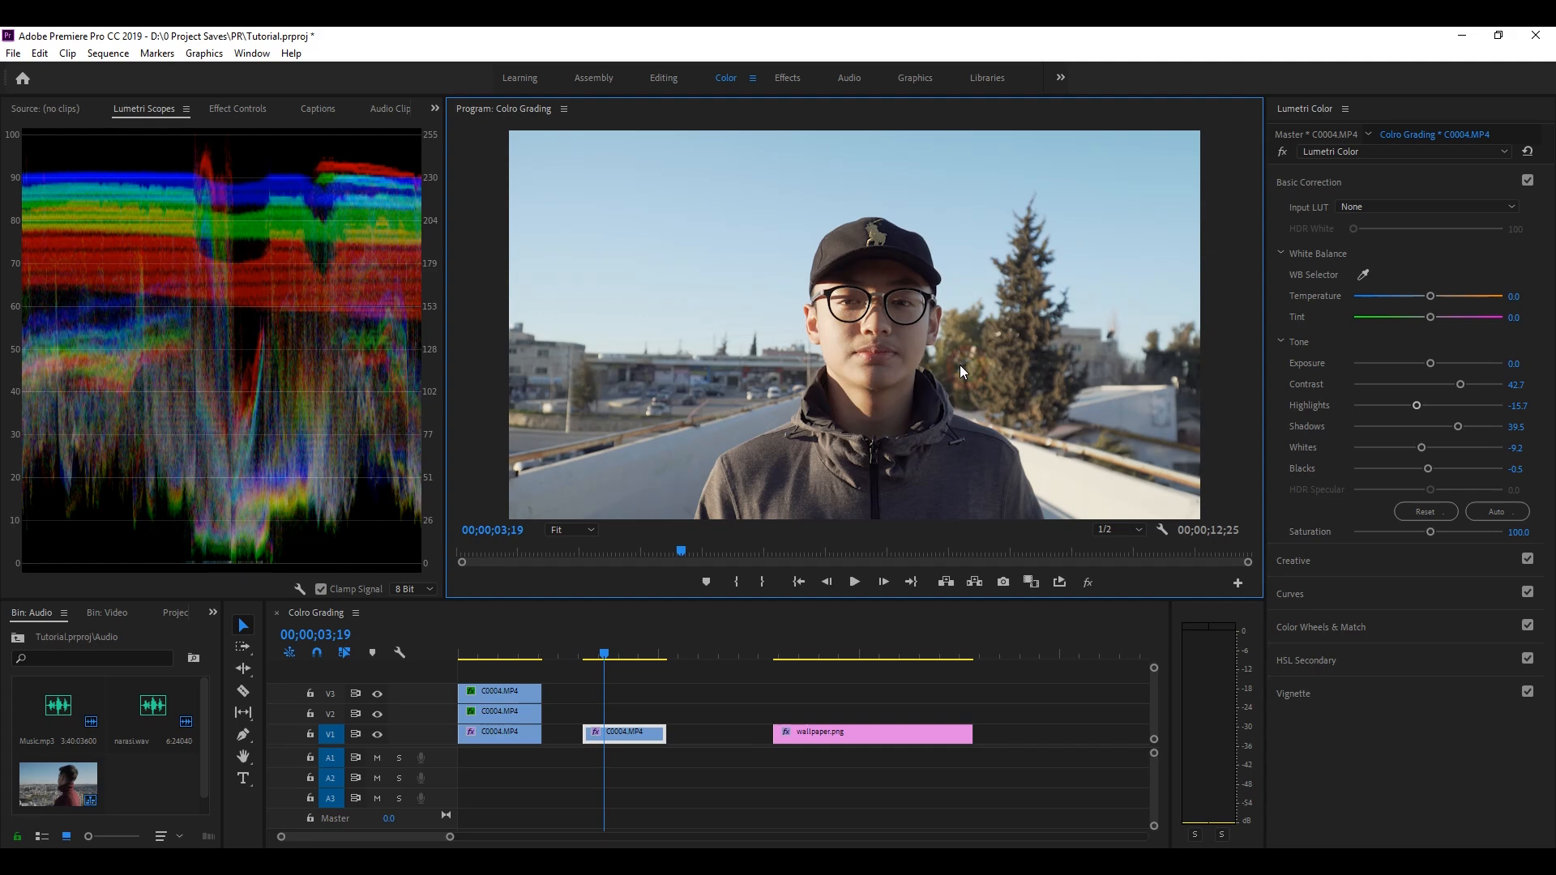
Tint the clip's shadows toward teal-blue and its midtones toward orange with the color wheels, checking the face at 100% zoom
left_click(1297, 183)
left_click(1309, 283)
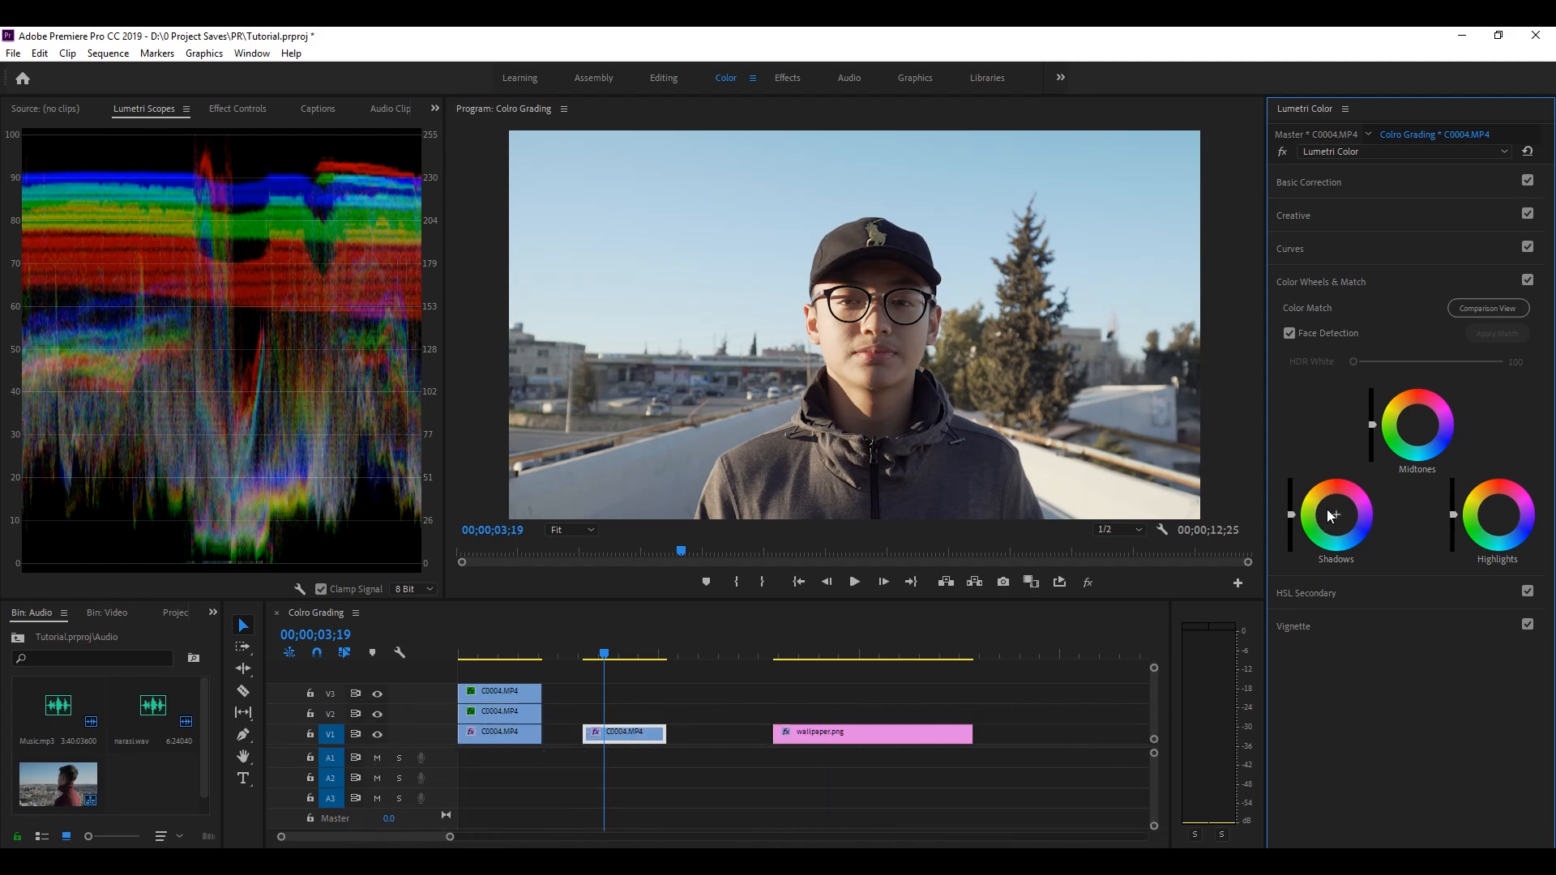
left_click_drag(1334, 520, 1343, 526)
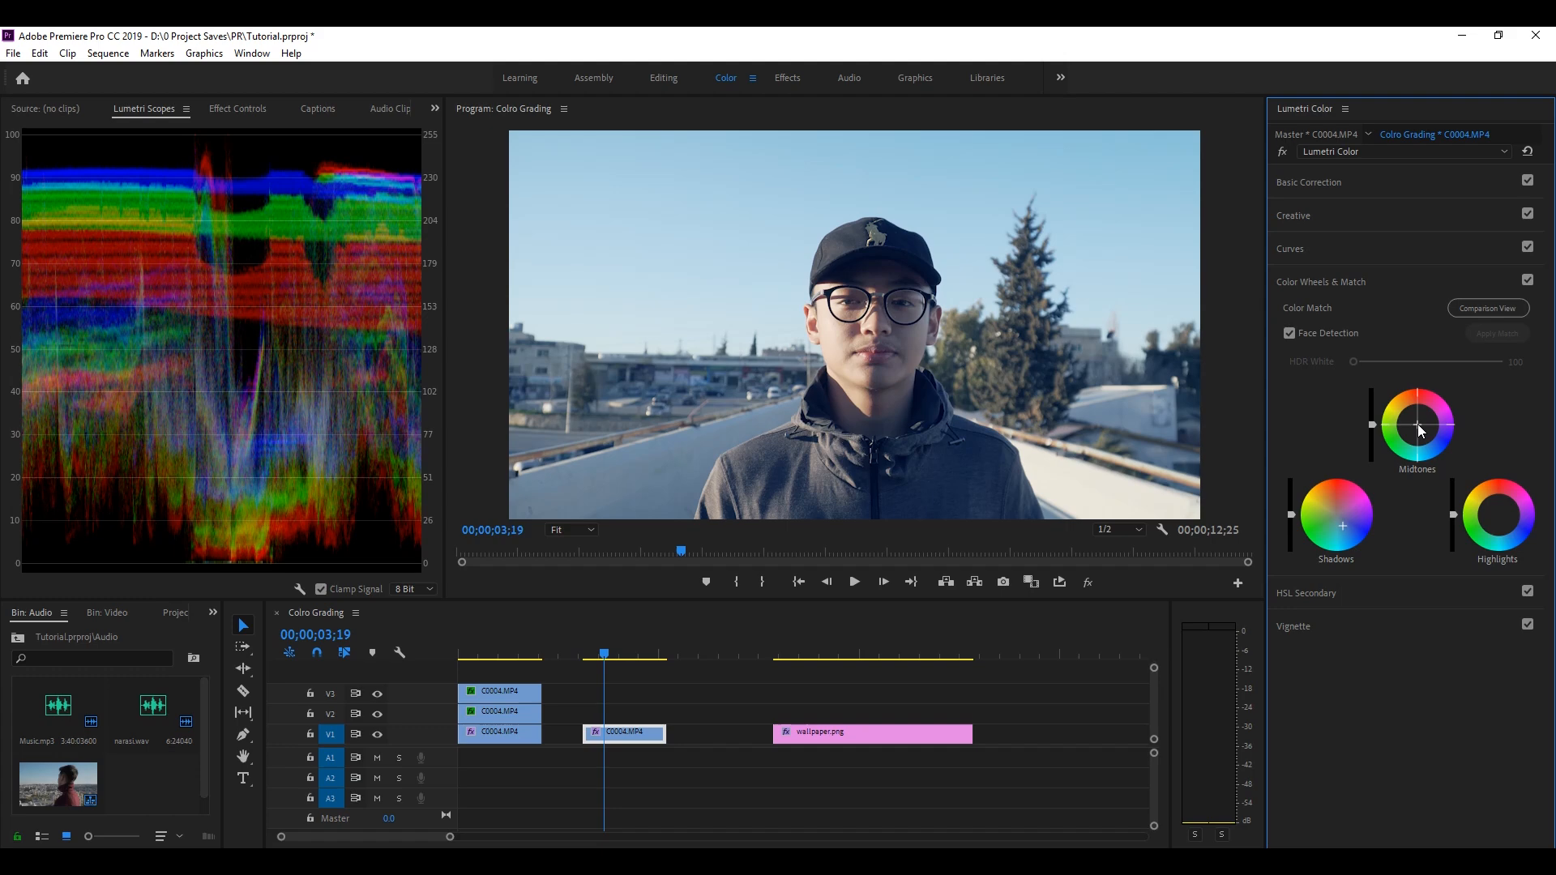
left_click_drag(1417, 425, 1409, 410)
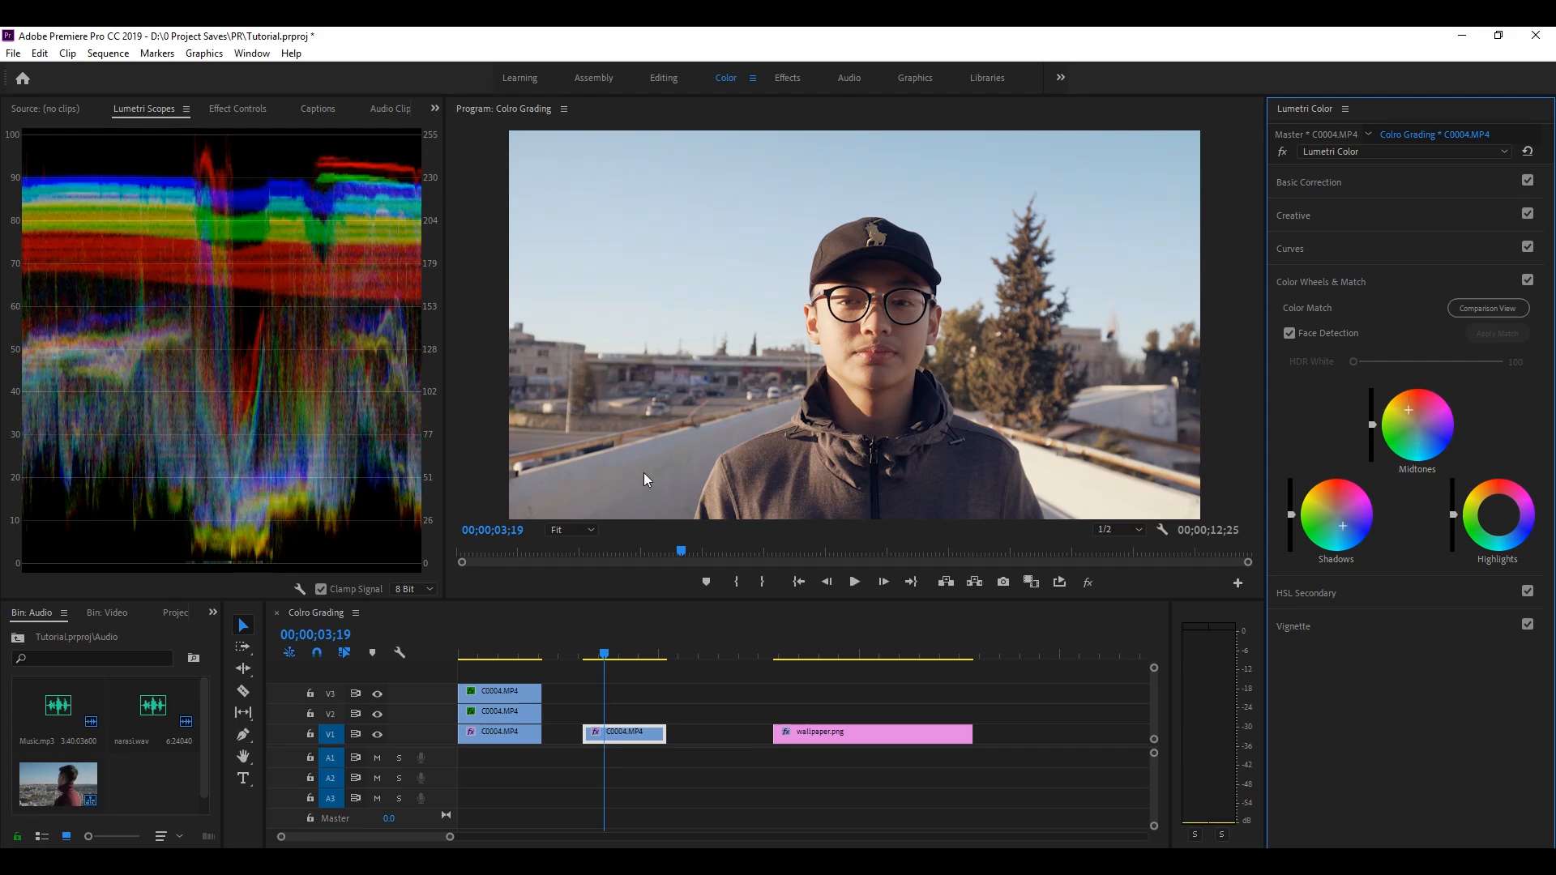
left_click(571, 530)
left_click(572, 648)
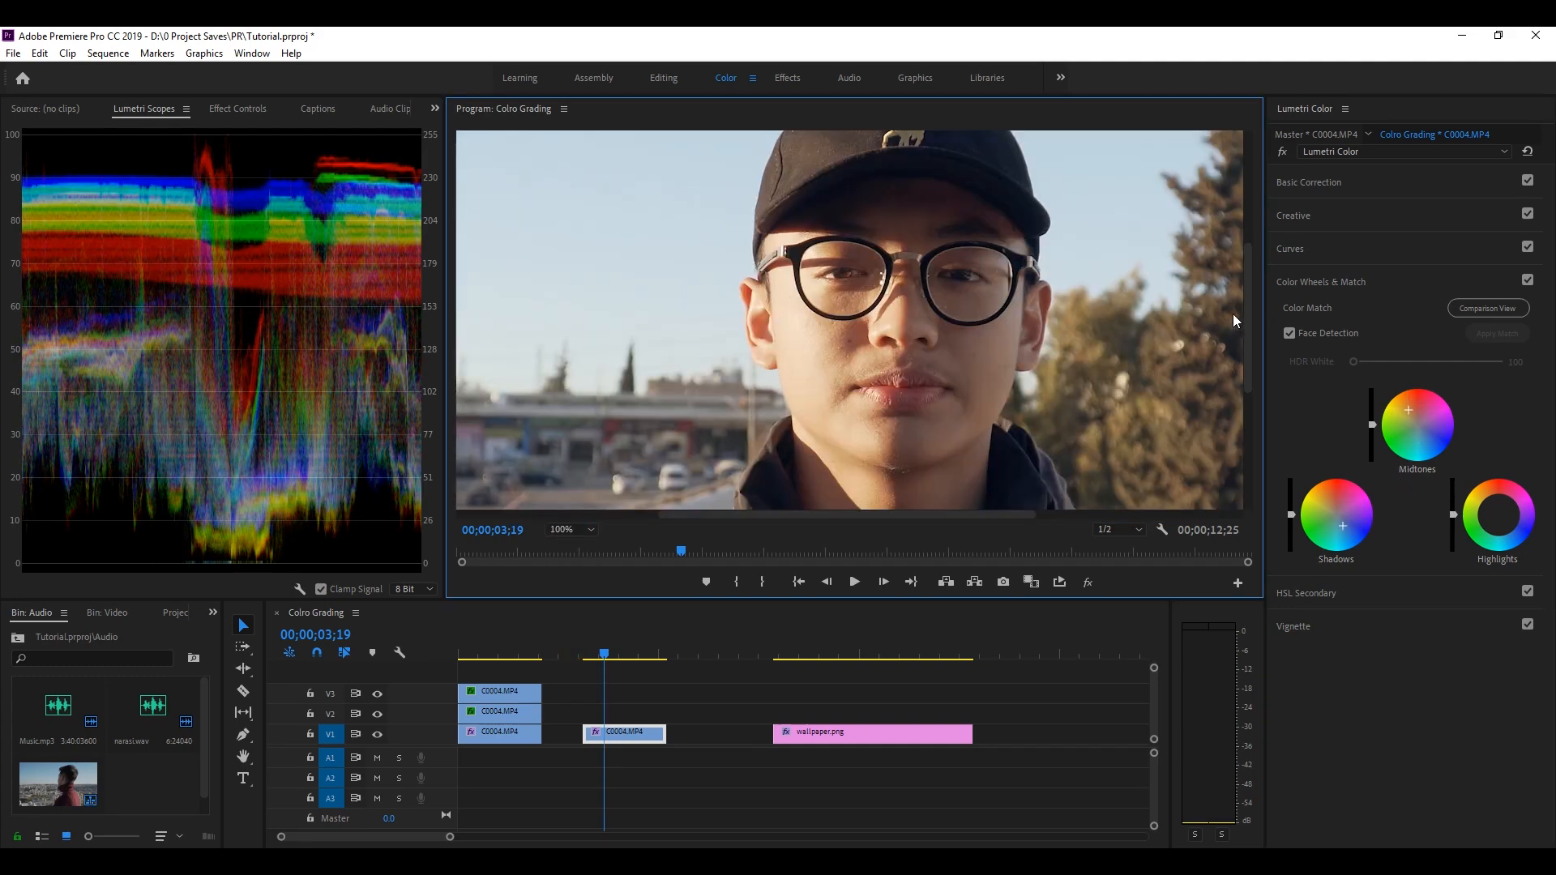
left_click_drag(1248, 298, 1263, 349)
left_click(572, 529)
left_click(572, 653)
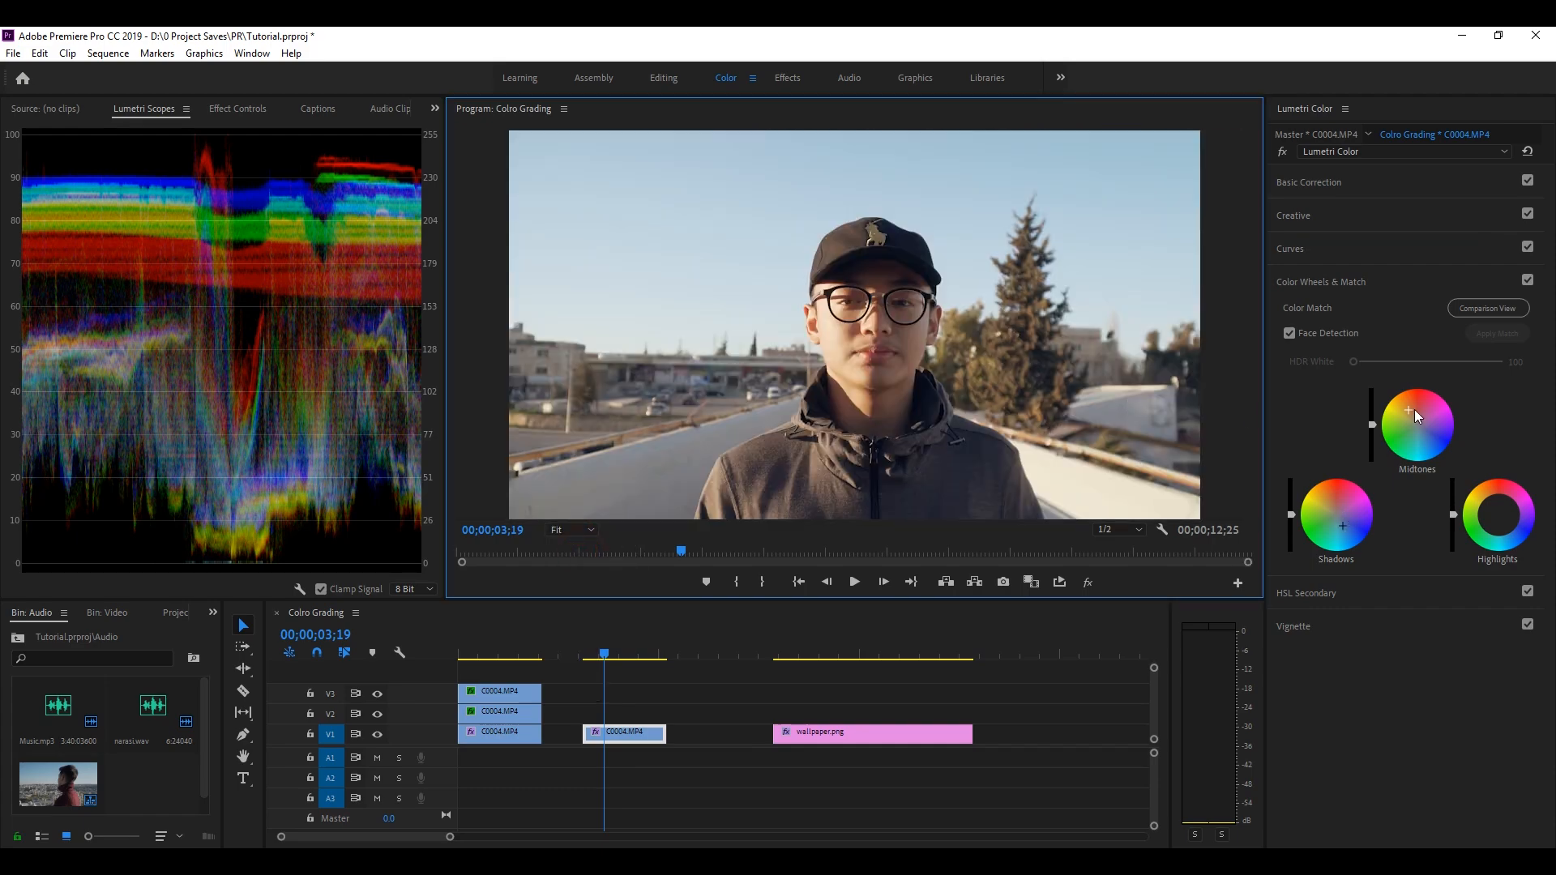
Fine-tune the midtones and shadows color wheel tints, weakening the orange in the midtones, and move the playhead to 00;00;03;20
left_click_drag(1408, 407, 1410, 413)
left_click_drag(1342, 526, 1308, 512)
left_click(981, 386)
mouse_move(604, 654)
left_mouse_down()
mouse_move(629, 658)
mouse_move(606, 658)
left_mouse_up()
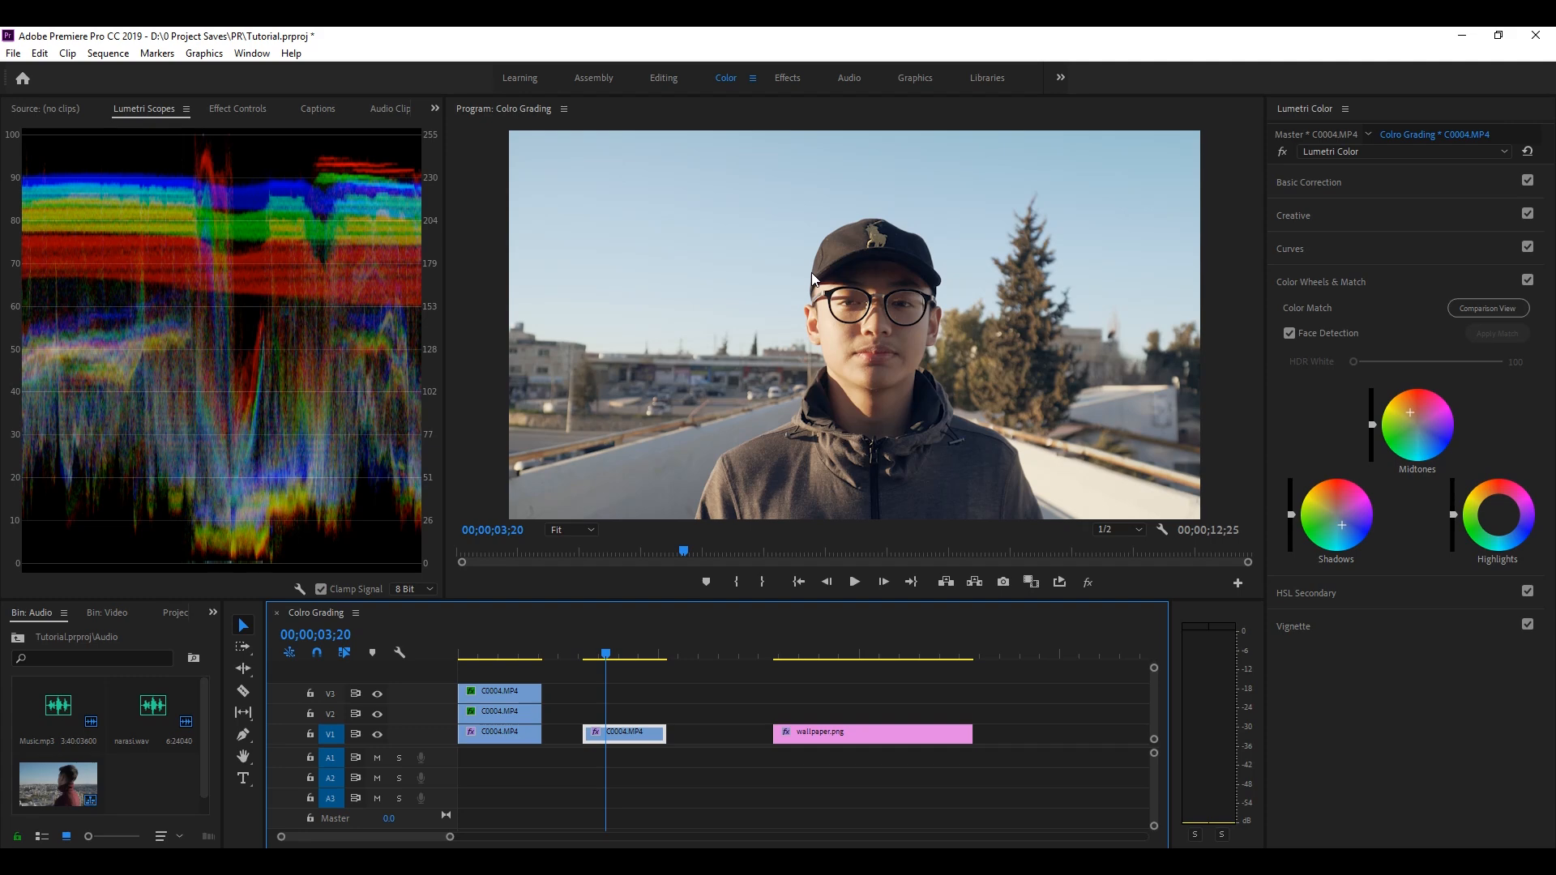
Tint the highlights slightly toward orange, adjust the shadows tint again, and compare the image with effects off and on
left_click(1502, 523)
left_click_drag(1498, 515, 1496, 509)
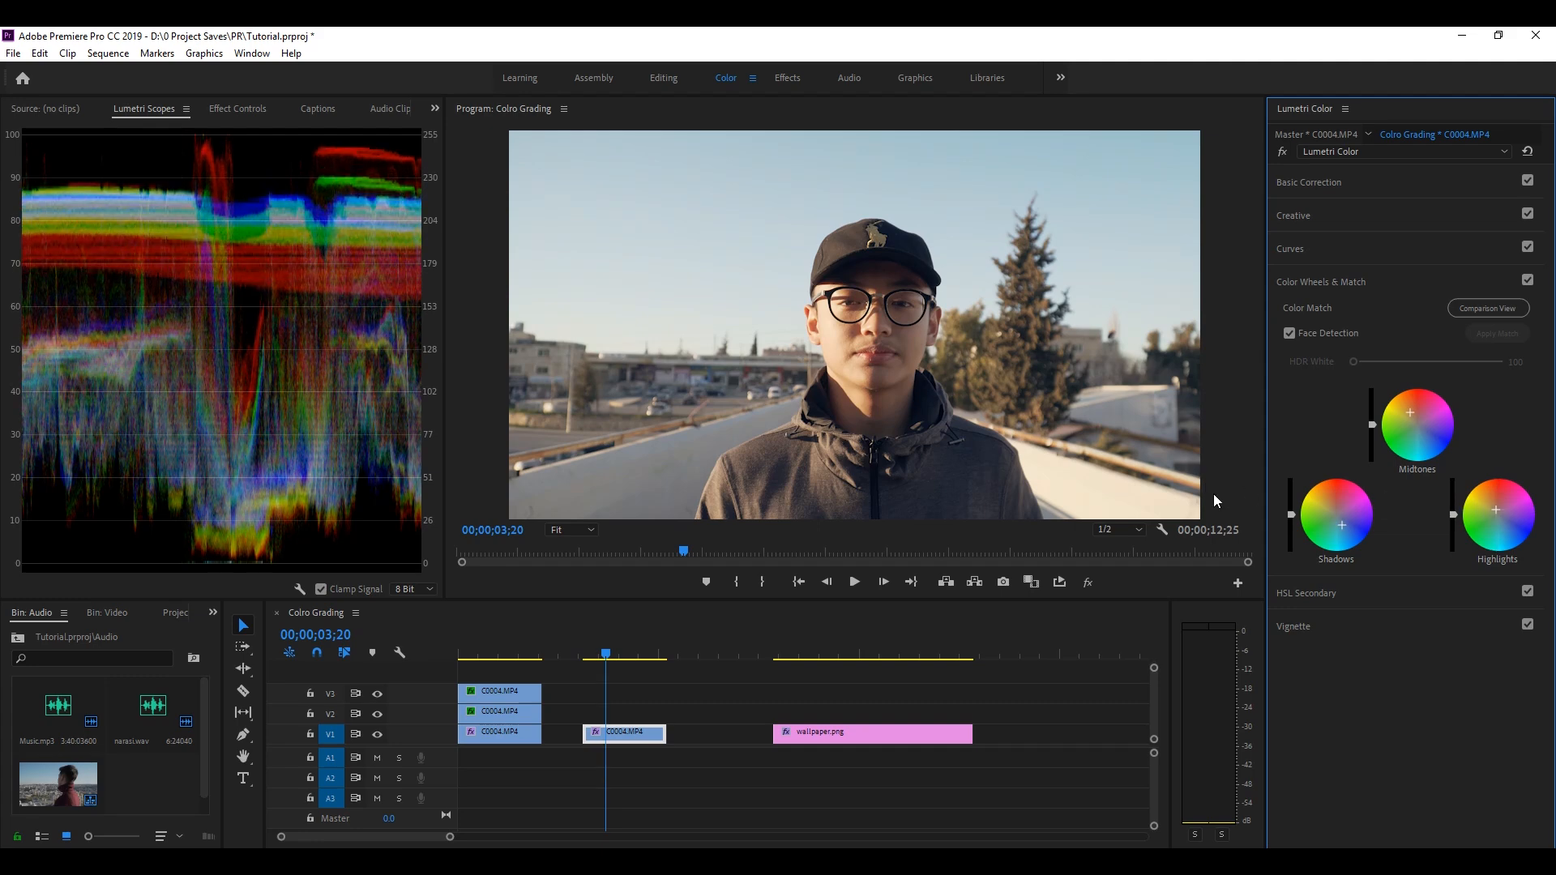
left_click_drag(1348, 527, 1342, 527)
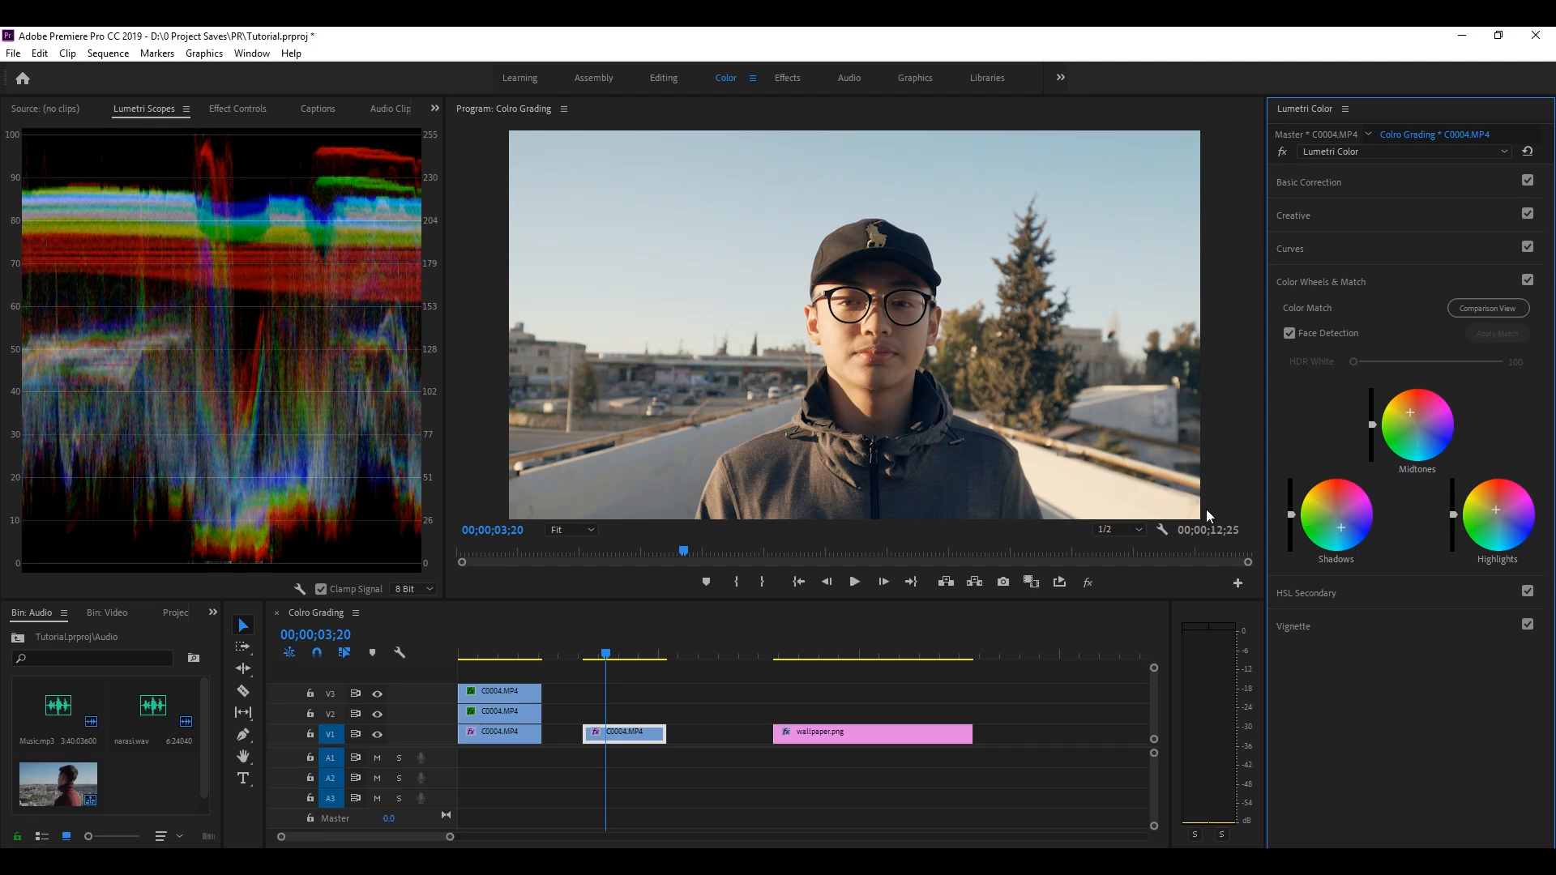
left_click(1088, 582)
left_click(1088, 582)
left_click(1088, 582)
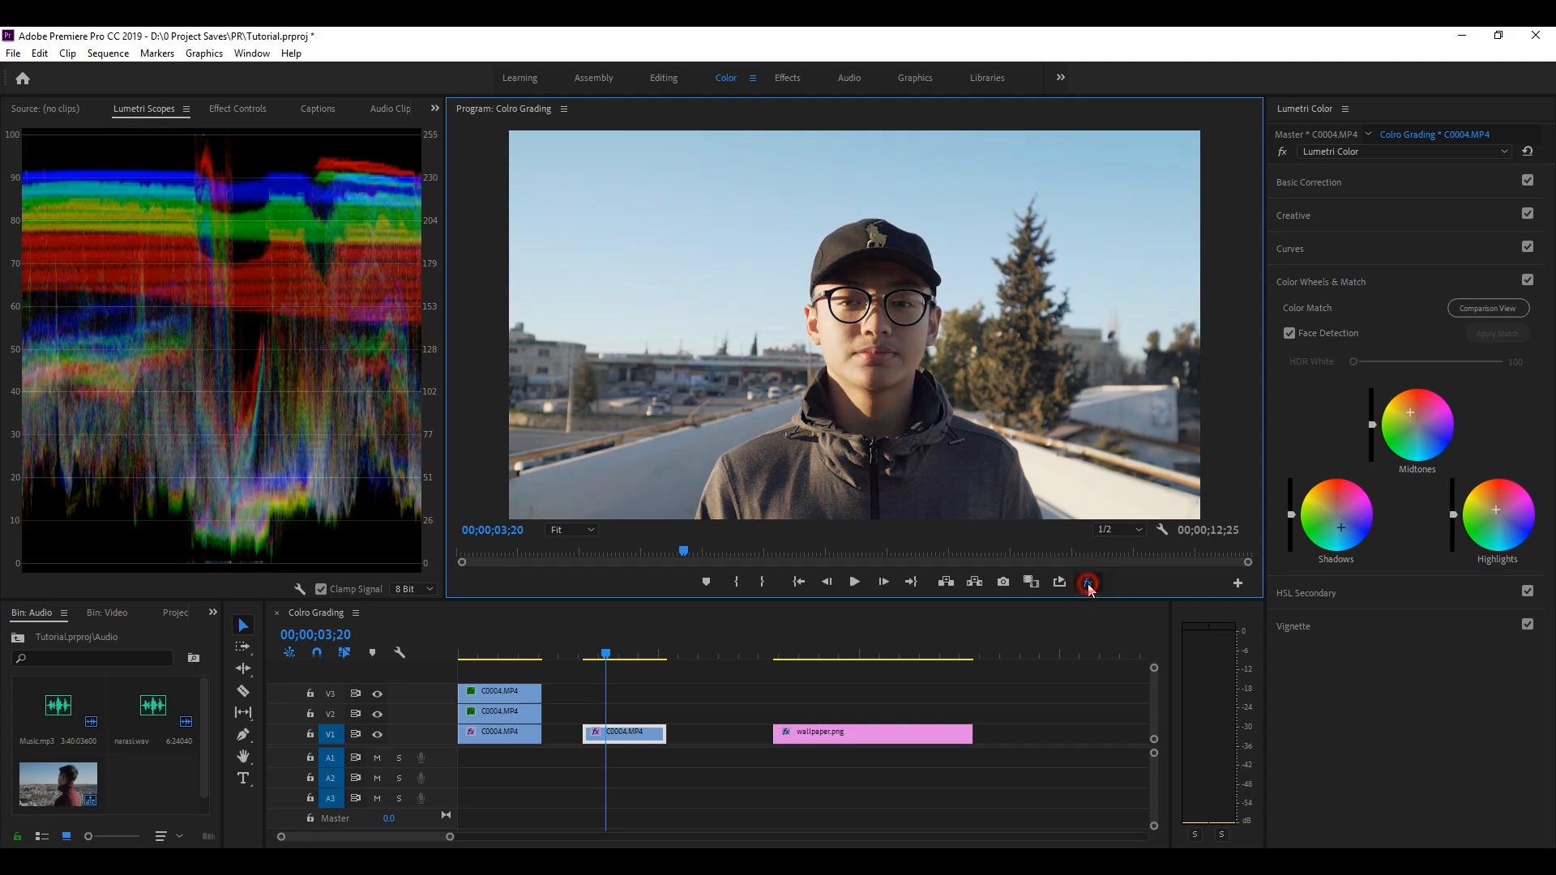
Raise the clip's saturation to 138.4 in Basic Correction and compare the grade with effects off and on at 75% zoom
left_click(1309, 182)
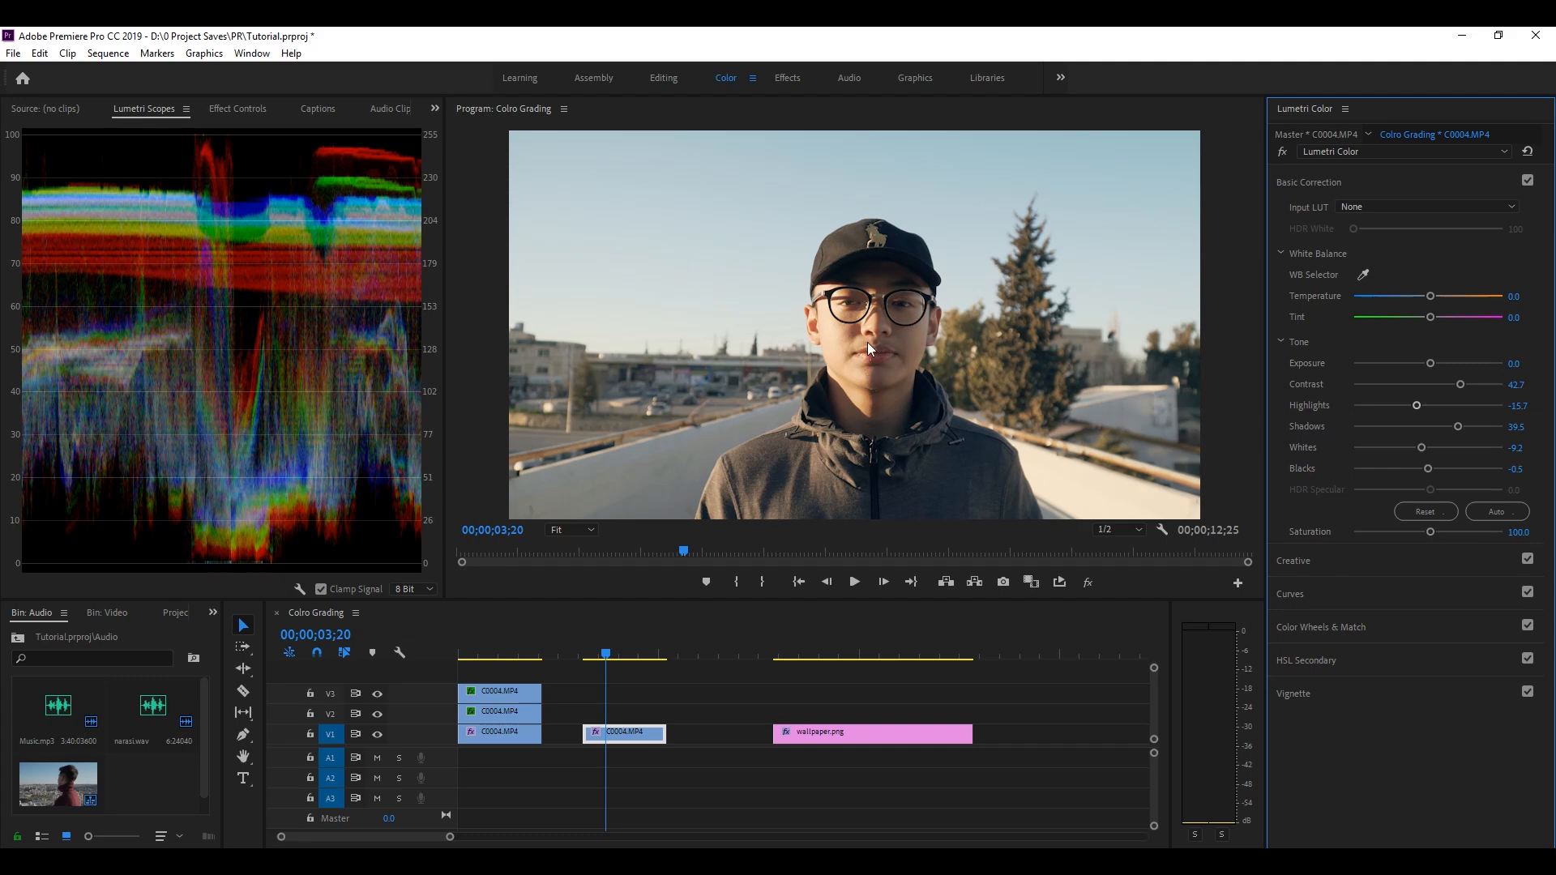
left_click_drag(1430, 533, 1457, 532)
left_click(1089, 583)
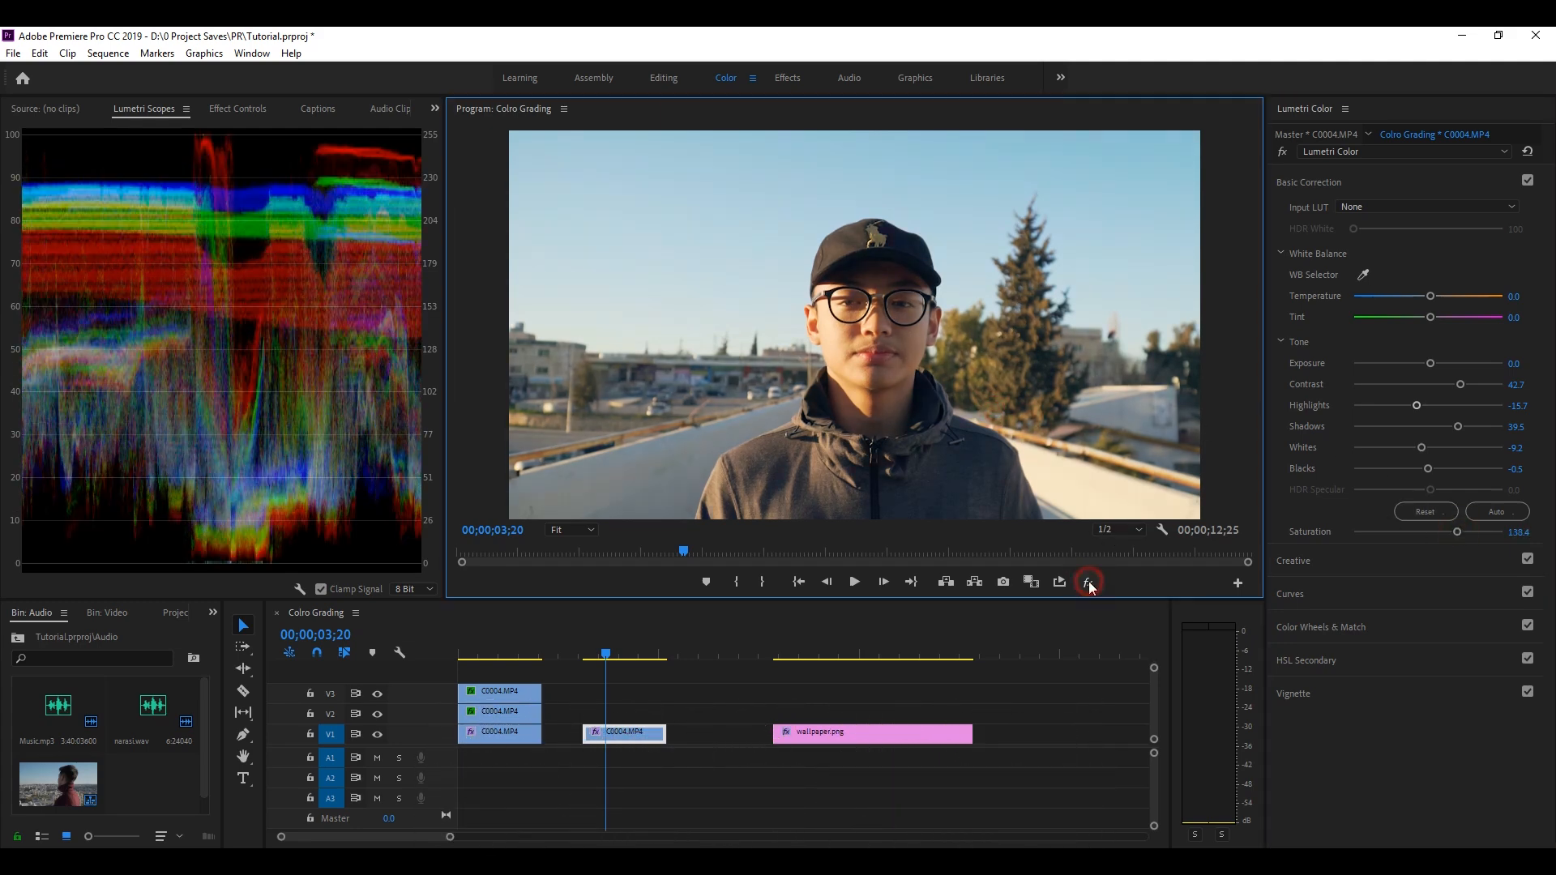
left_click(571, 530)
left_click(562, 618)
left_click(1090, 583)
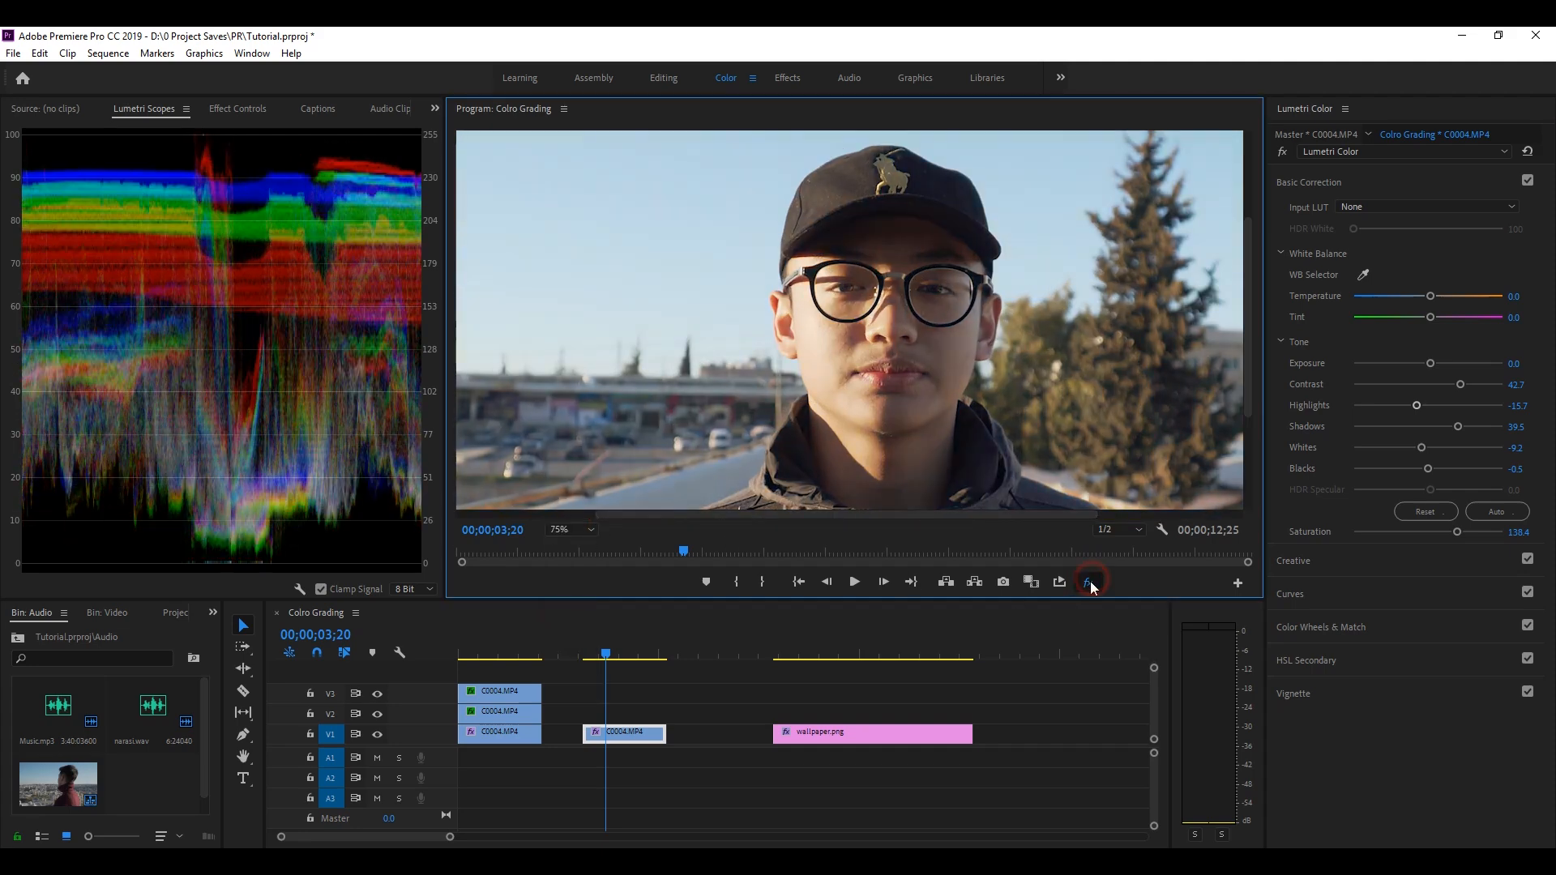
left_click(571, 529)
left_click(568, 543)
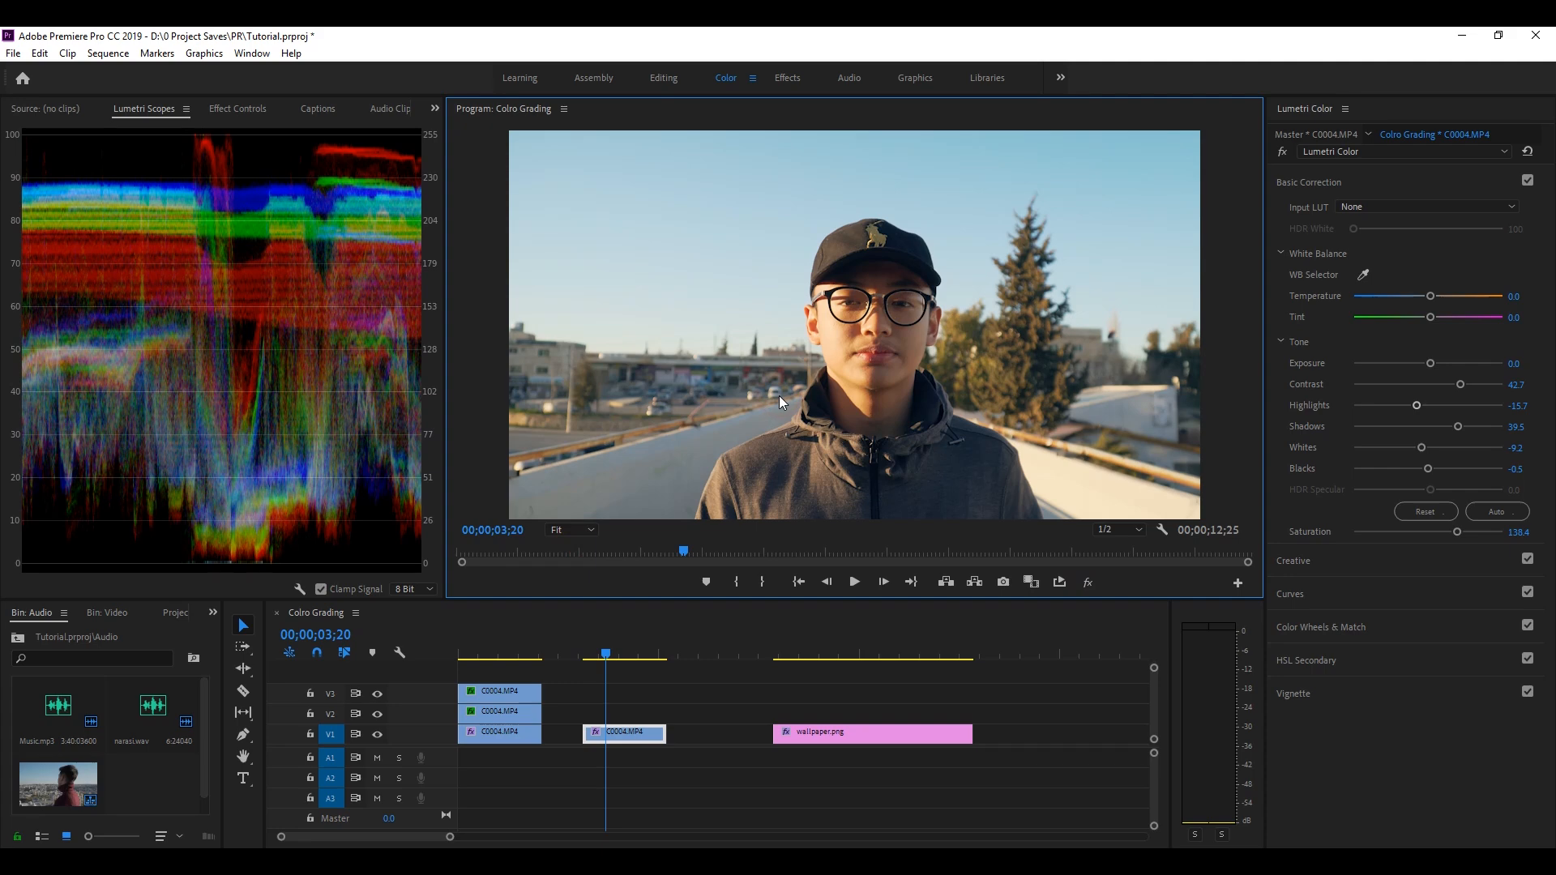
left_click(1308, 184)
left_click(927, 417)
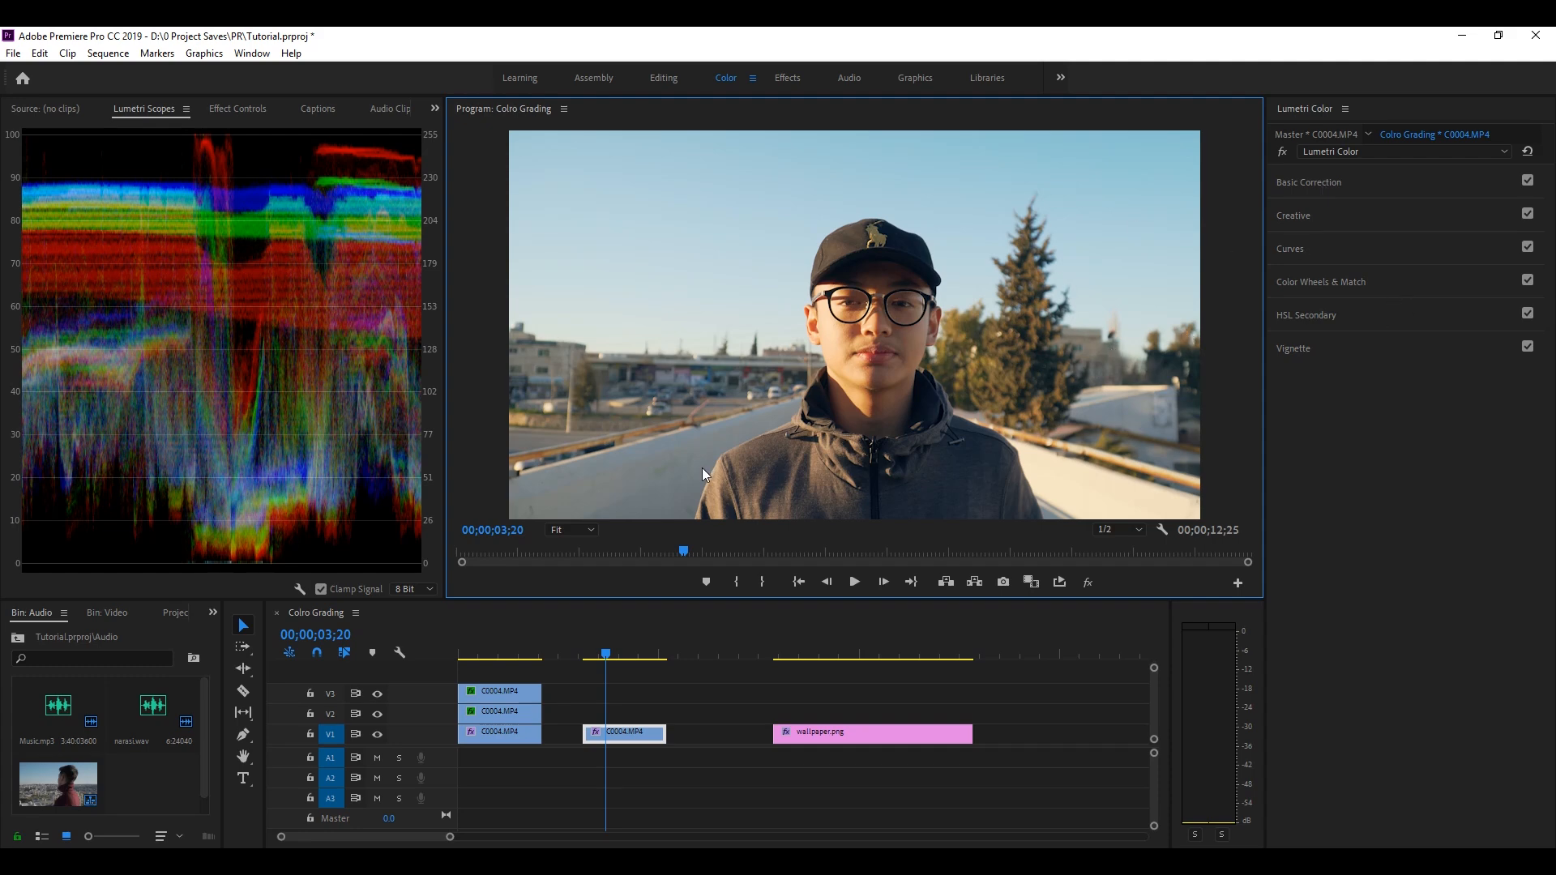
left_click(572, 530)
left_click(566, 613)
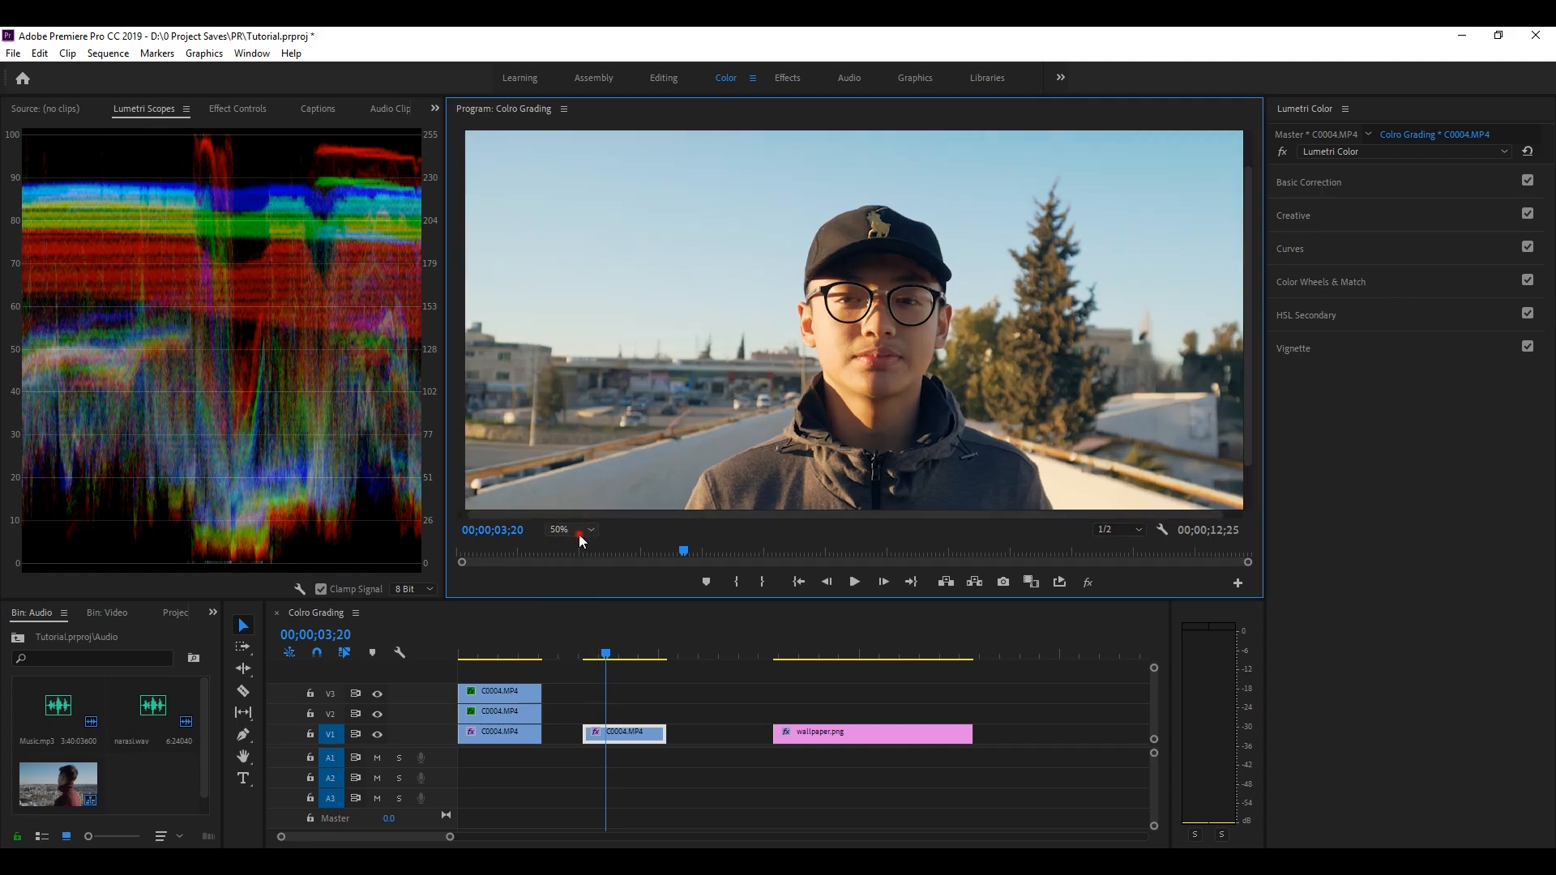
left_click(578, 532)
left_click(579, 551)
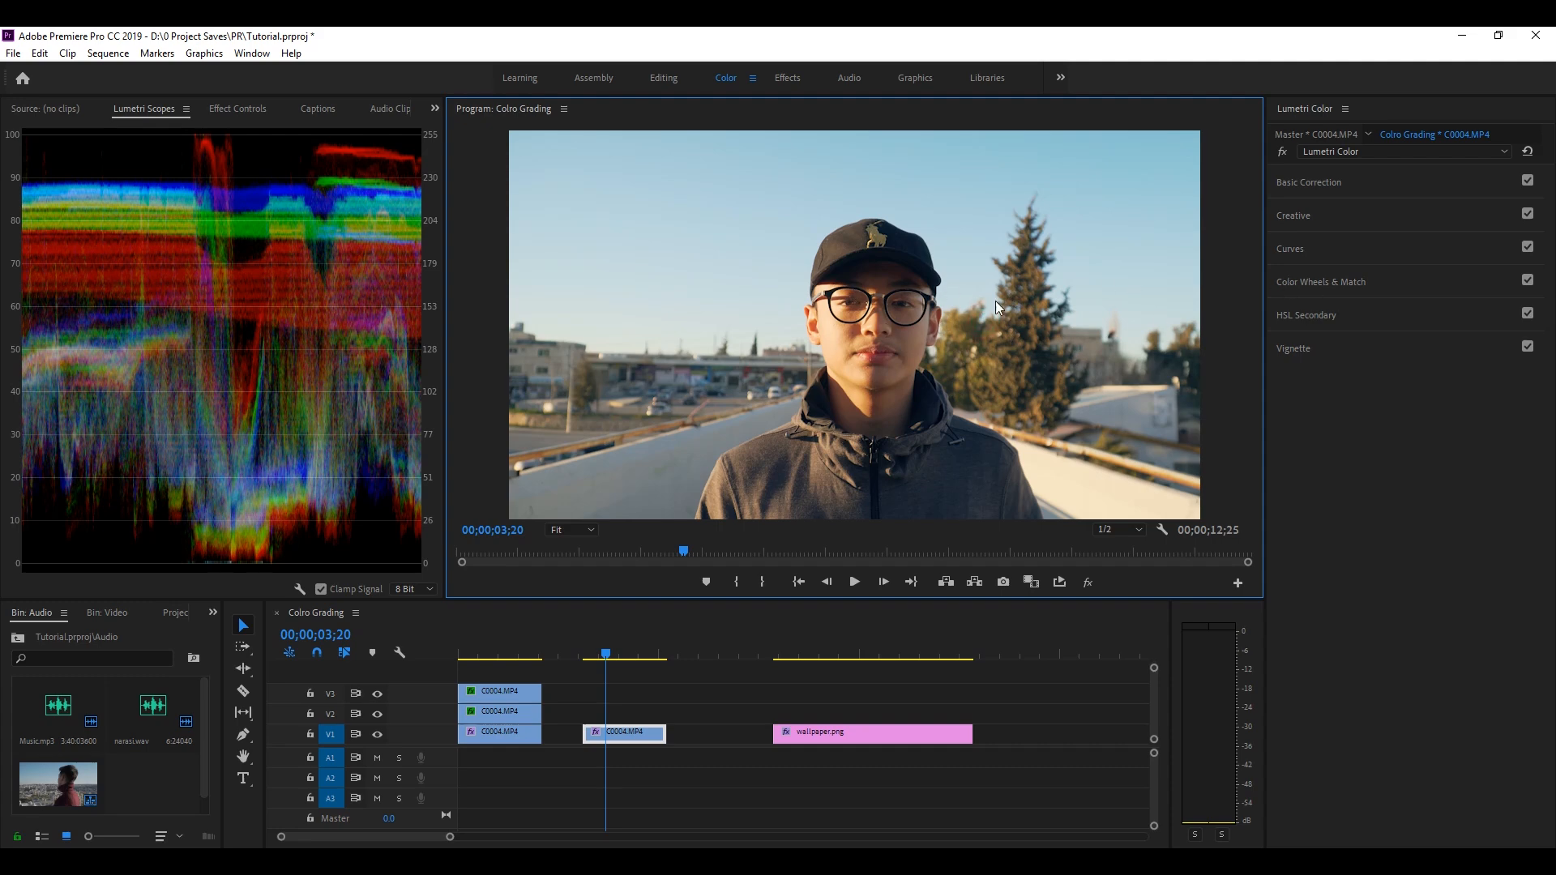
left_click(1297, 250)
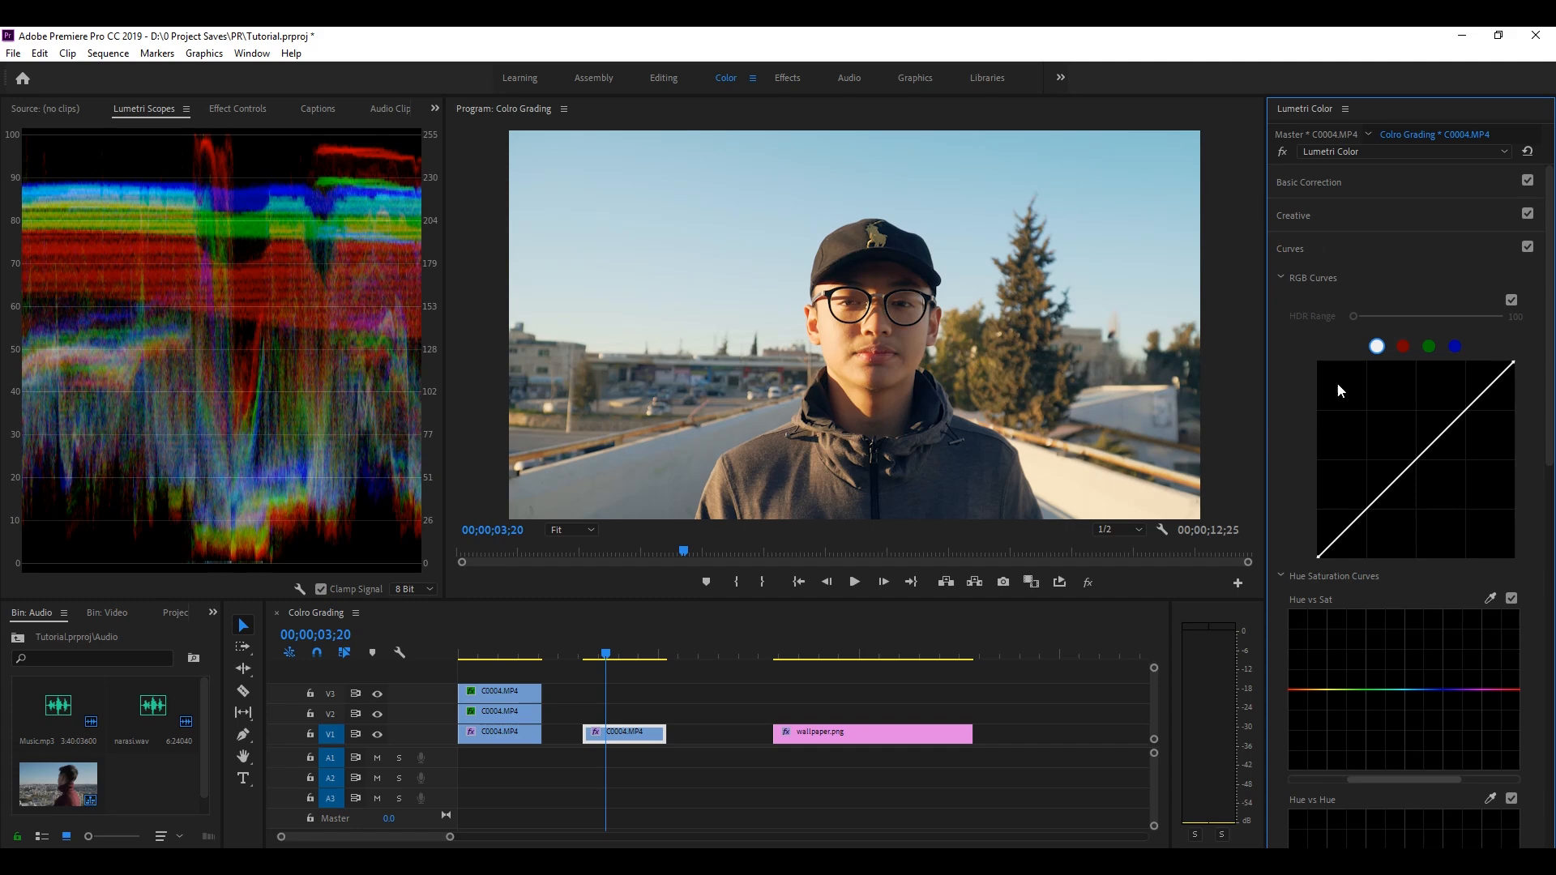
left_click(1297, 256)
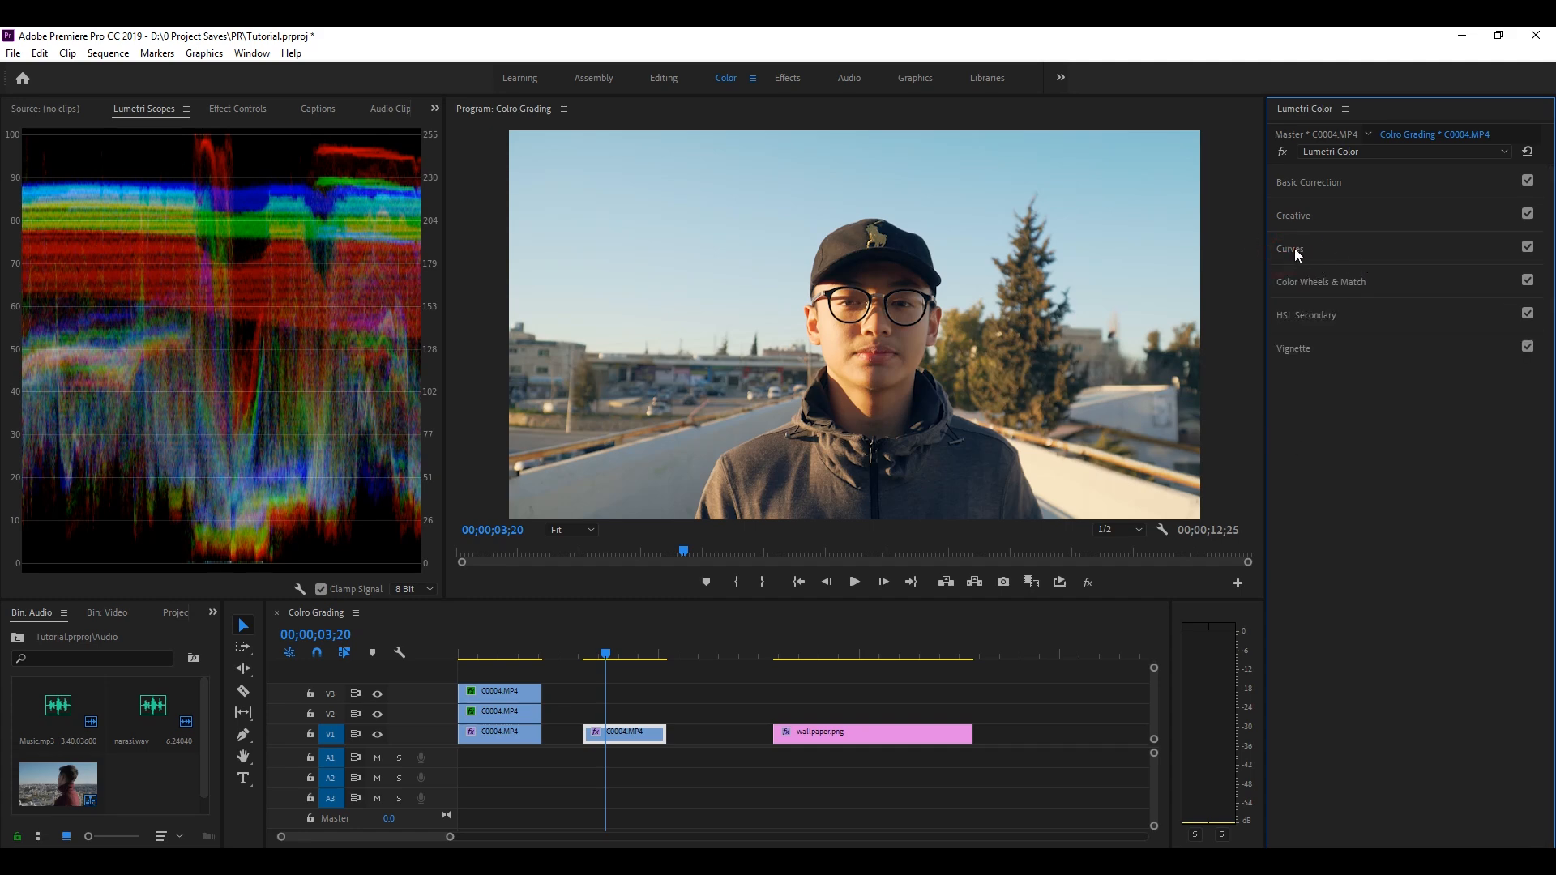
Raise the yellow-green part of the Hue vs Hue curve between anchor points at orange and green
left_click(1295, 249)
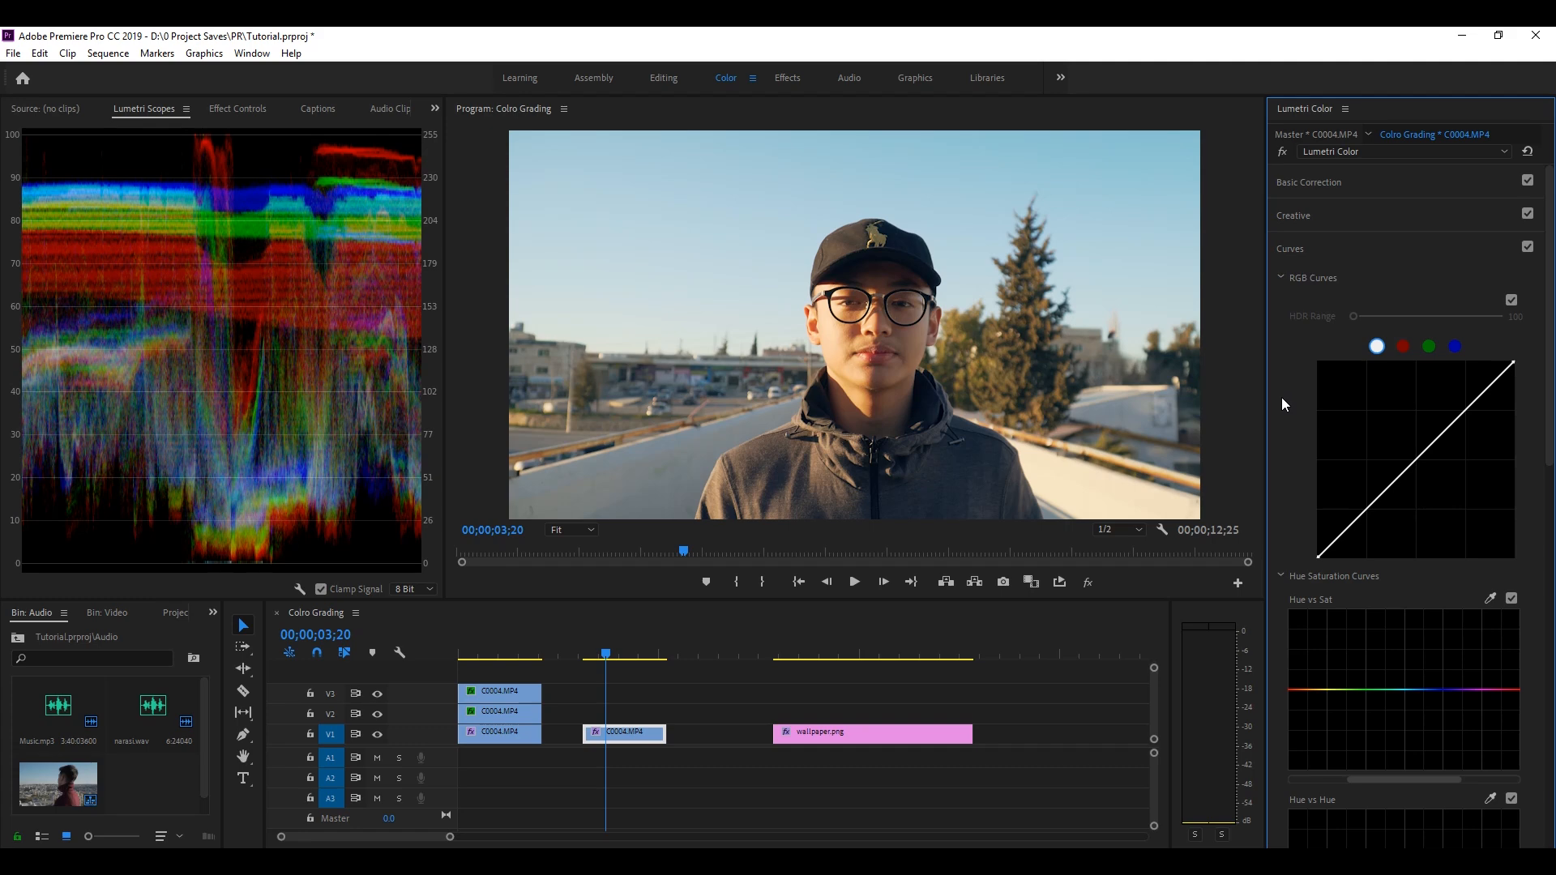
scroll(1273, 417, "down", 10)
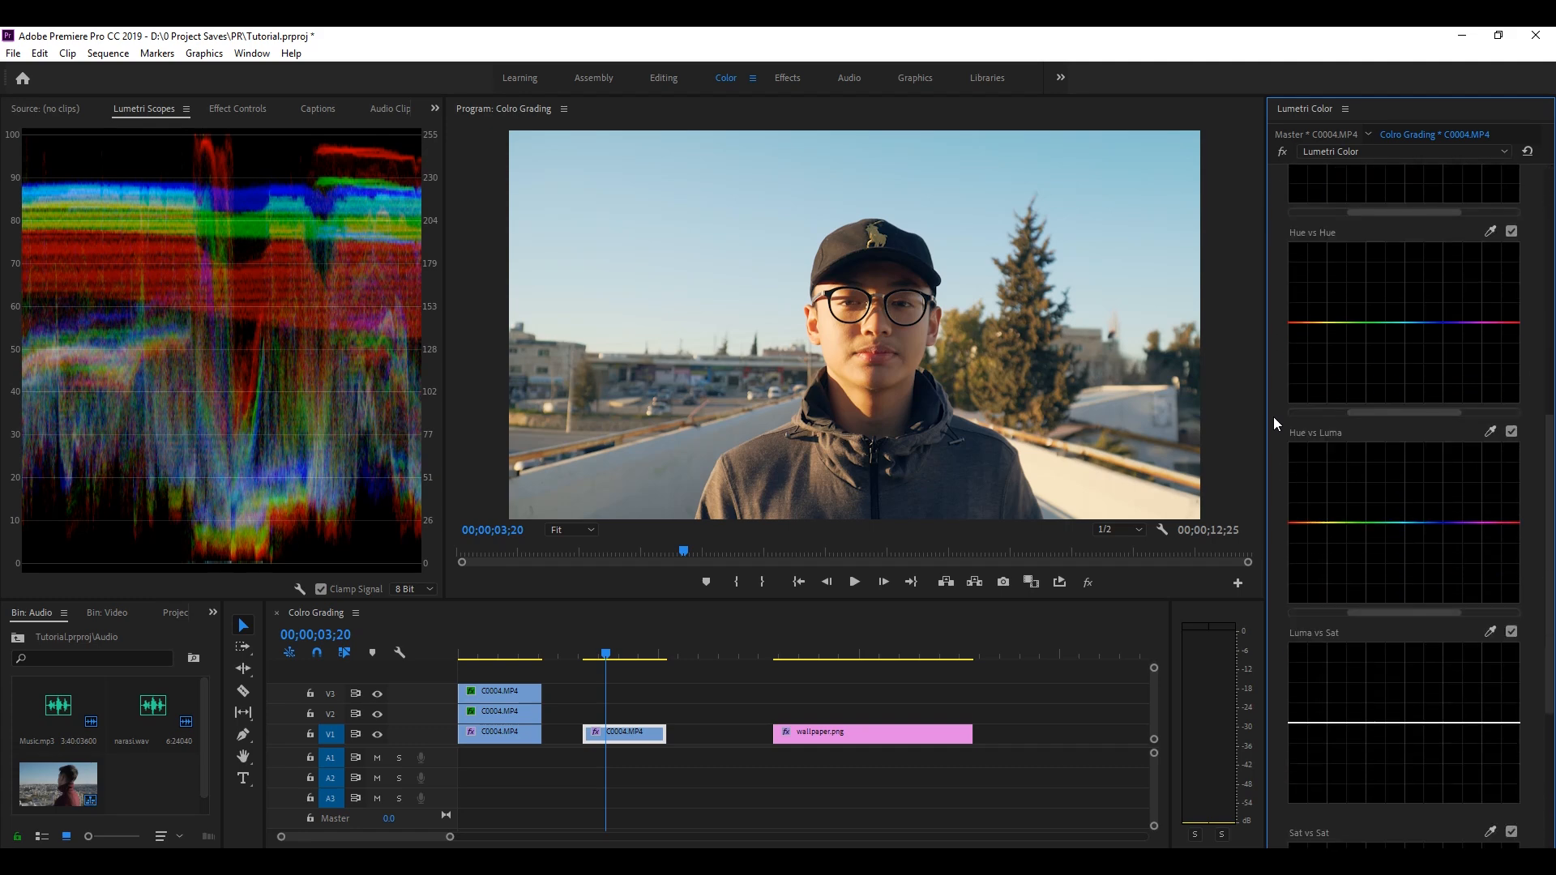
scroll(1273, 422, "down", 1)
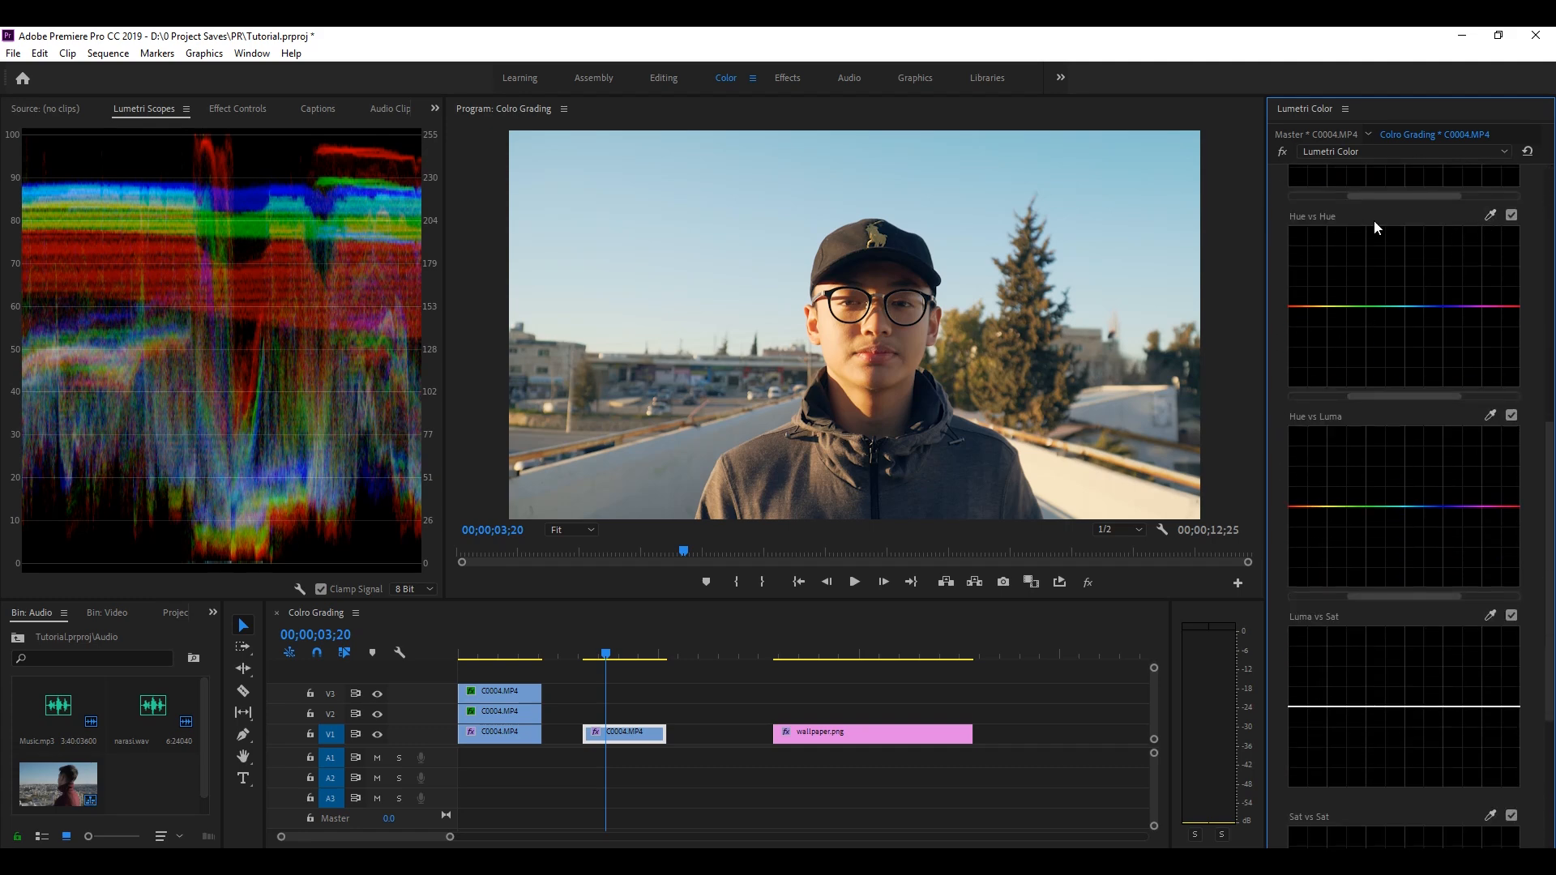
left_click(1306, 307)
left_click(1375, 307)
left_click(1340, 306)
left_click_drag(1340, 308, 1348, 274)
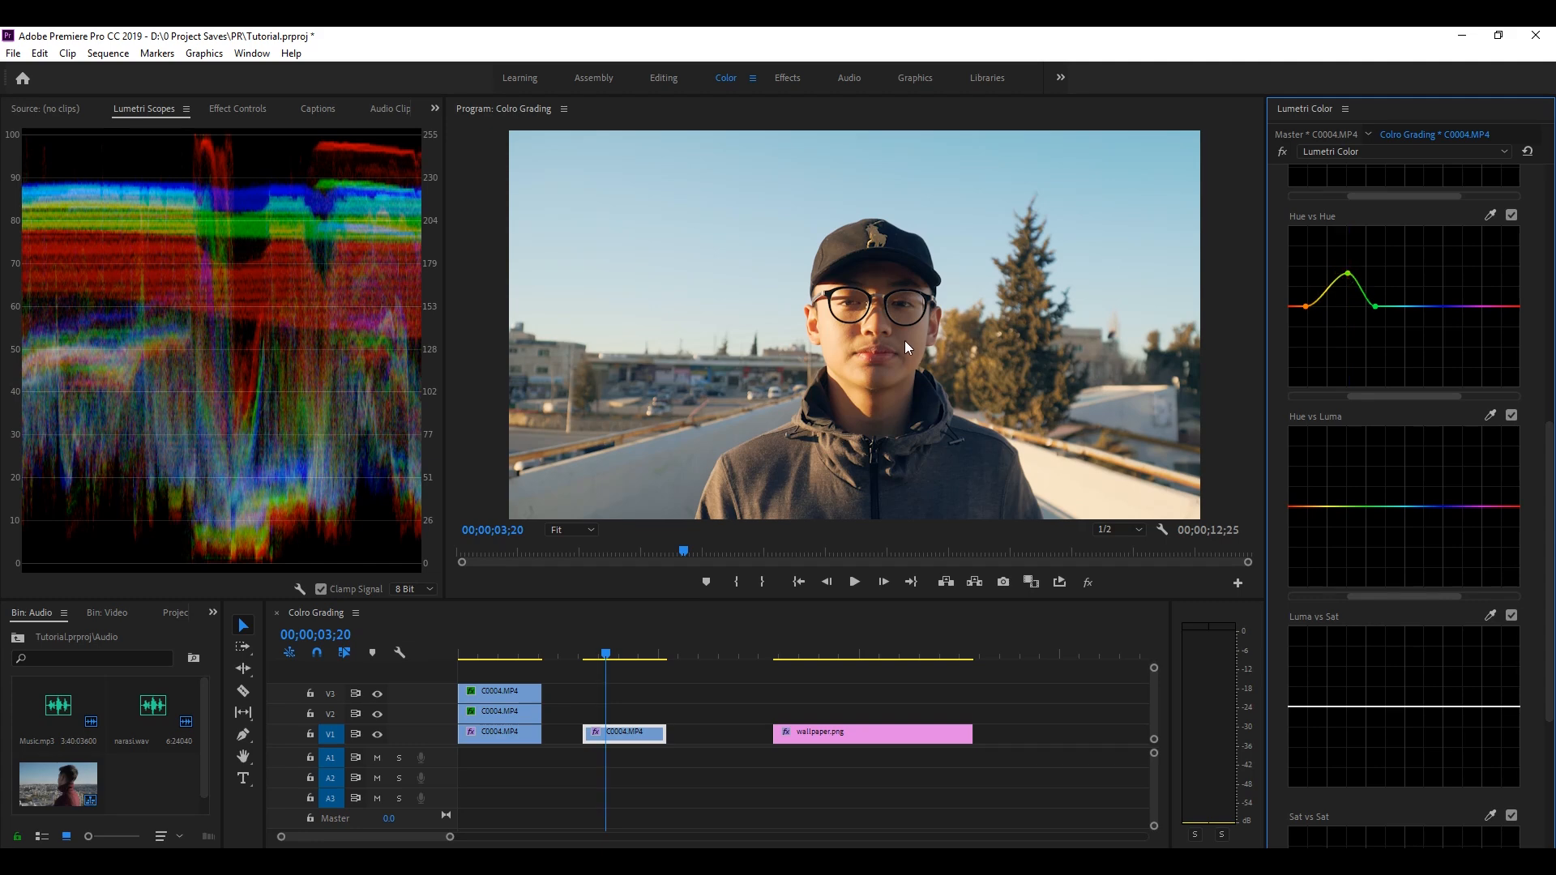
left_click(916, 313)
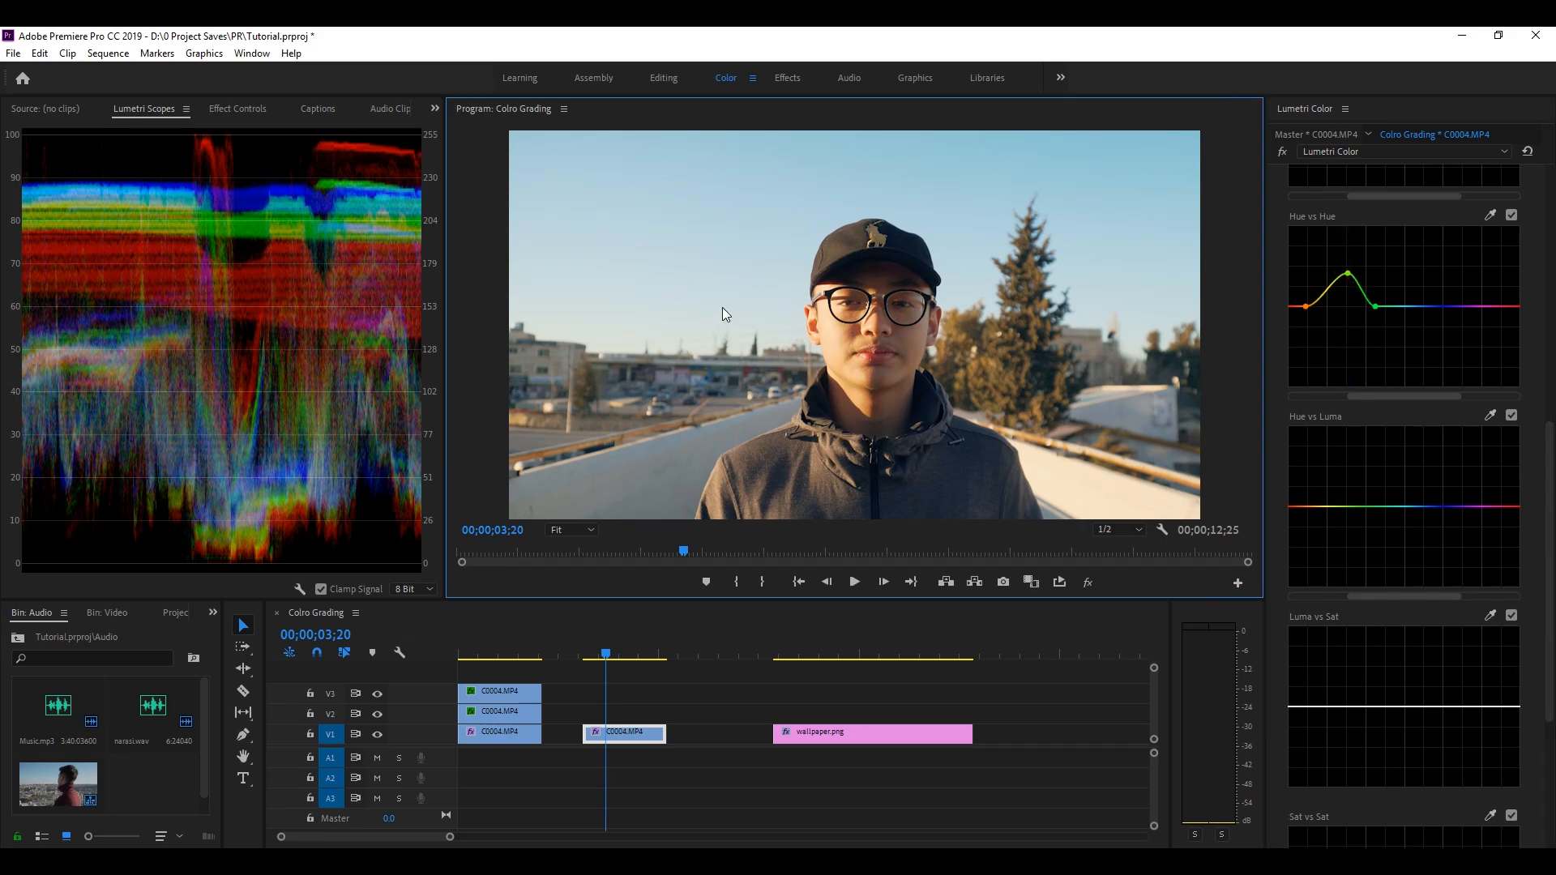
Brighten the blues slightly on the Hue vs Luma curve, between anchor points at cyan-green and violet
scroll(1283, 410, "up", 5)
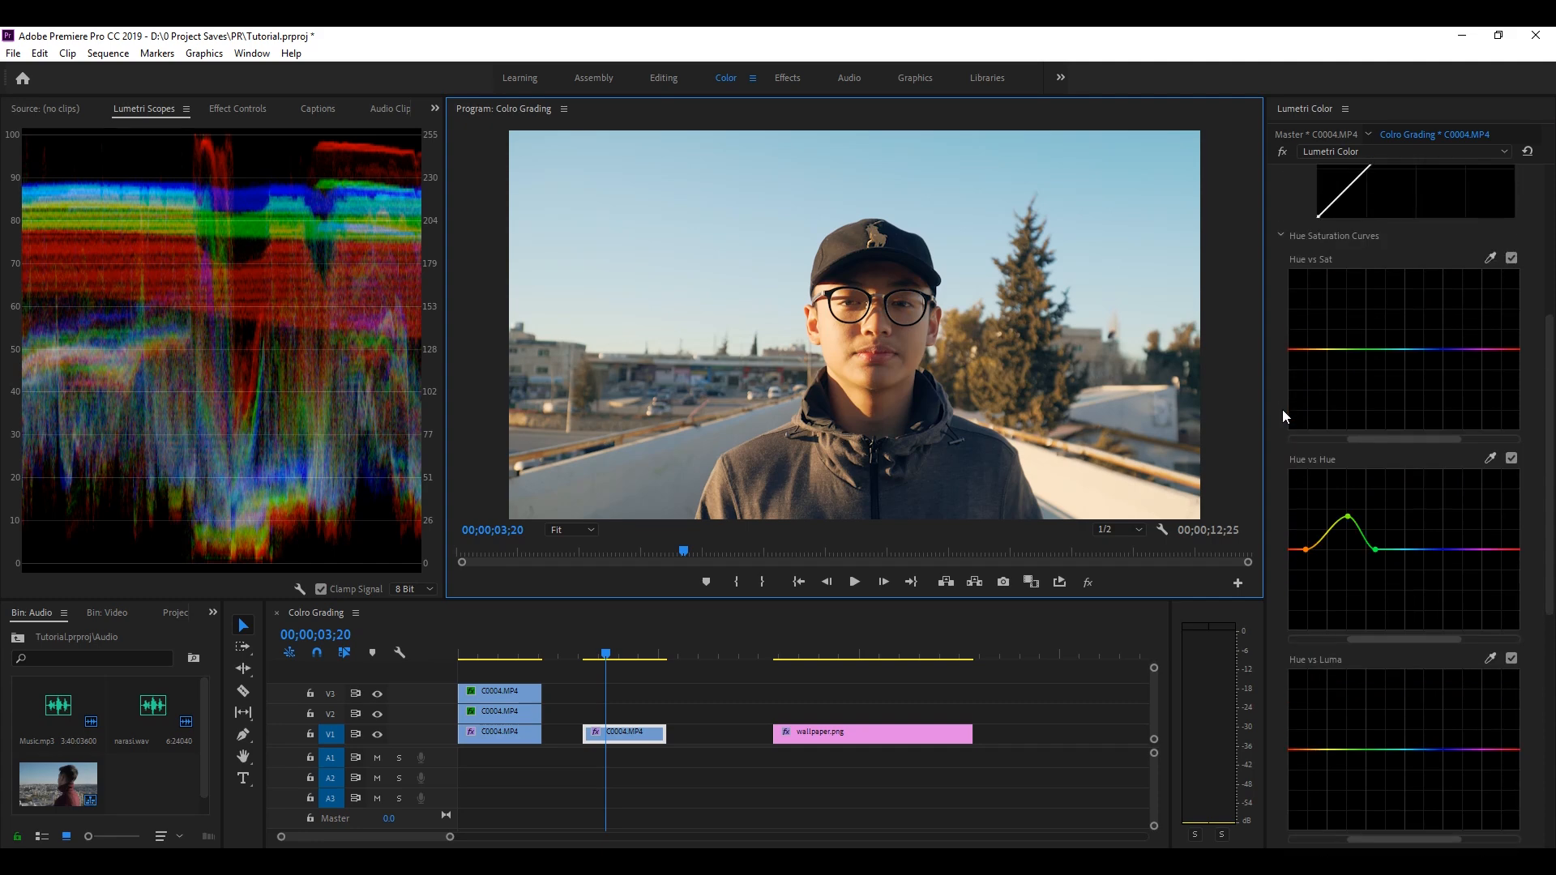
scroll(1283, 410, "down", 7)
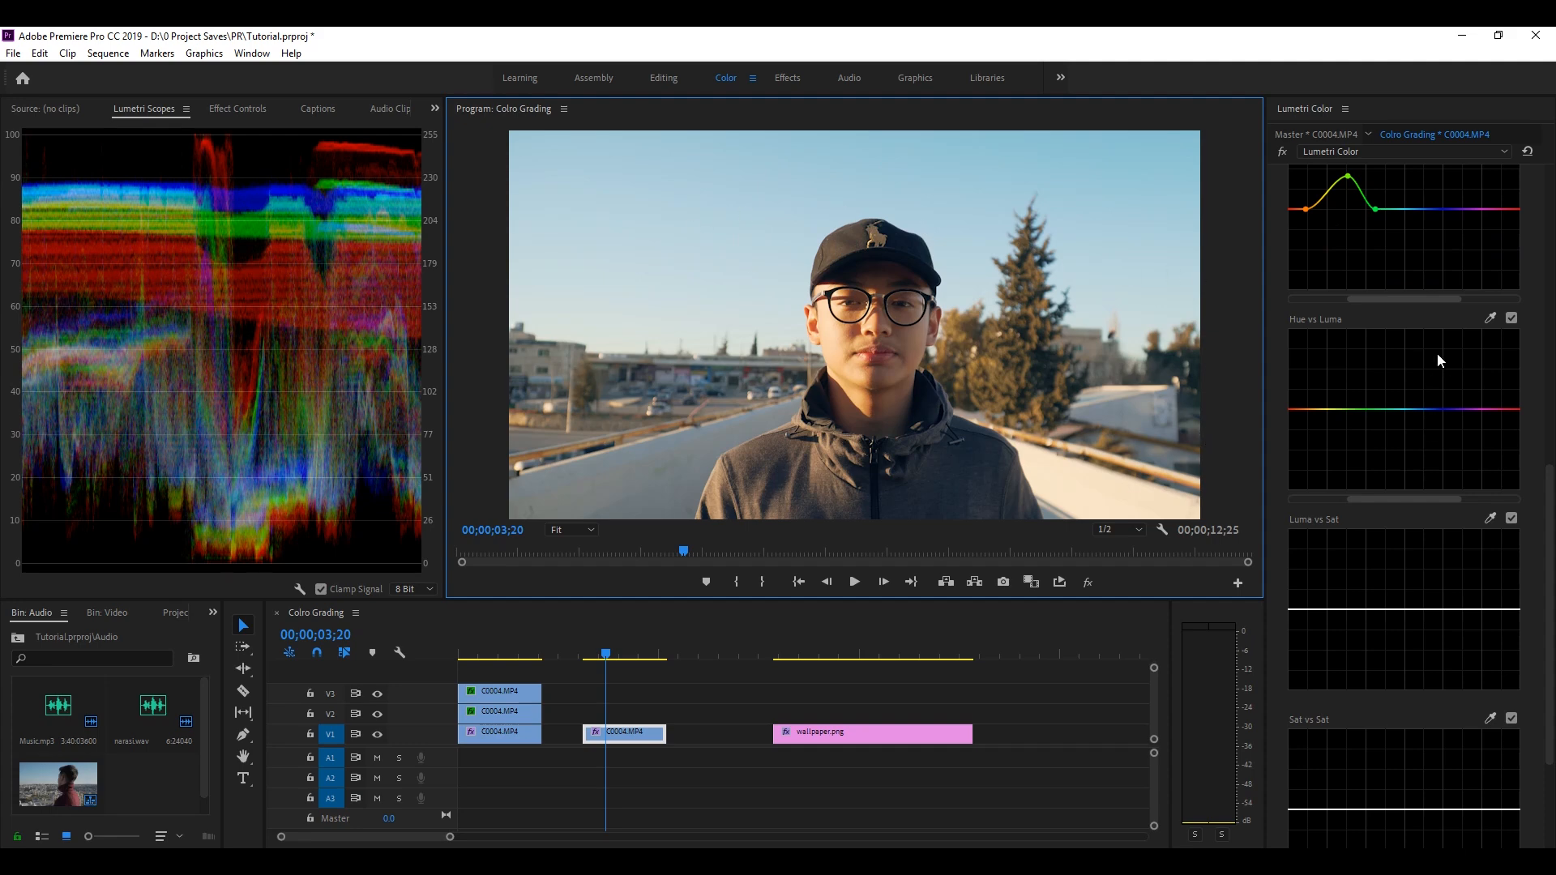
scroll(1277, 408, "up", 2)
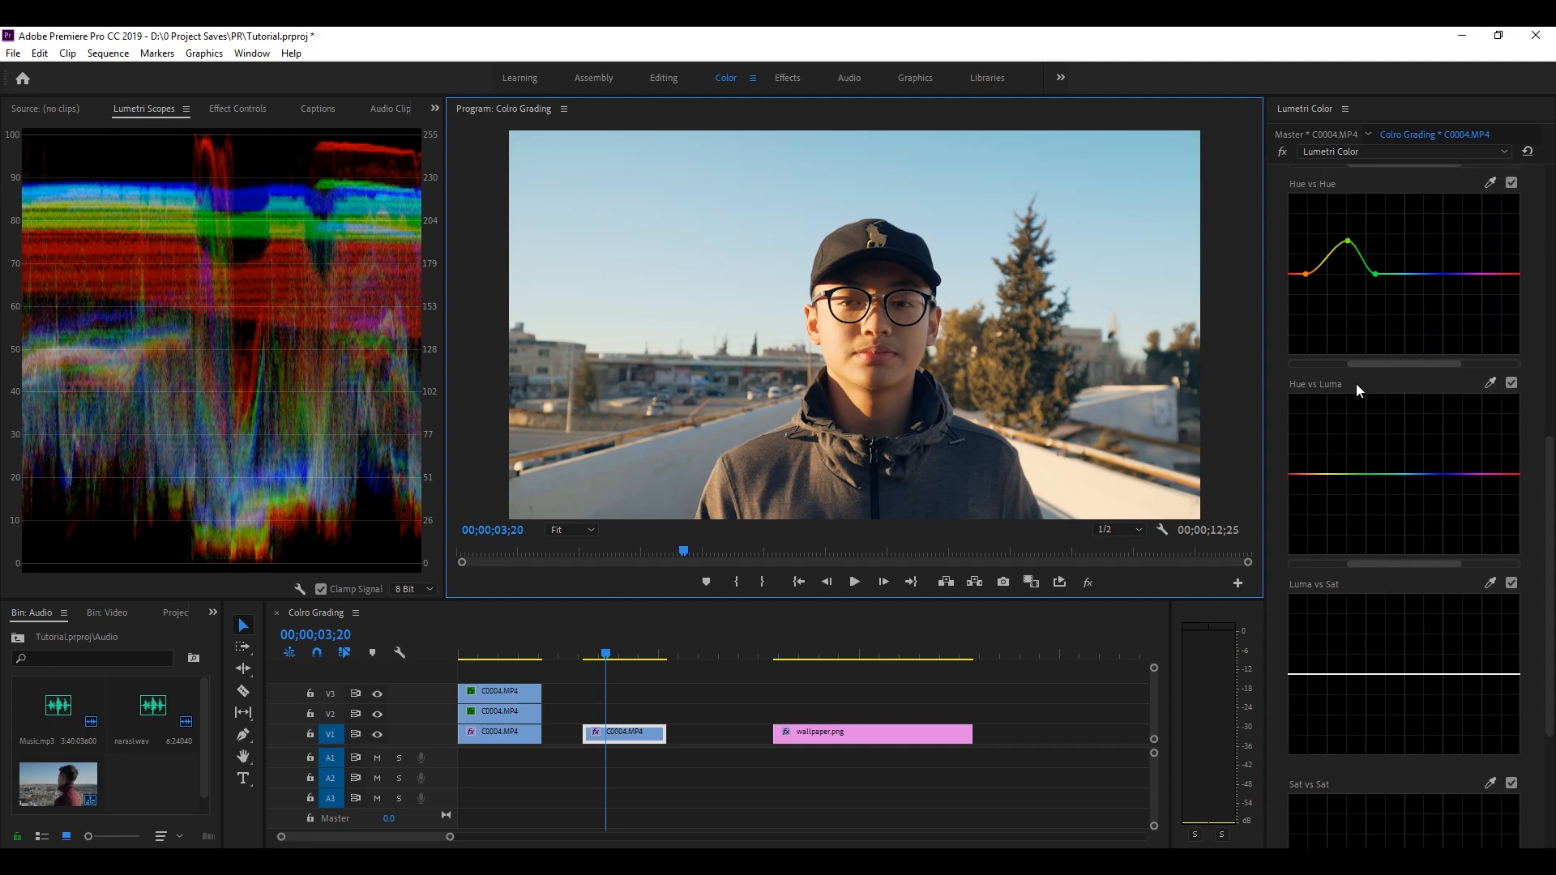
left_click(1386, 475)
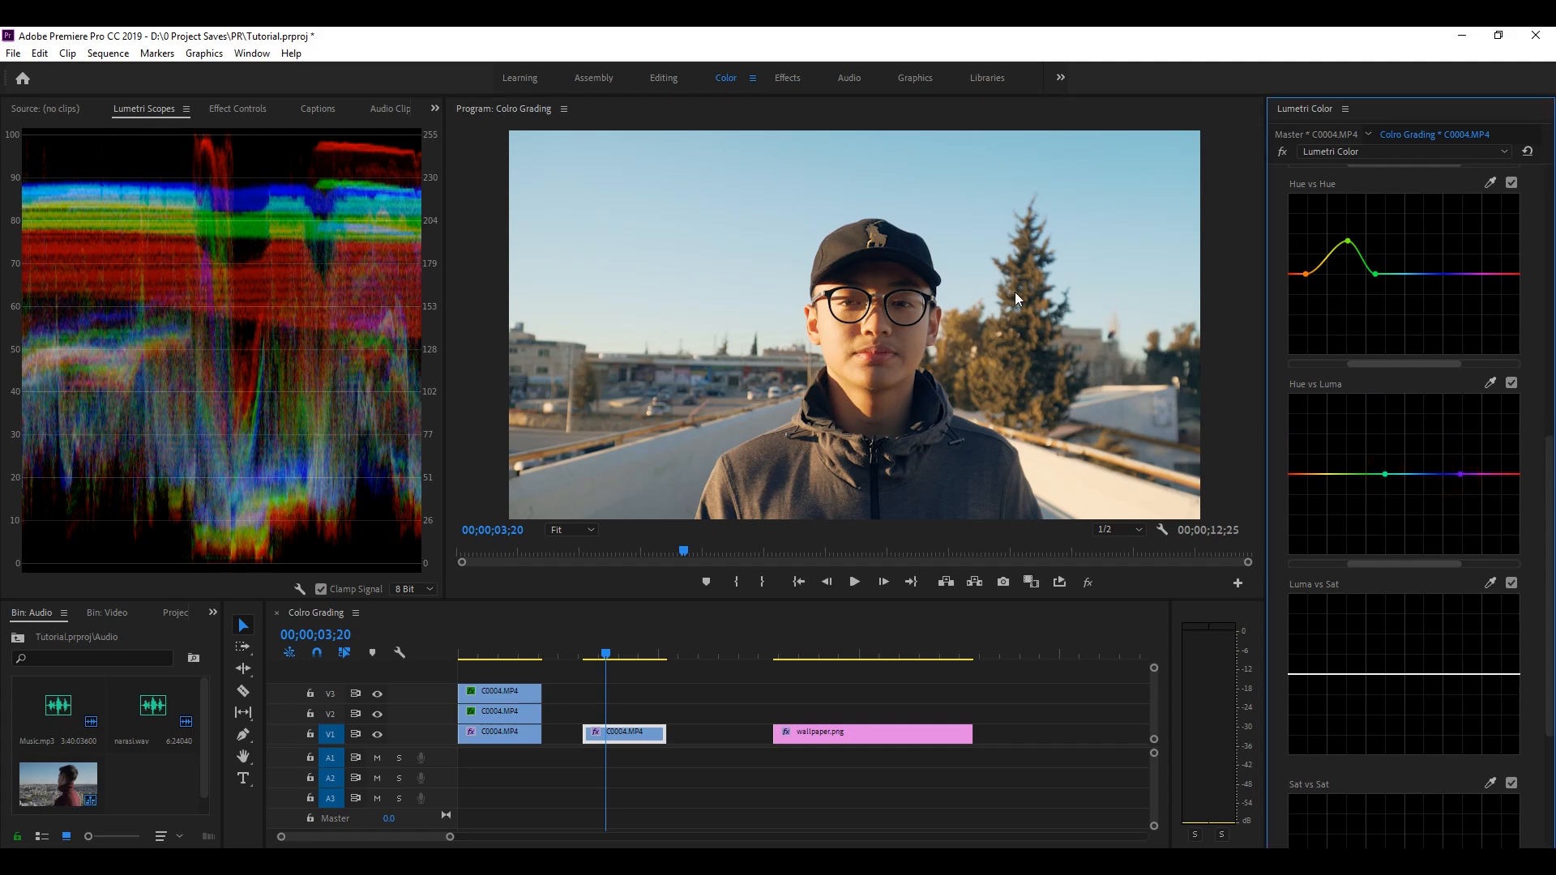
mouse_move(1426, 475)
left_mouse_down()
mouse_move(1425, 496)
mouse_move(1426, 475)
left_mouse_up()
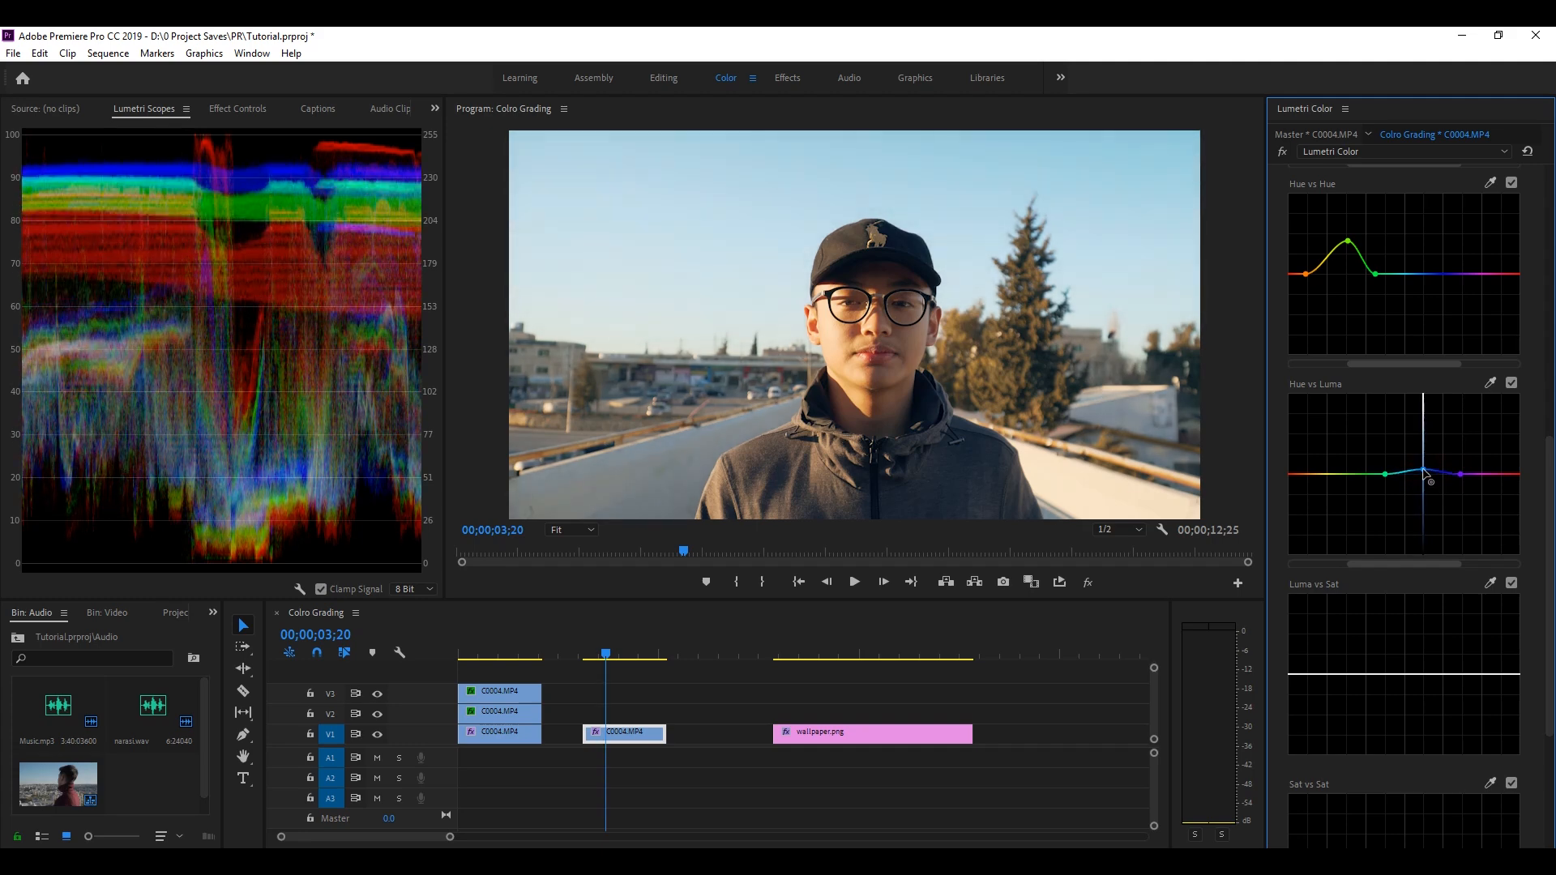
Boost the saturation of the blues on the Hue vs Sat curve between anchor points at cyan and violet
scroll(1284, 449, "up", 4)
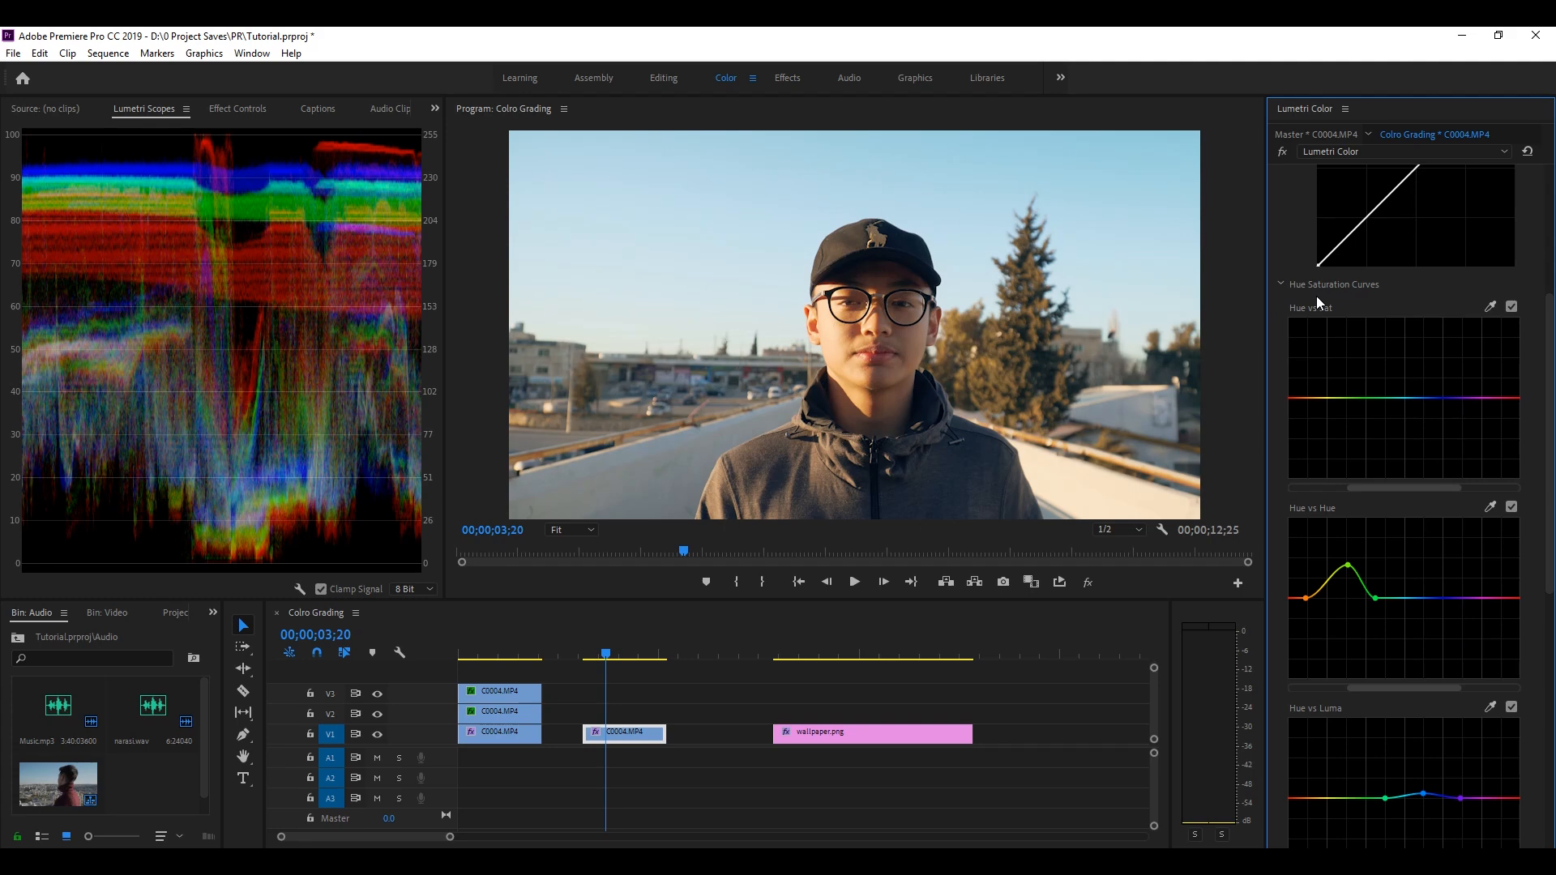
scroll(1302, 454, "down", 5)
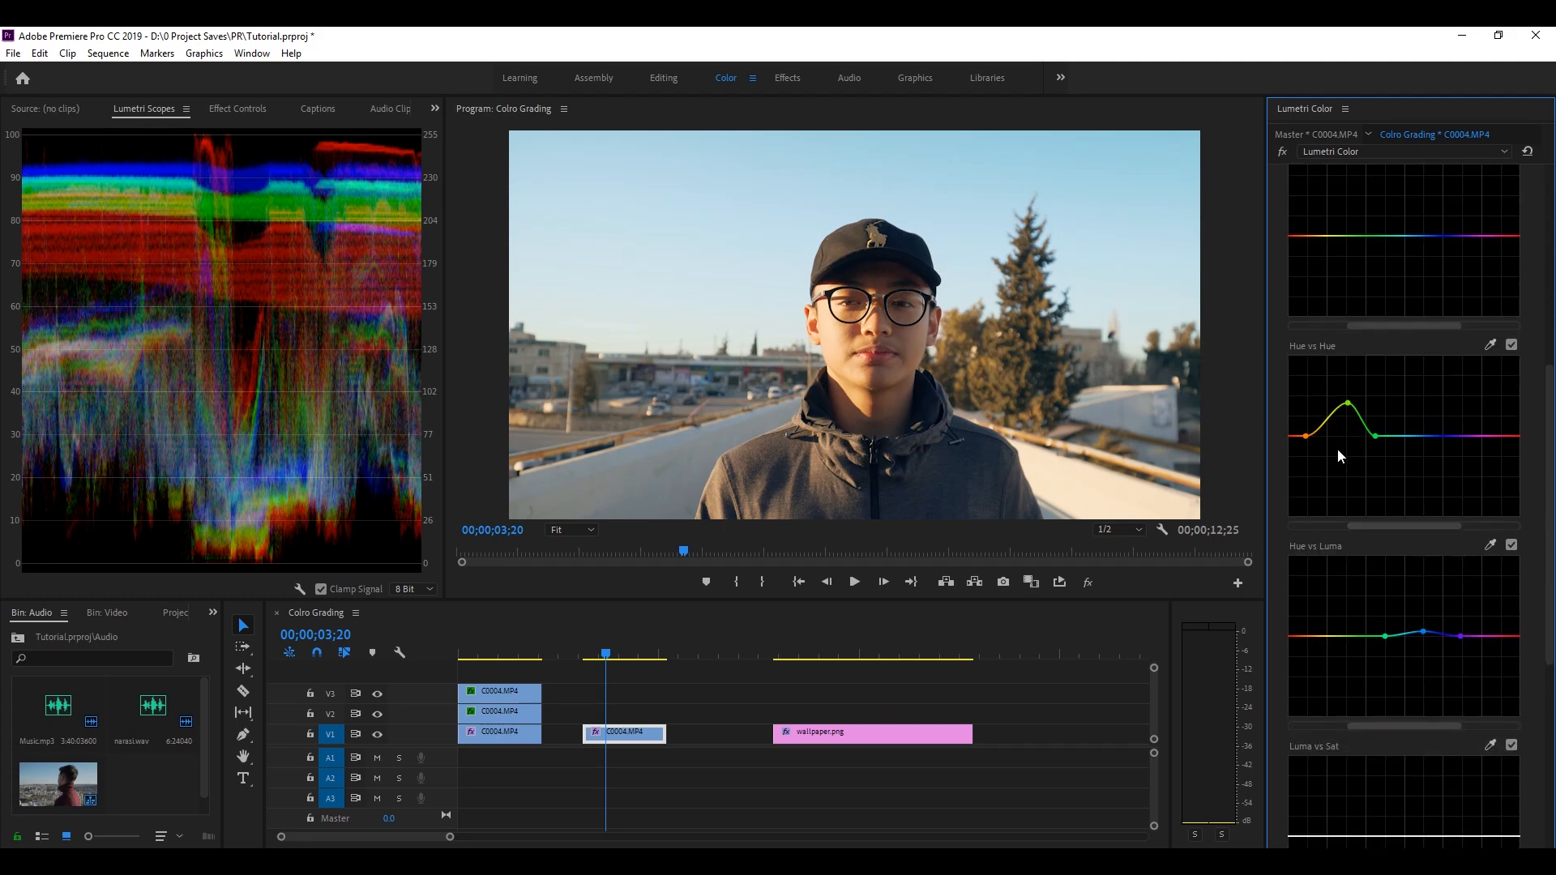
scroll(1331, 503, "down", 2)
scroll(1337, 528, "up", 6)
scroll(1446, 382, "up", 2)
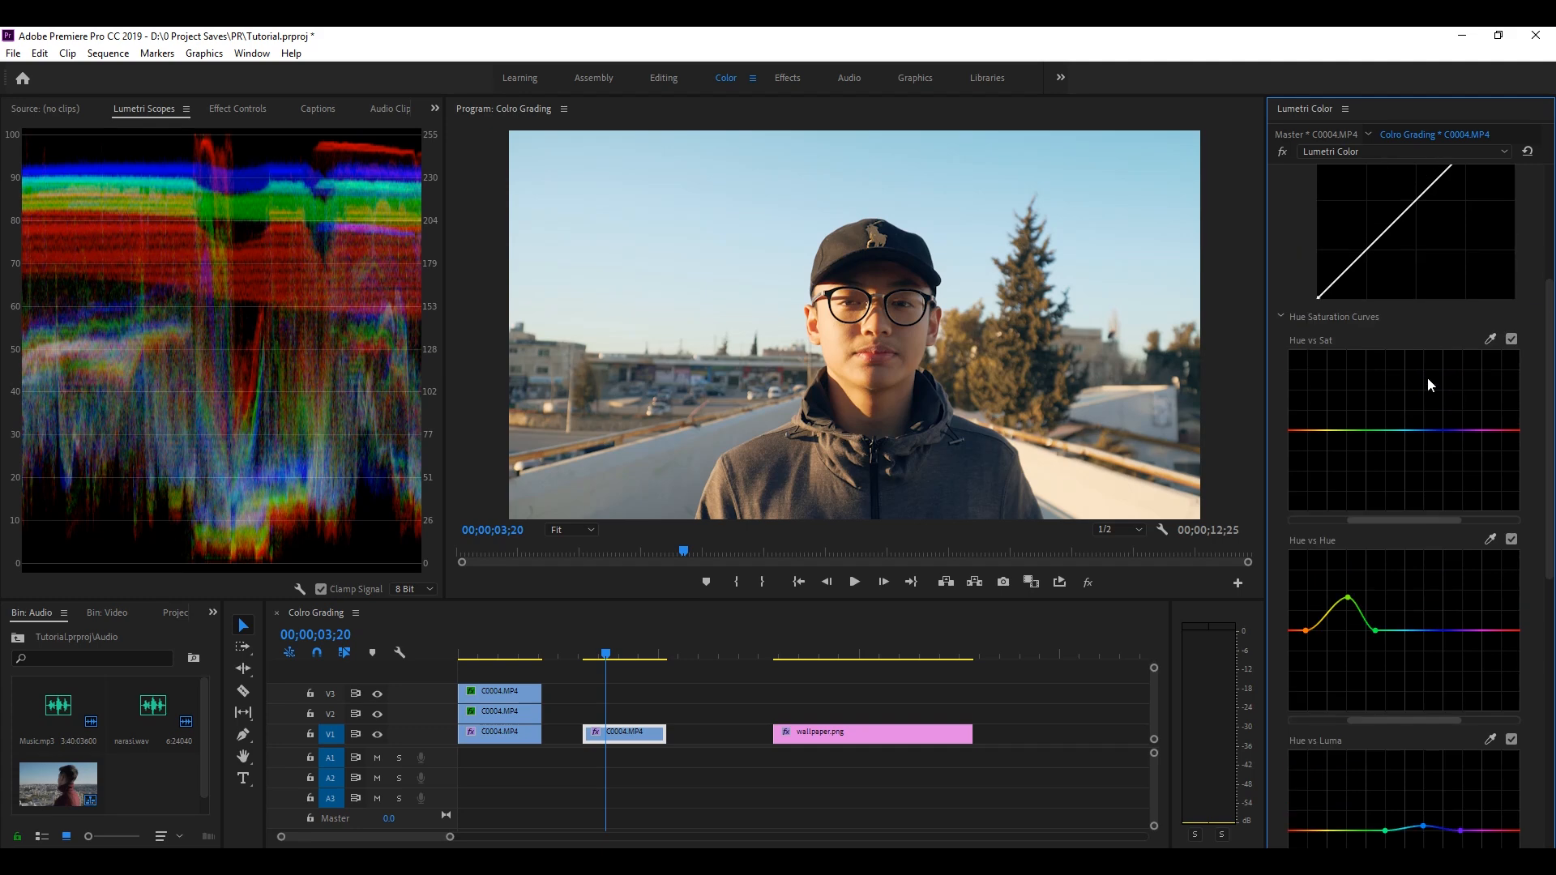
left_click(1402, 430)
left_click(1463, 430)
mouse_move(1433, 431)
left_mouse_down()
mouse_move(1433, 387)
mouse_move(1434, 423)
mouse_move(1435, 389)
mouse_move(1437, 405)
left_mouse_up()
Boost the oranges slightly on the Hue vs Sat curve between anchor points at red and yellow-green
left_click(1350, 430)
left_click(1298, 430)
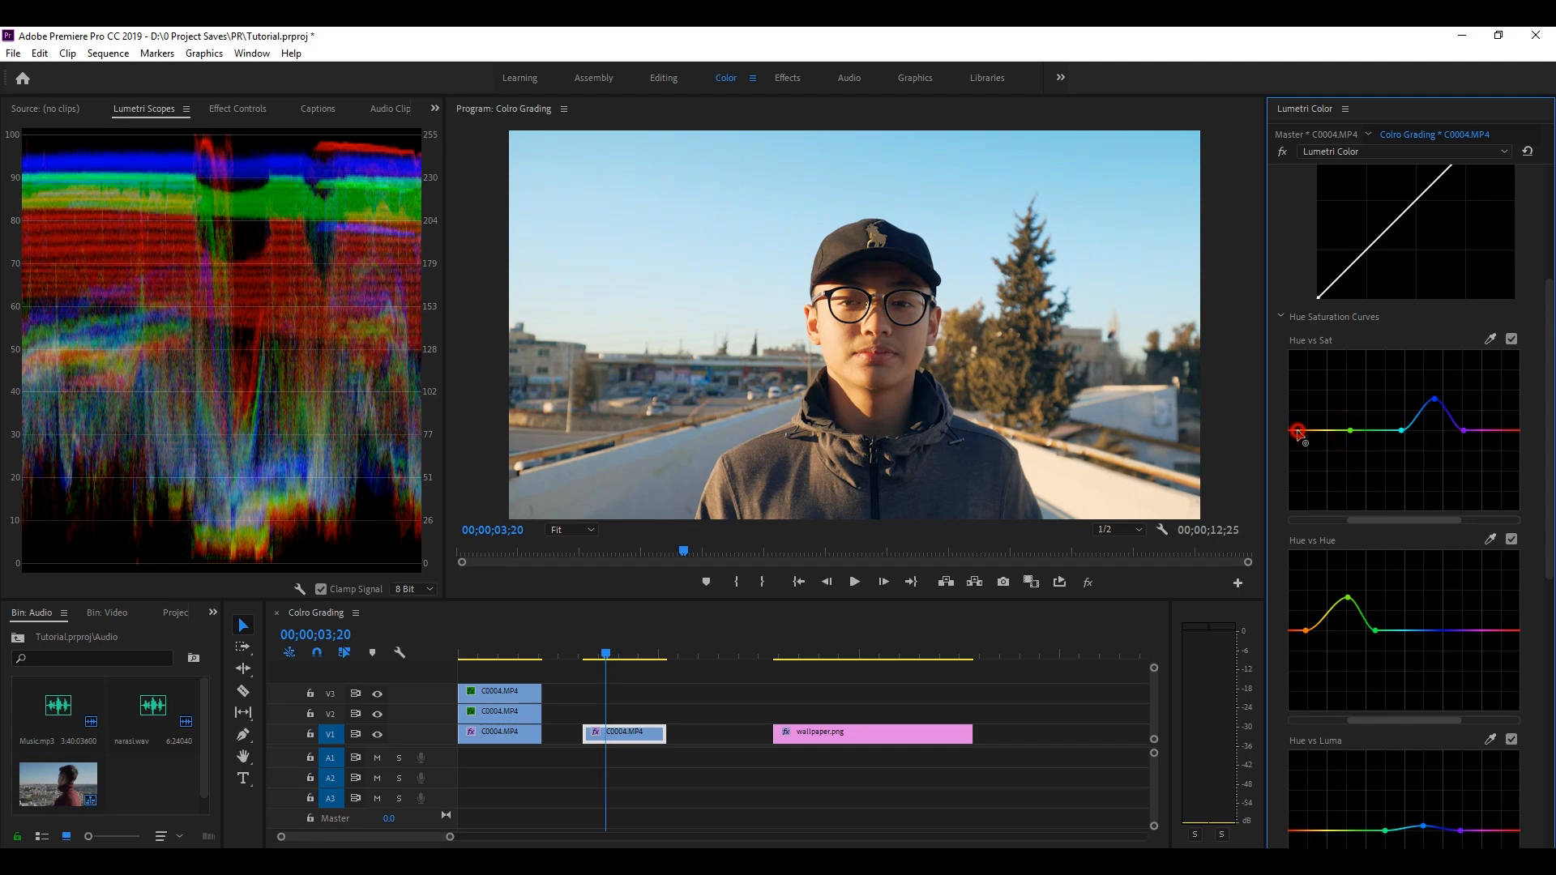
mouse_move(1325, 431)
left_mouse_down()
mouse_move(1332, 478)
mouse_move(1336, 427)
mouse_move(1303, 430)
left_mouse_up()
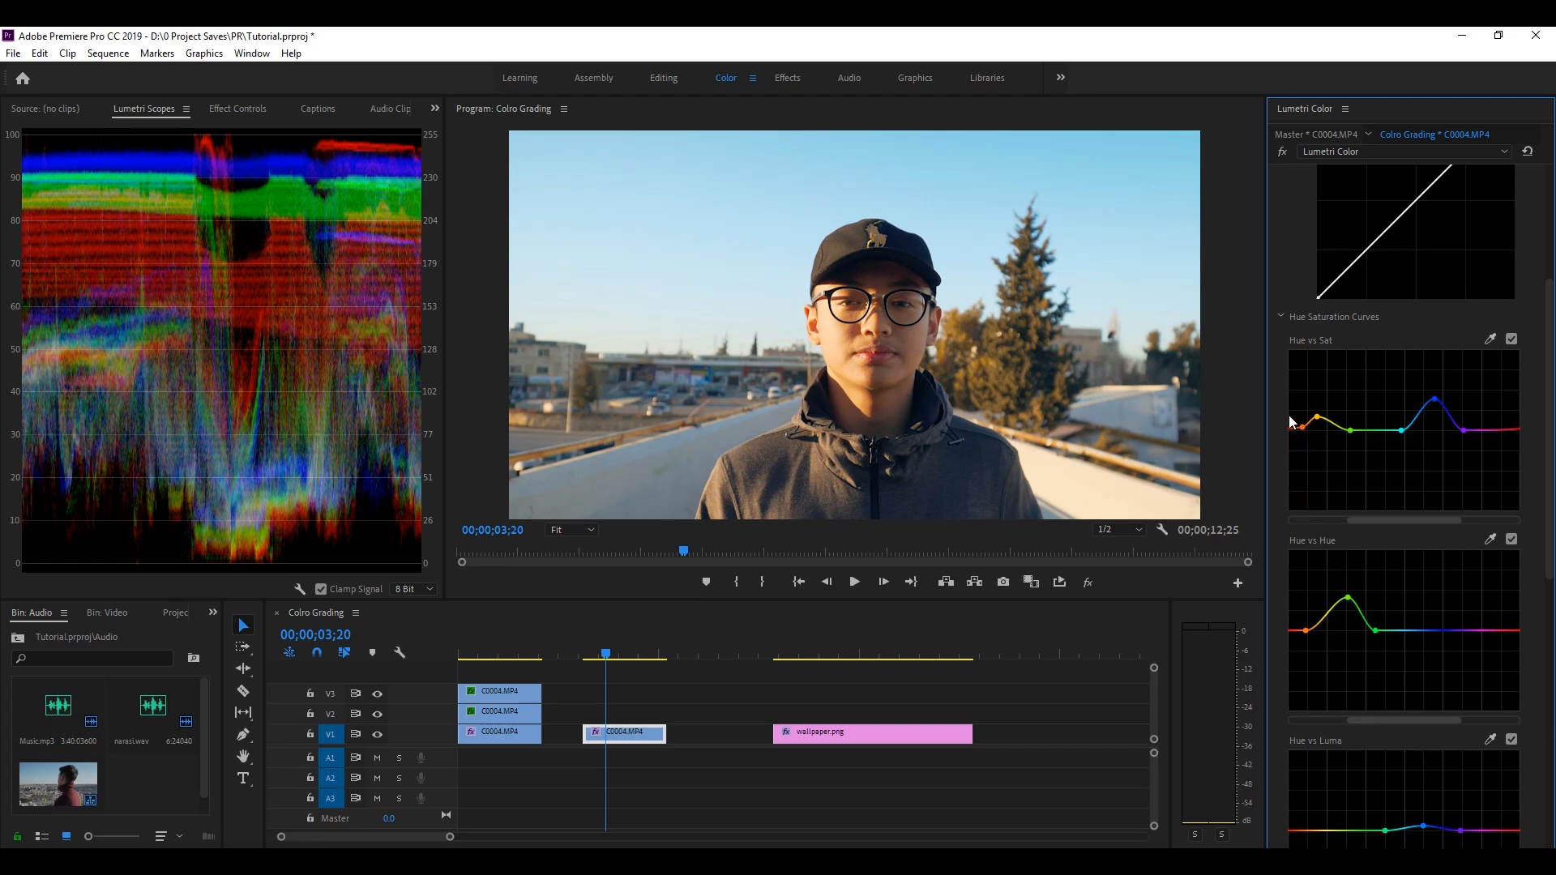
Add three control points to the white RGB curve, one each for shadows, midtones and highlights
scroll(1289, 415, "up", 5)
scroll(1288, 416, "down", 2)
scroll(1289, 415, "up", 2)
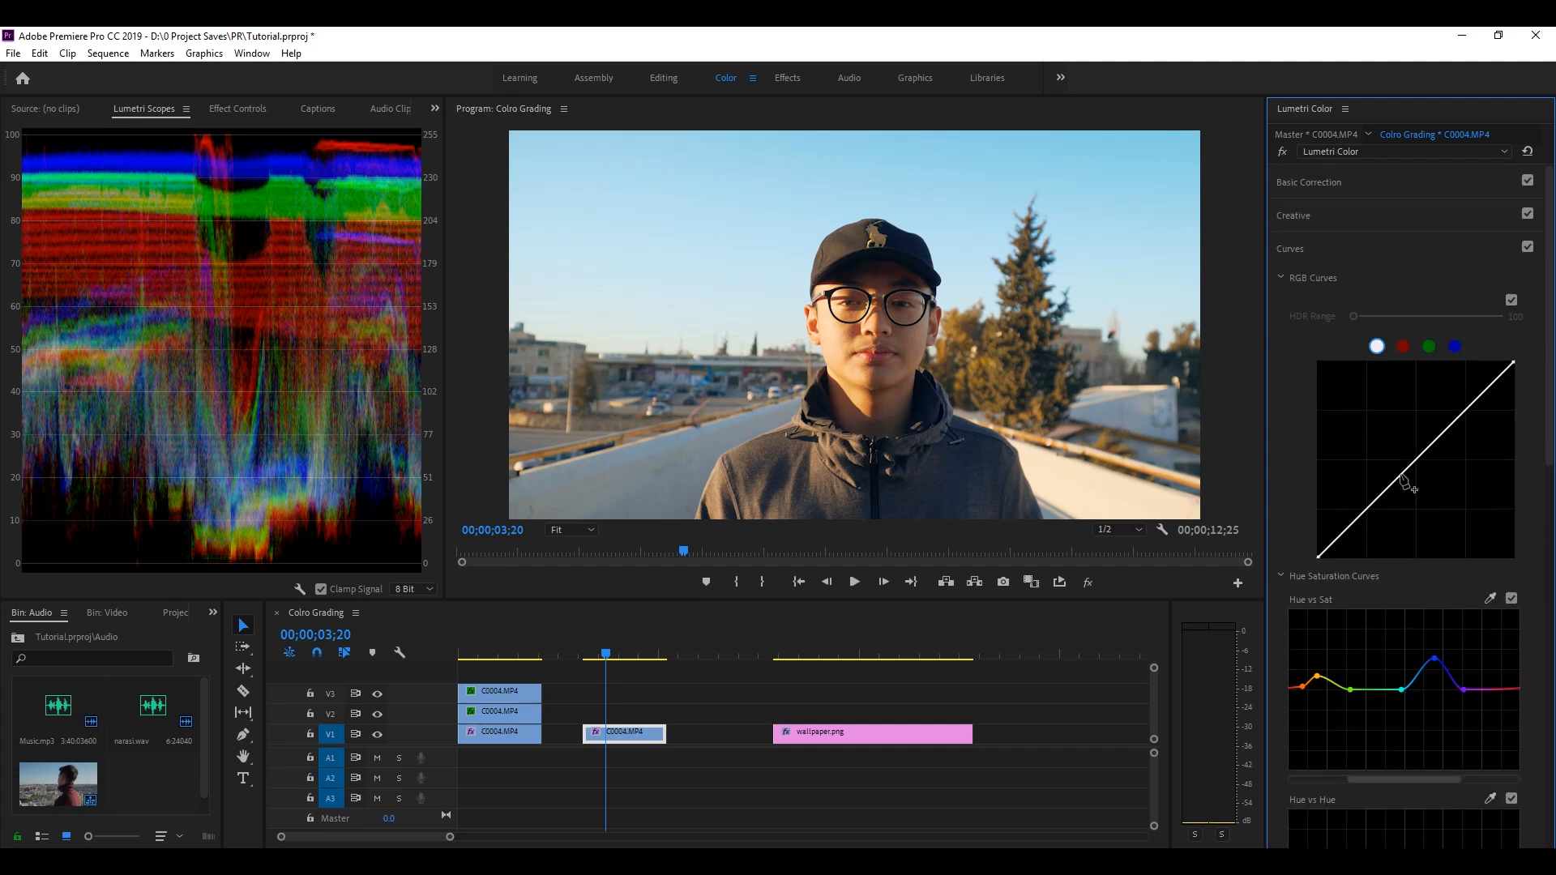
left_click(1366, 510)
left_click(1416, 459)
left_click(1463, 412)
left_click(1315, 181)
left_click(1320, 182)
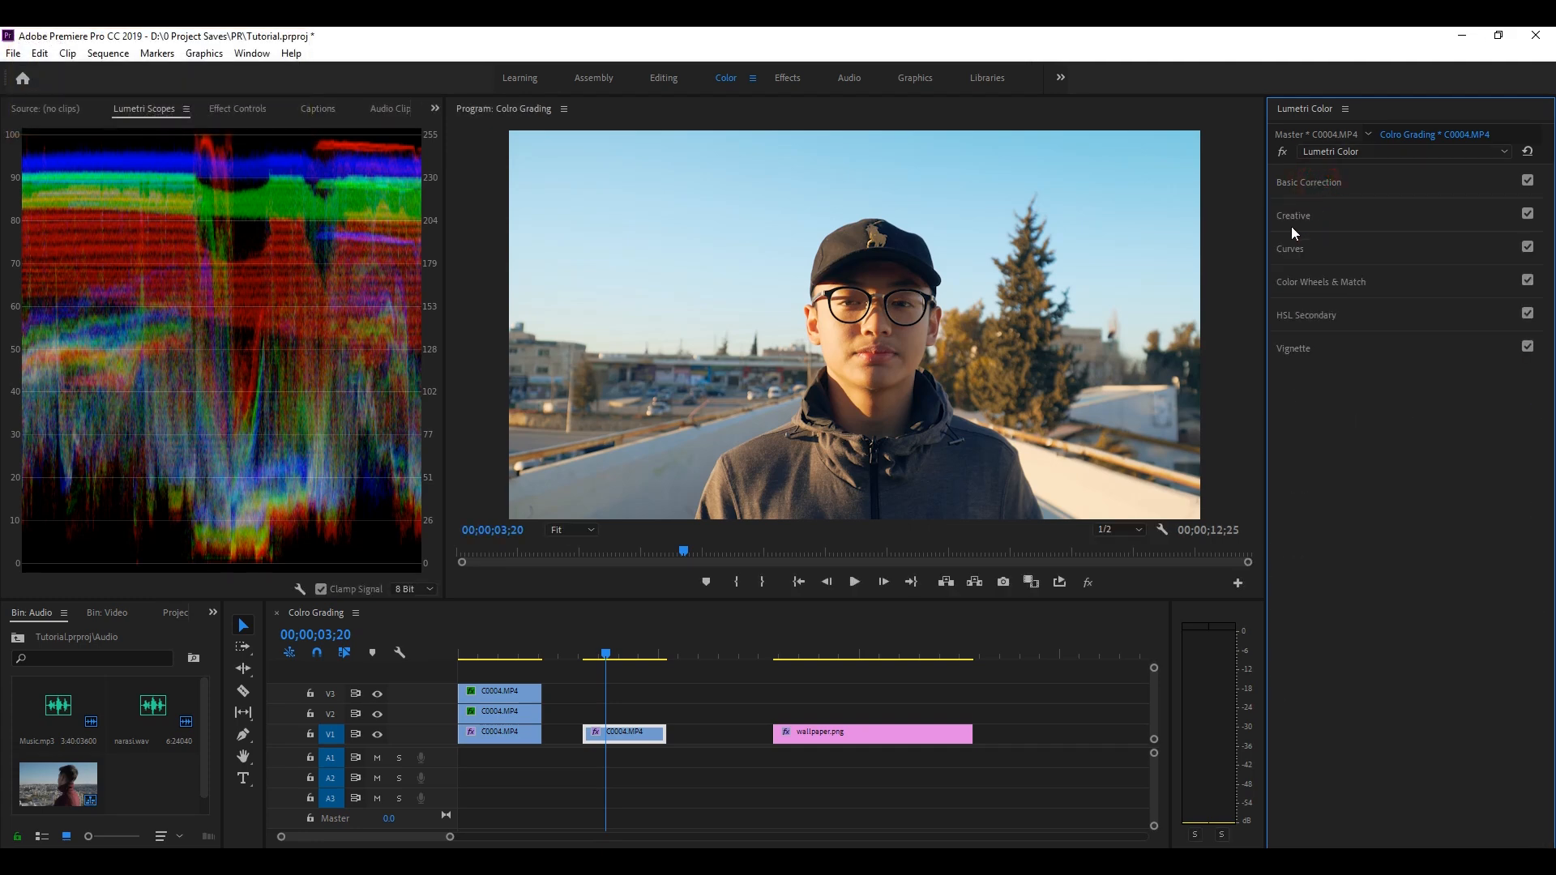
left_click(1295, 246)
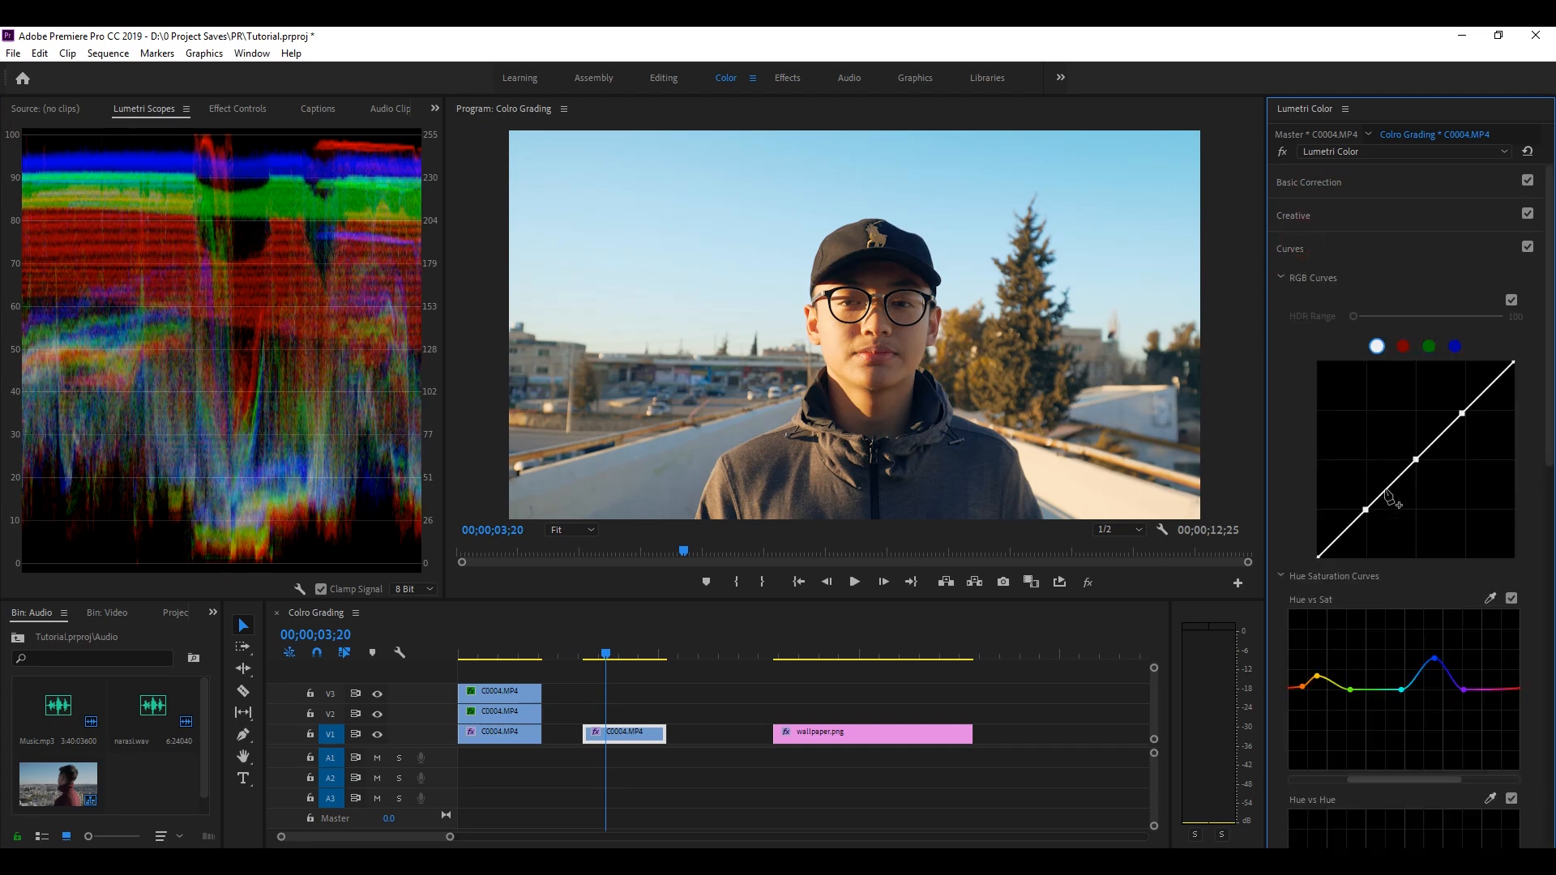
Lower the three points of the white RGB curve slightly and compare the image with effects off and on
left_click_drag(1366, 513, 1368, 511)
mouse_move(1462, 414)
left_mouse_down()
mouse_move(1473, 430)
mouse_move(1466, 416)
left_mouse_up()
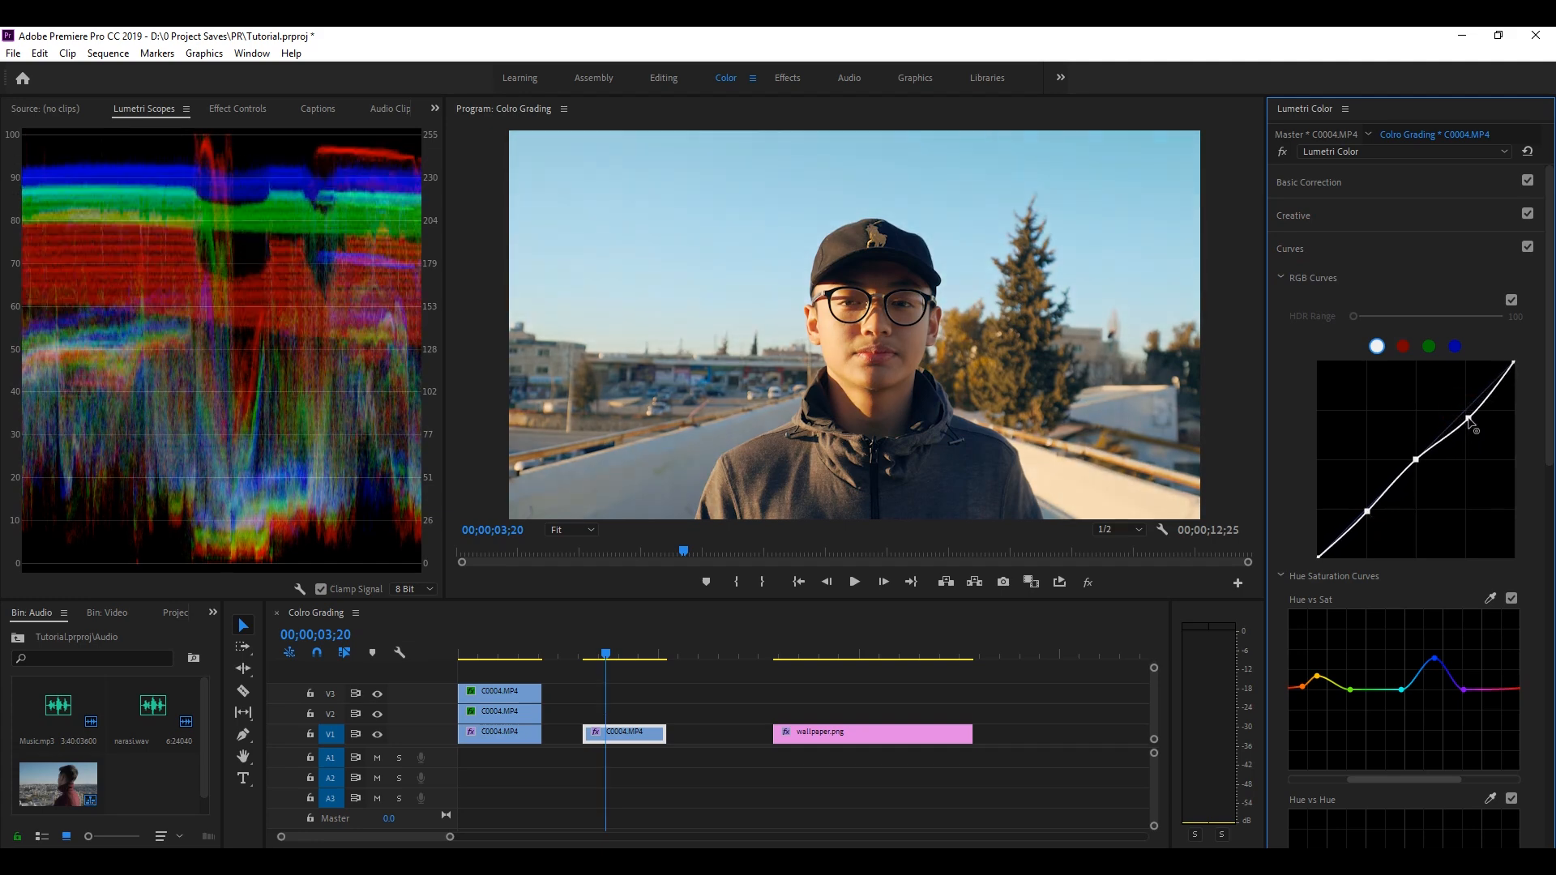
left_click_drag(1416, 461, 1417, 464)
left_click(1077, 501)
left_click(1088, 583)
left_click(1088, 585)
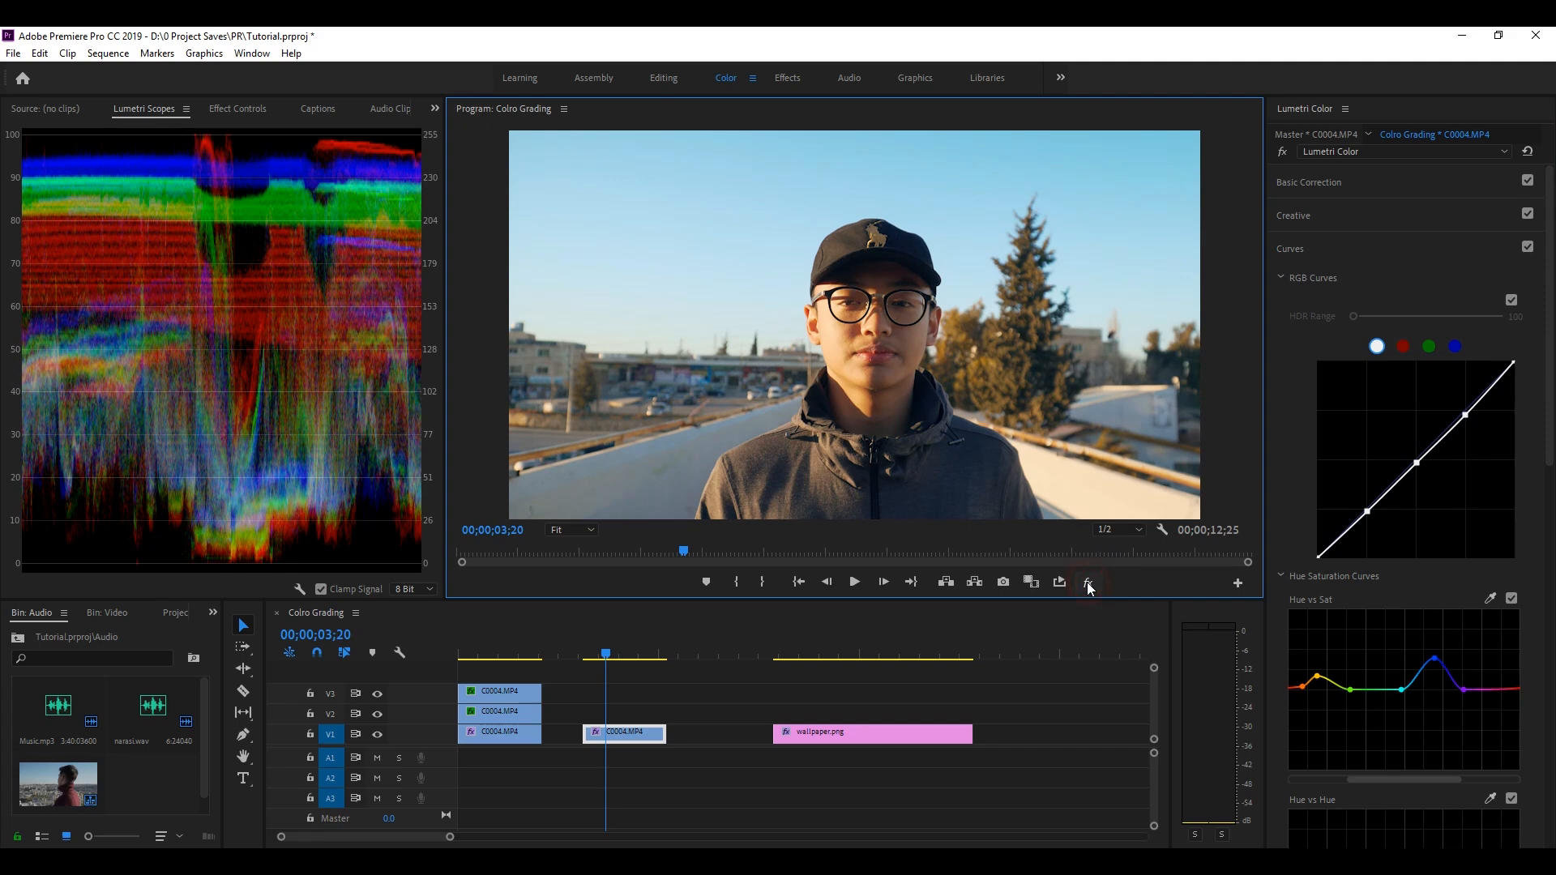
left_click(1088, 586)
left_click(1089, 585)
Collapse the Curves section and review the grade at 00;00;03;27 and 00;00;03;19 in the C0004.MP4 clip
left_click(632, 735)
left_click(636, 734)
left_click(655, 694)
left_click(634, 733)
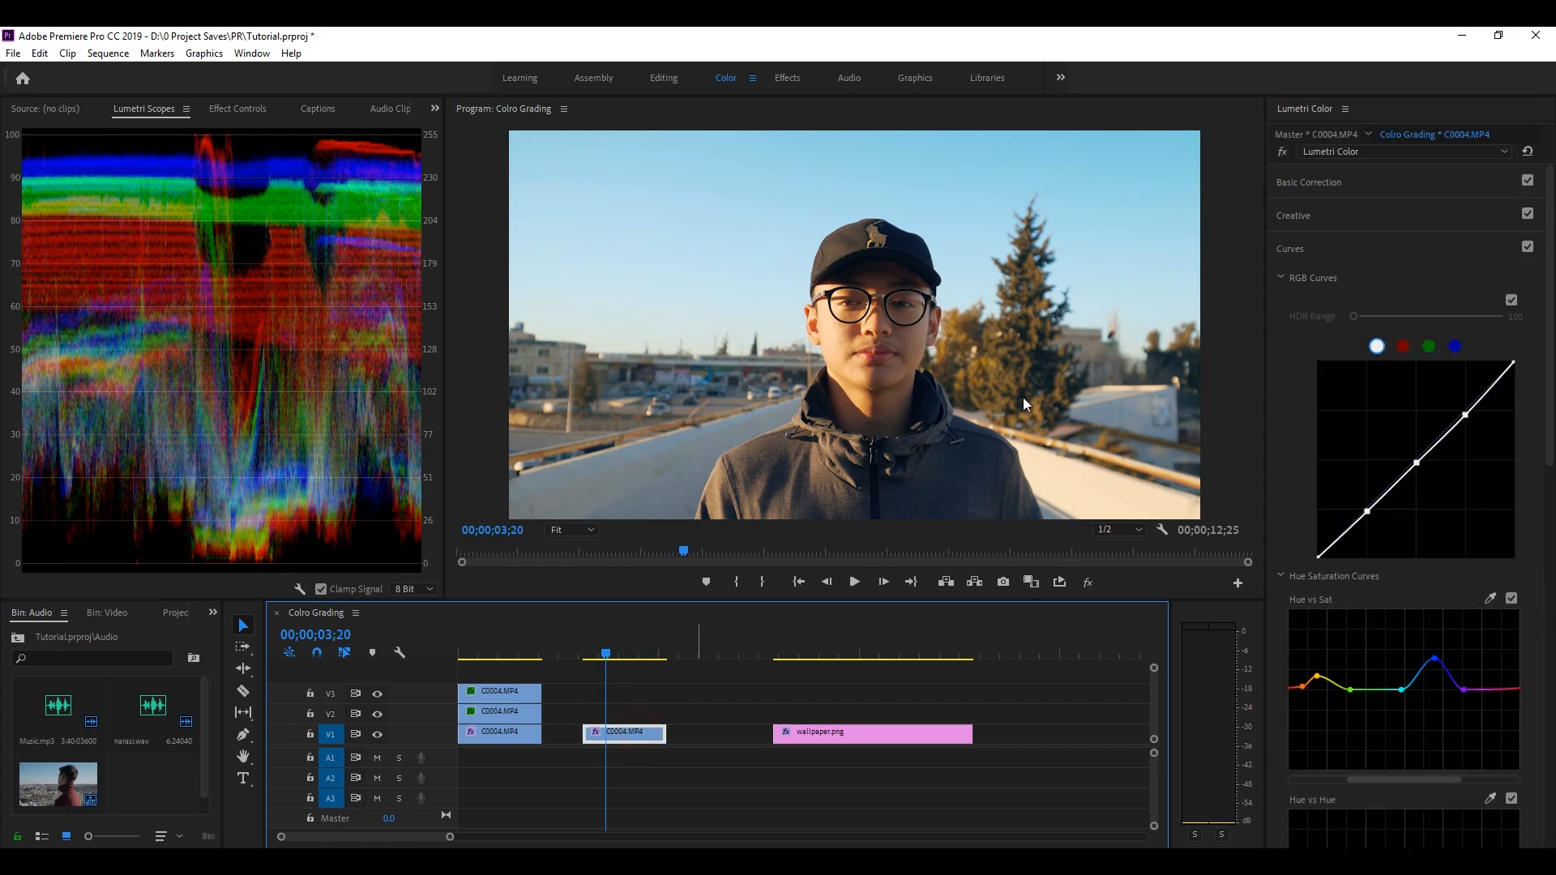
left_click(1293, 249)
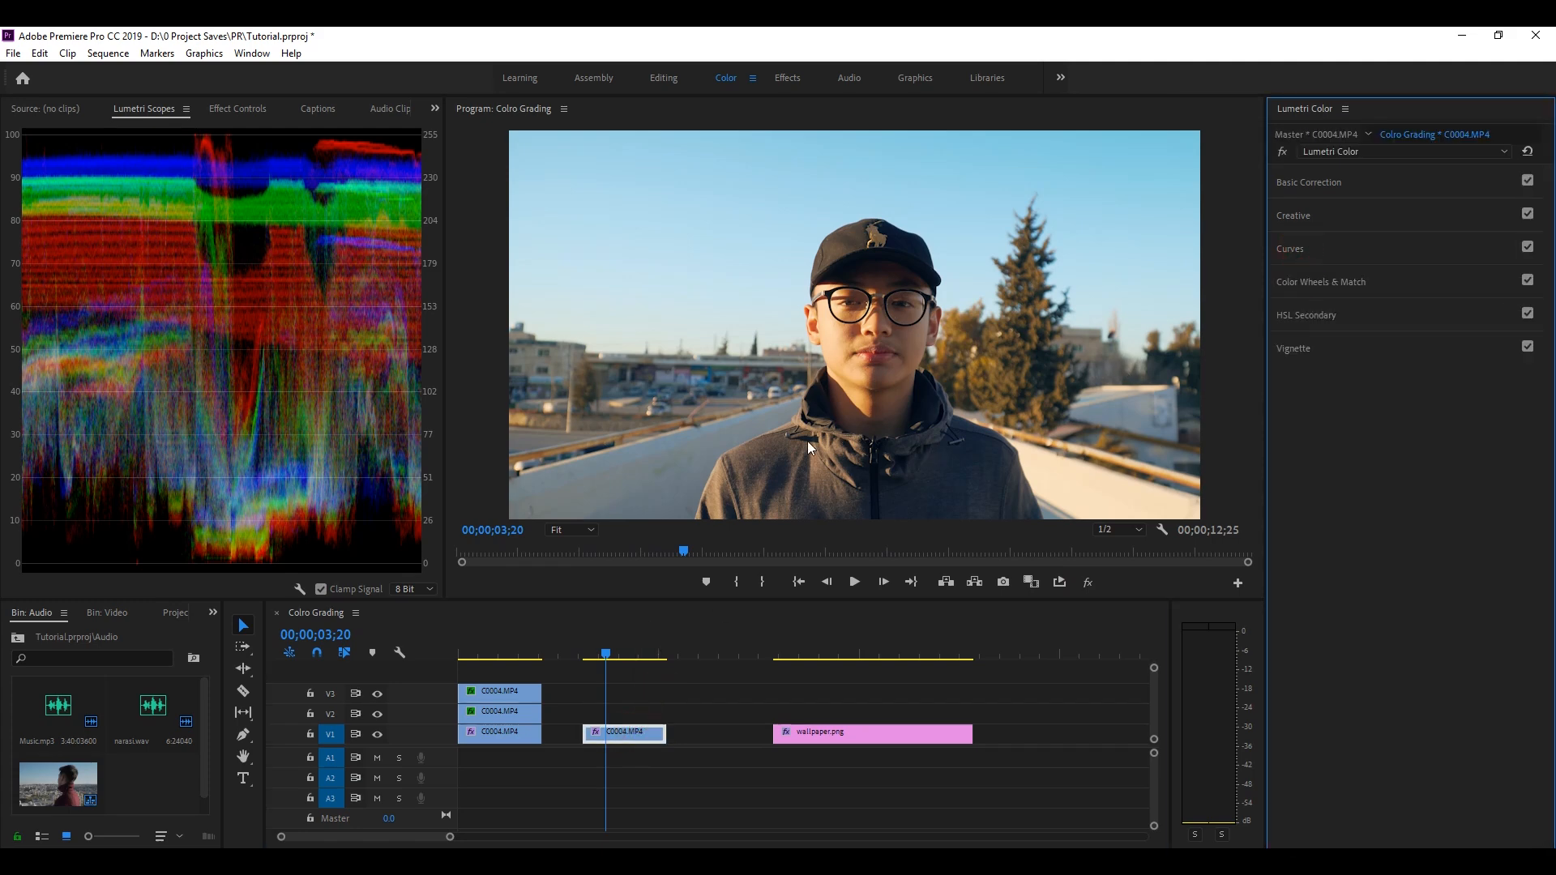
left_click_drag(608, 660, 614, 659)
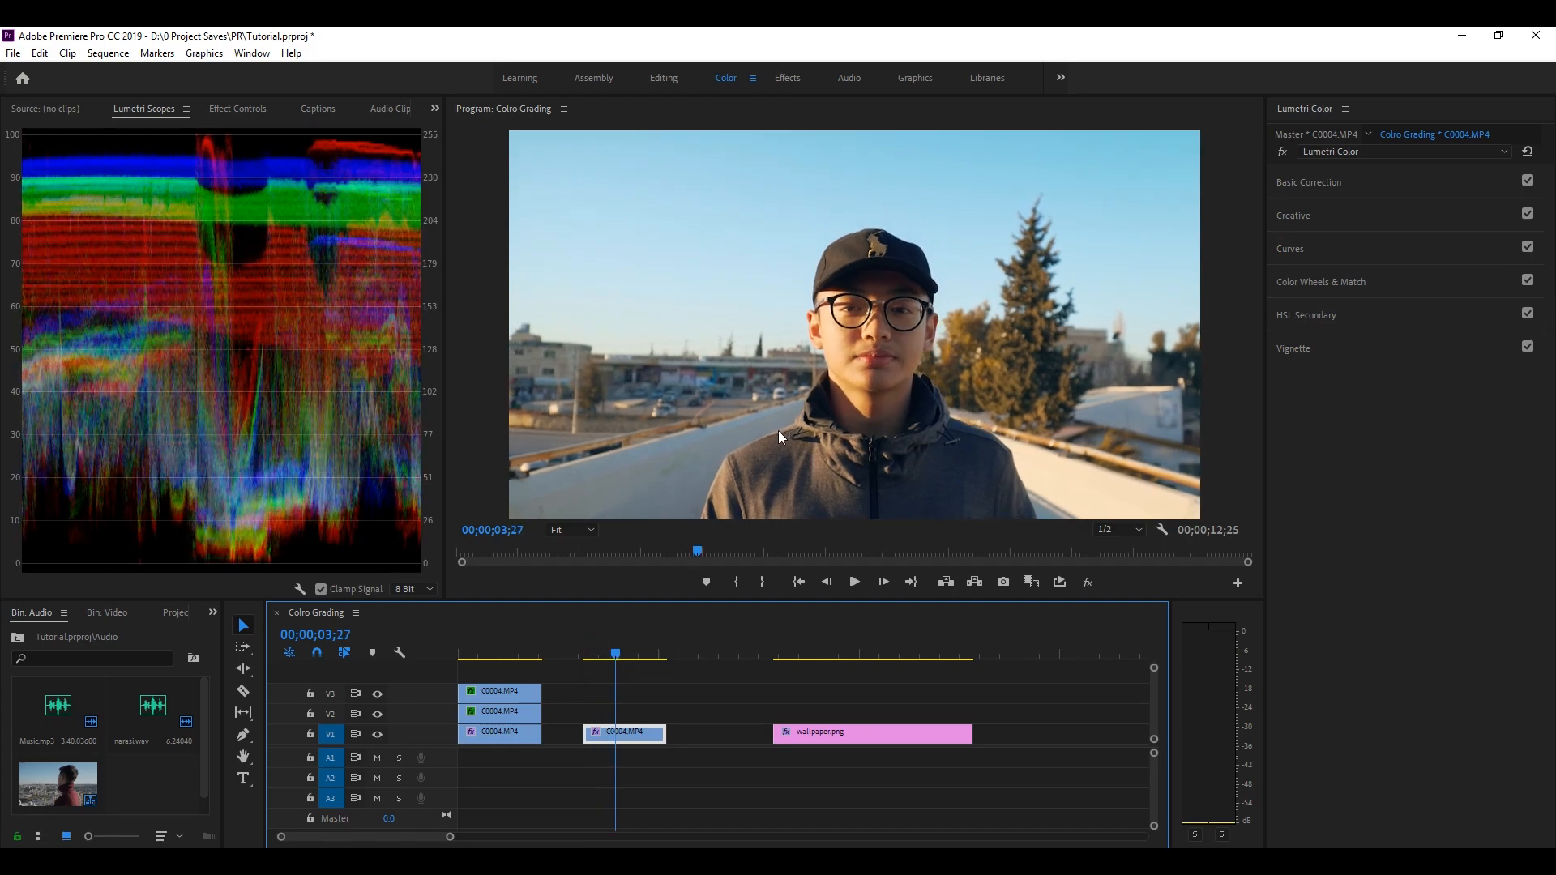
left_click(804, 423)
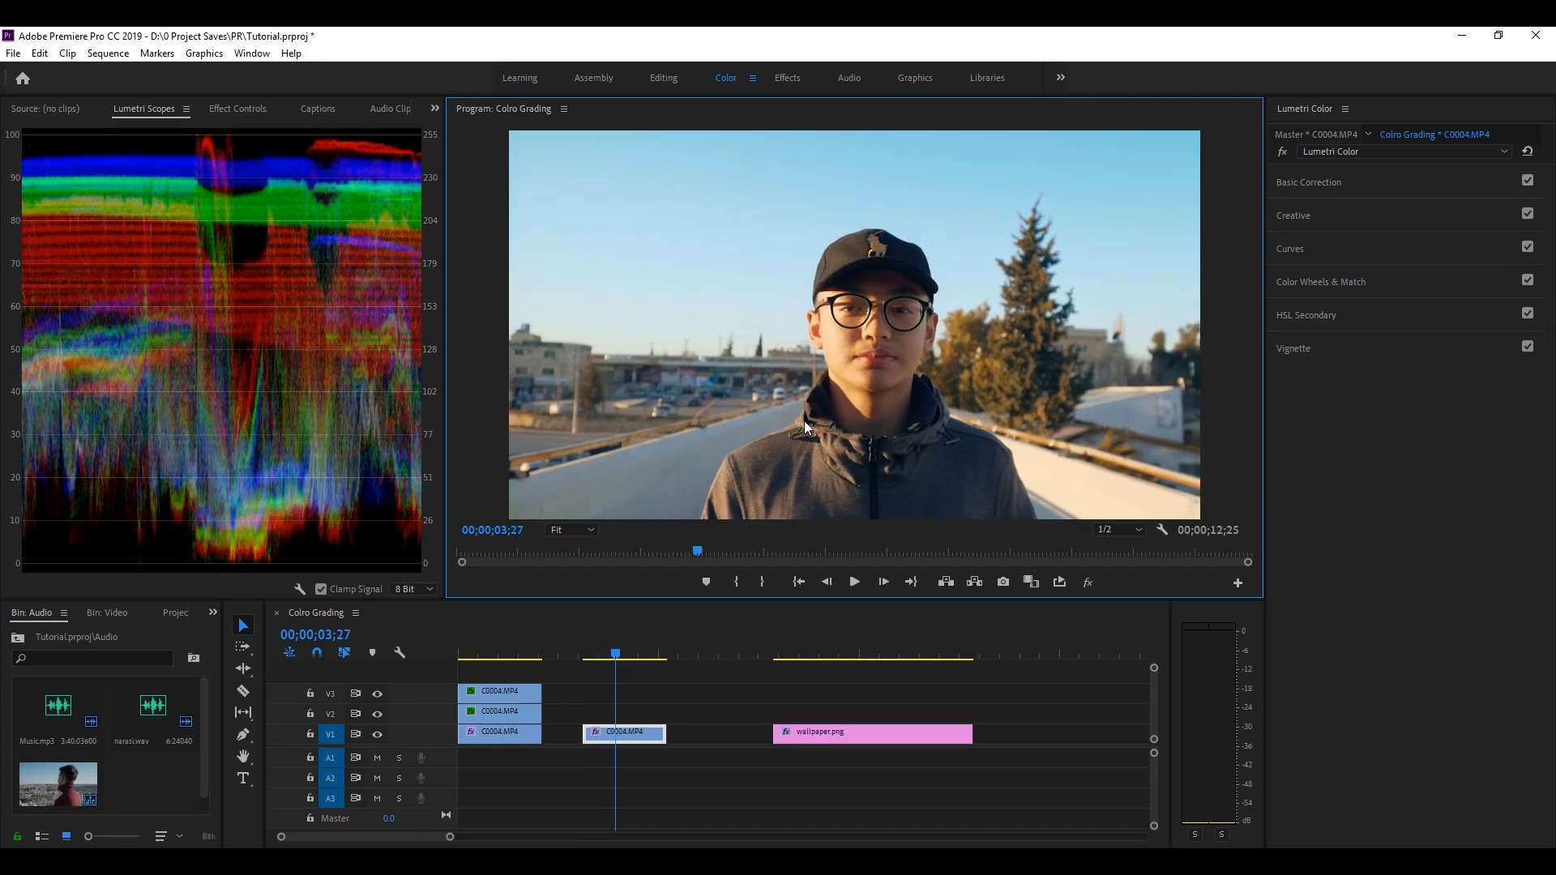
left_click_drag(616, 659, 606, 655)
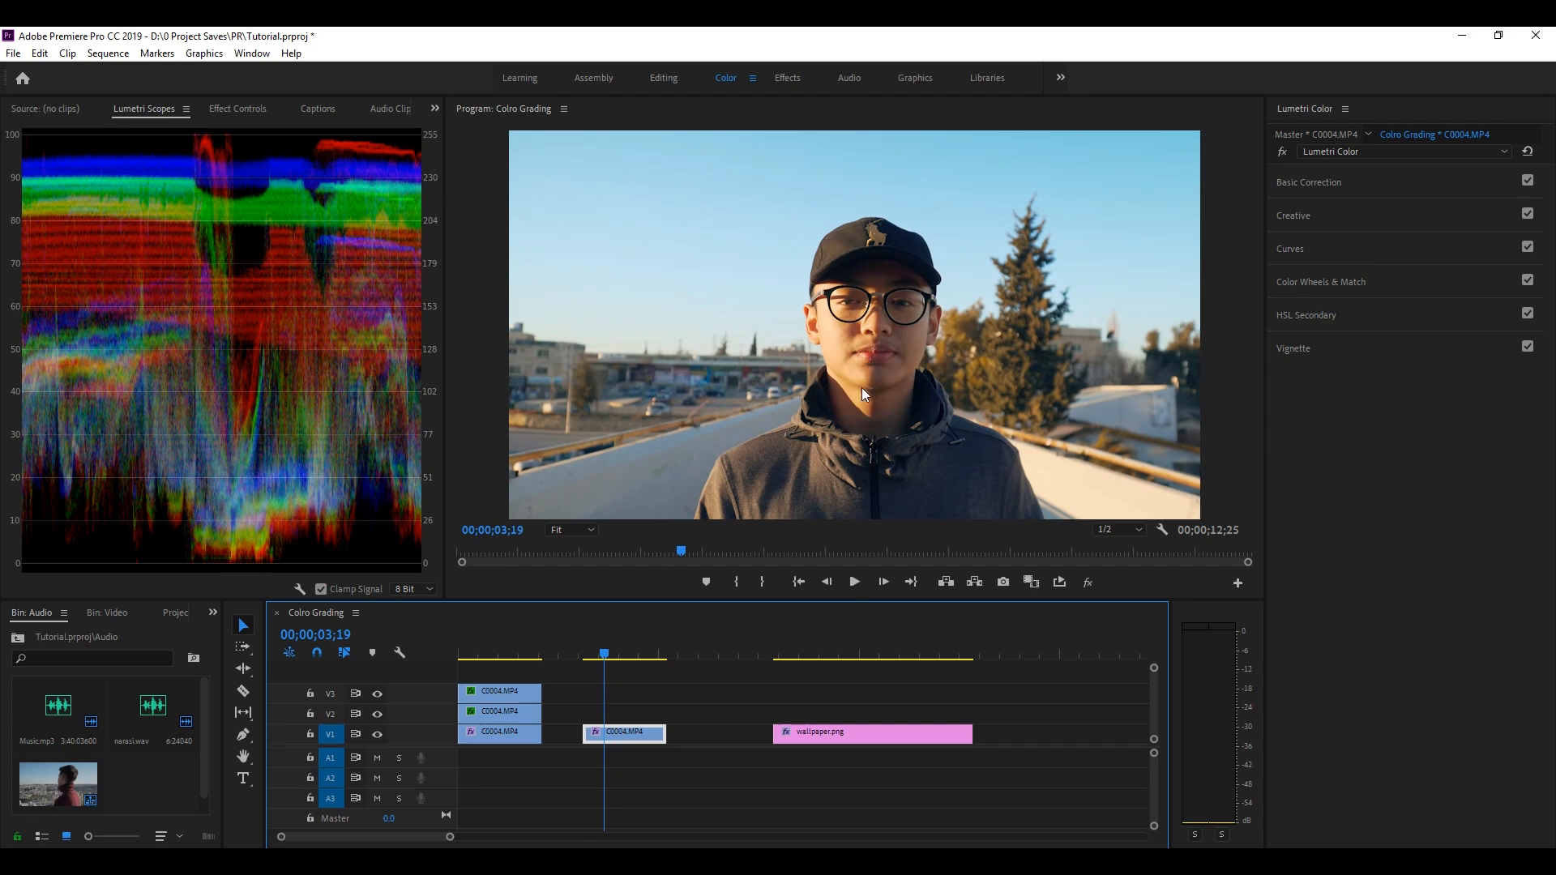
Try lowering the clip's saturation to 70.3 in Basic Correction, and undo the change
left_click(1343, 182)
left_click_drag(1447, 534, 1404, 538)
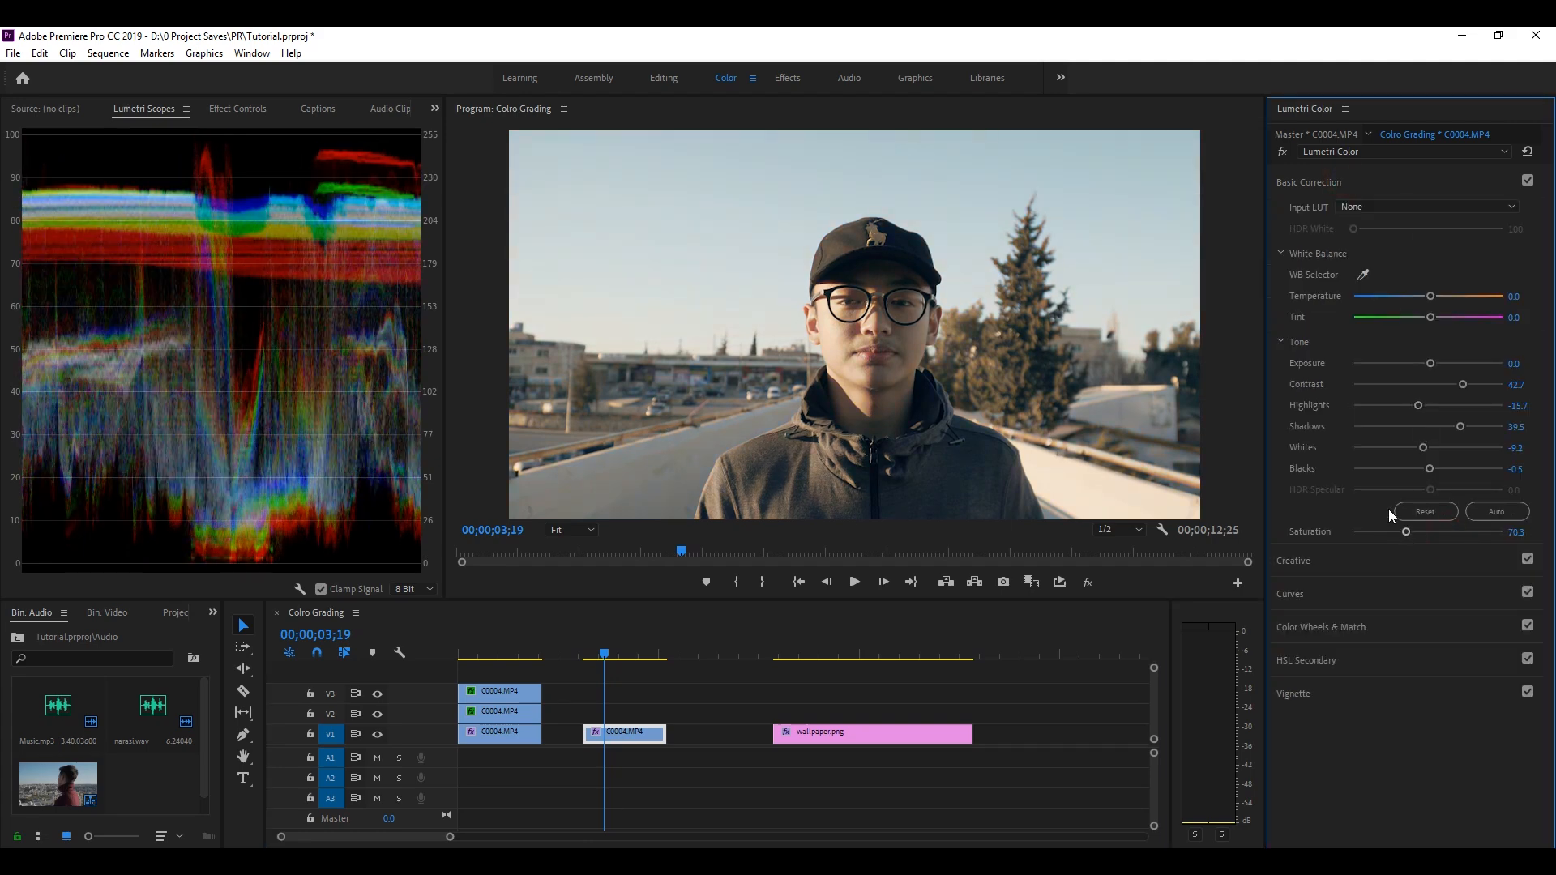
key("ctrl+z")
left_click(1309, 183)
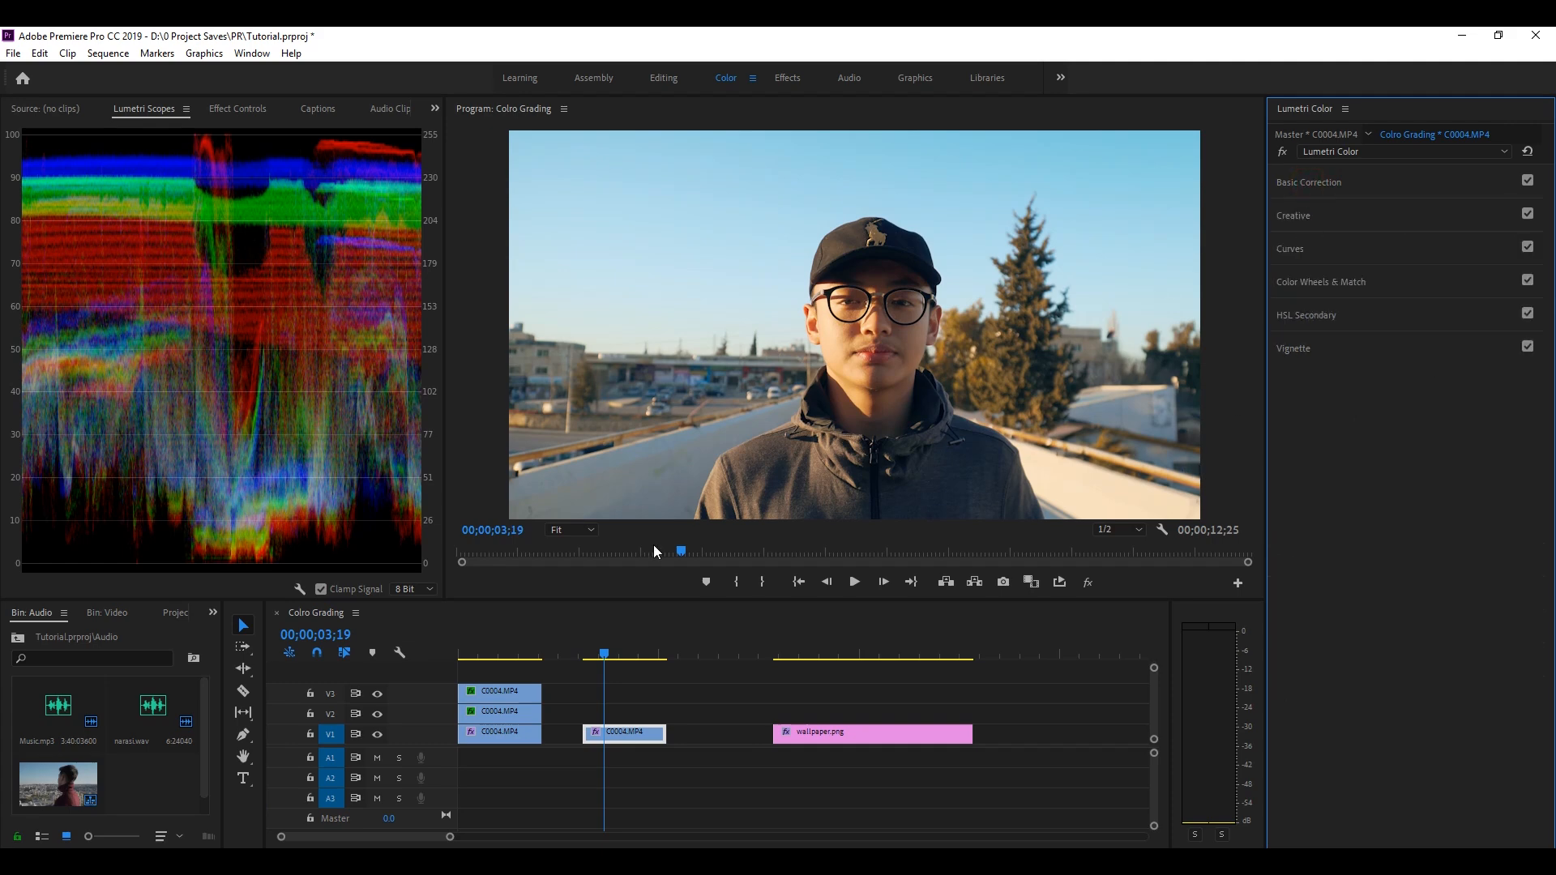
Move the playhead to 00;00;03;13 and duplicate the graded C0004.MP4 clip from V1 onto track V2
left_click_drag(603, 653, 598, 654)
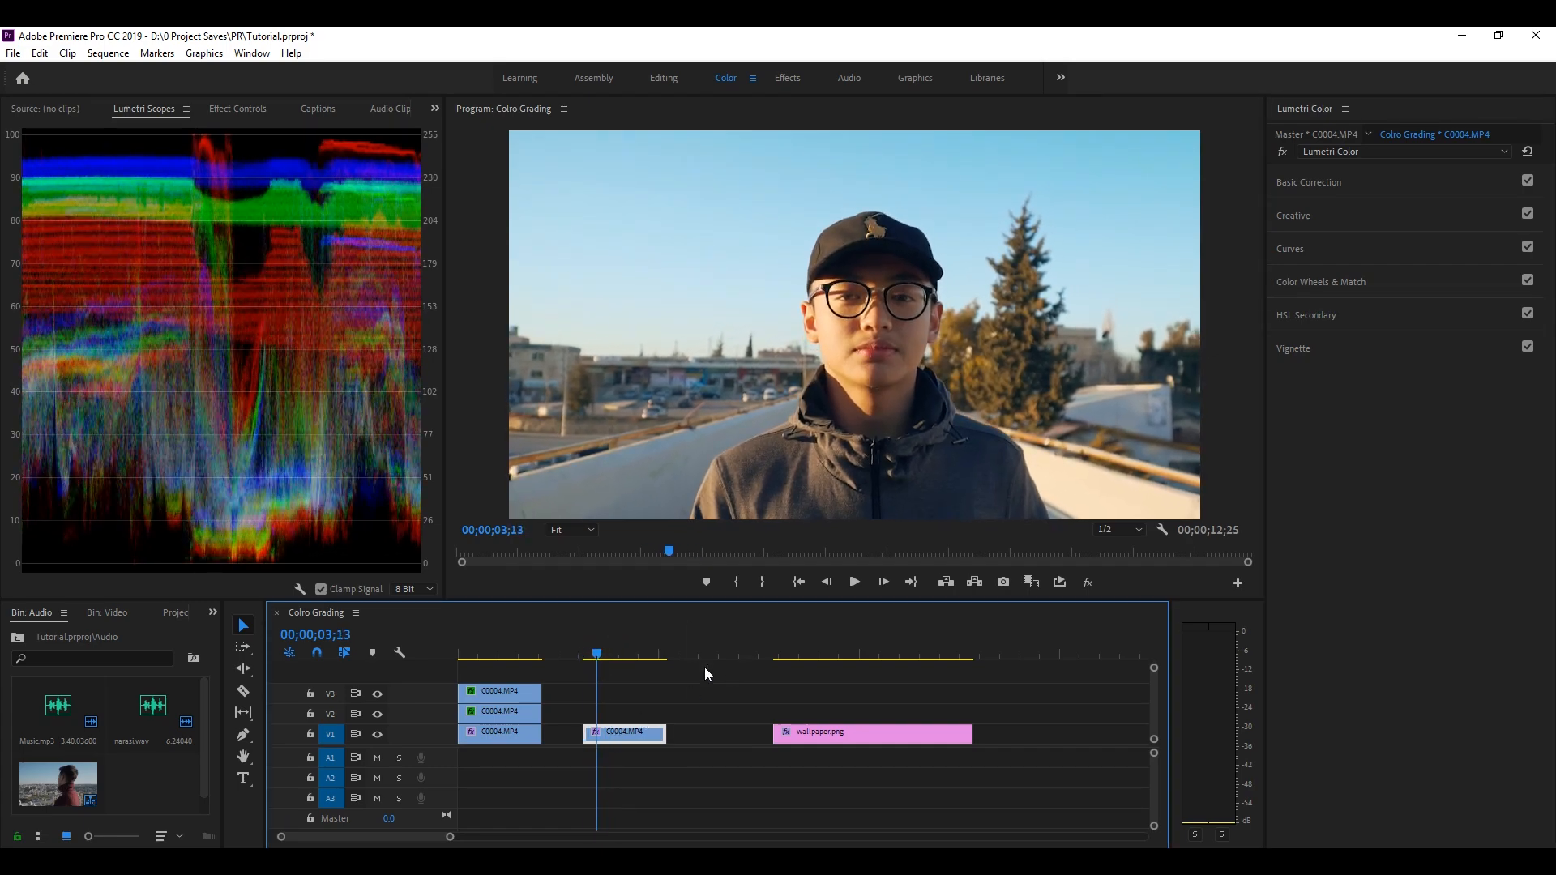
left_click(713, 701)
left_click(941, 318)
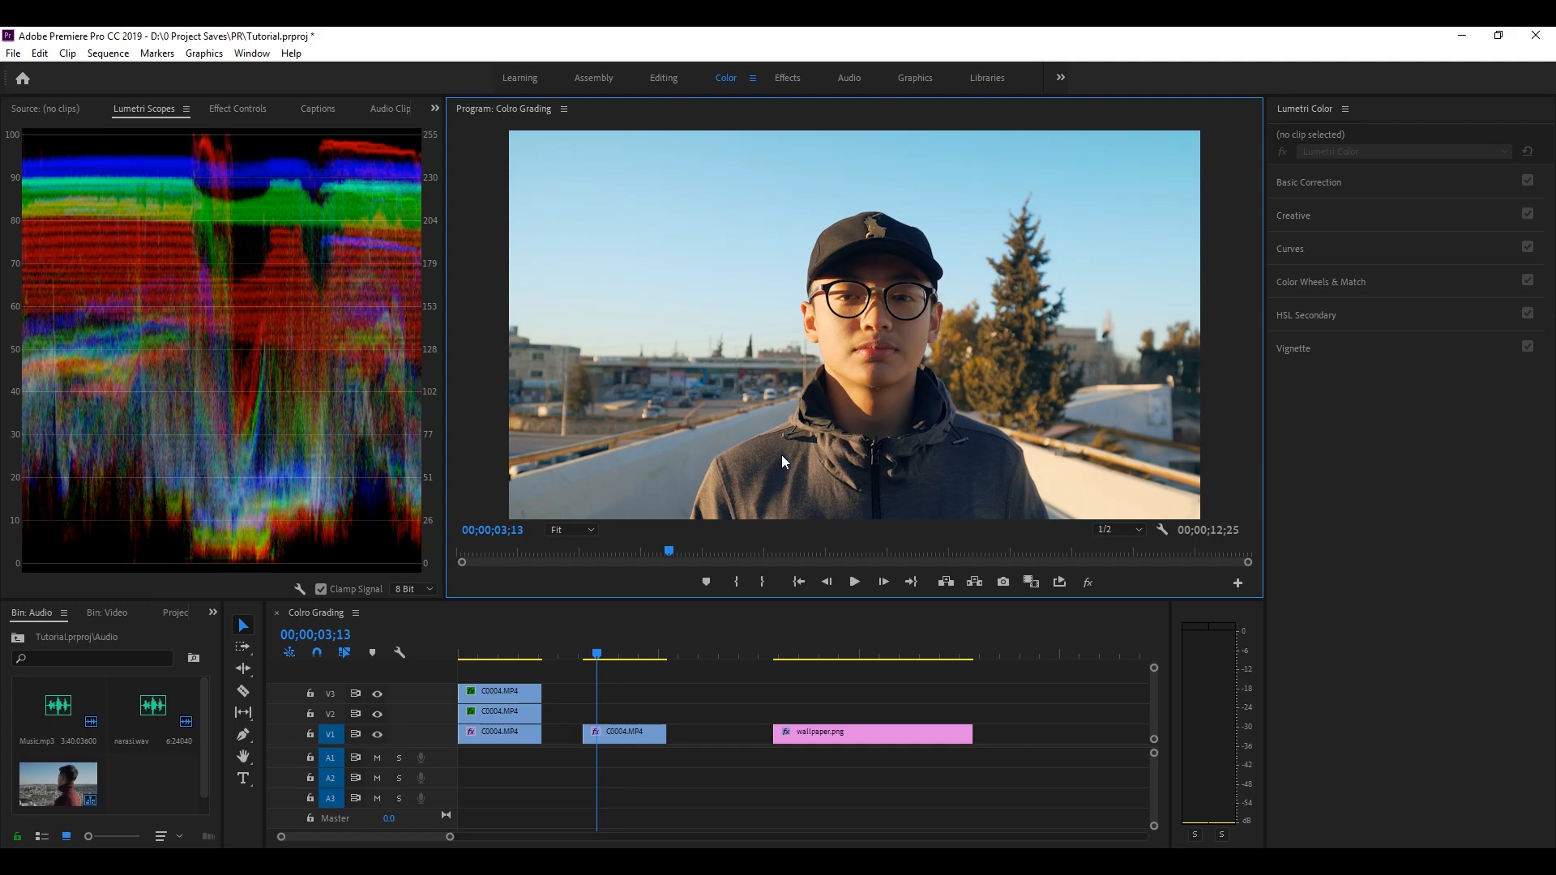
left_click(657, 696)
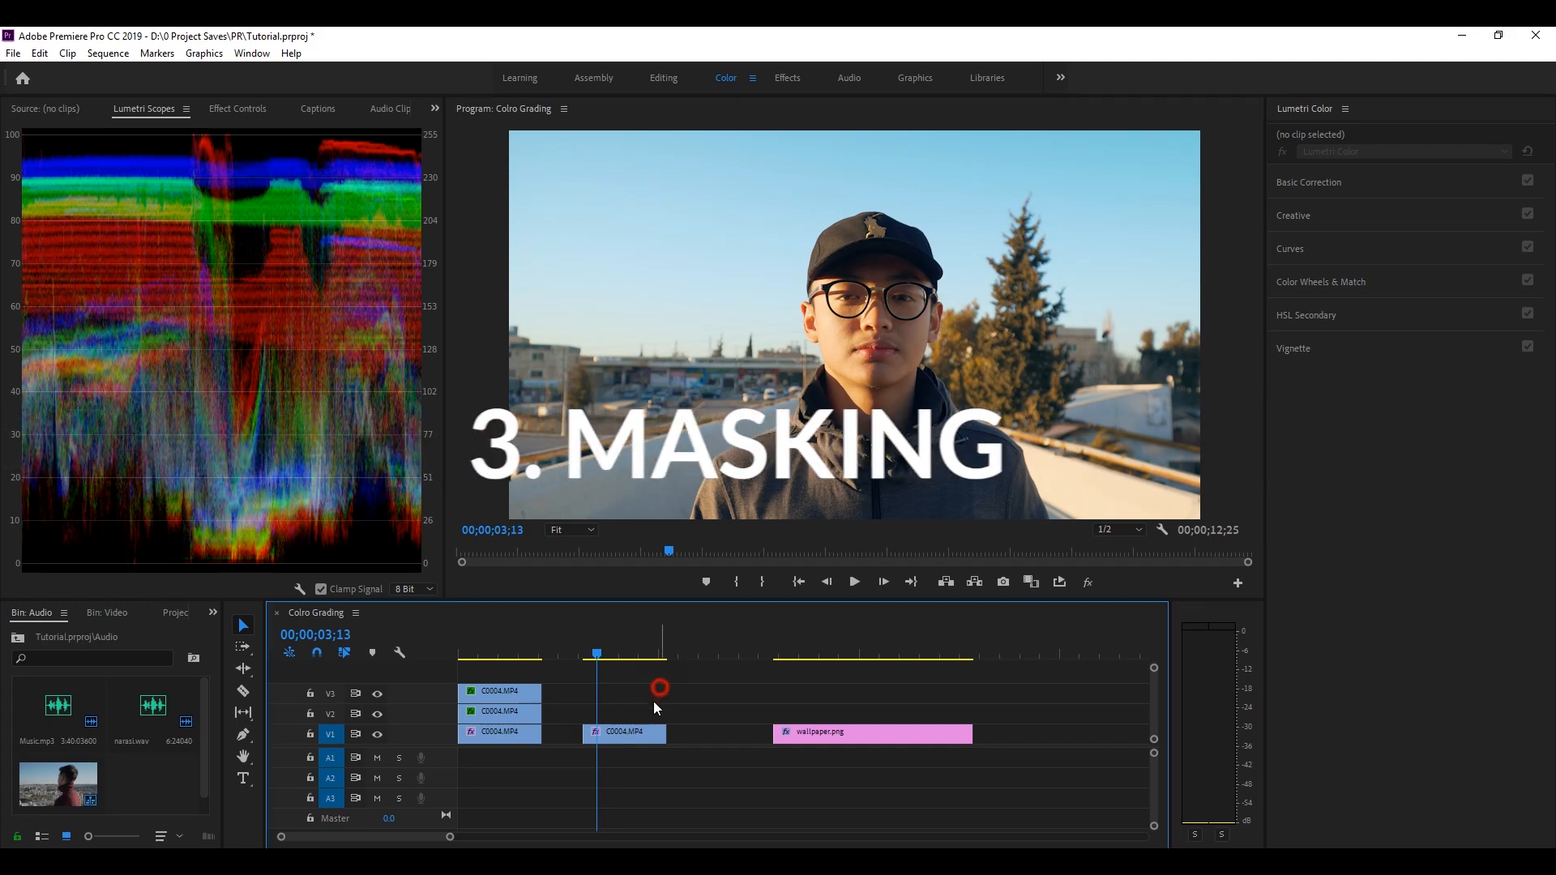
left_click(637, 748)
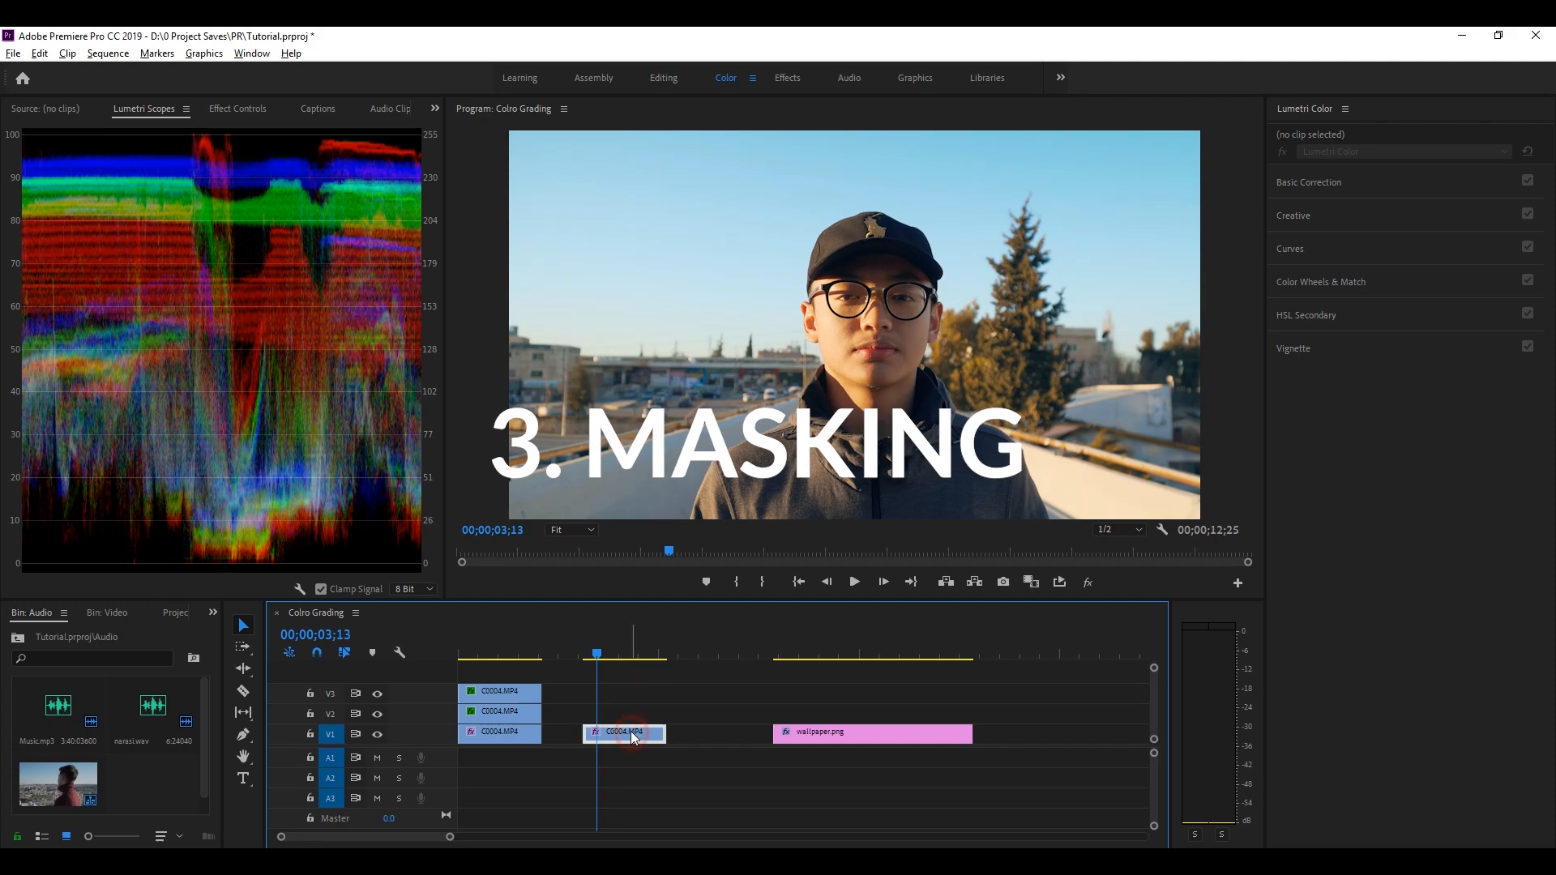
left_click(621, 732)
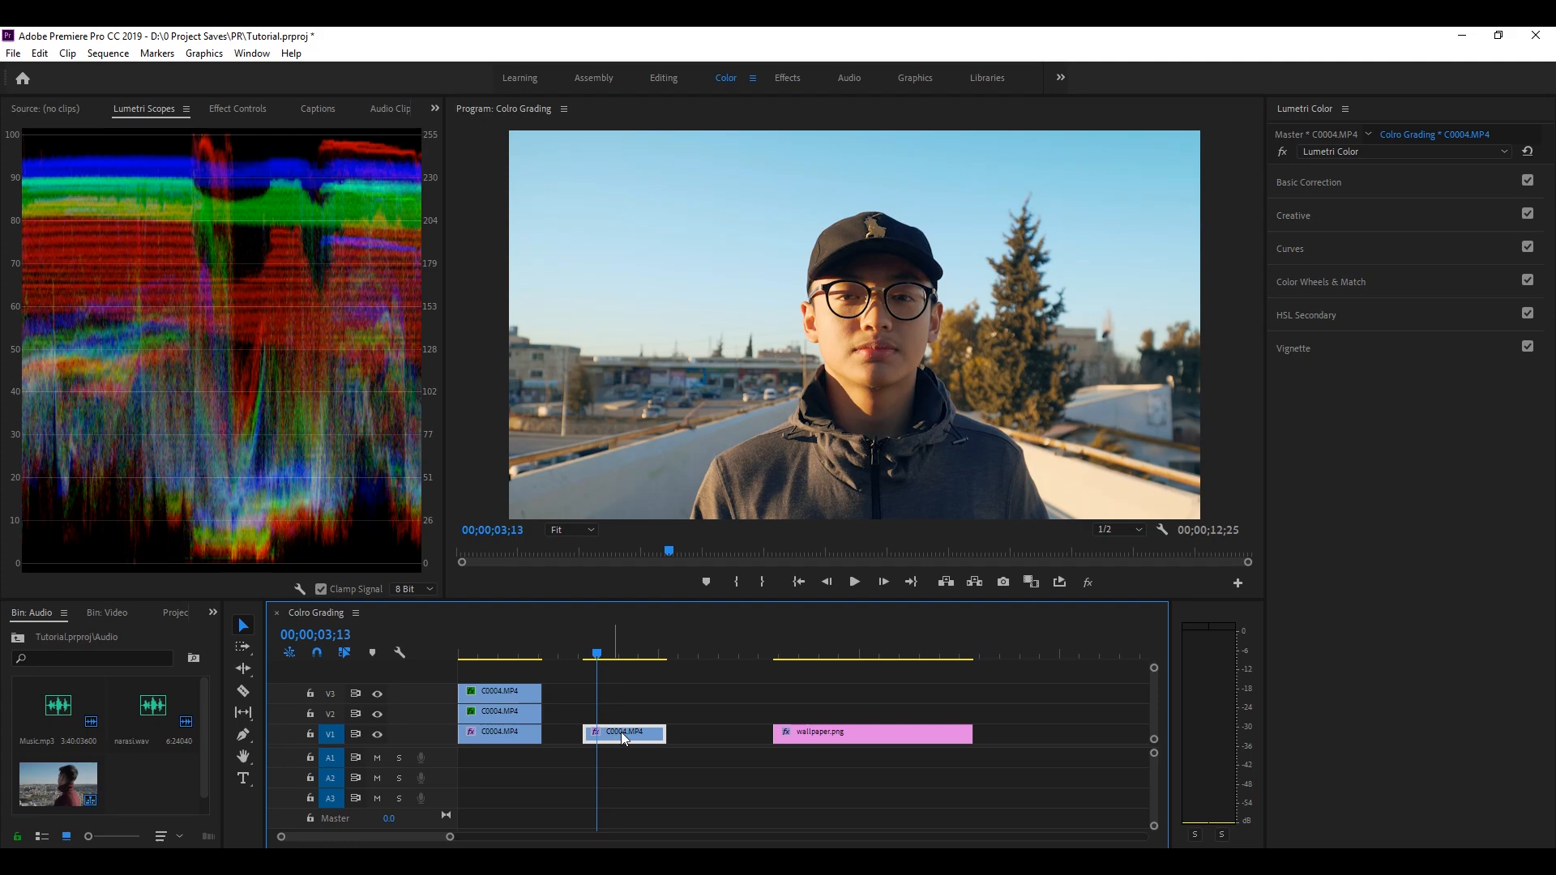
left_click_drag(622, 738, 645, 717)
left_click(697, 692)
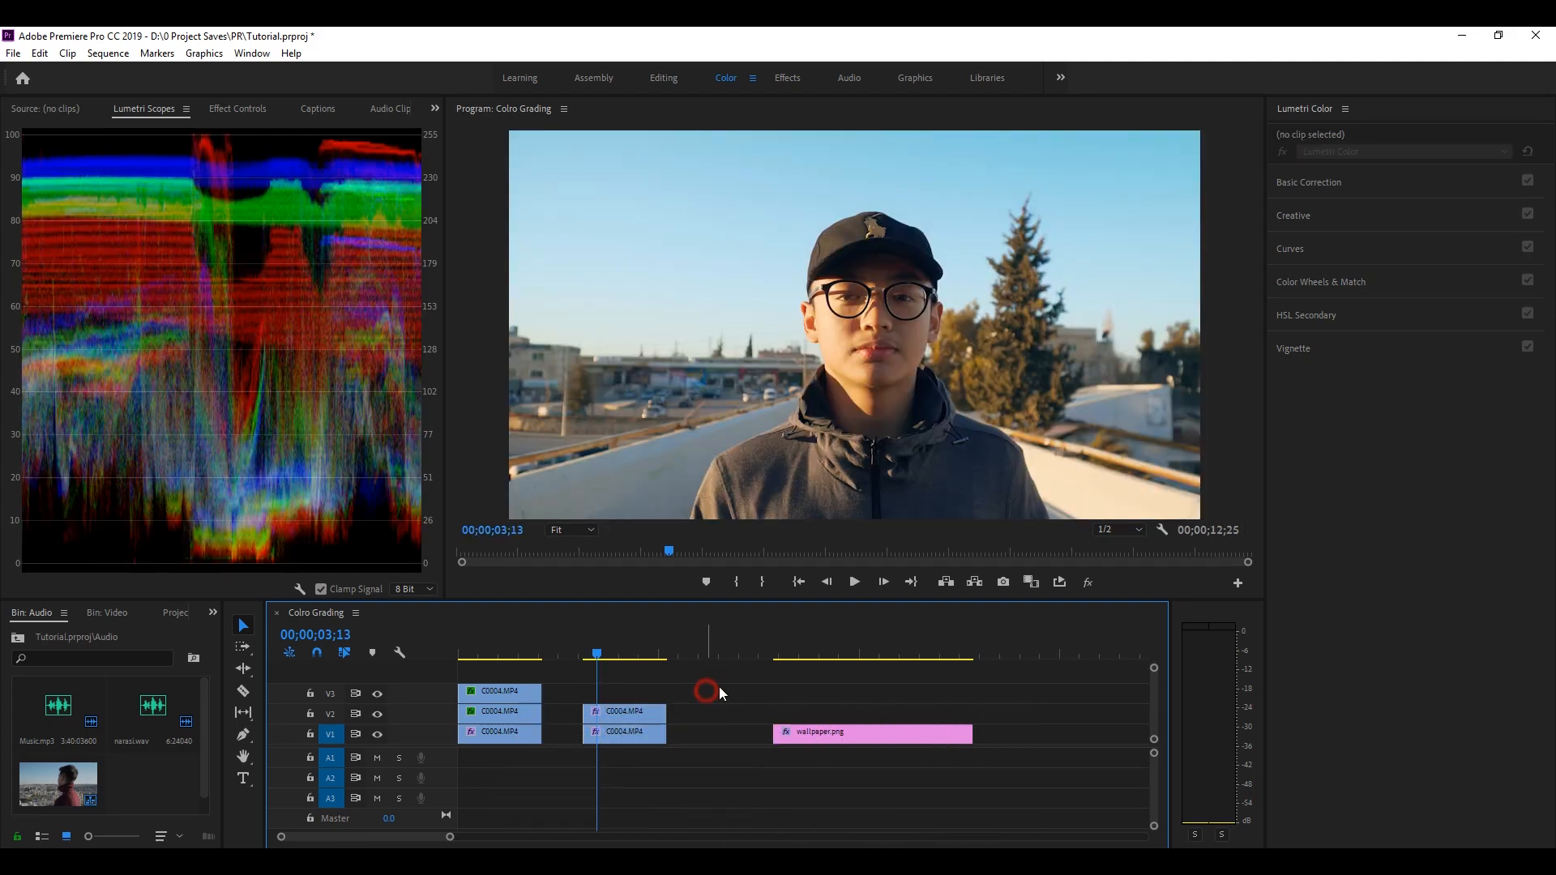
Show the effect controls of the duplicated C0004.MP4 clip on track V2
left_click(644, 713)
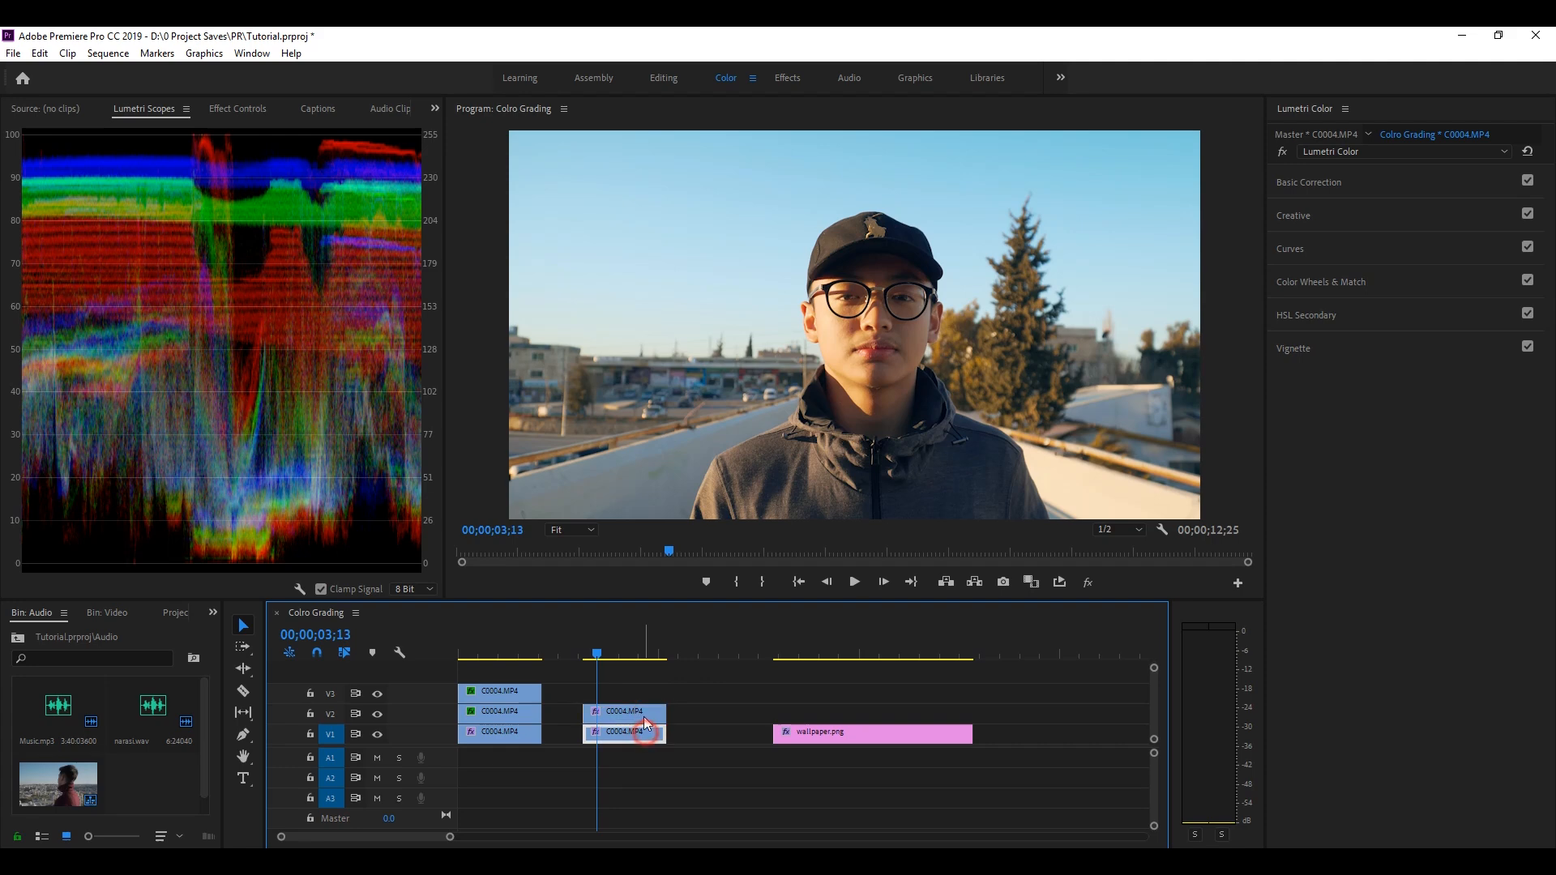
left_click(235, 108)
left_click_drag(676, 684, 632, 711)
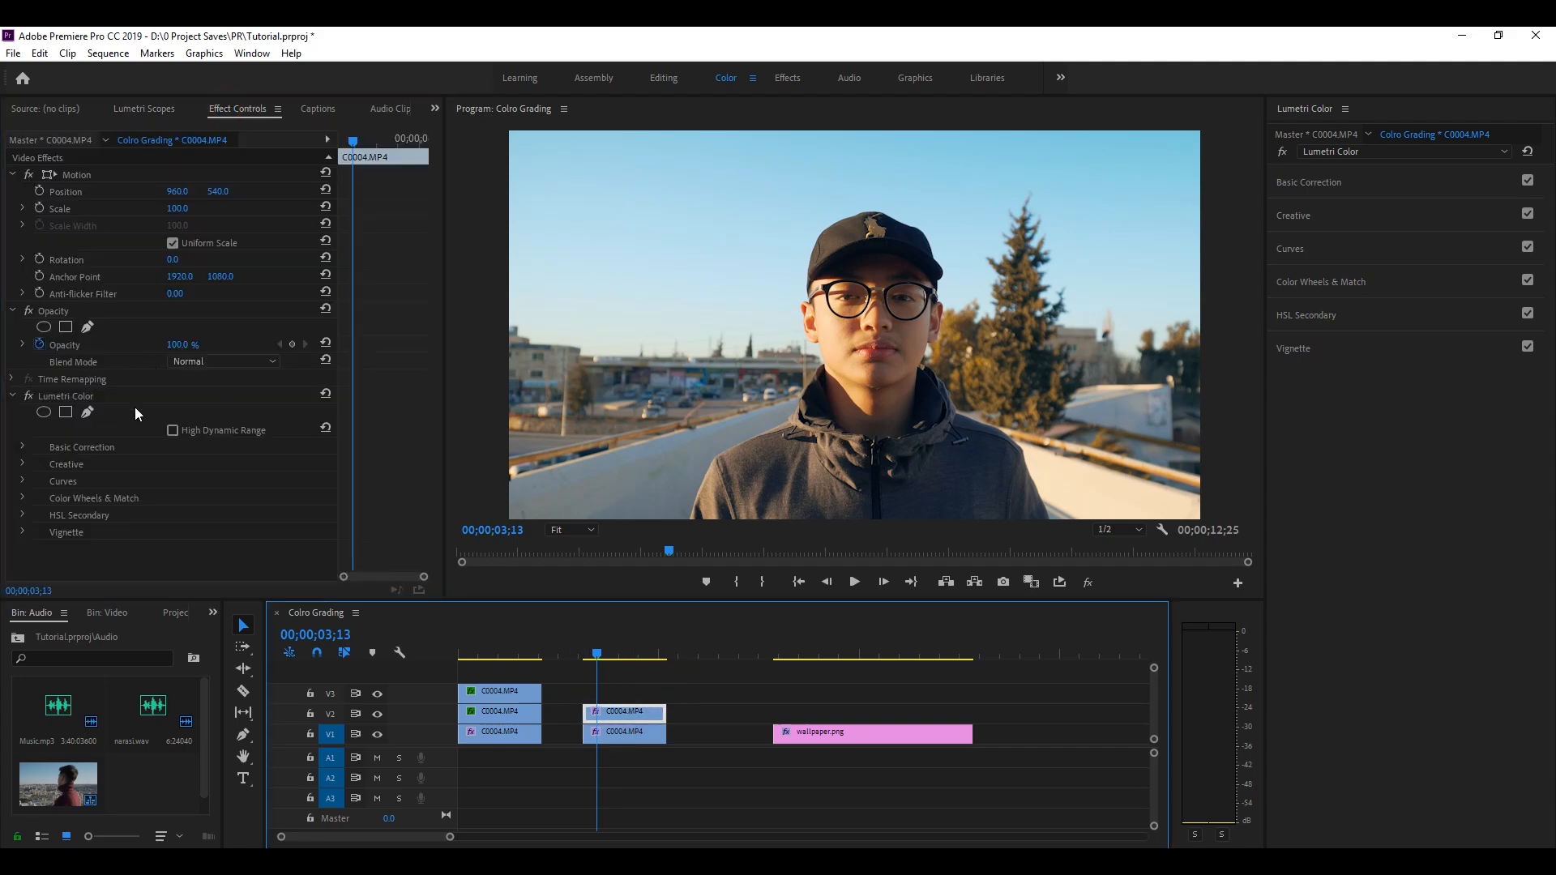
Move the playhead to 00;00;03;10 in the Colro Grading sequence
left_click_drag(705, 688, 628, 742)
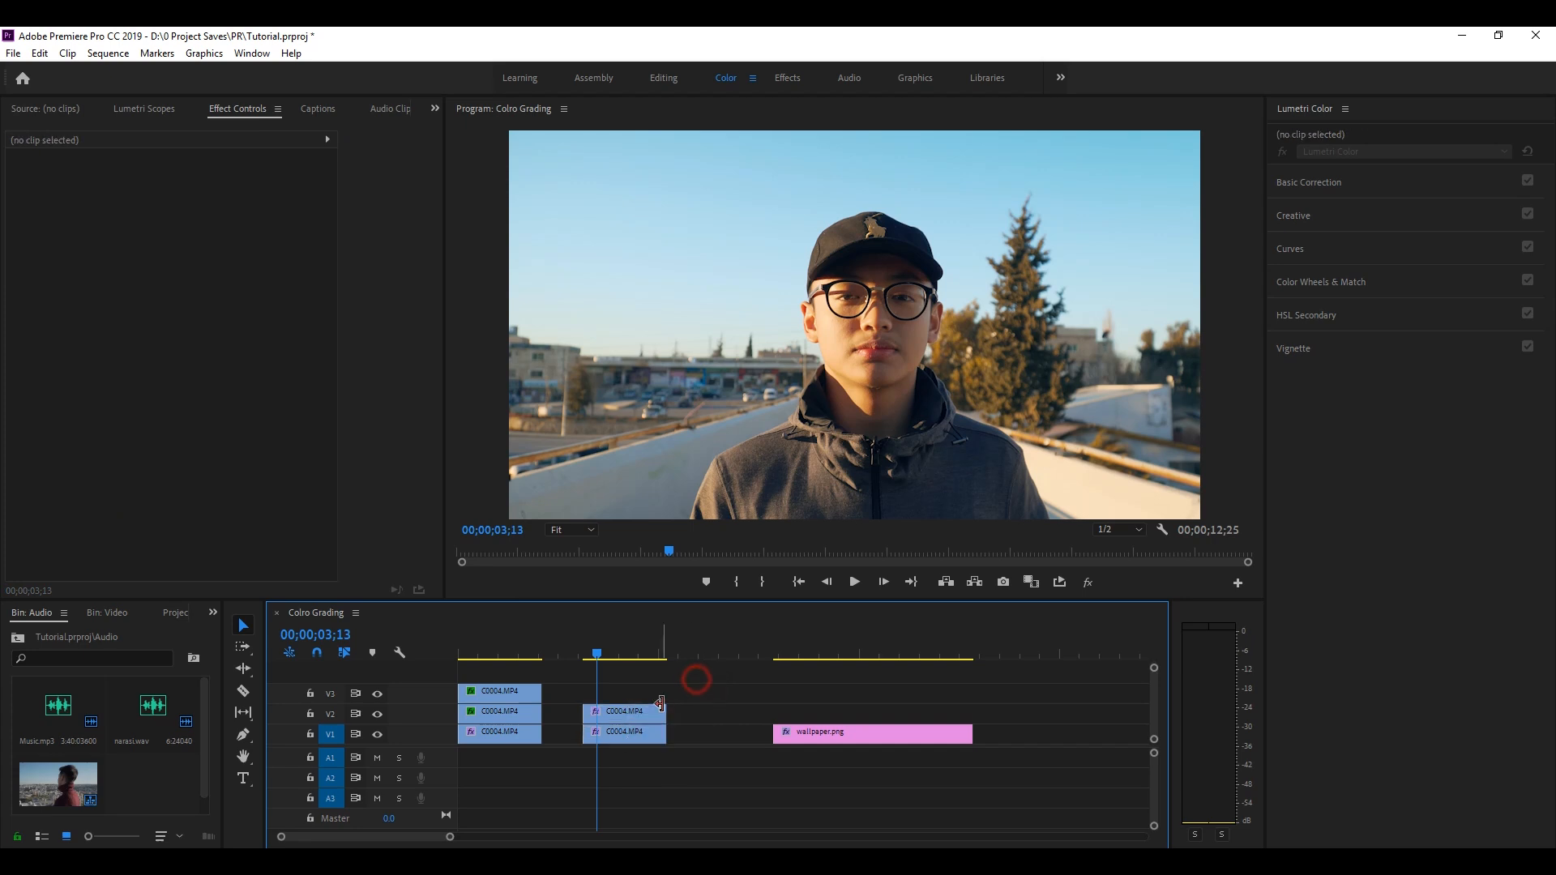
left_click(593, 653)
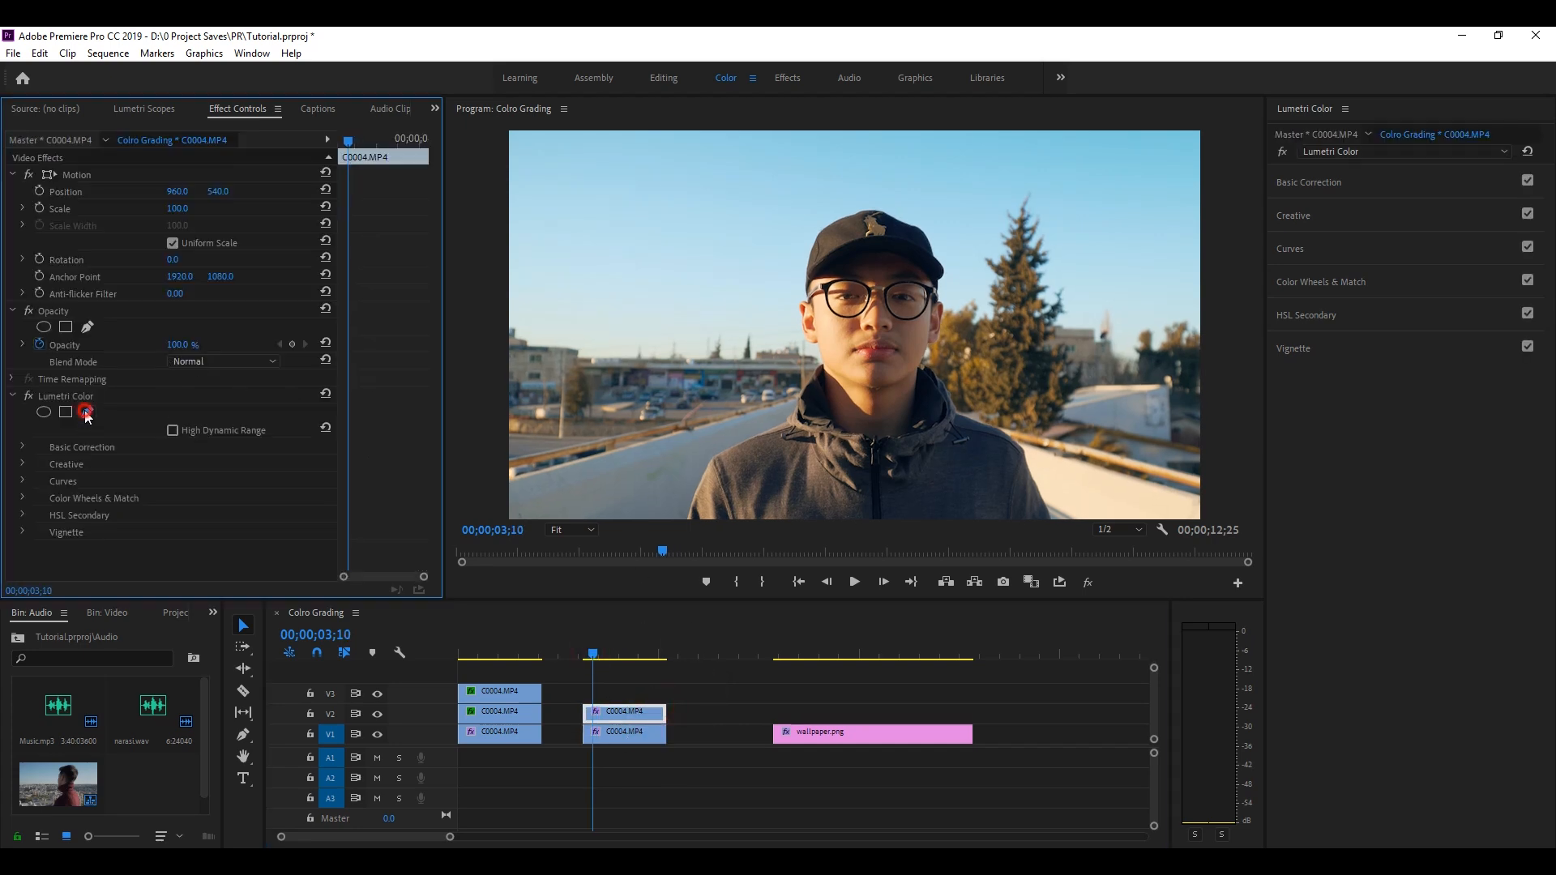
Trace a freehand Lumetri Color mask on the V2 clip around the man, from one shoulder over the cap to the other shoulder
left_click(86, 413)
left_click(685, 516)
left_click(708, 461)
left_click(770, 436)
left_click(797, 414)
left_click(815, 373)
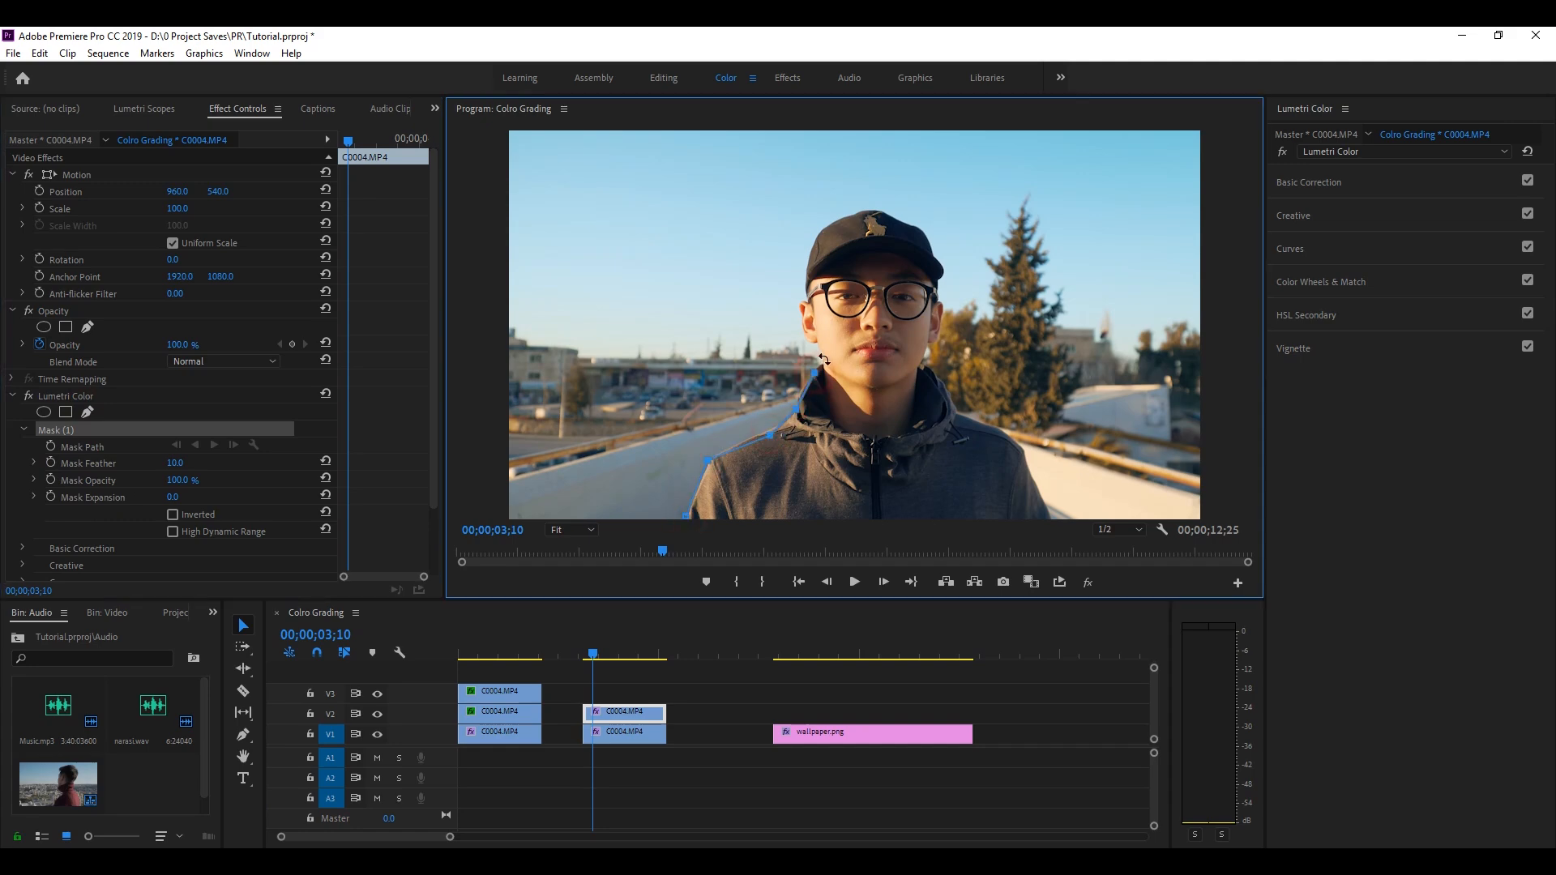
left_click(821, 348)
left_click(802, 330)
left_click(804, 302)
left_click(807, 256)
left_click(831, 219)
left_click(884, 211)
left_click(918, 228)
left_click(936, 254)
left_click(941, 283)
left_click(937, 312)
left_click(930, 349)
left_click(937, 381)
left_click(956, 410)
left_click(998, 428)
left_click(1034, 484)
left_click(1049, 514)
Close the Lumetri Color mask with points placed below the frame's lower edge
left_click(586, 529)
left_click(606, 558)
left_click(572, 529)
left_click(574, 584)
left_click(957, 458)
left_click(803, 470)
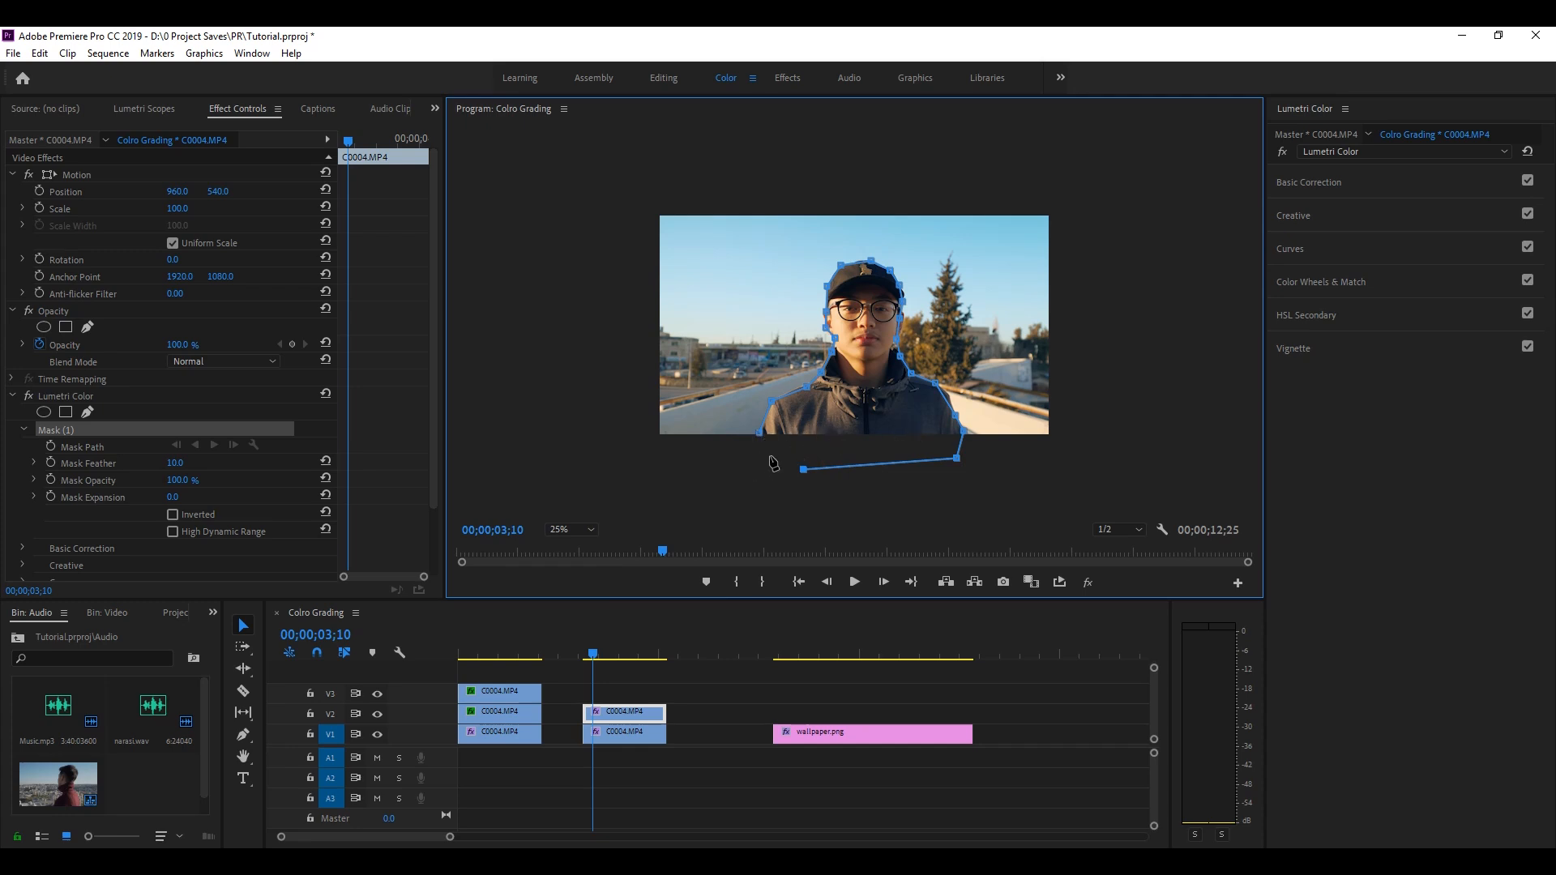
left_click(759, 433)
left_click(591, 529)
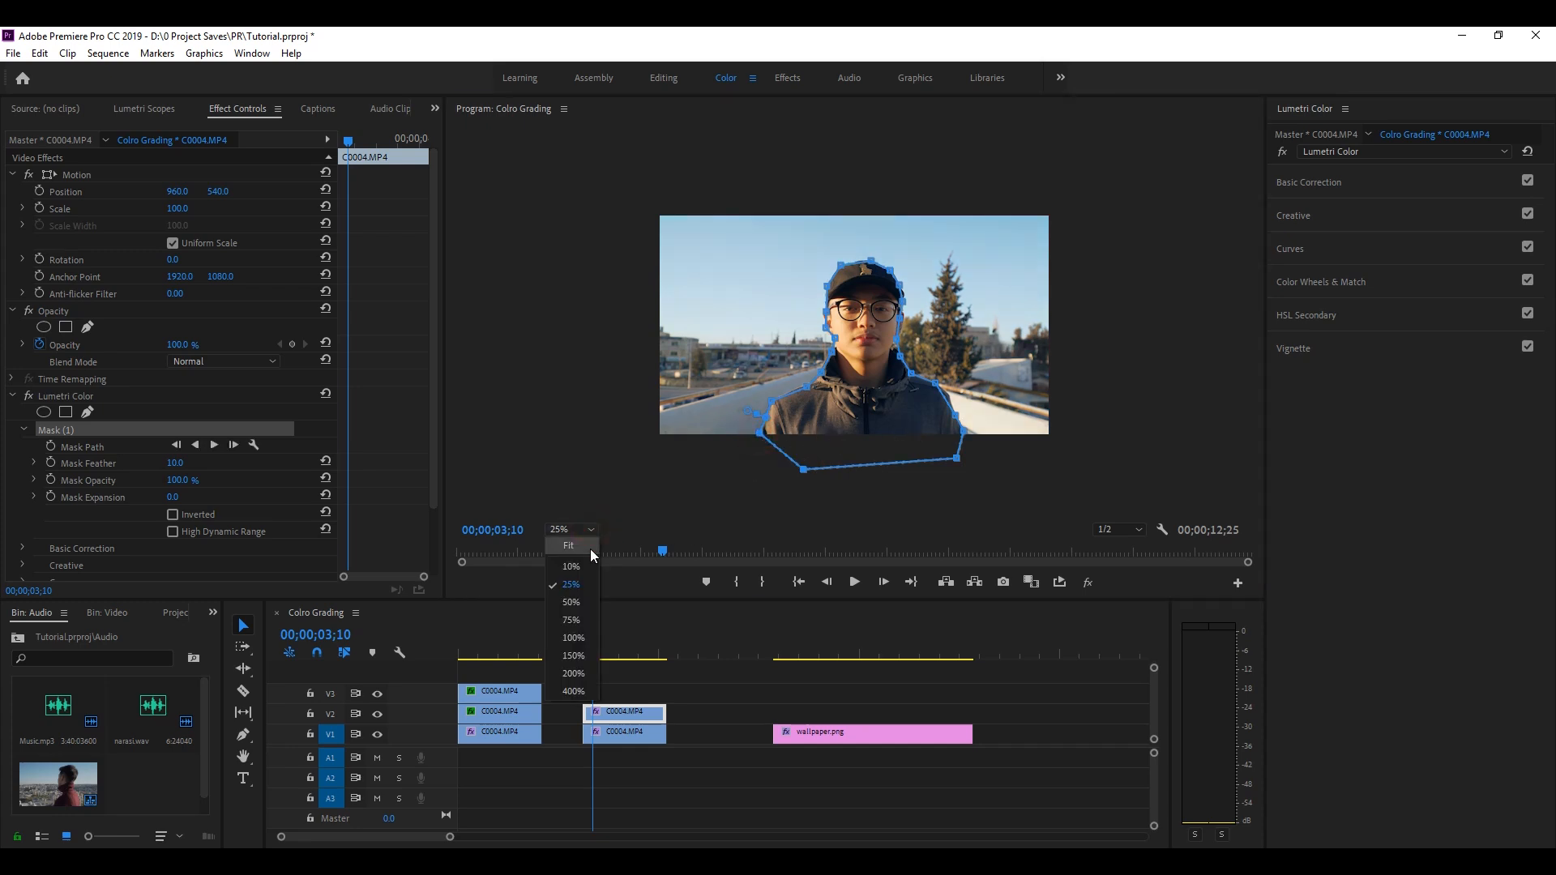
left_click(570, 545)
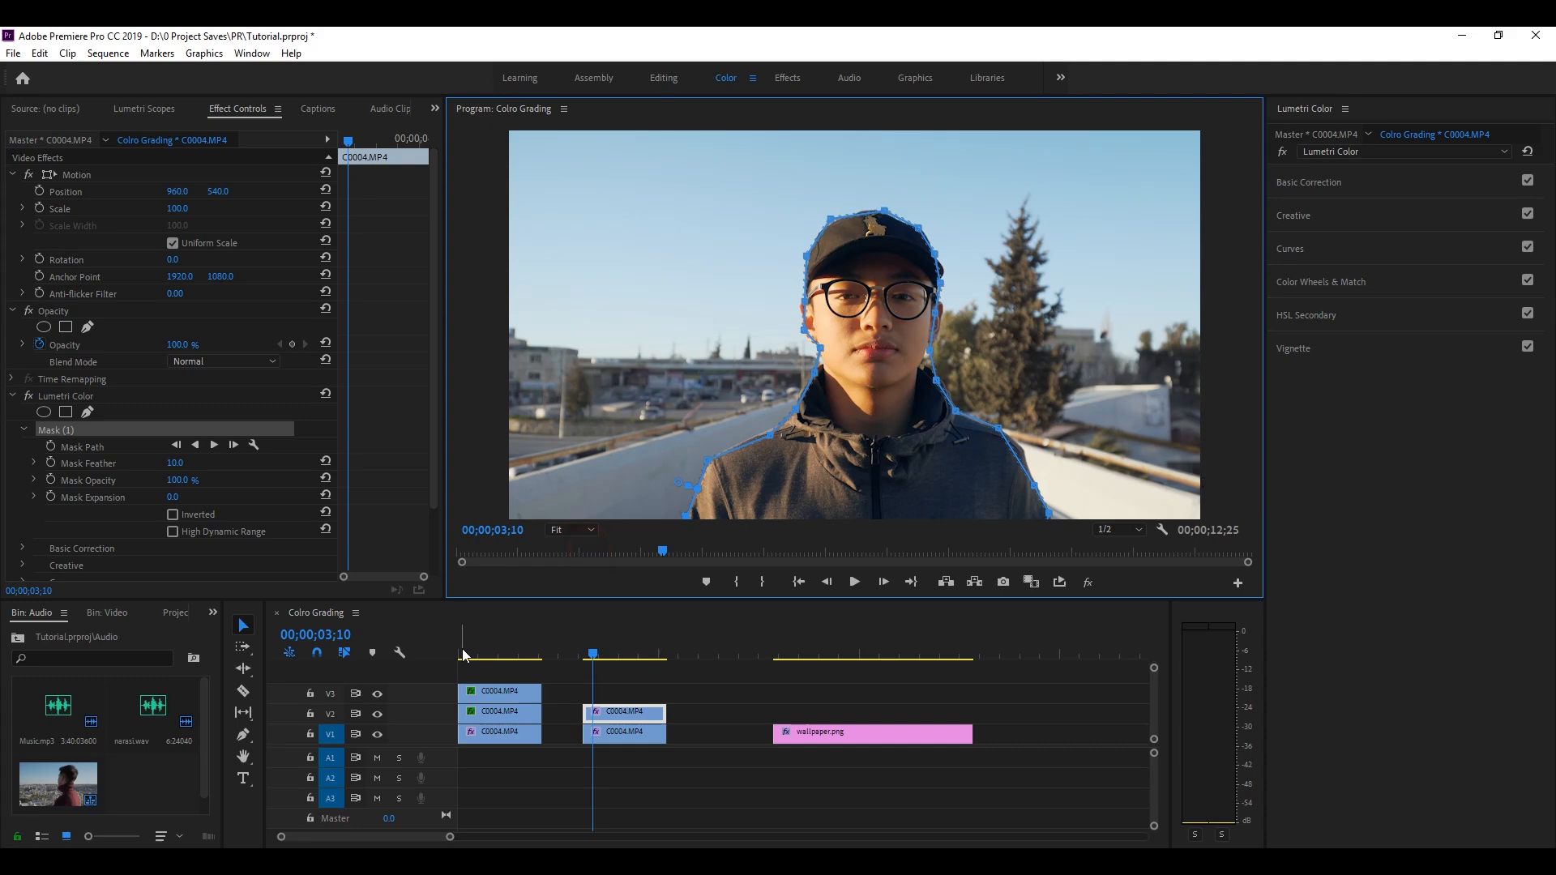
Set the Lumetri Color mask's feather to 44.0 and adjust the mask edge beside the man's right cheek
left_click_drag(179, 463, 174, 464)
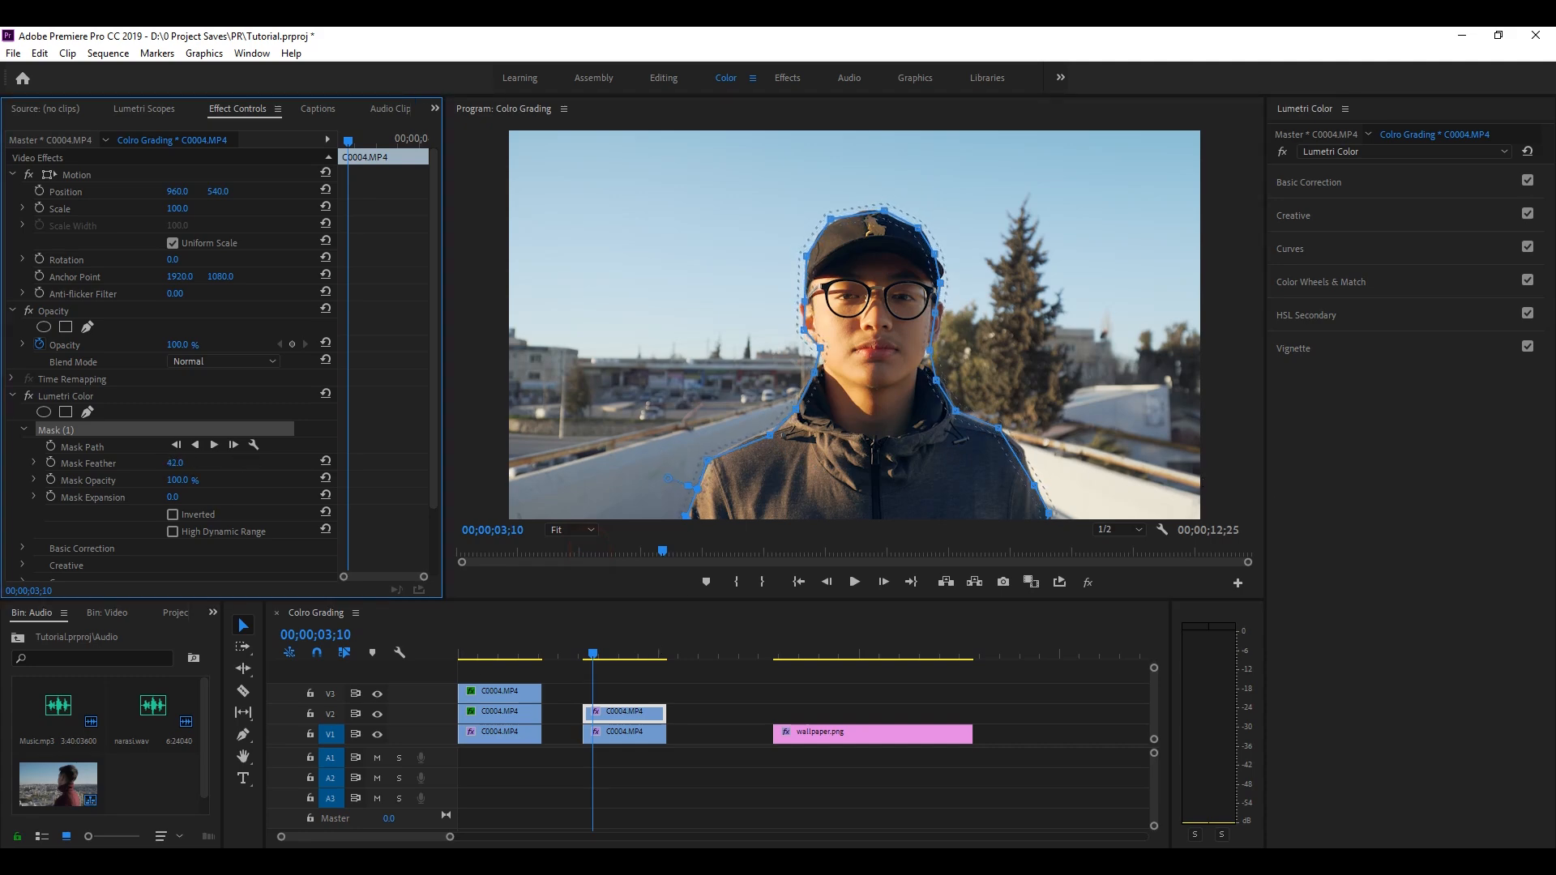
left_click(938, 321)
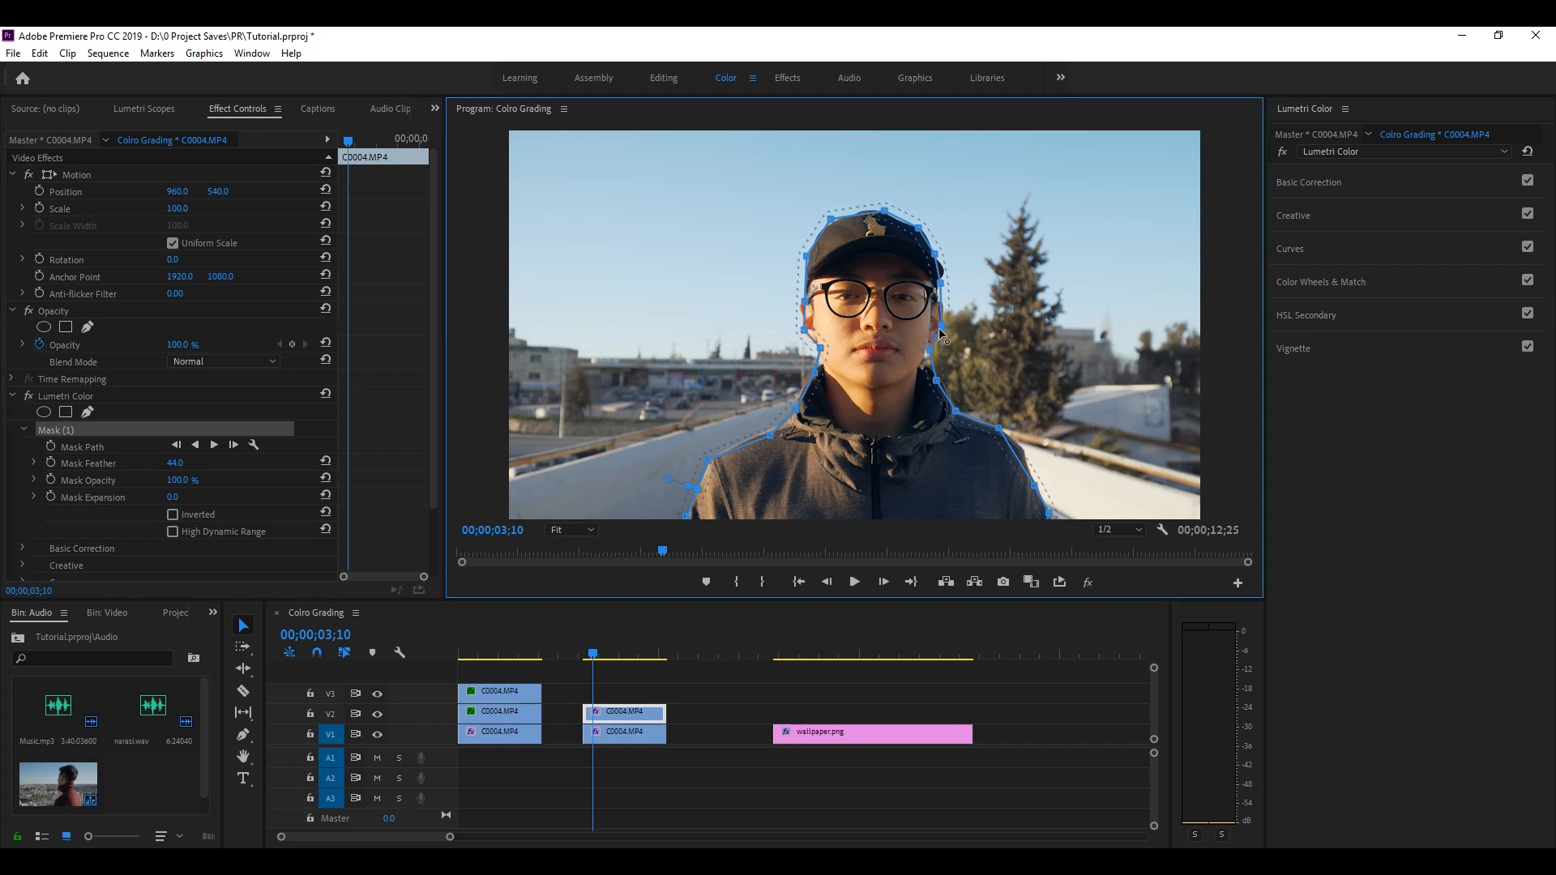
left_click_drag(806, 305, 800, 315)
Toggle the C0004.MP4 clips on V1 and V2 off and on to check the masked area
left_click(620, 733)
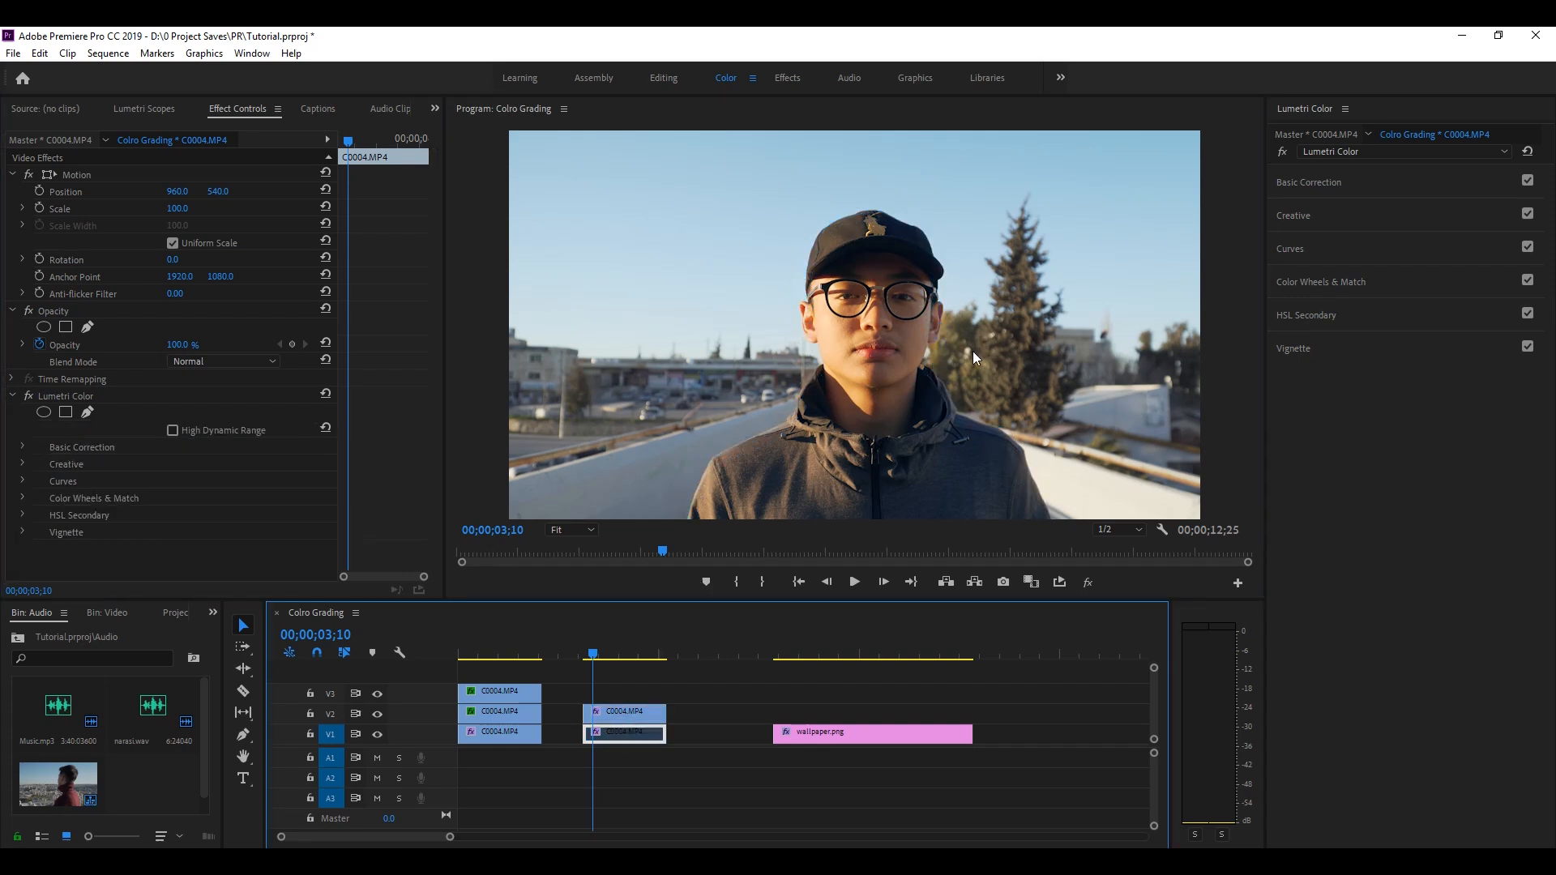
left_click(629, 710)
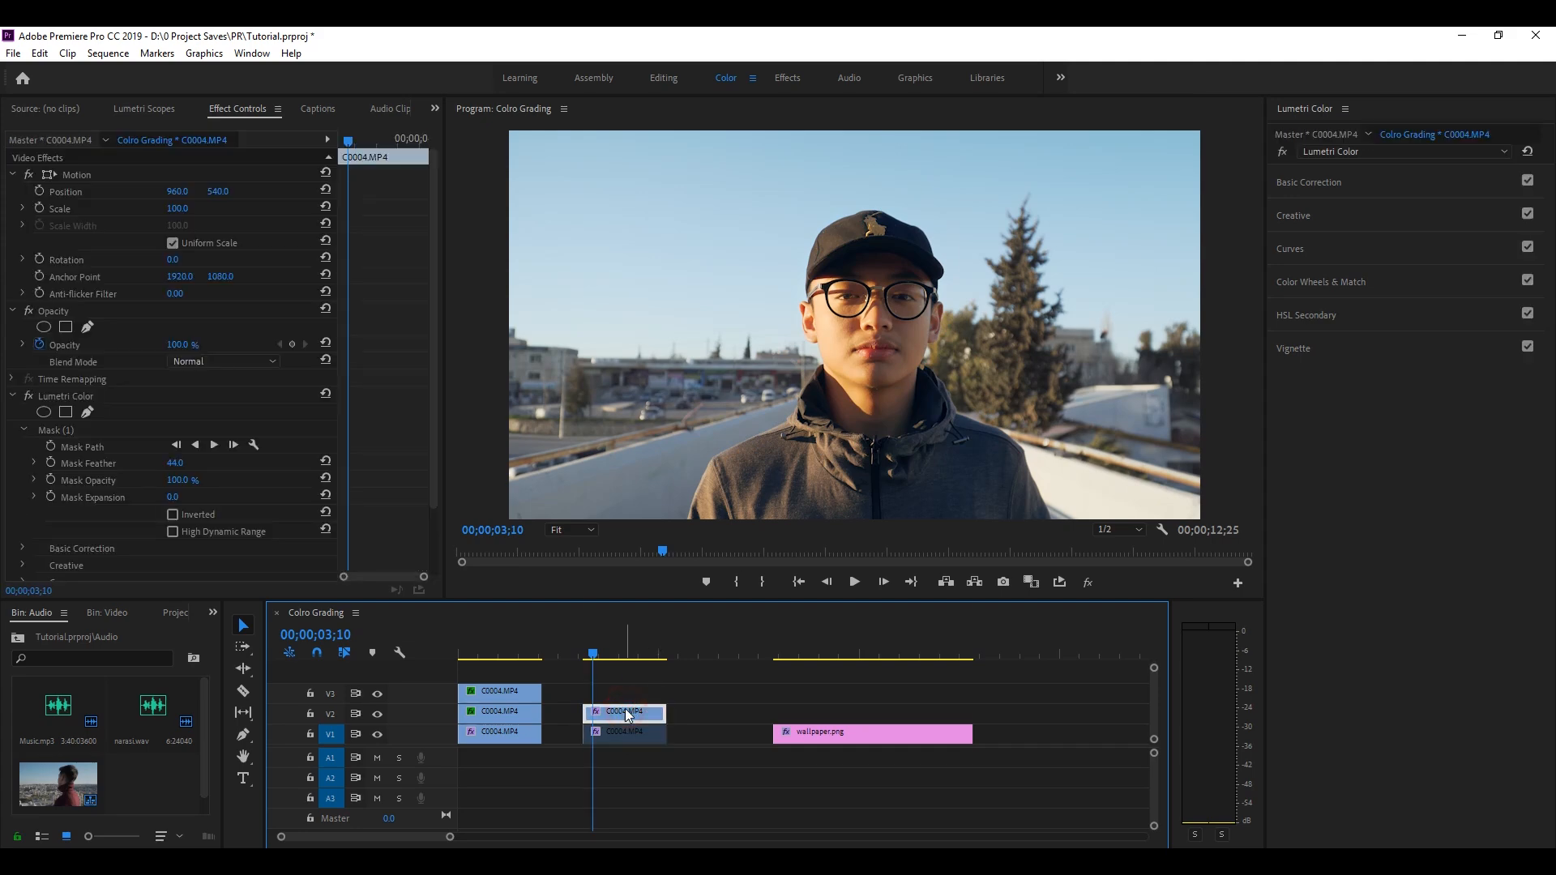
key("shift+e")
left_click(623, 734)
key("shift+e")
left_click(624, 717)
Delete Mask (1) from the Lumetri Color effect of the V2 clip
left_click(71, 396)
scroll(77, 398, "down", 2)
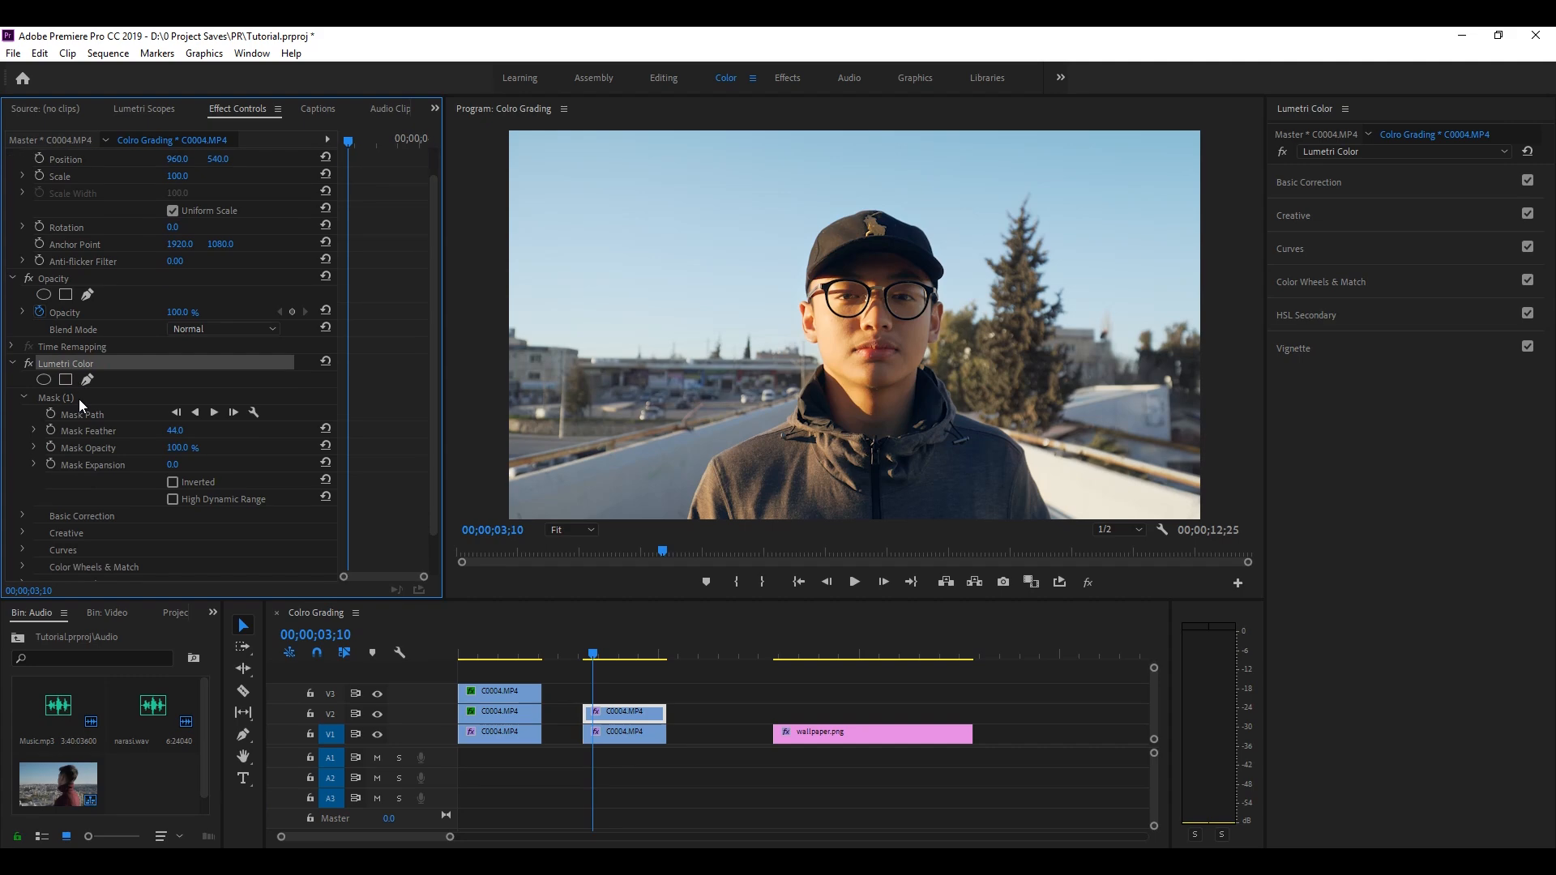
scroll(76, 399, "up", 2)
scroll(65, 365, "down", 2)
left_click(55, 351)
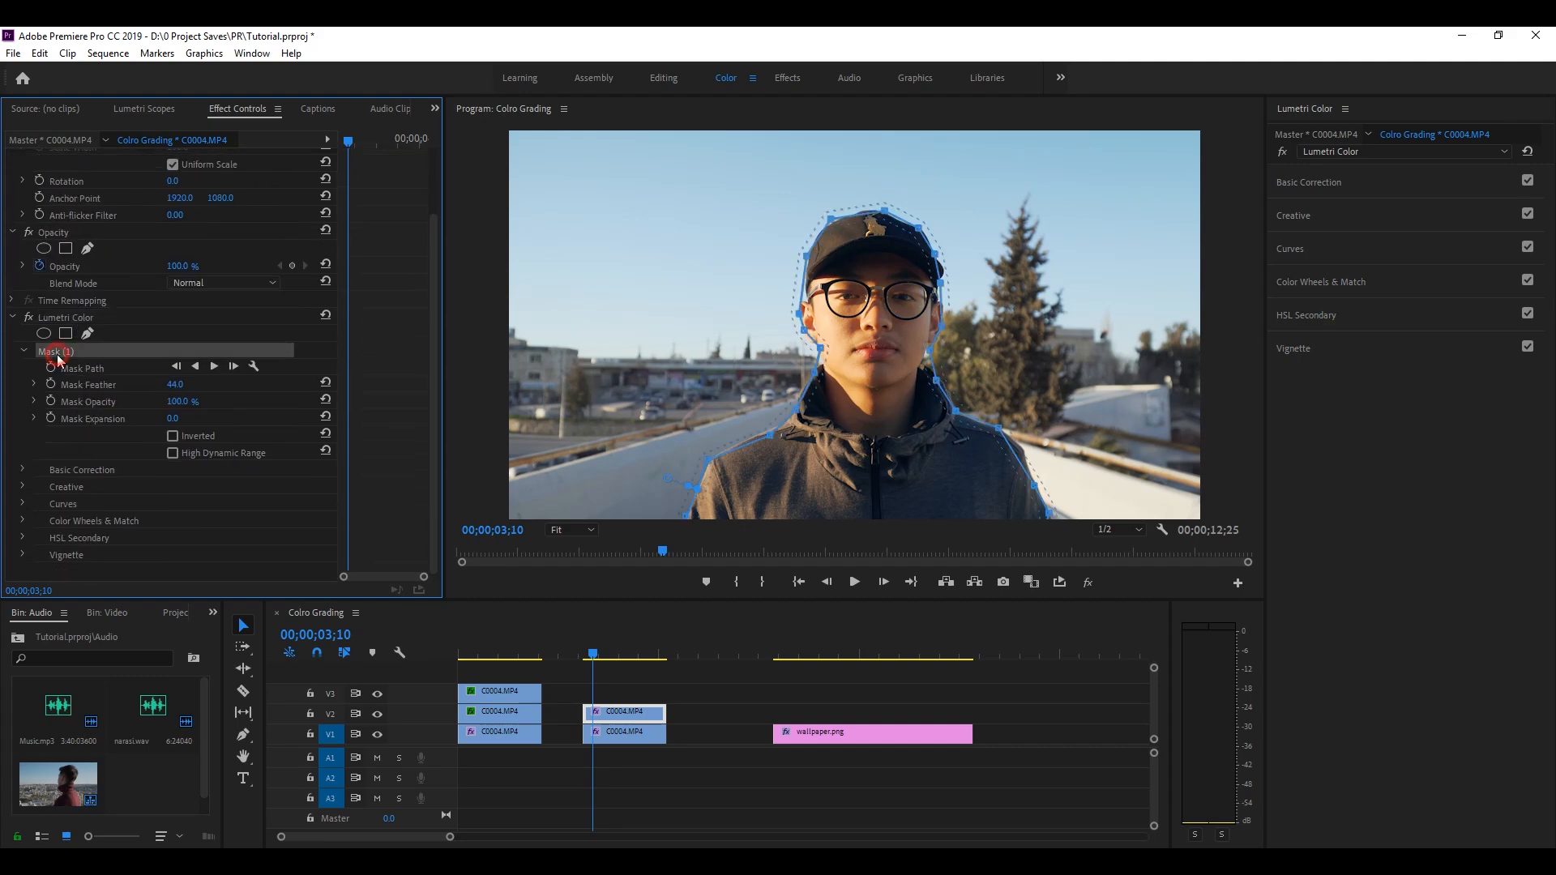
scroll(72, 413, "up", 2)
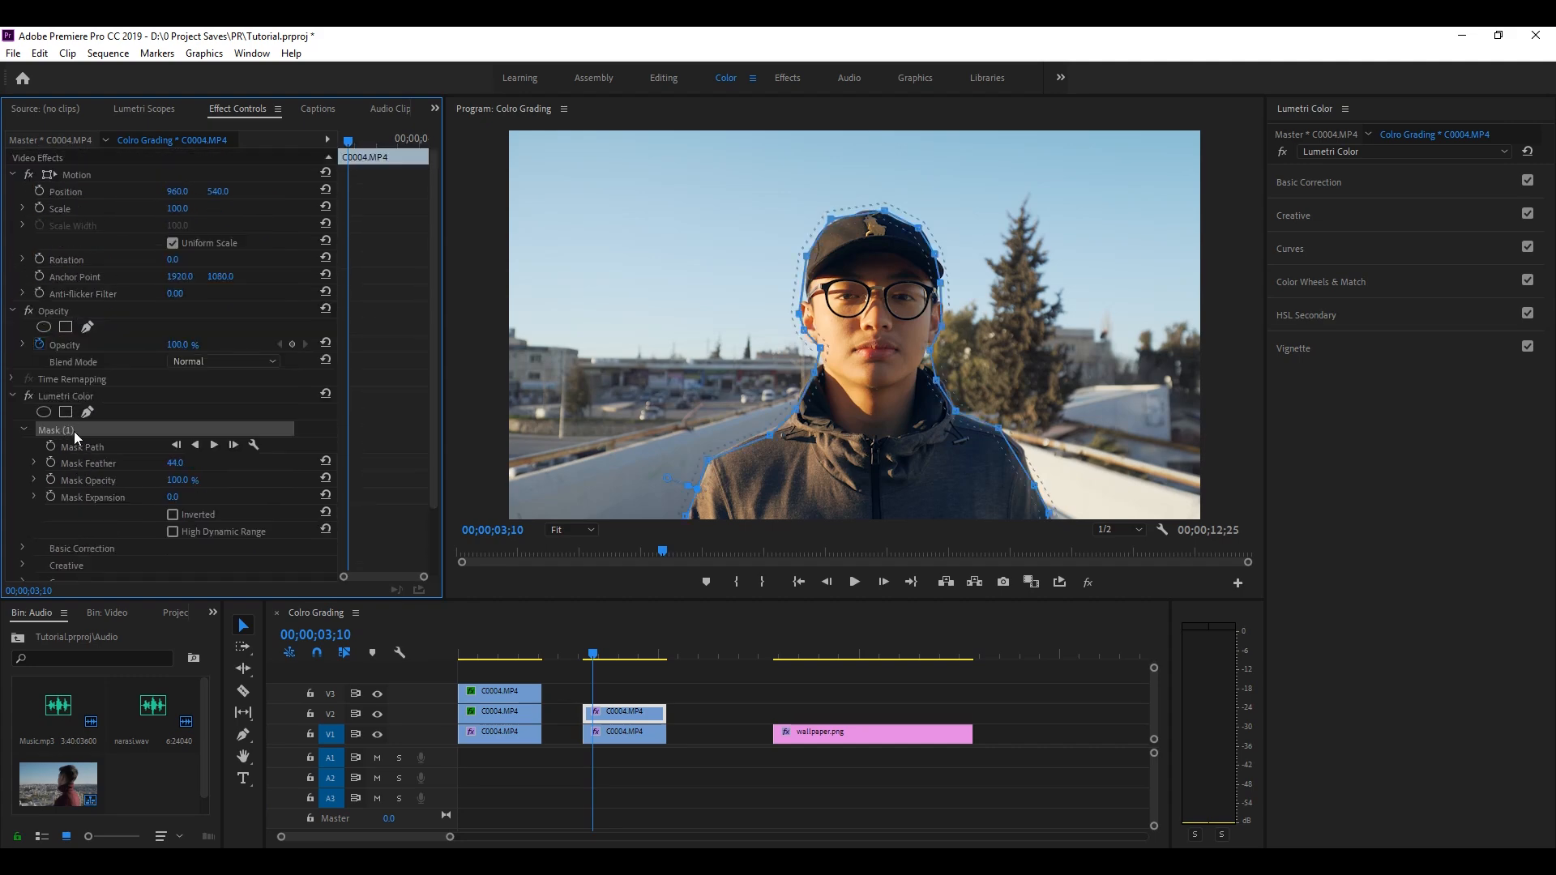
key("Delete")
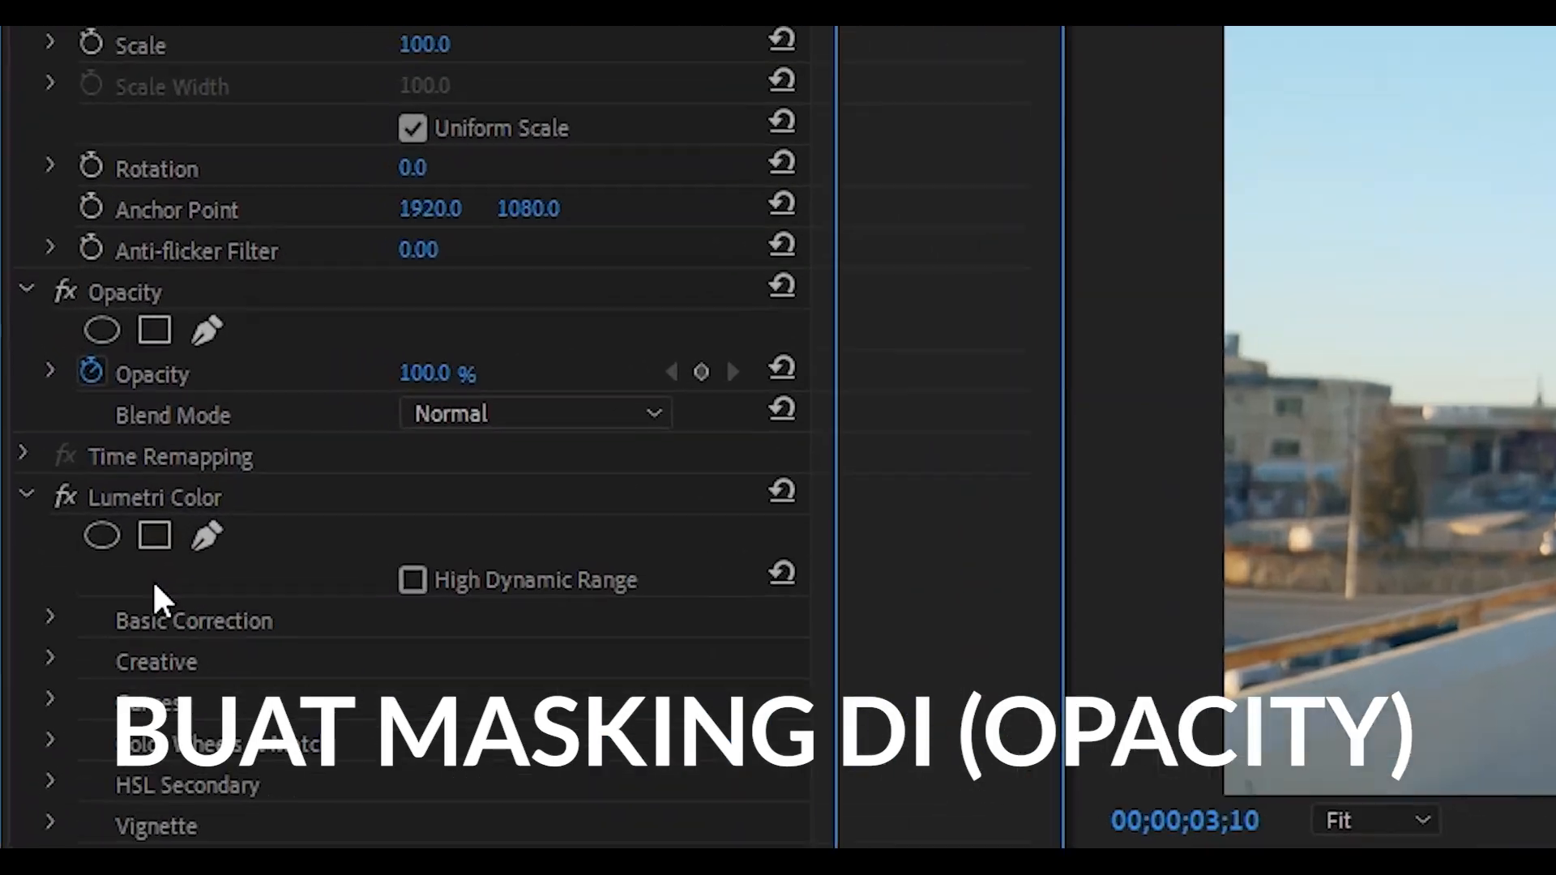
Draw a freehand Opacity mask around the man on the V2 clip, with a mask feather of 54.0
left_click(61, 312)
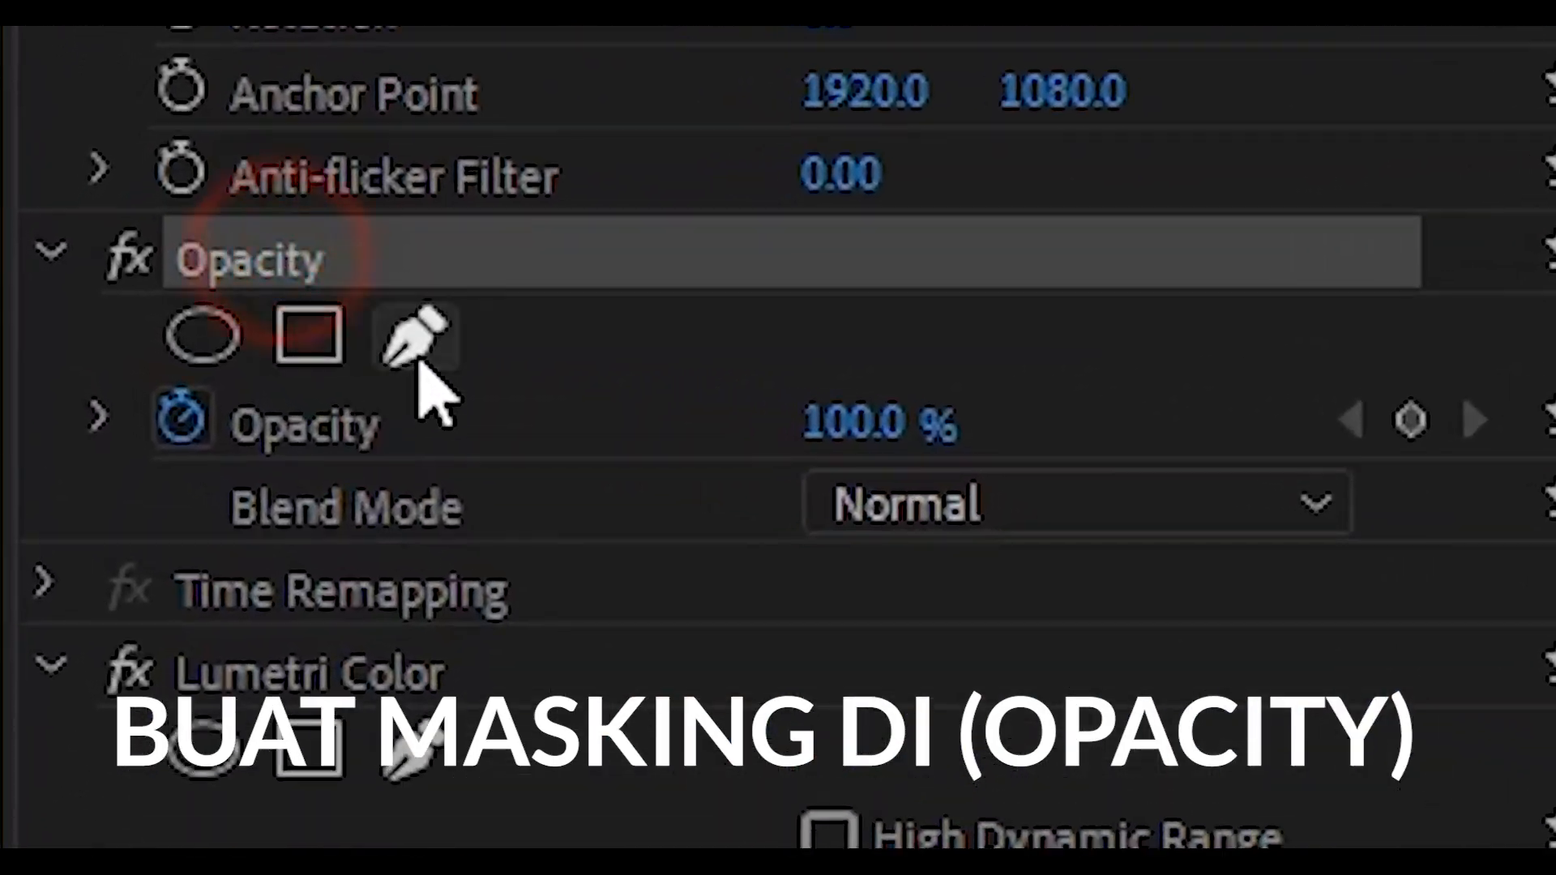
left_click(417, 347)
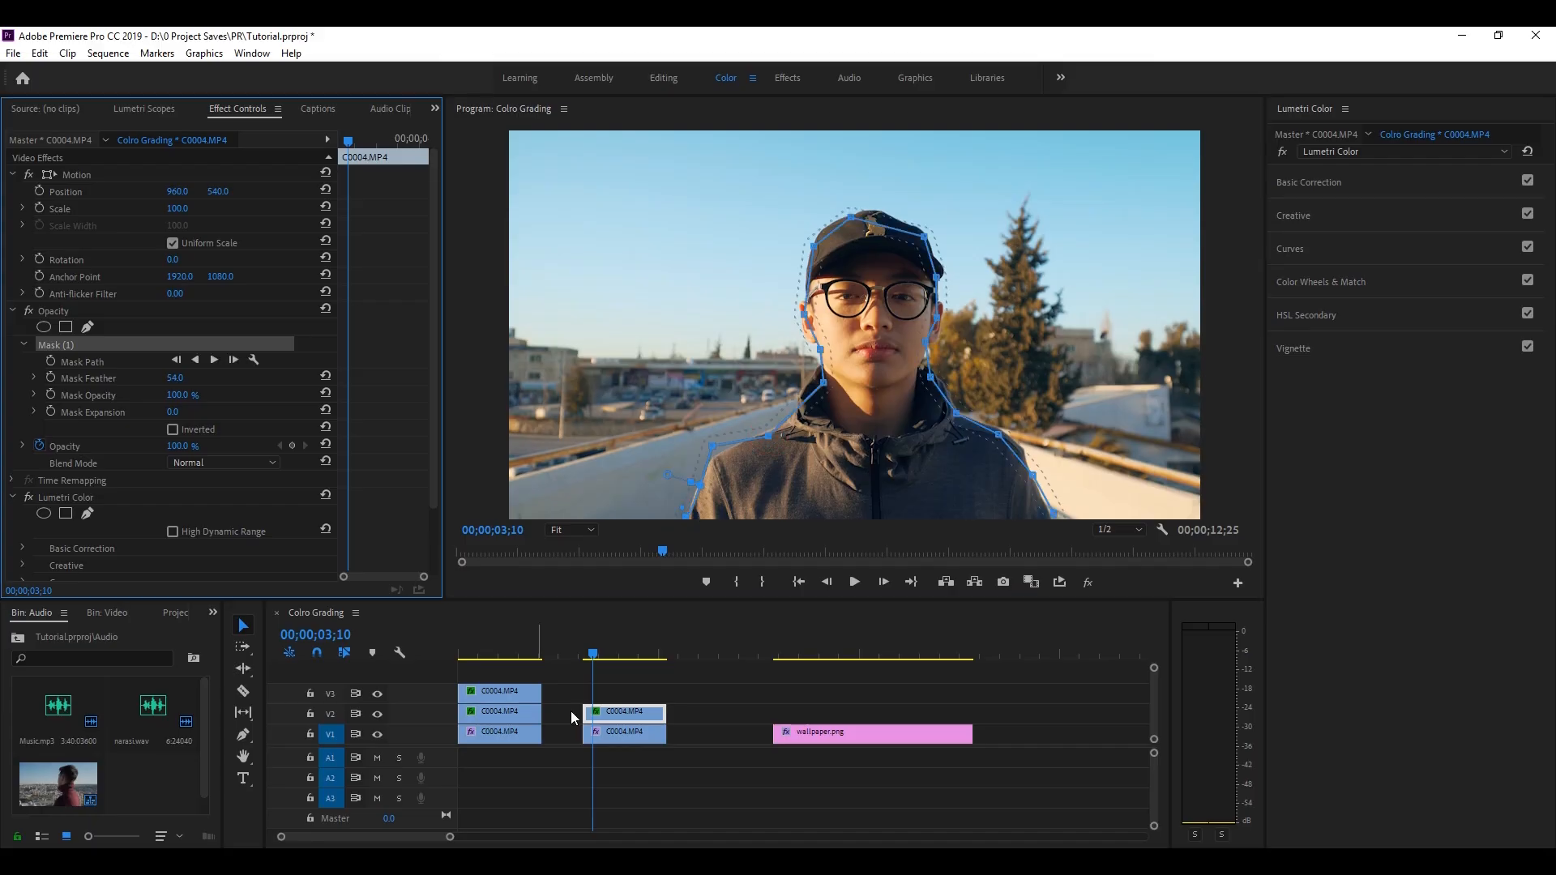
Disable the V1 clip and reshape the V2 clip's Opacity mask around the man's cap, face and neck
left_click(623, 727)
key("shift+e")
left_click(632, 716)
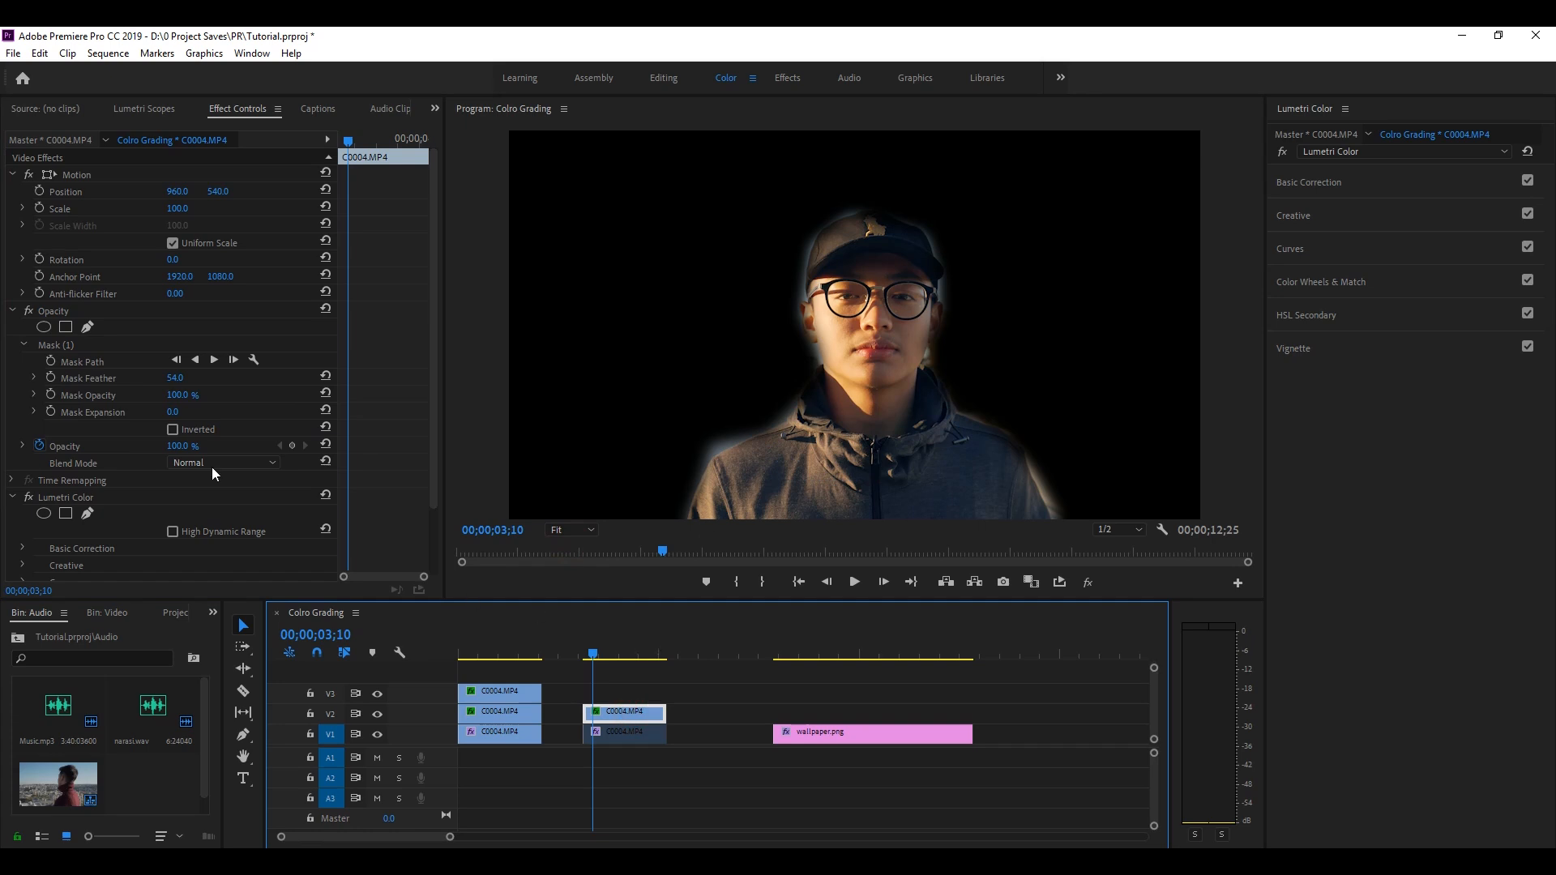
left_click(81, 347)
left_click_drag(924, 237, 860, 216)
left_click_drag(803, 314, 808, 317)
left_click_drag(829, 386, 831, 393)
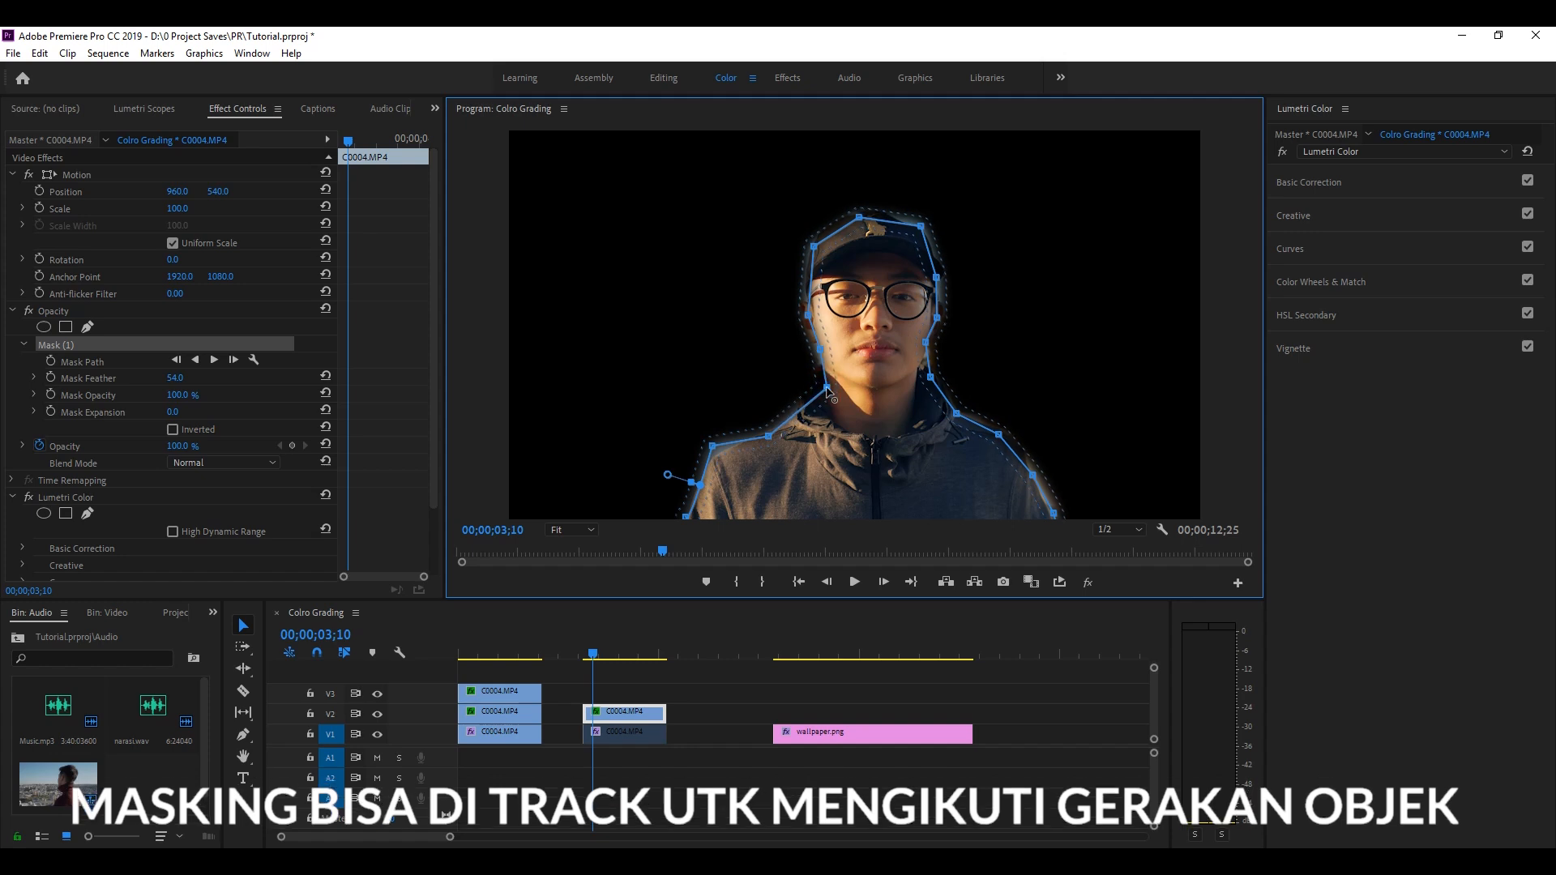
left_click_drag(936, 277, 936, 277)
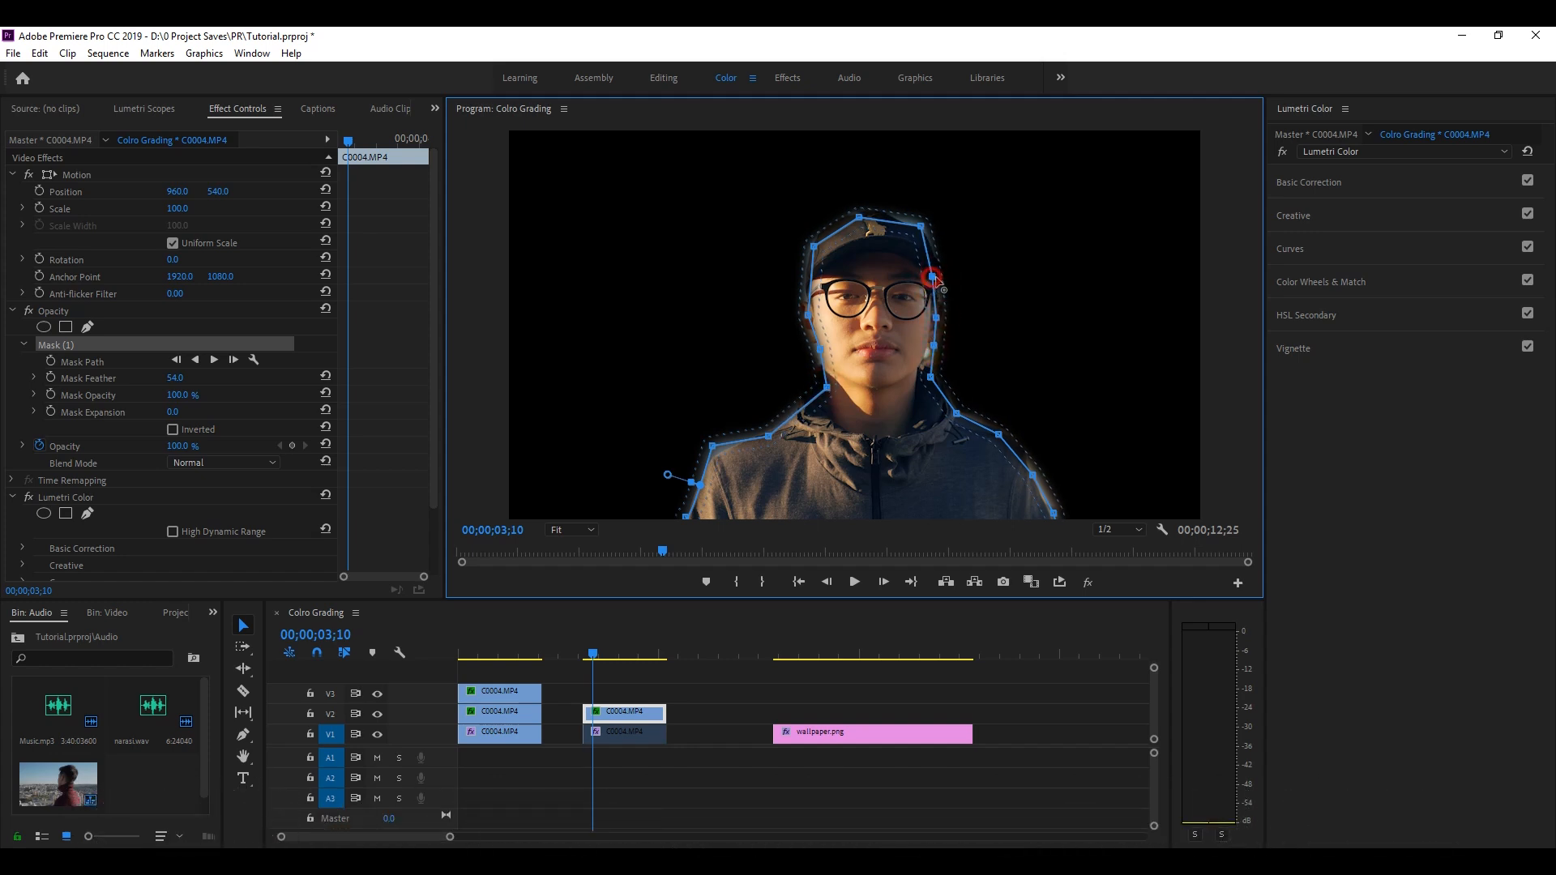
Tighten the Opacity mask at the man's right shoulder and re-enable the C0004.MP4 clip on V1
left_click(279, 403)
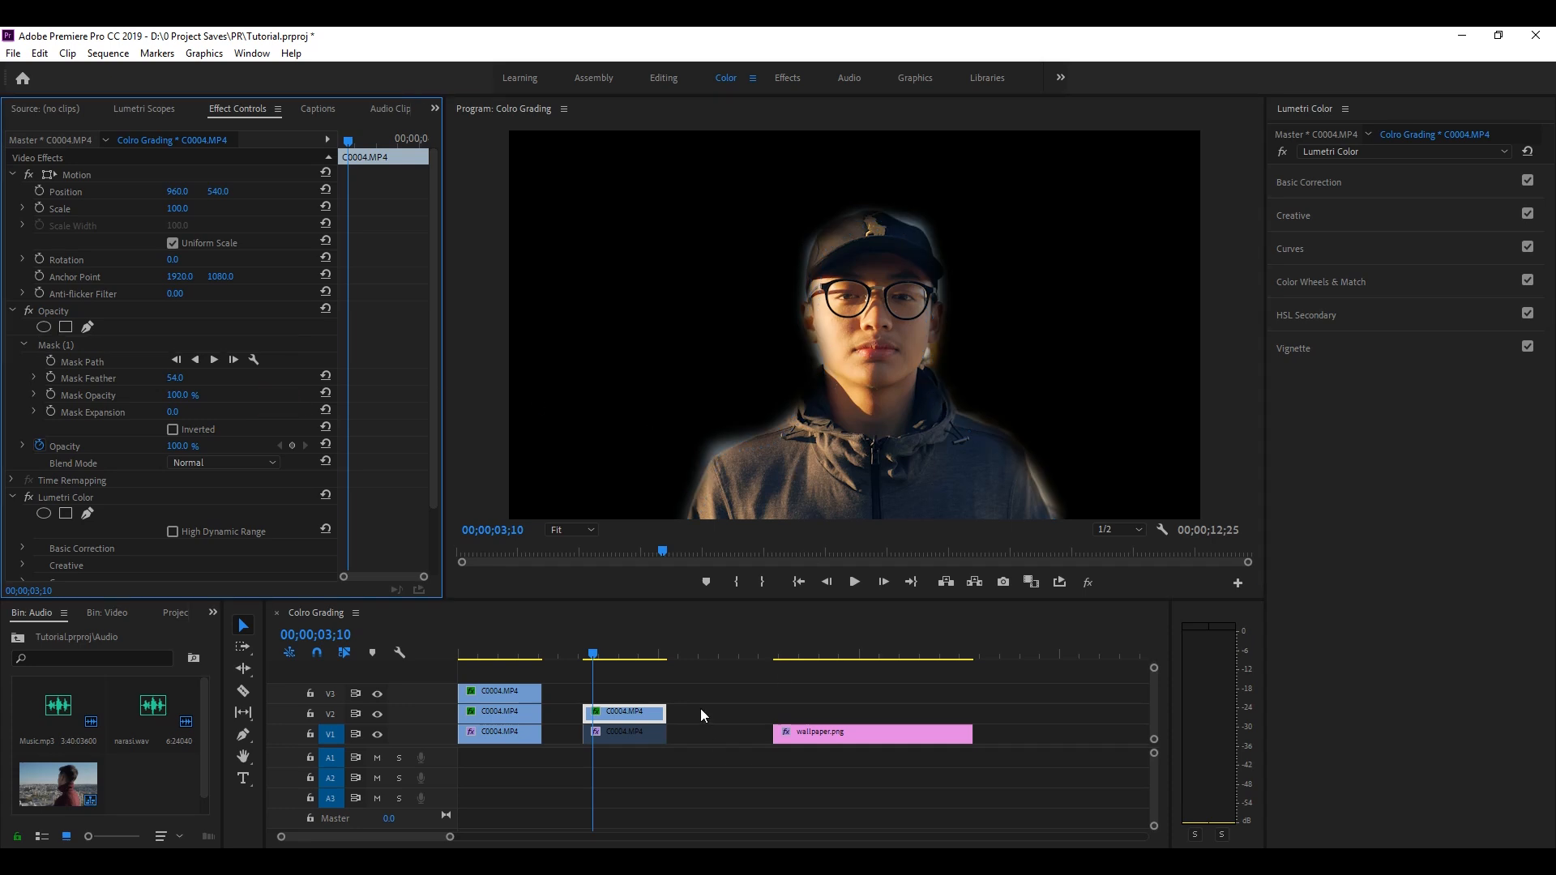
left_click(60, 345)
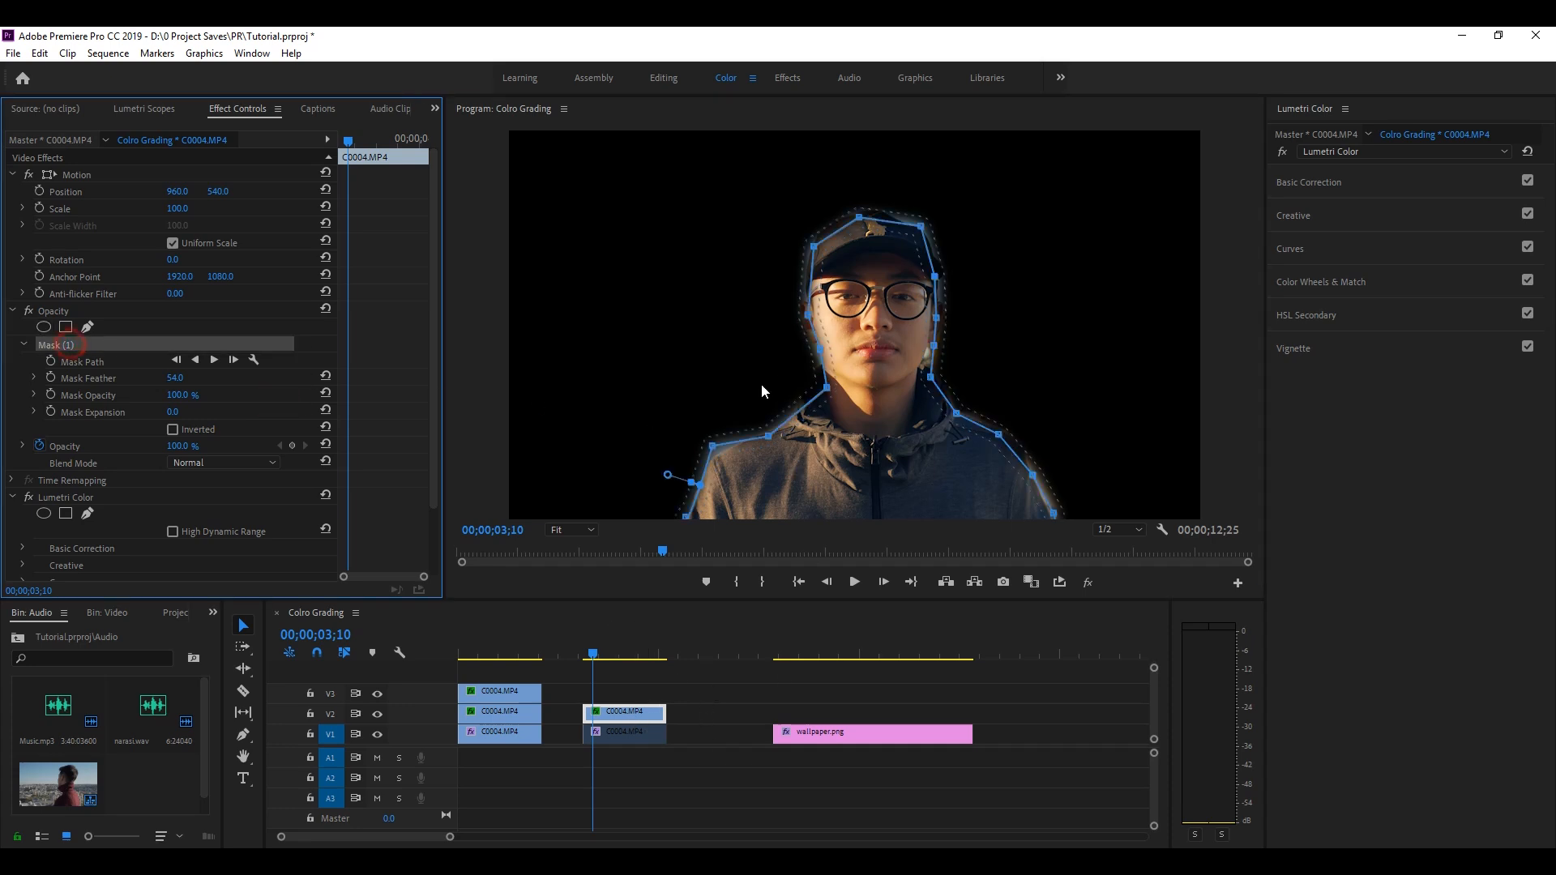
left_click_drag(713, 447, 718, 464)
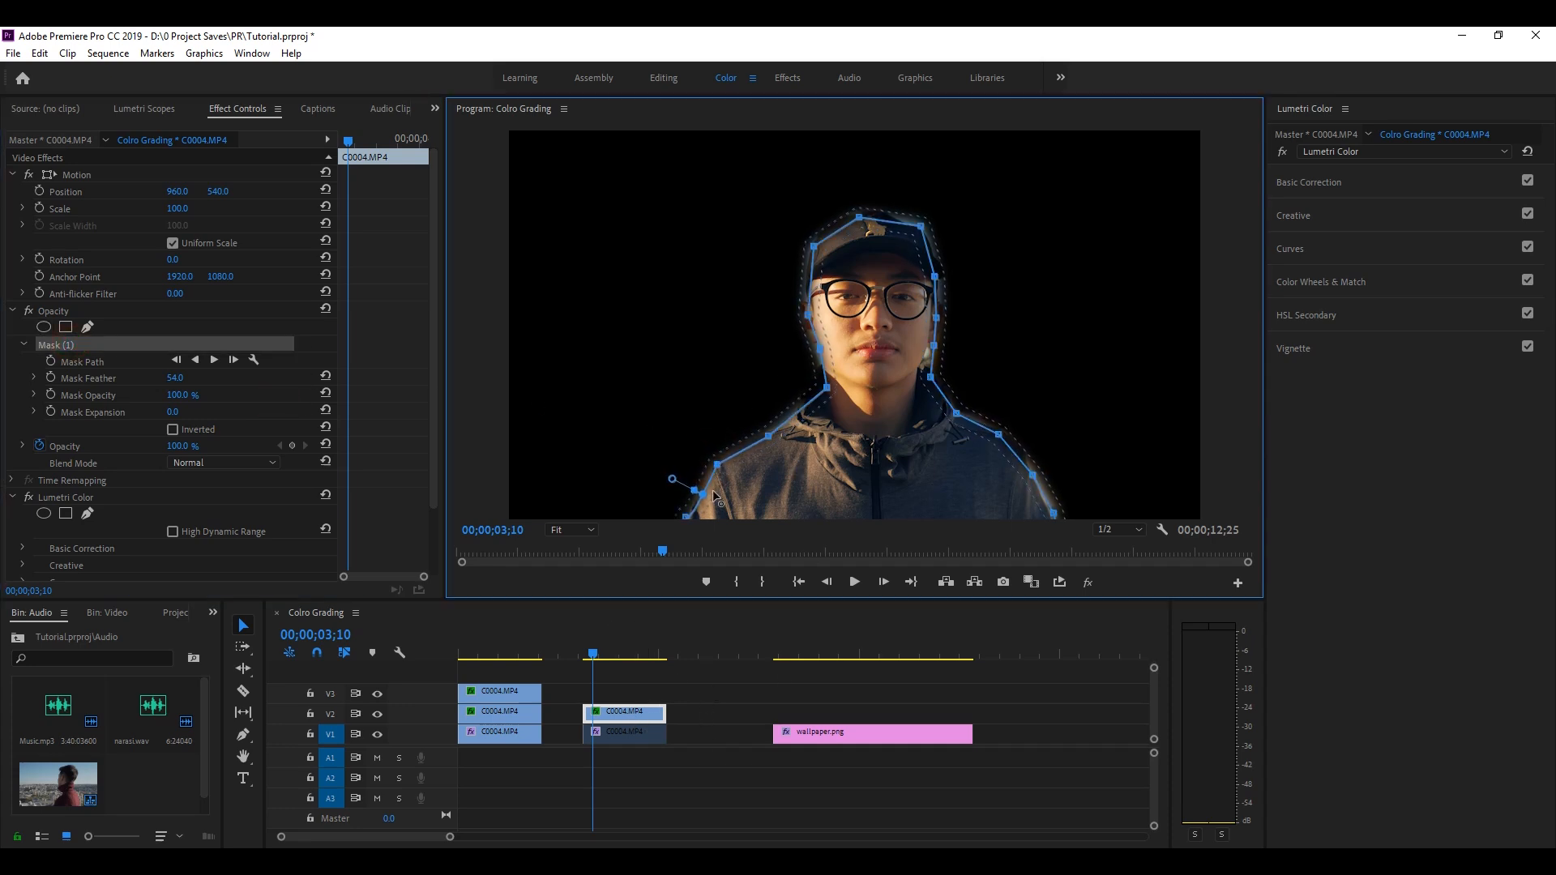
left_click(693, 683)
left_click(639, 734)
key("shift+e")
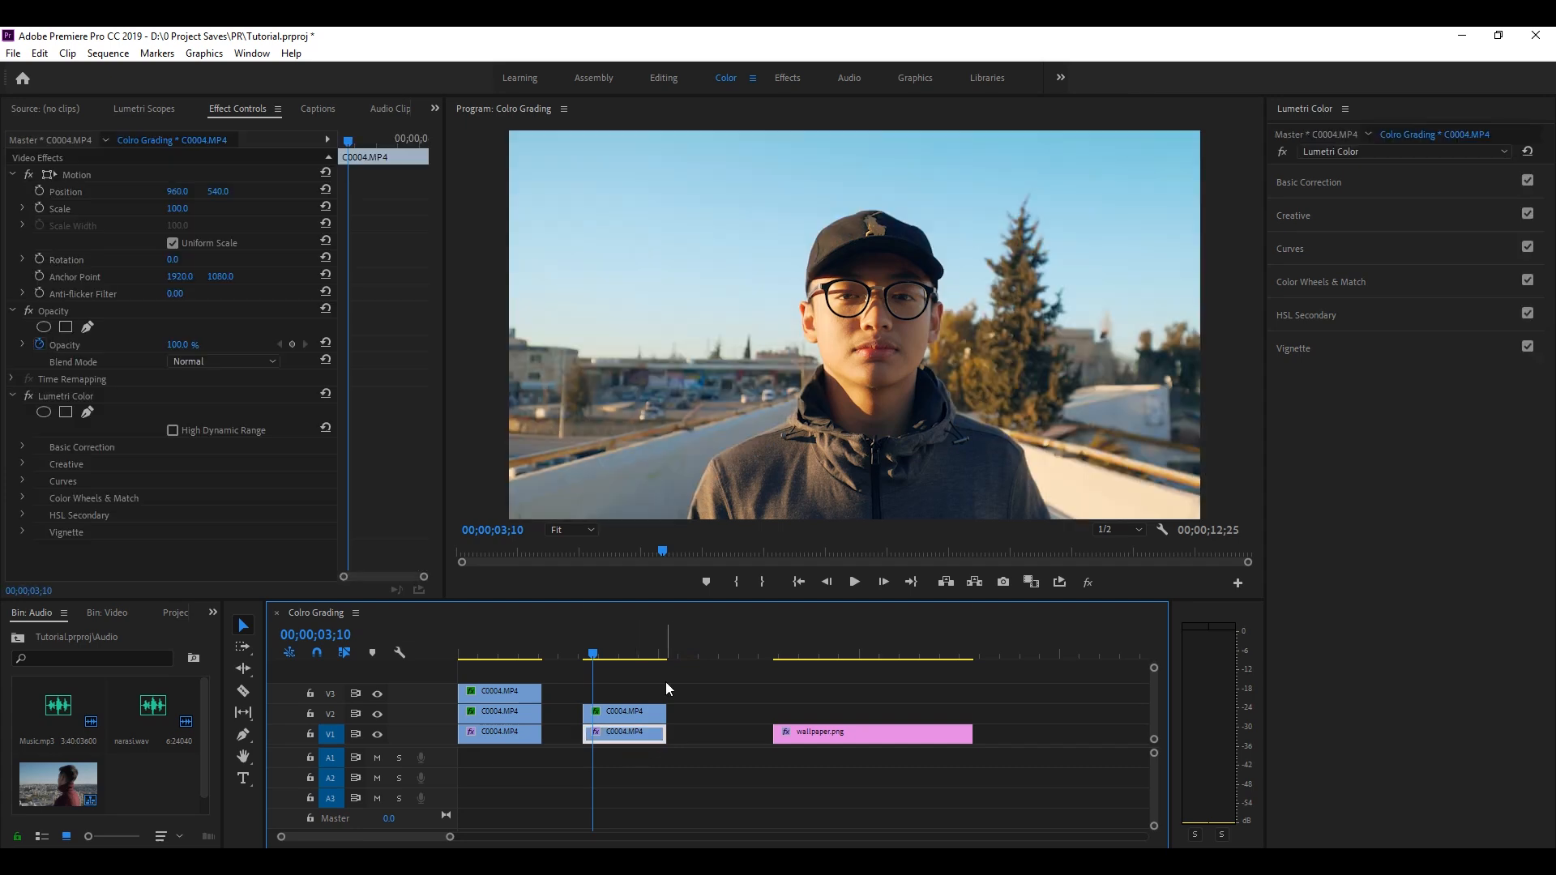
Select the Opacity mask of the V2 clip and expand its Basic Correction settings
left_click(635, 711)
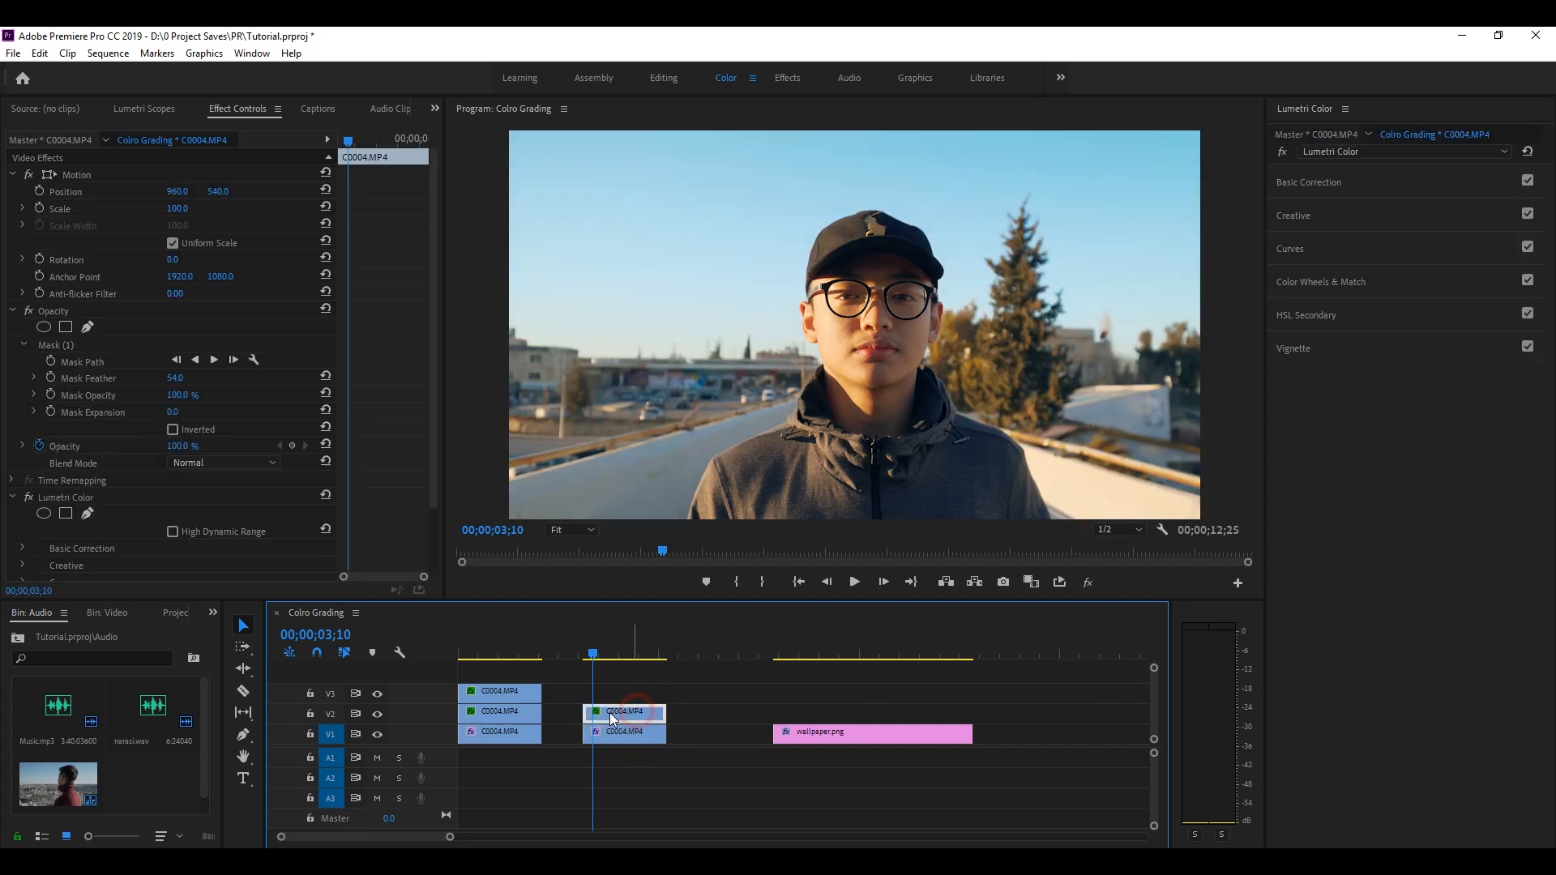
left_click(85, 343)
left_click(1302, 182)
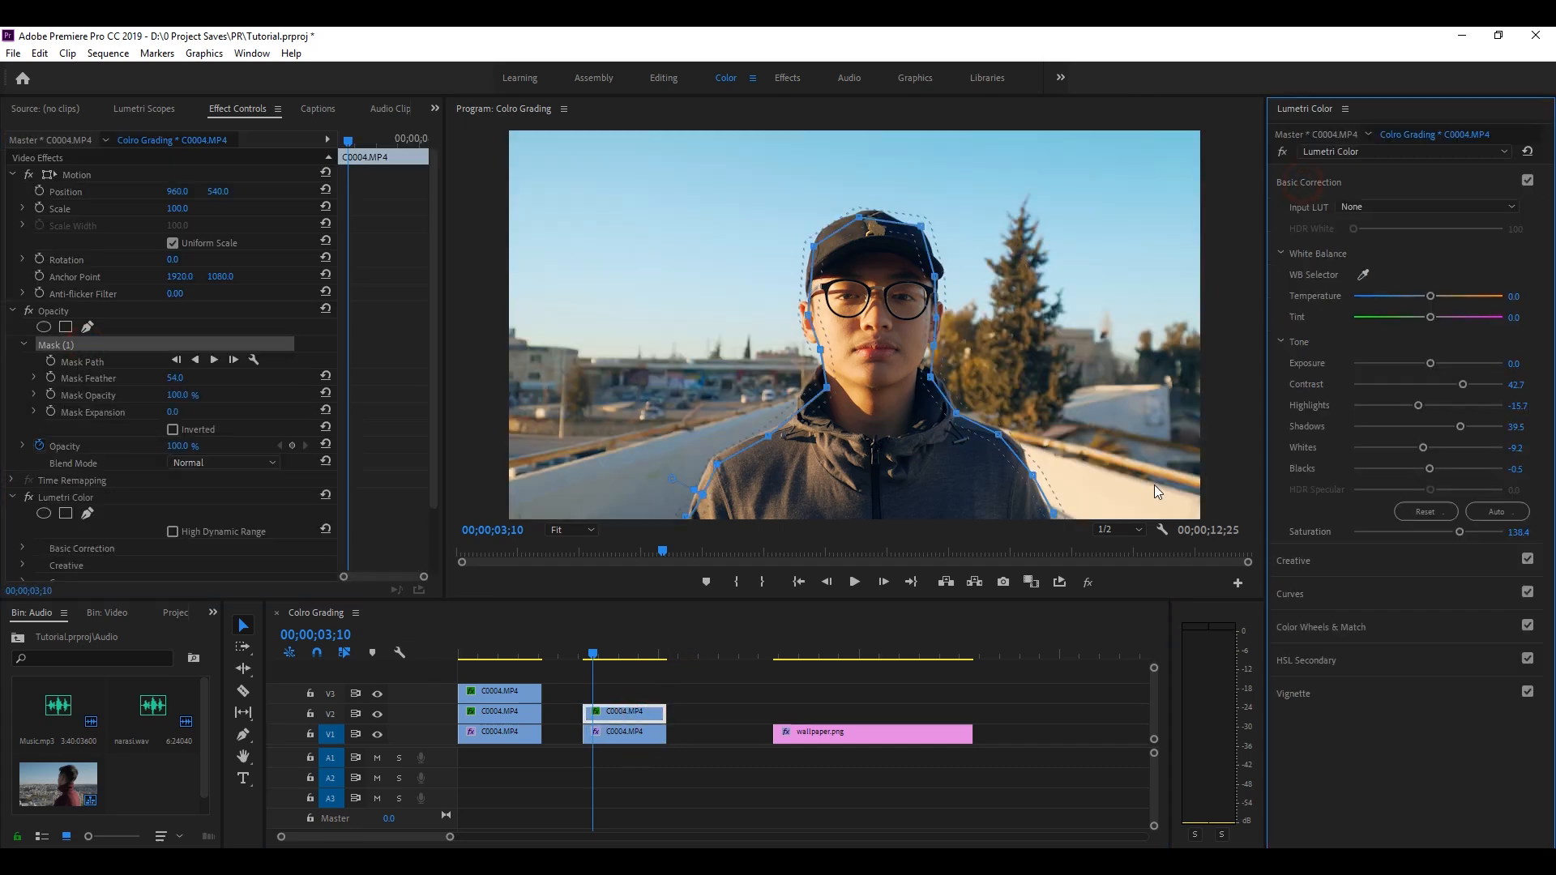
Temporarily disable the V1 clip to inspect the masked man on V2, and re-enable it
left_click(680, 695)
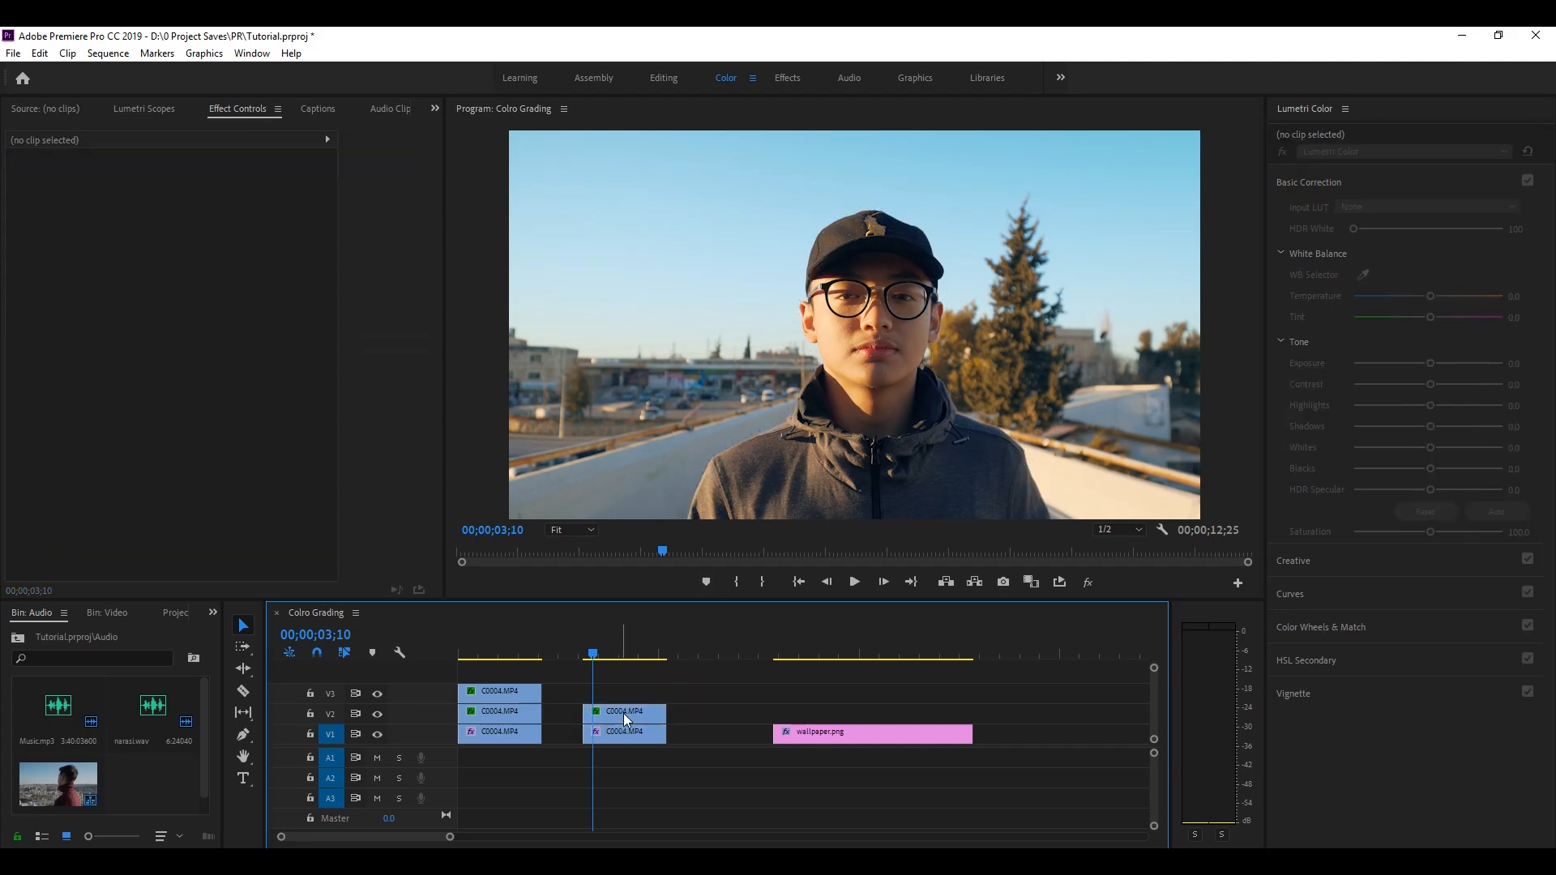
key("ctrl+s")
left_click(621, 719)
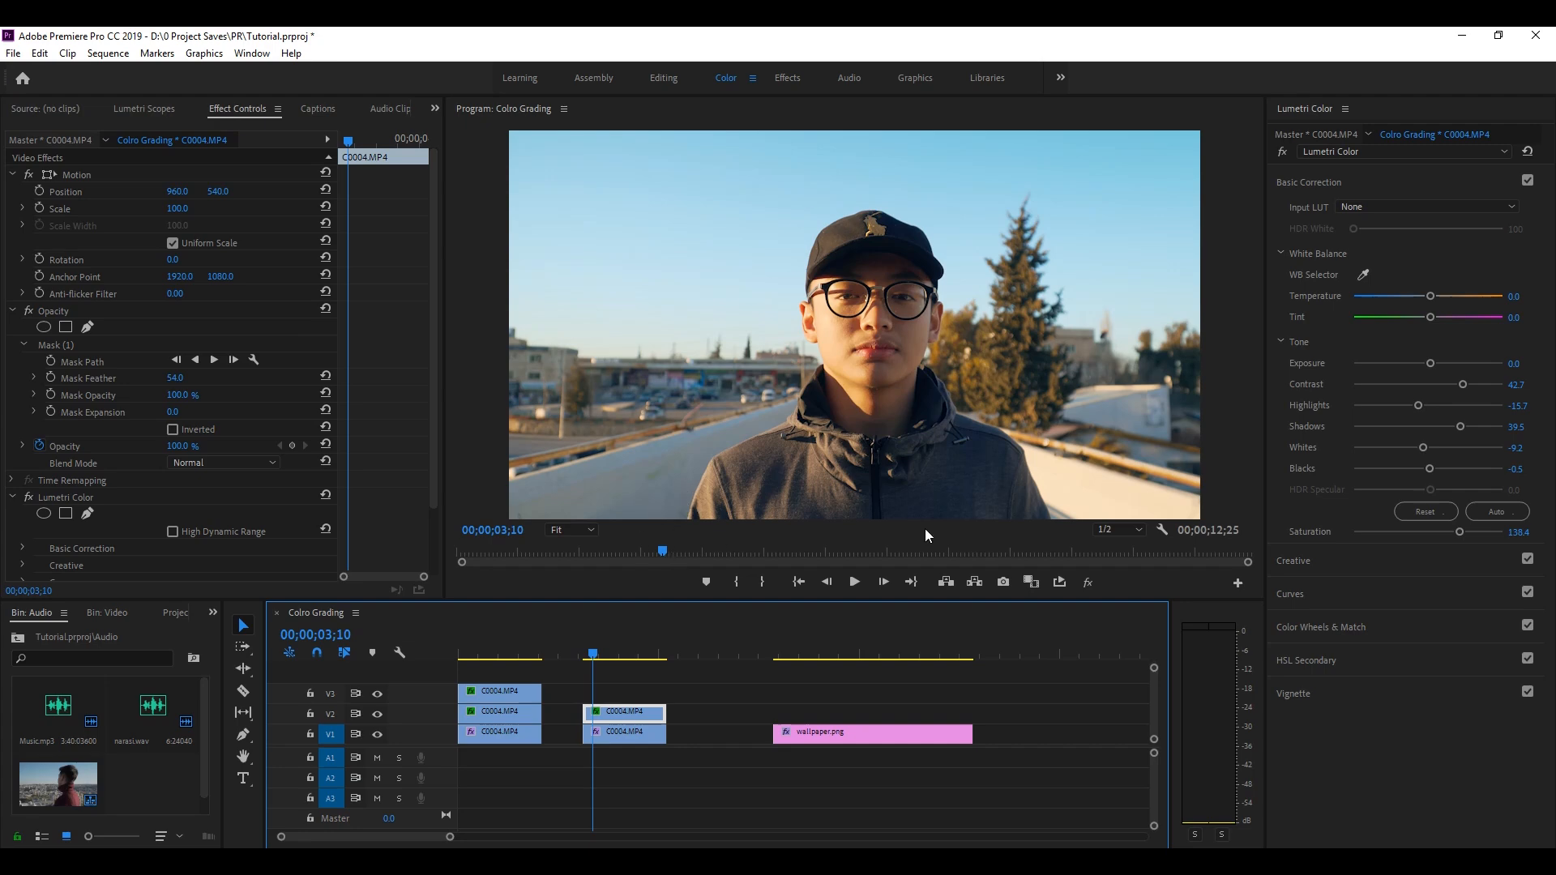
left_click(626, 734)
key("shift+e")
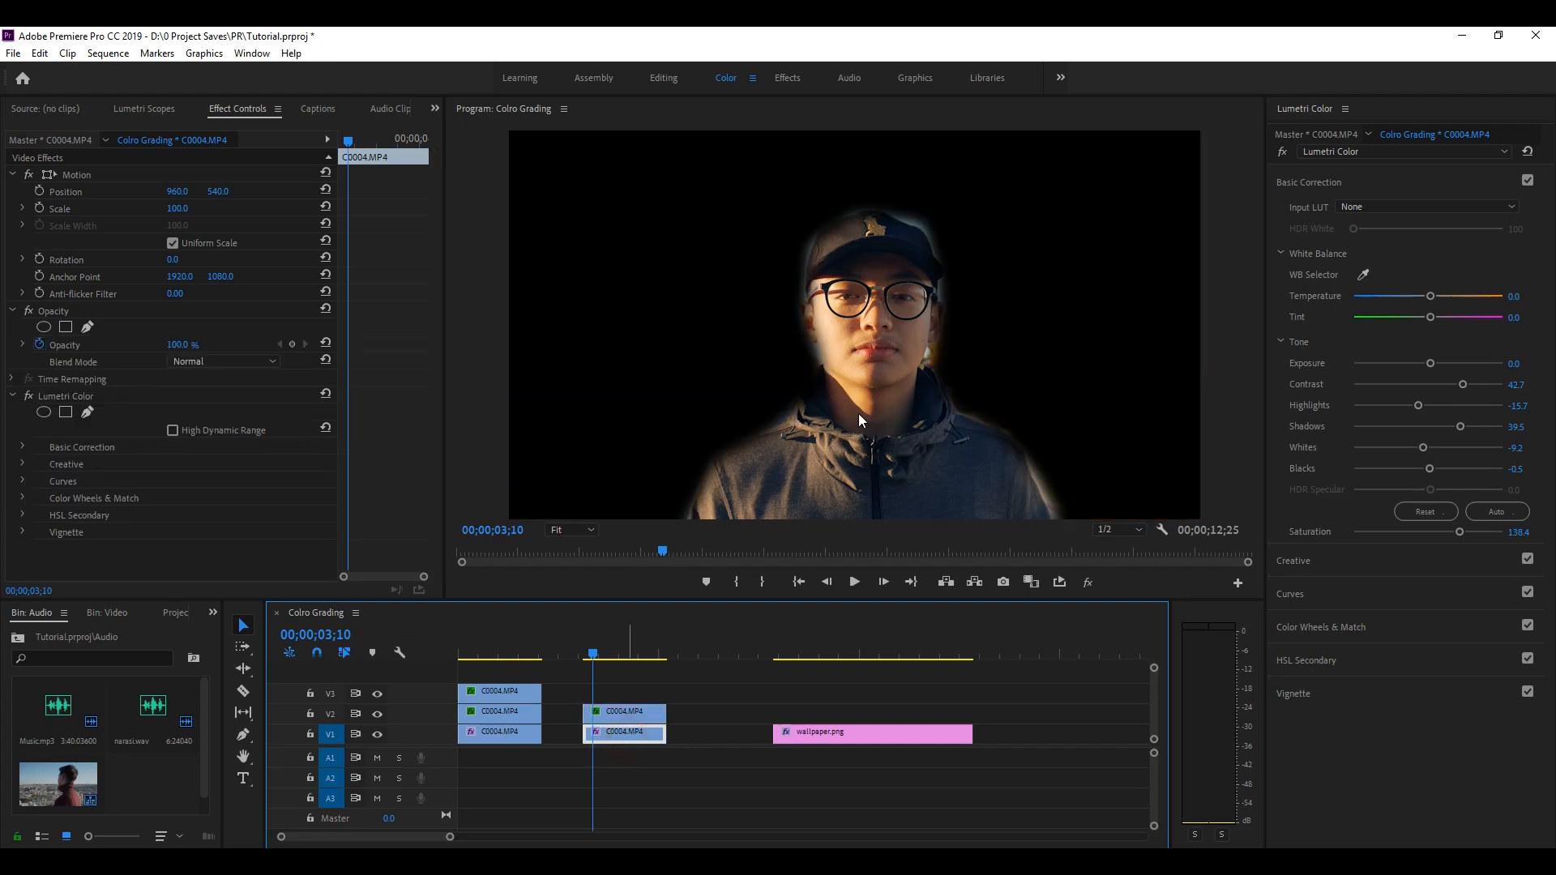
key("shift+e")
Raise the exposure of the masked V2 clip to 0.4 in Basic Correction
left_click(636, 713)
left_click(1428, 361)
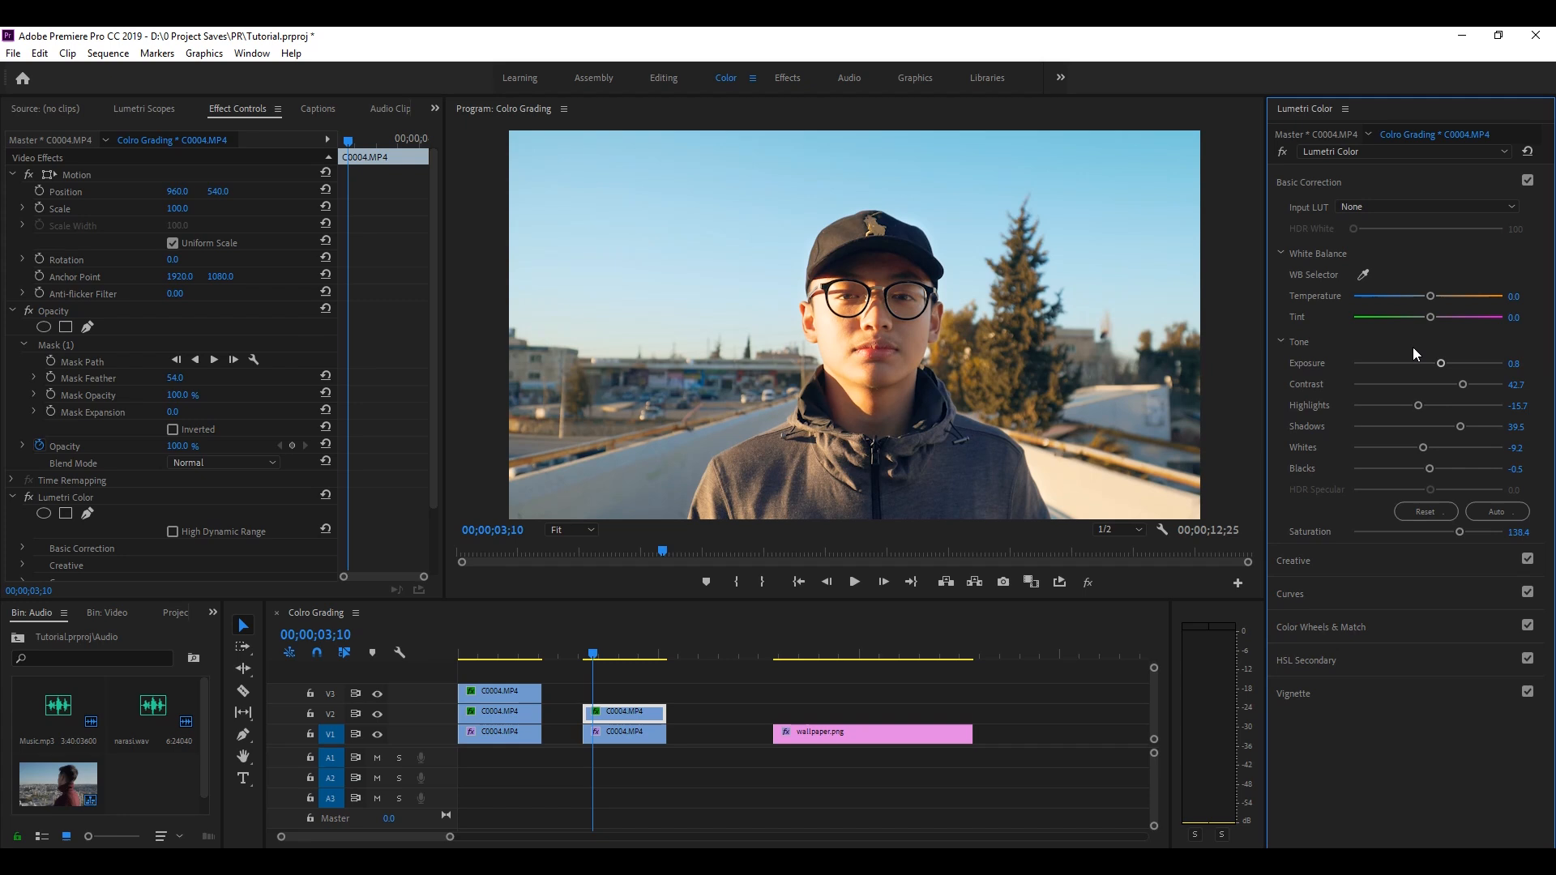
left_click_drag(1441, 364, 1436, 368)
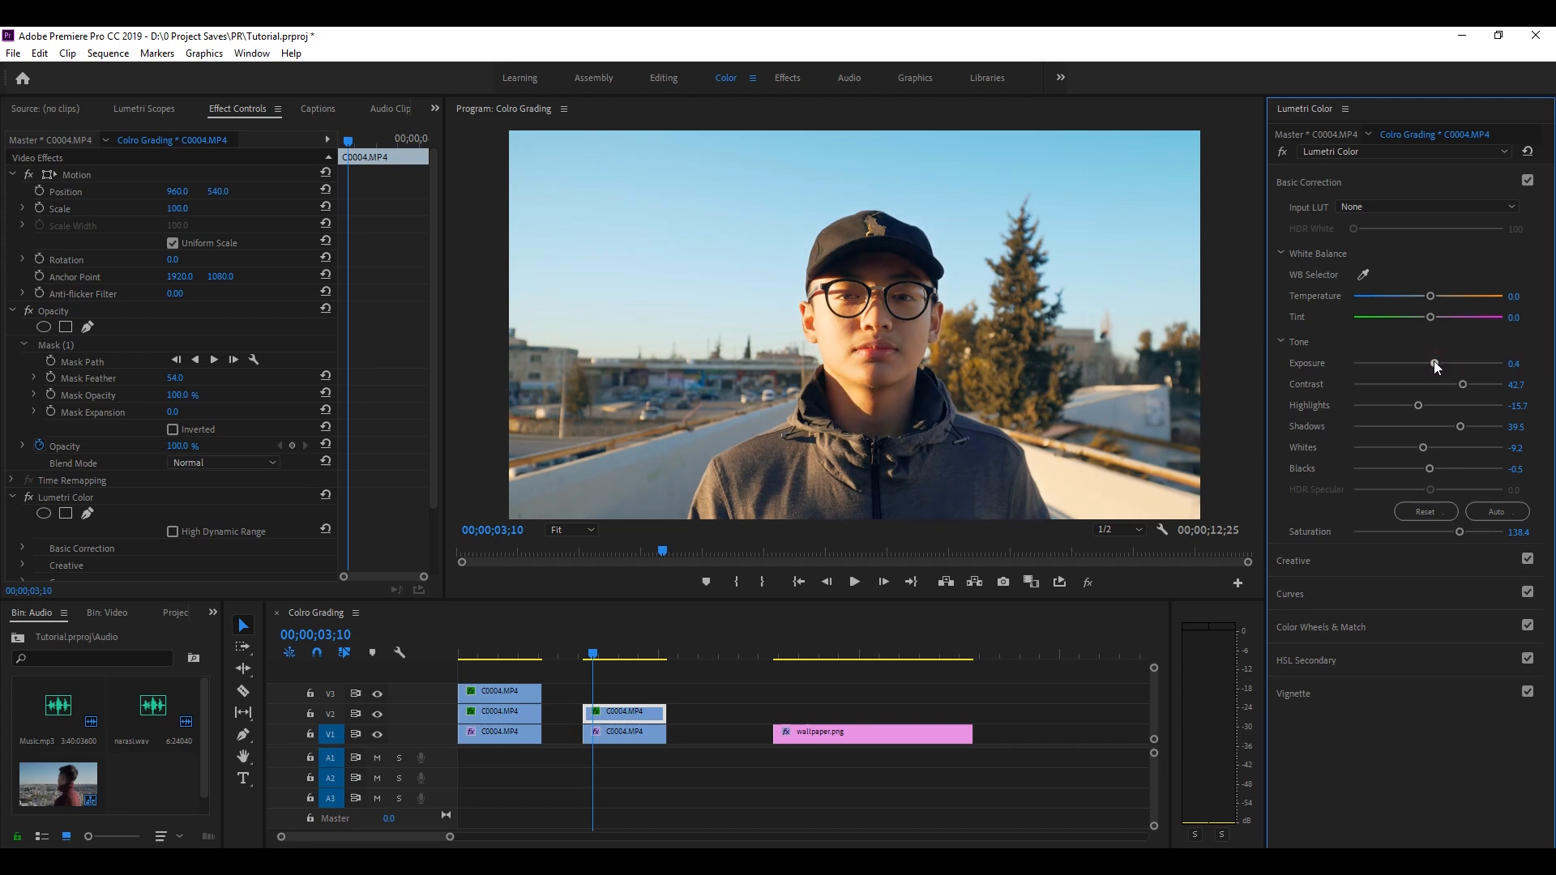
Set the masked V2 clip's highlights to -51.4, whites to -21.1 and shadows to 48.1
left_click_drag(1417, 405, 1402, 441)
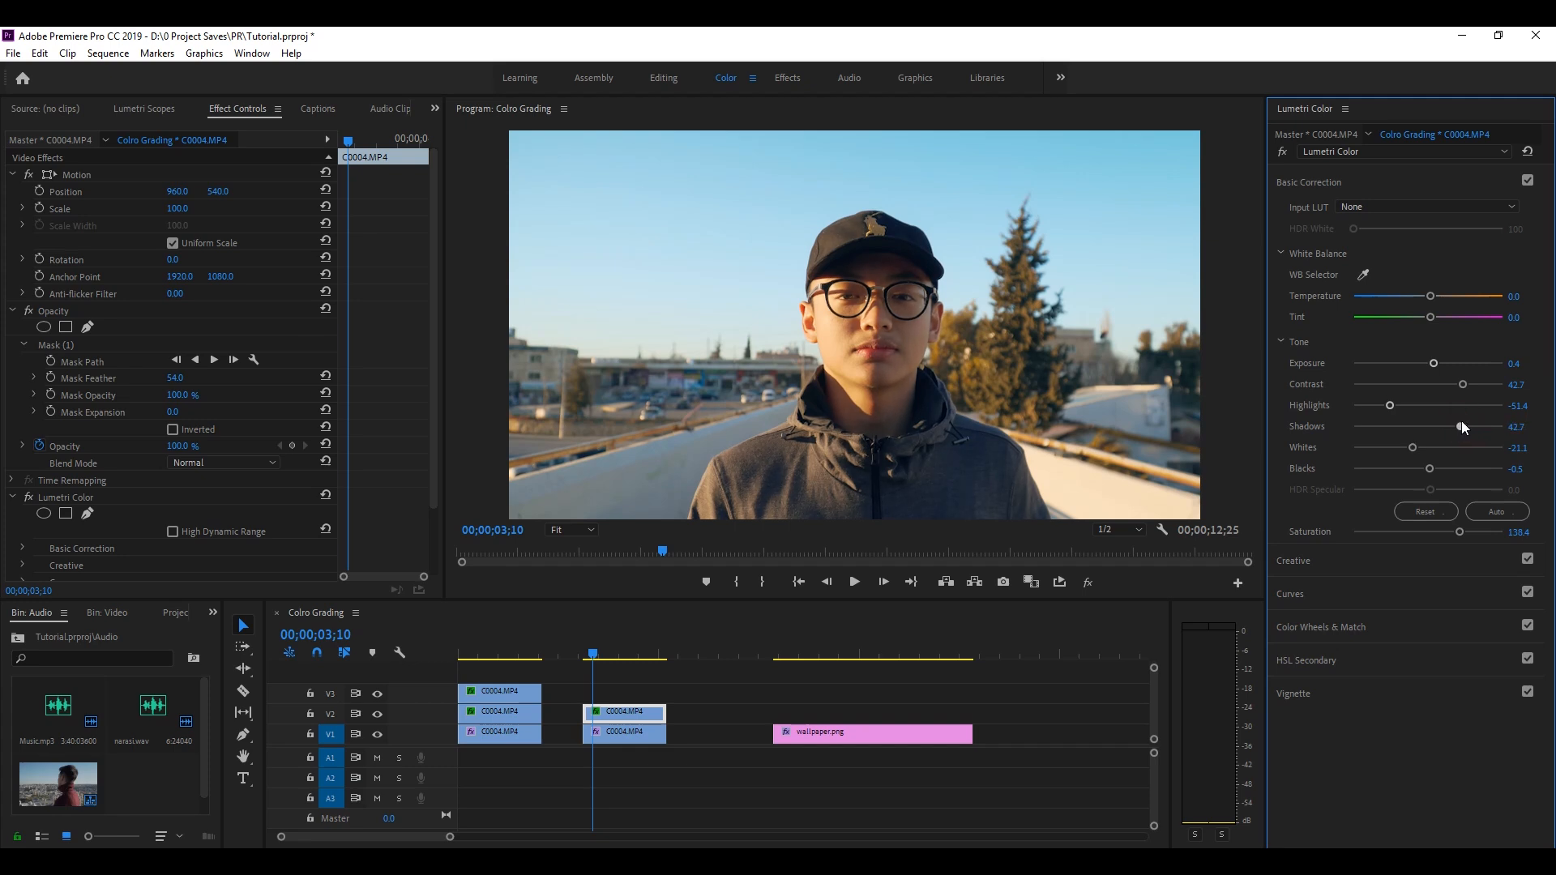
left_click_drag(1462, 421, 1465, 421)
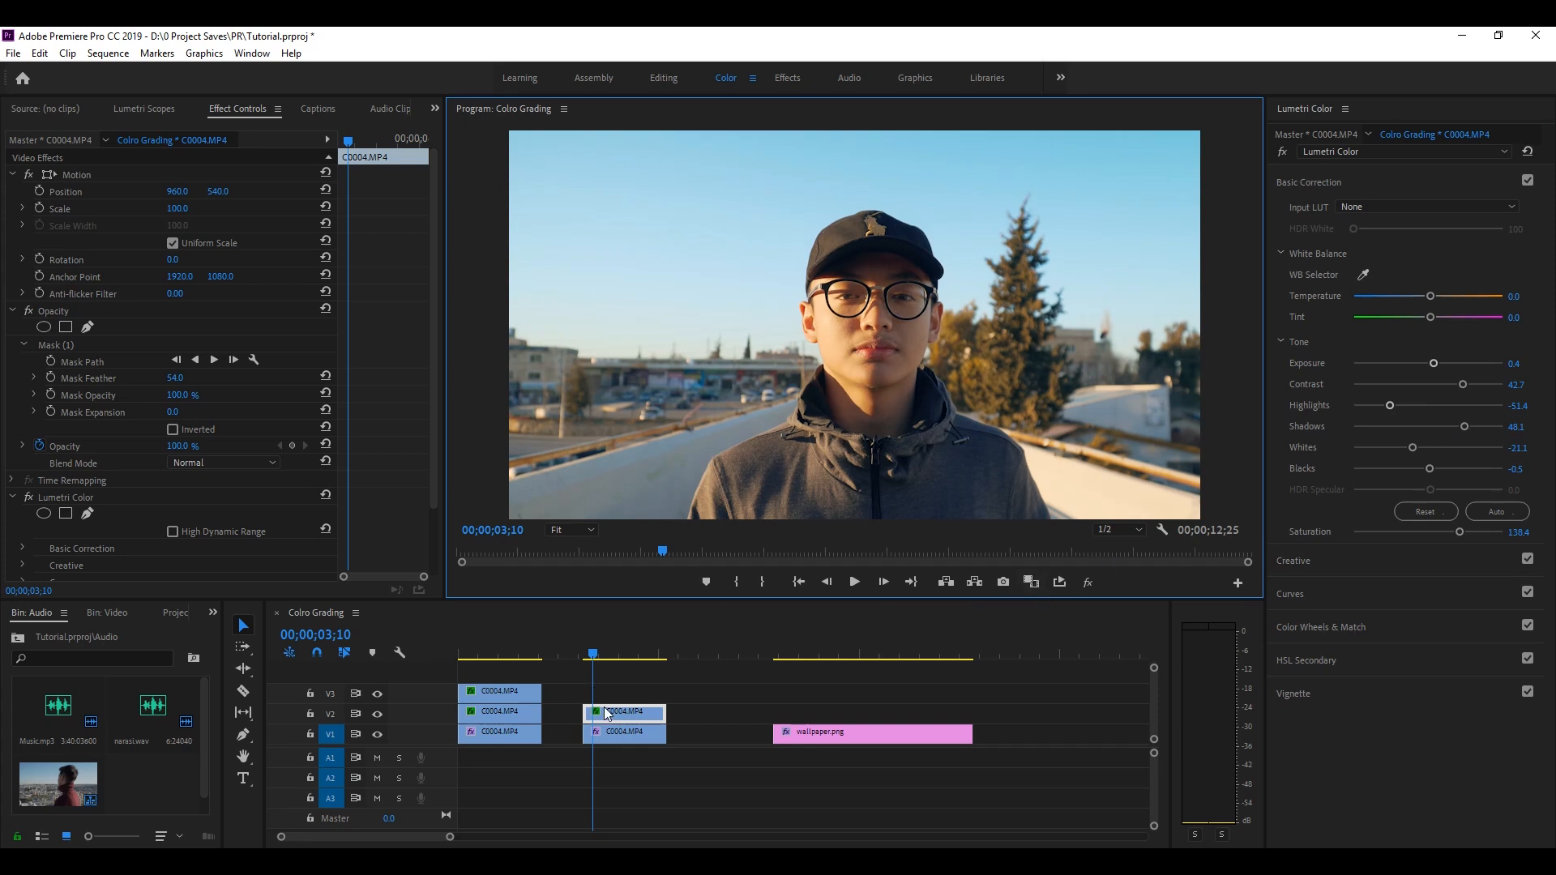
left_click(645, 716)
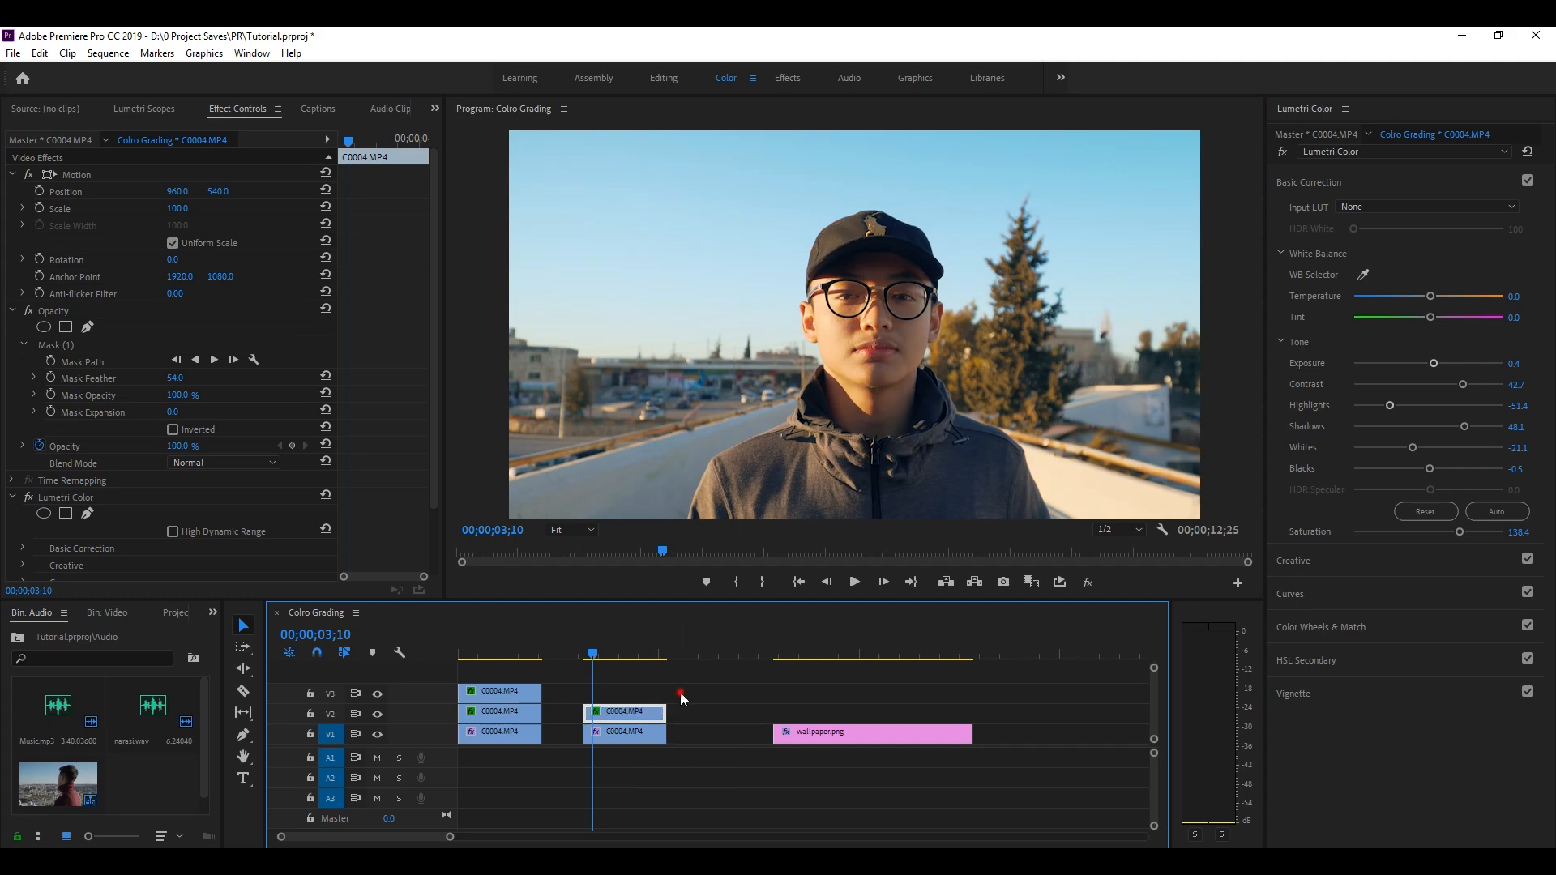
left_click(680, 703)
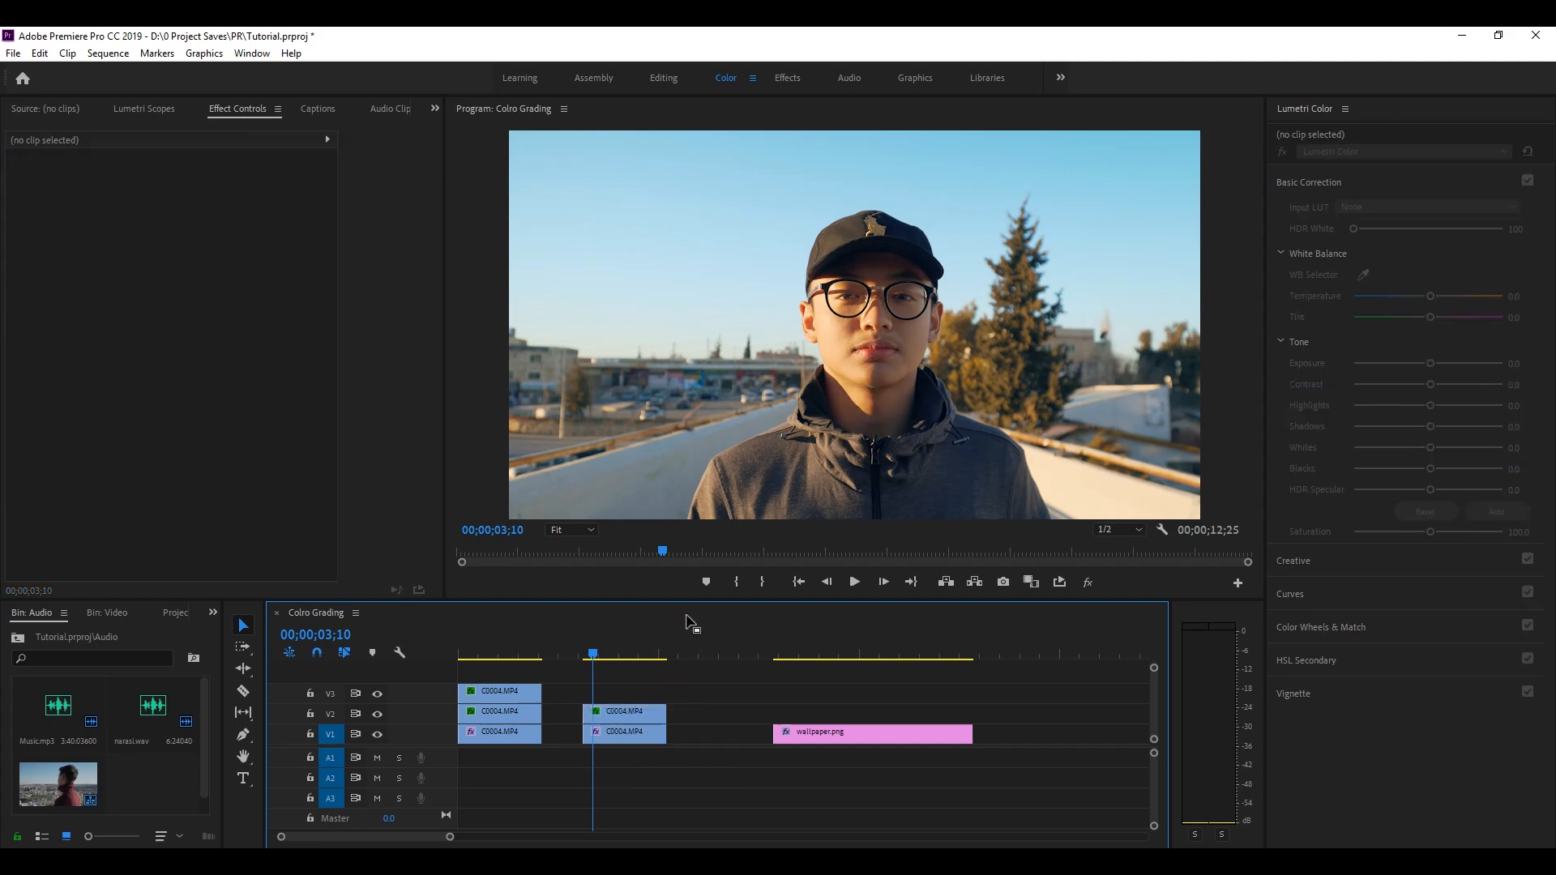
left_click(638, 717)
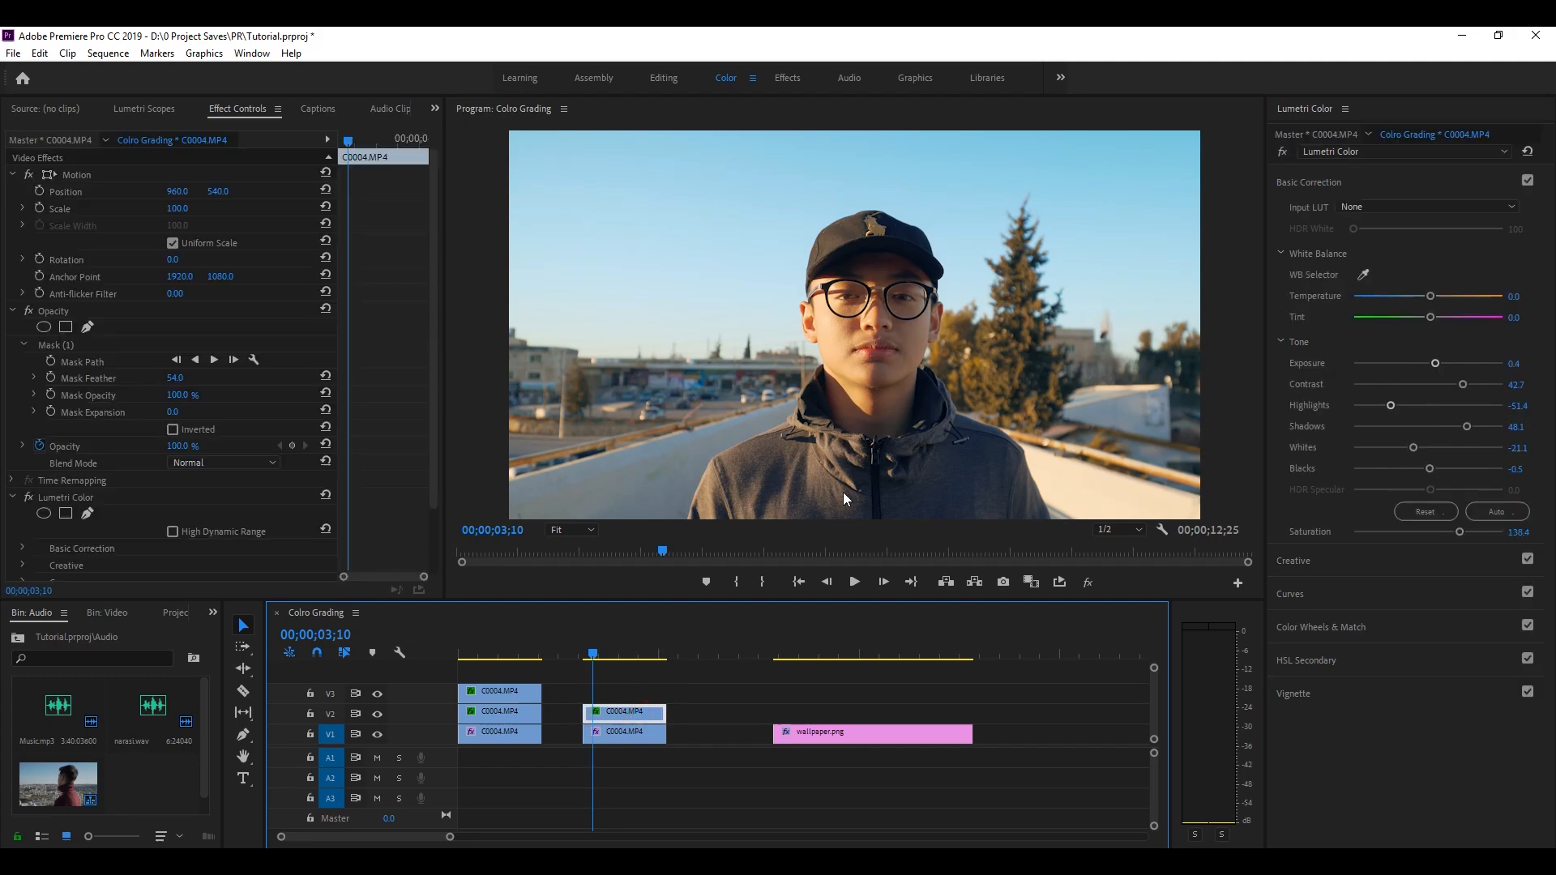
Scrub a few frames around 00;00;03;10 to review the brightened man in the masked clip
left_click(605, 656)
mouse_move(607, 659)
left_mouse_down()
mouse_move(580, 654)
mouse_move(600, 663)
left_mouse_up()
key("Left")
key("Left")
key("Left")
key("Left")
left_click(632, 681)
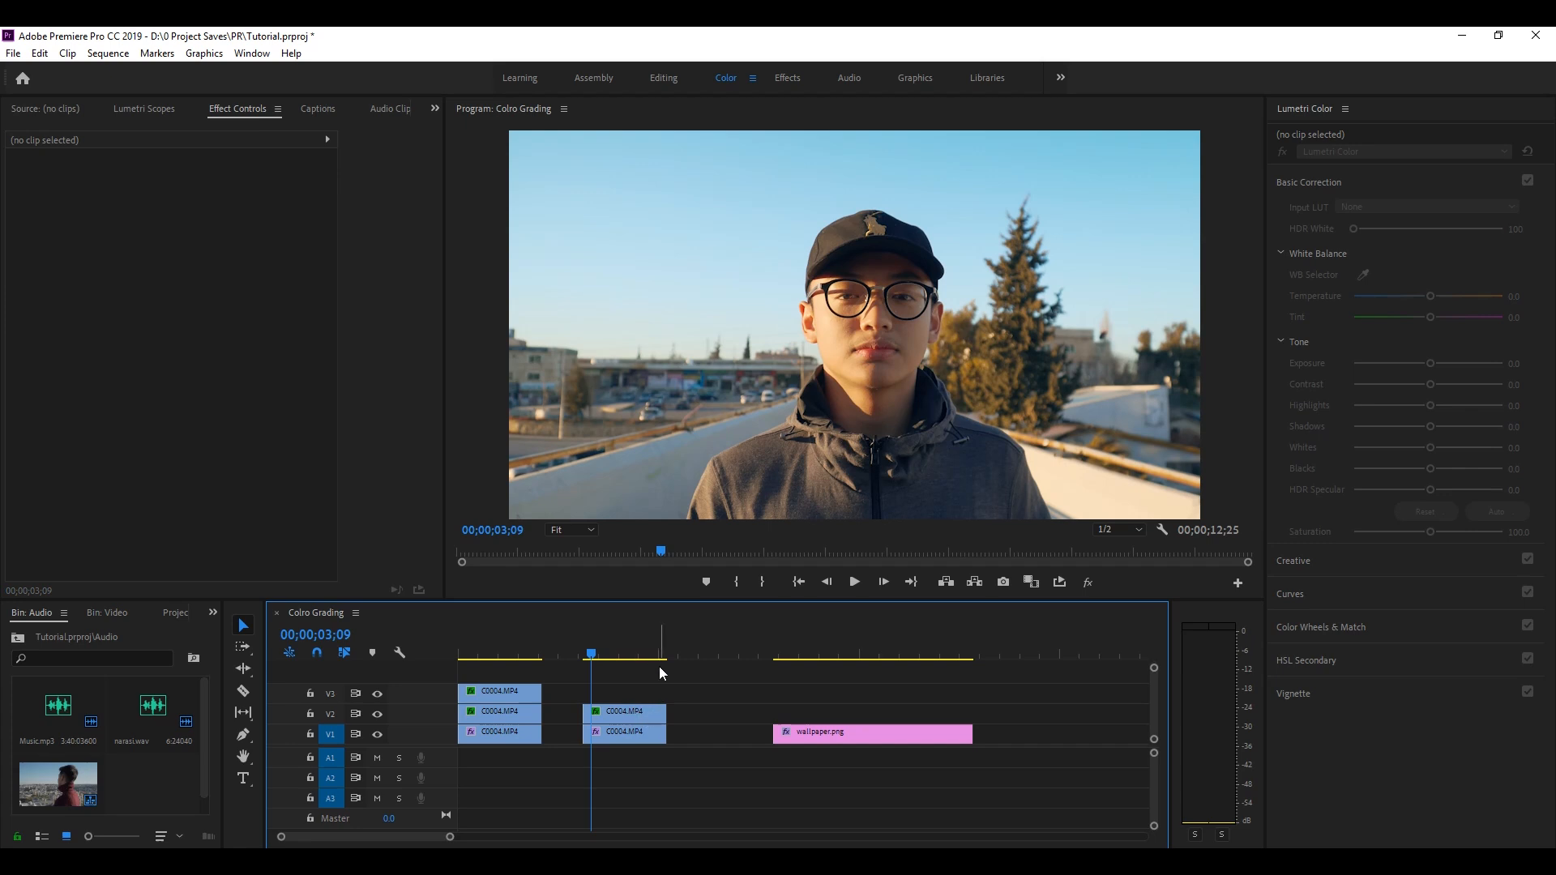
Duplicate the masked V2 clip onto V3 directly above it and delete the Opacity mask from the copy
left_click(656, 692)
left_click(653, 691)
left_click_drag(613, 716, 625, 690)
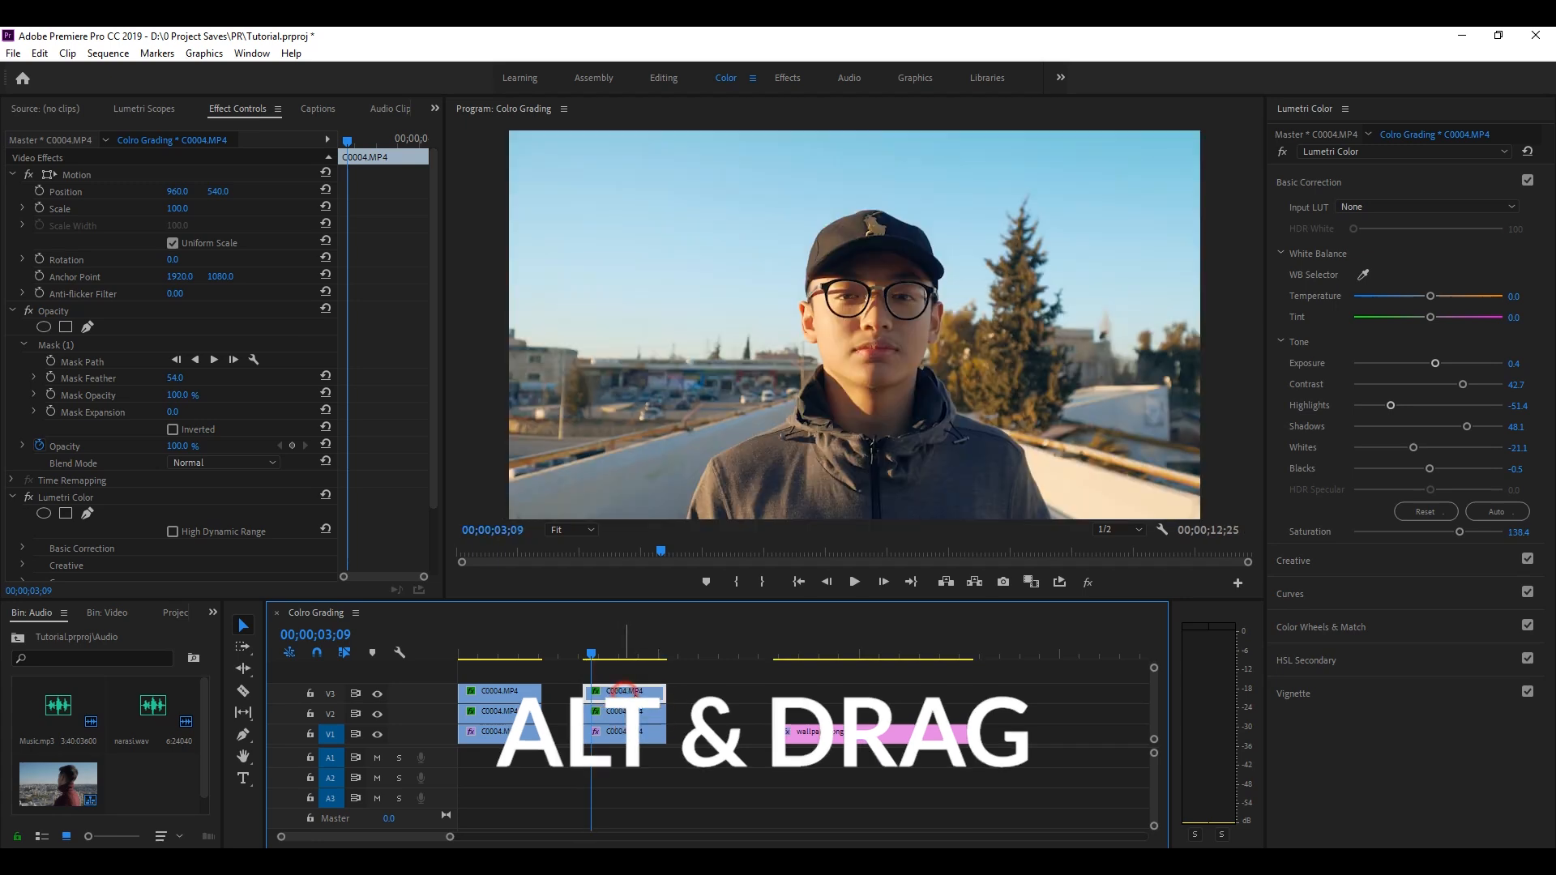
left_click(597, 653)
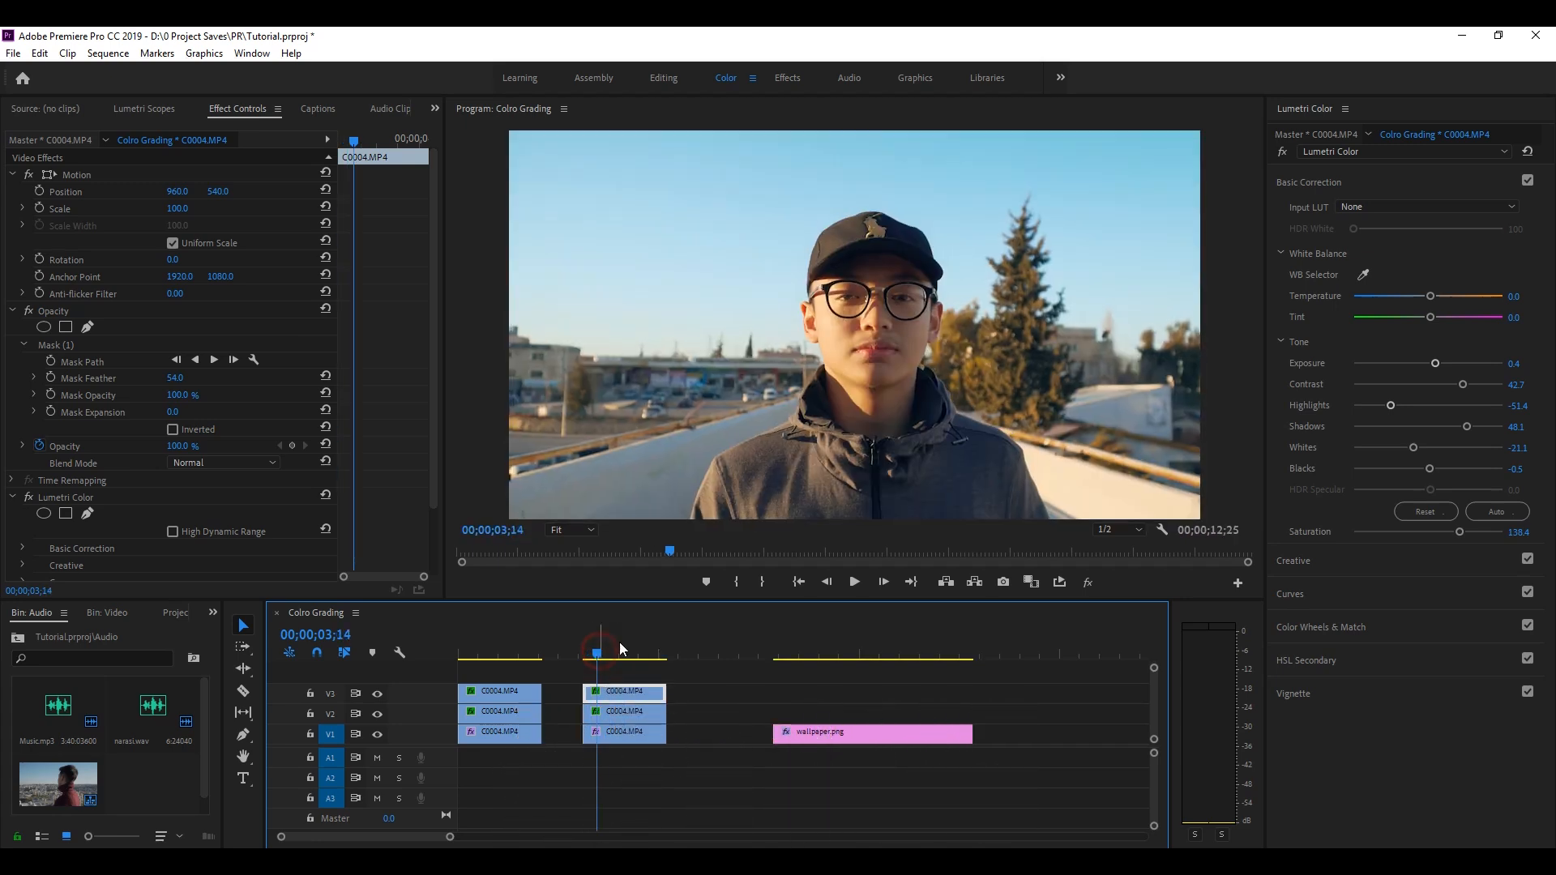
left_click(1306, 663)
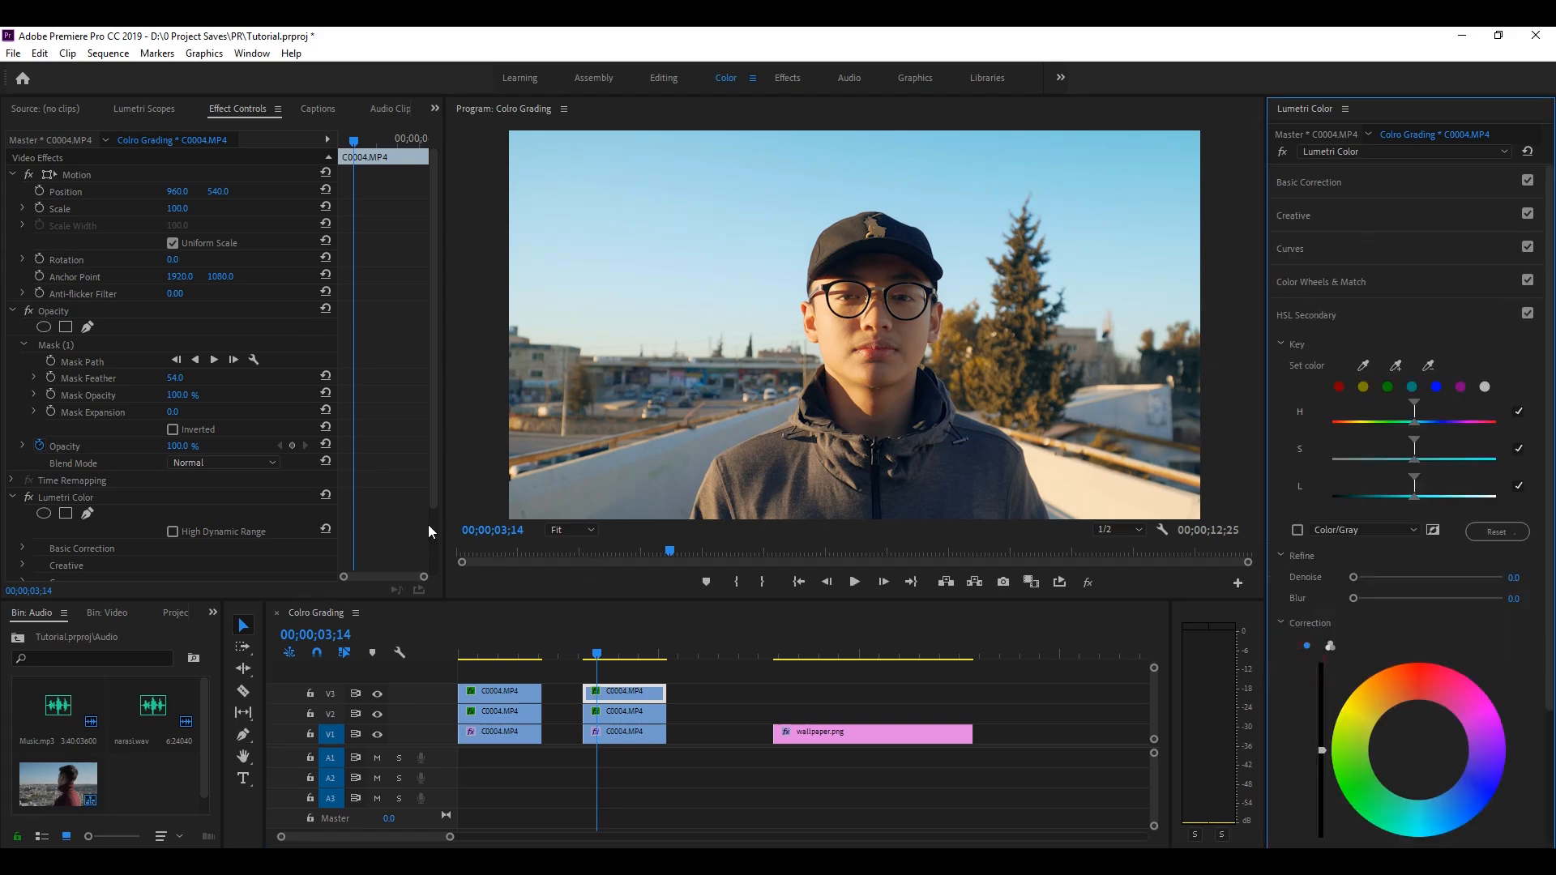
left_click(69, 347)
key("Delete")
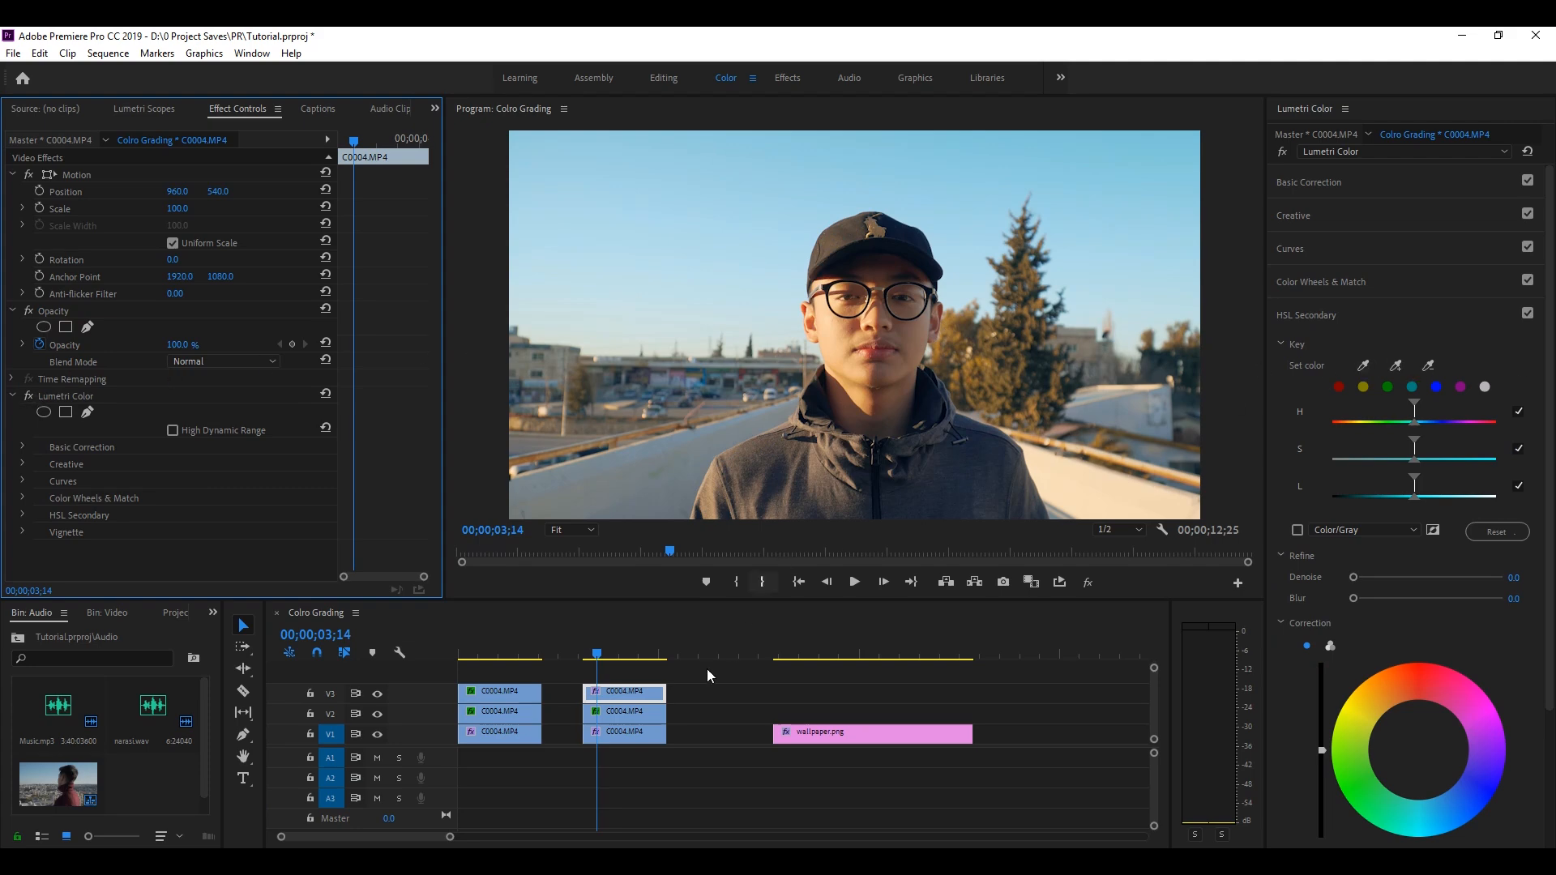
Key the man's skin in HSL Secondary by sampling his cheek and adding facial tones, with the Color/Gray mask preview enabled
left_click(1363, 365)
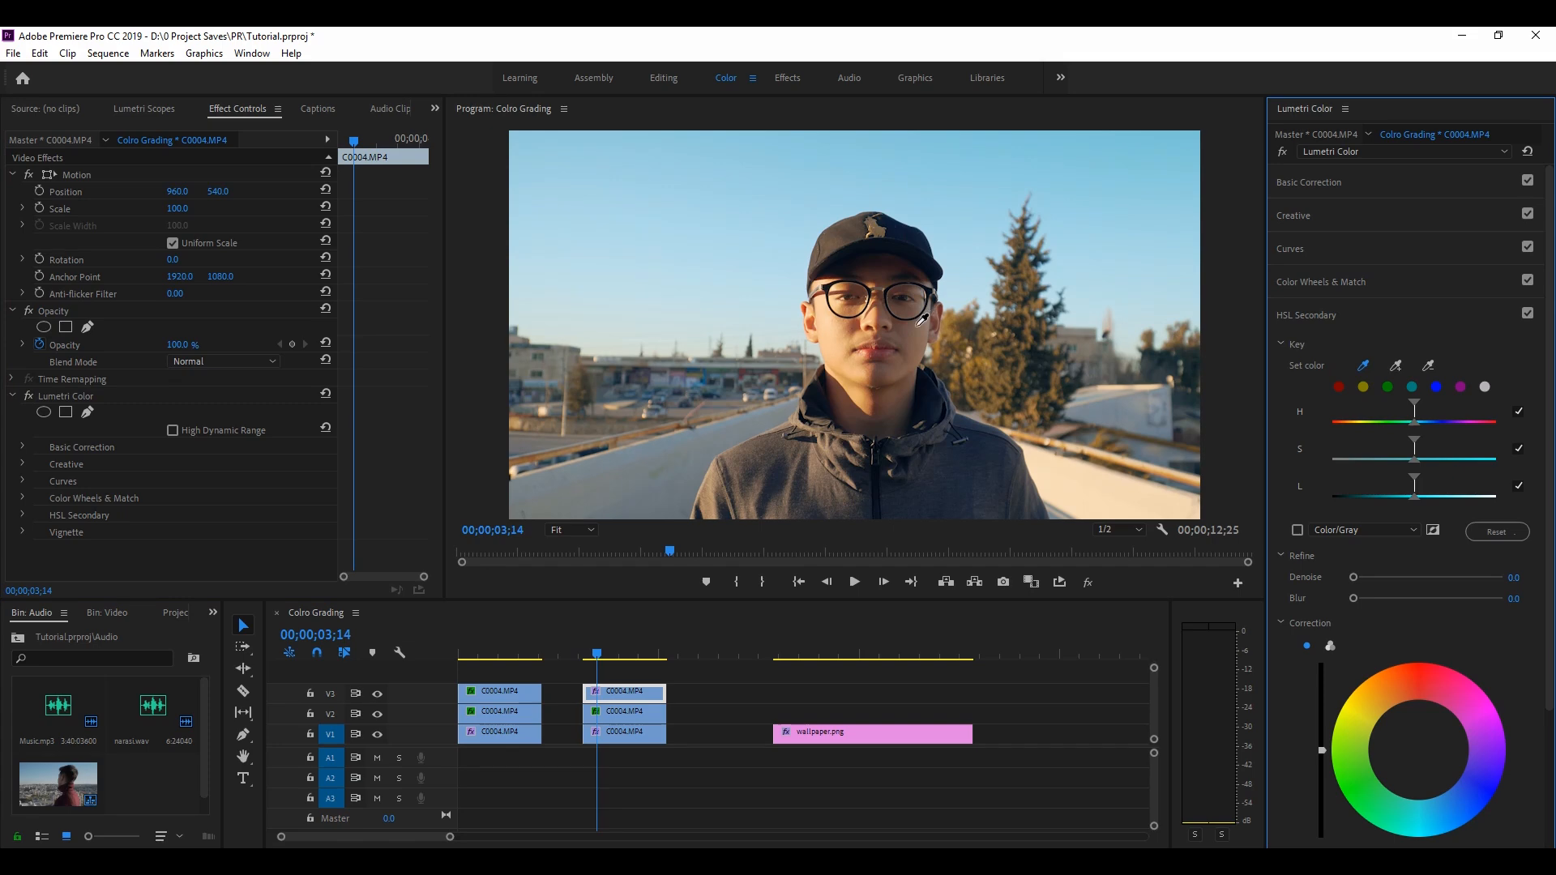
left_click(840, 330)
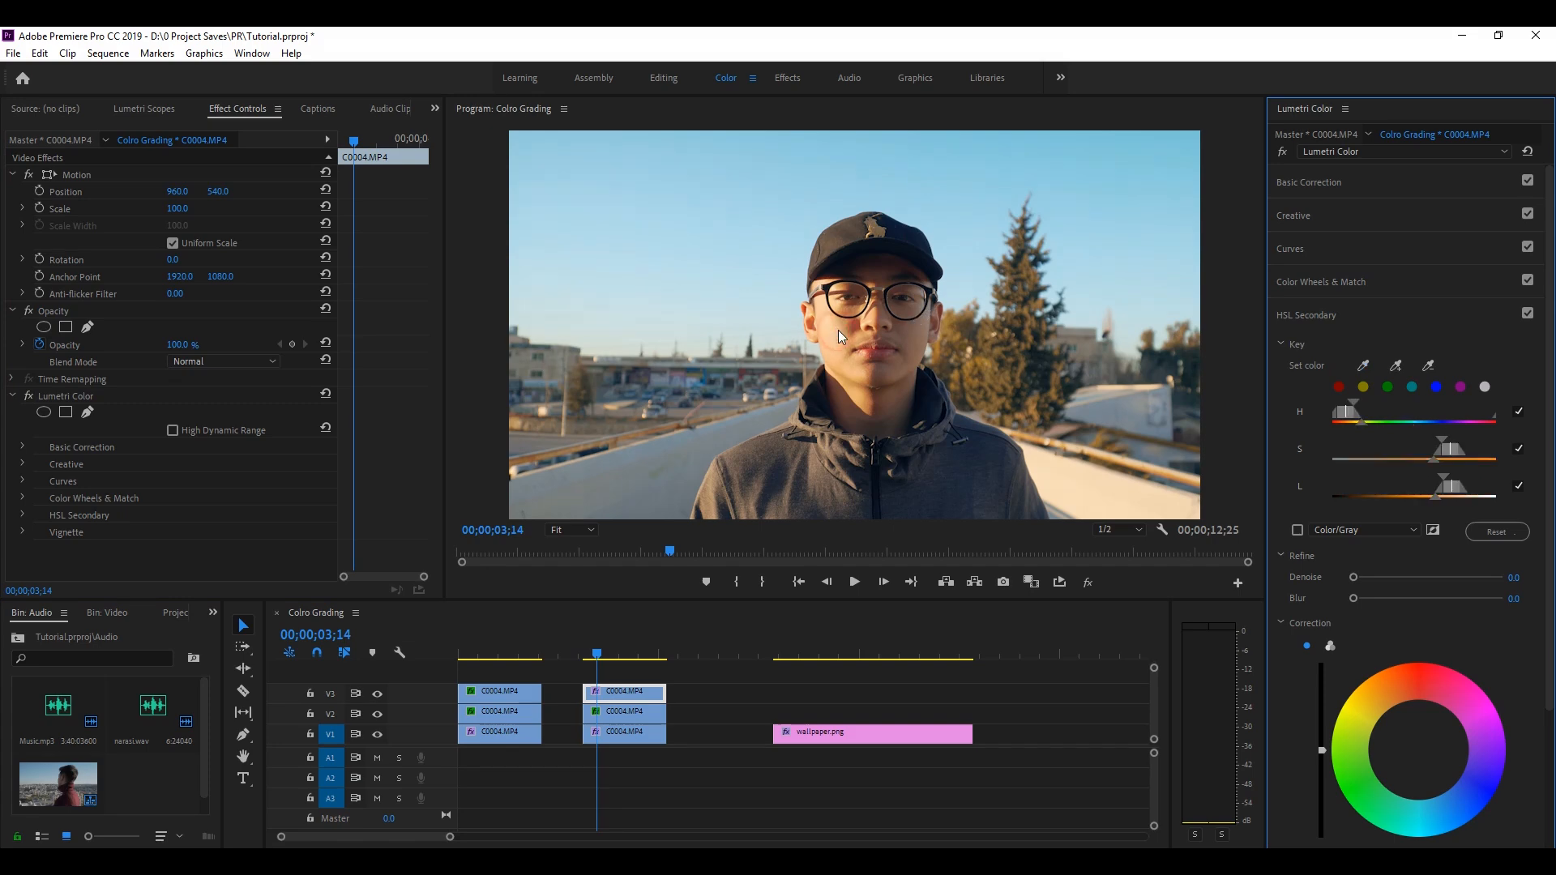
left_click(1297, 530)
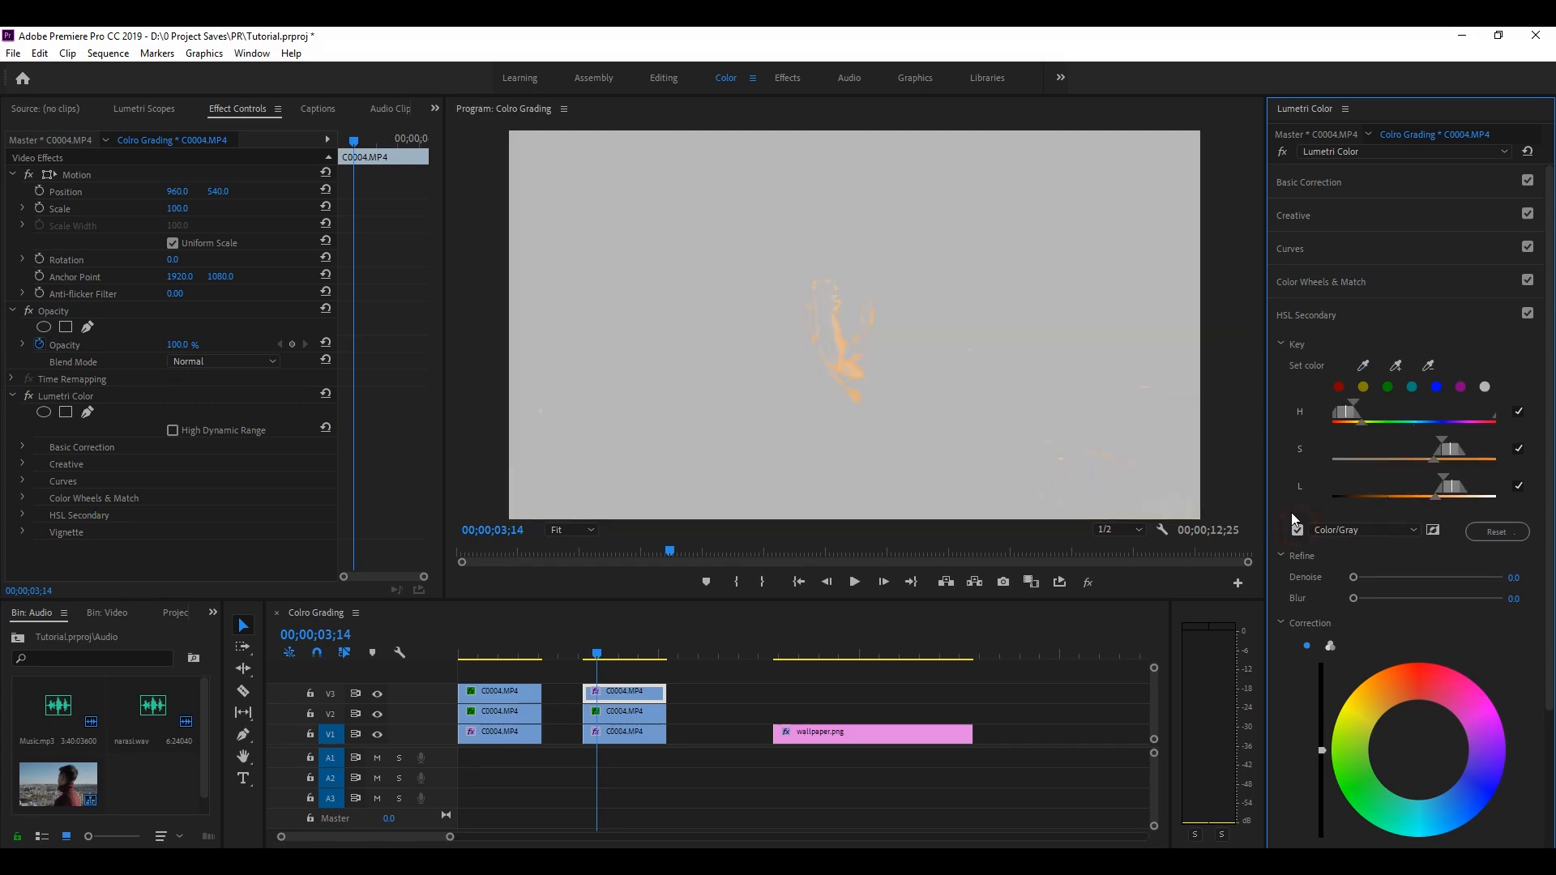
left_click(1365, 366)
left_click_drag(835, 331, 844, 347)
left_click(1397, 367)
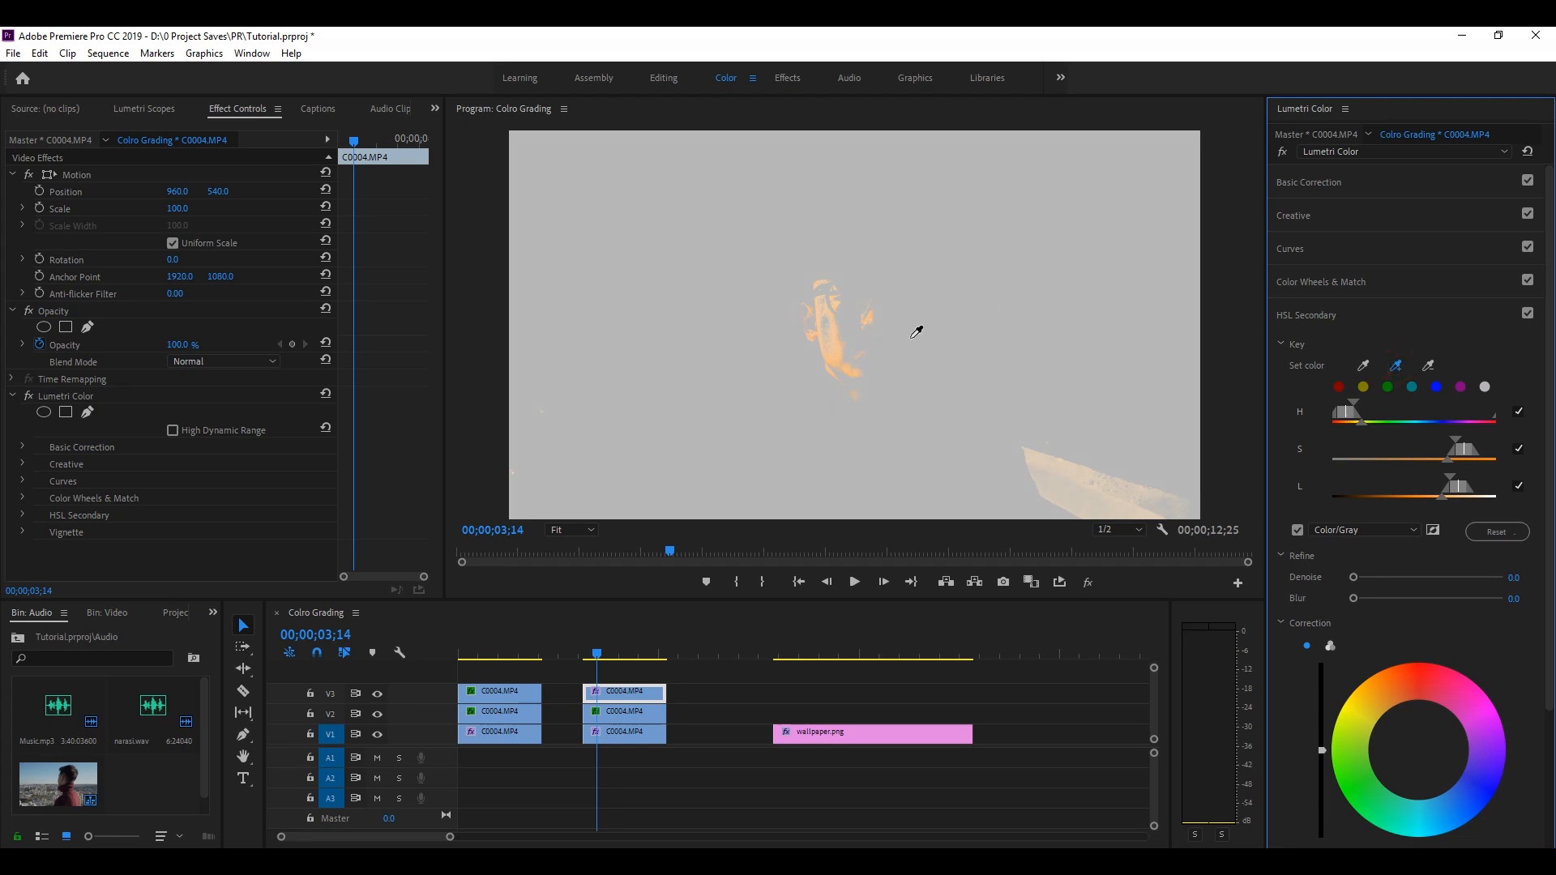
left_click_drag(882, 344, 898, 336)
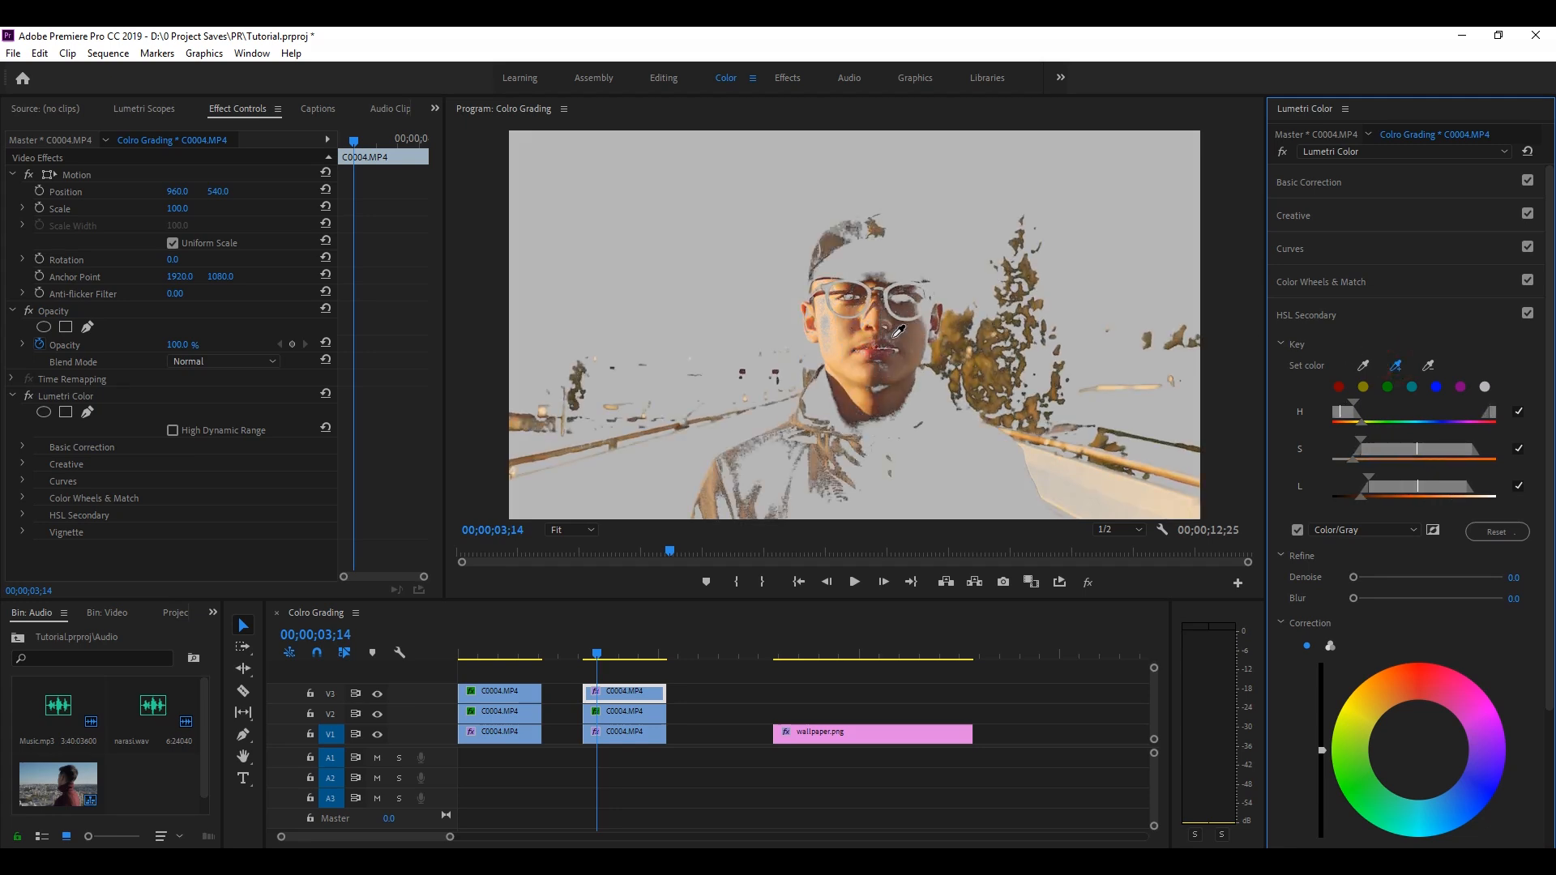
Subtract the background tree's colour from the skin key and adjust the hue, saturation and luminance ranges
left_click(1430, 366)
left_click_drag(1028, 354, 1030, 354)
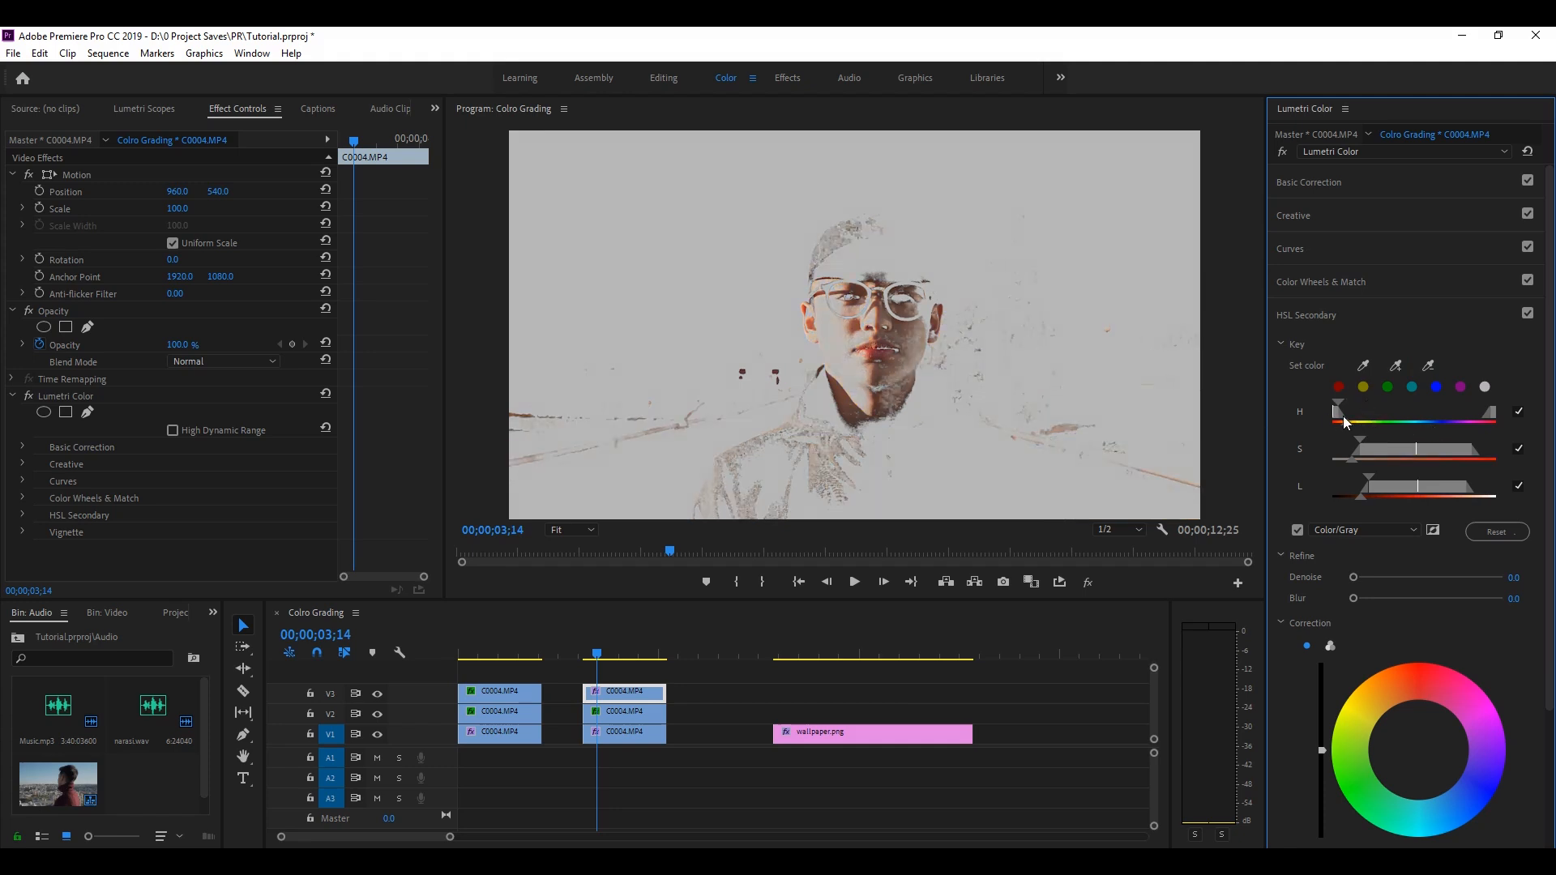
left_click_drag(1340, 420, 1396, 447)
mouse_move(1402, 477)
left_mouse_down()
mouse_move(1378, 487)
mouse_move(1402, 486)
left_mouse_up()
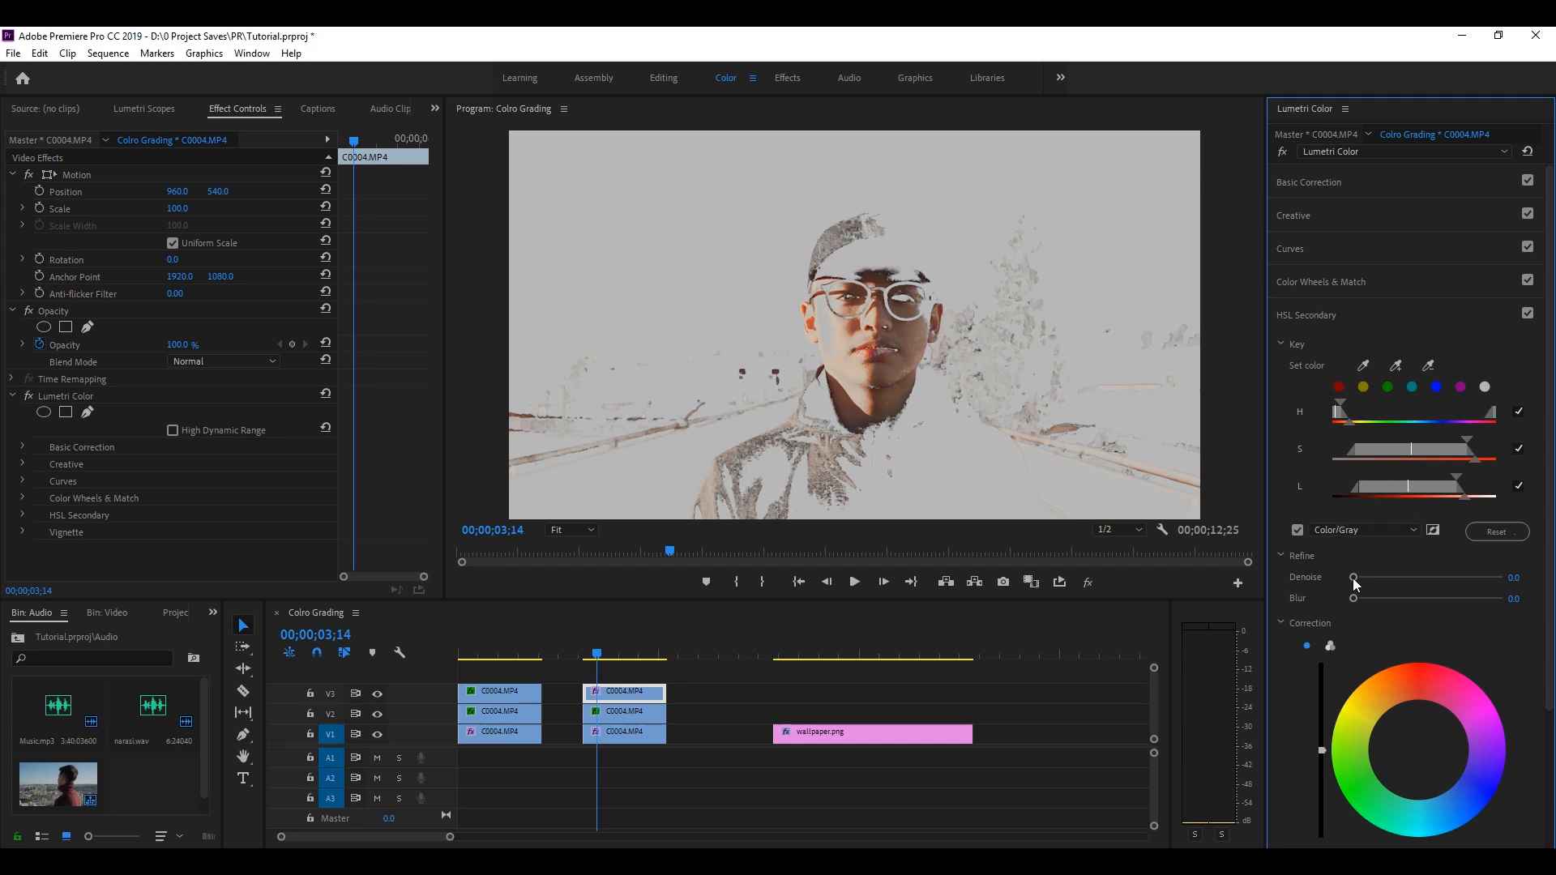
Refine the skin key with Denoise 29.2 and Blur 6.8, and turn off the Color/Gray mask preview
left_click_drag(1353, 577, 1396, 595)
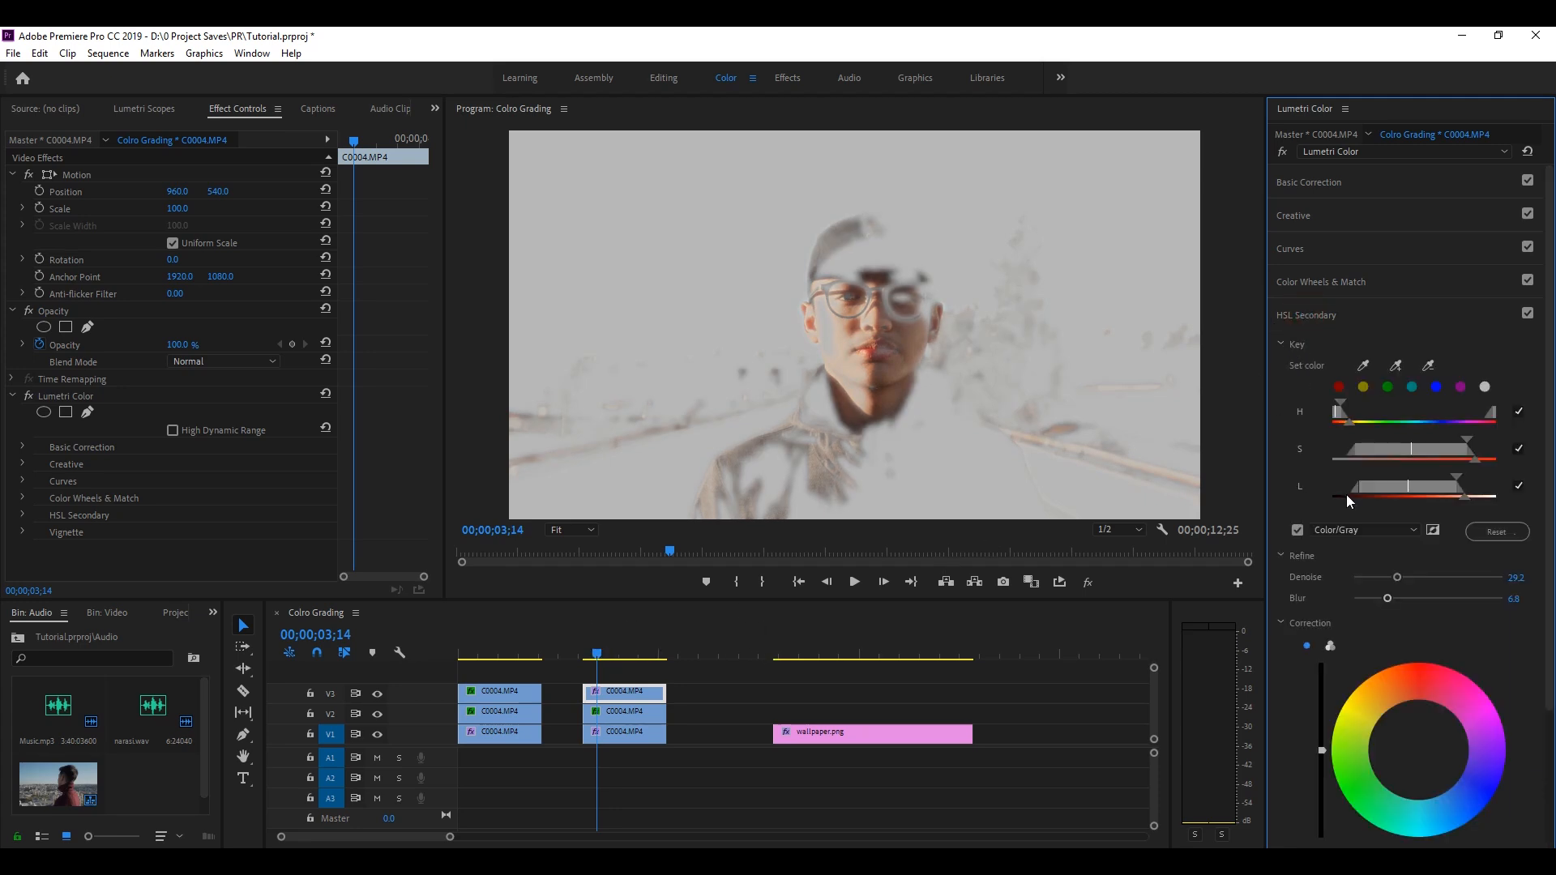
left_click(1298, 531)
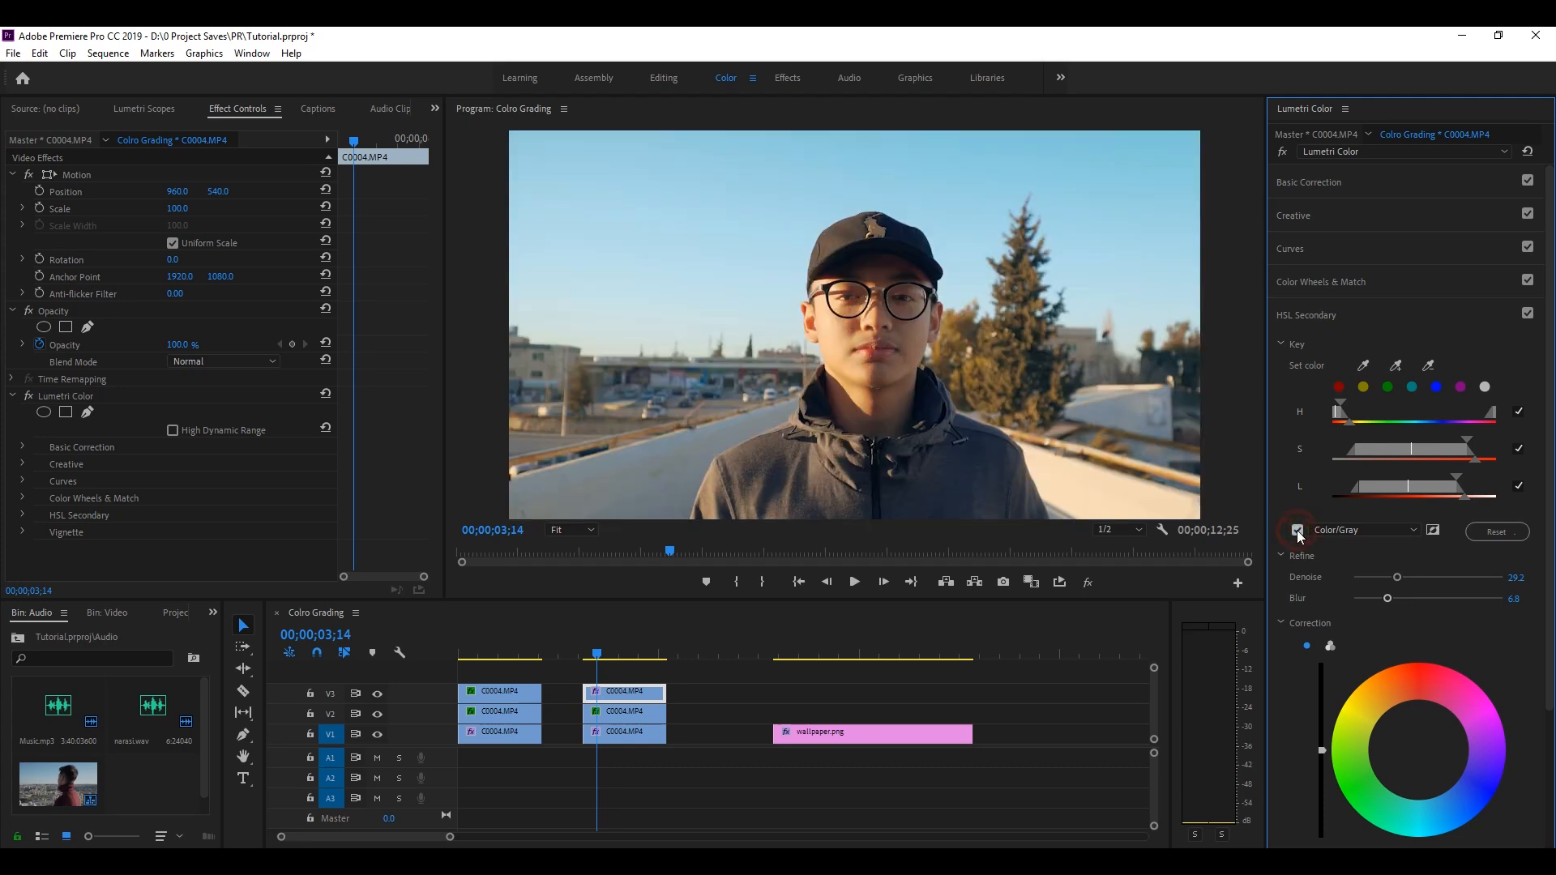
scroll(1283, 668, "down", 2)
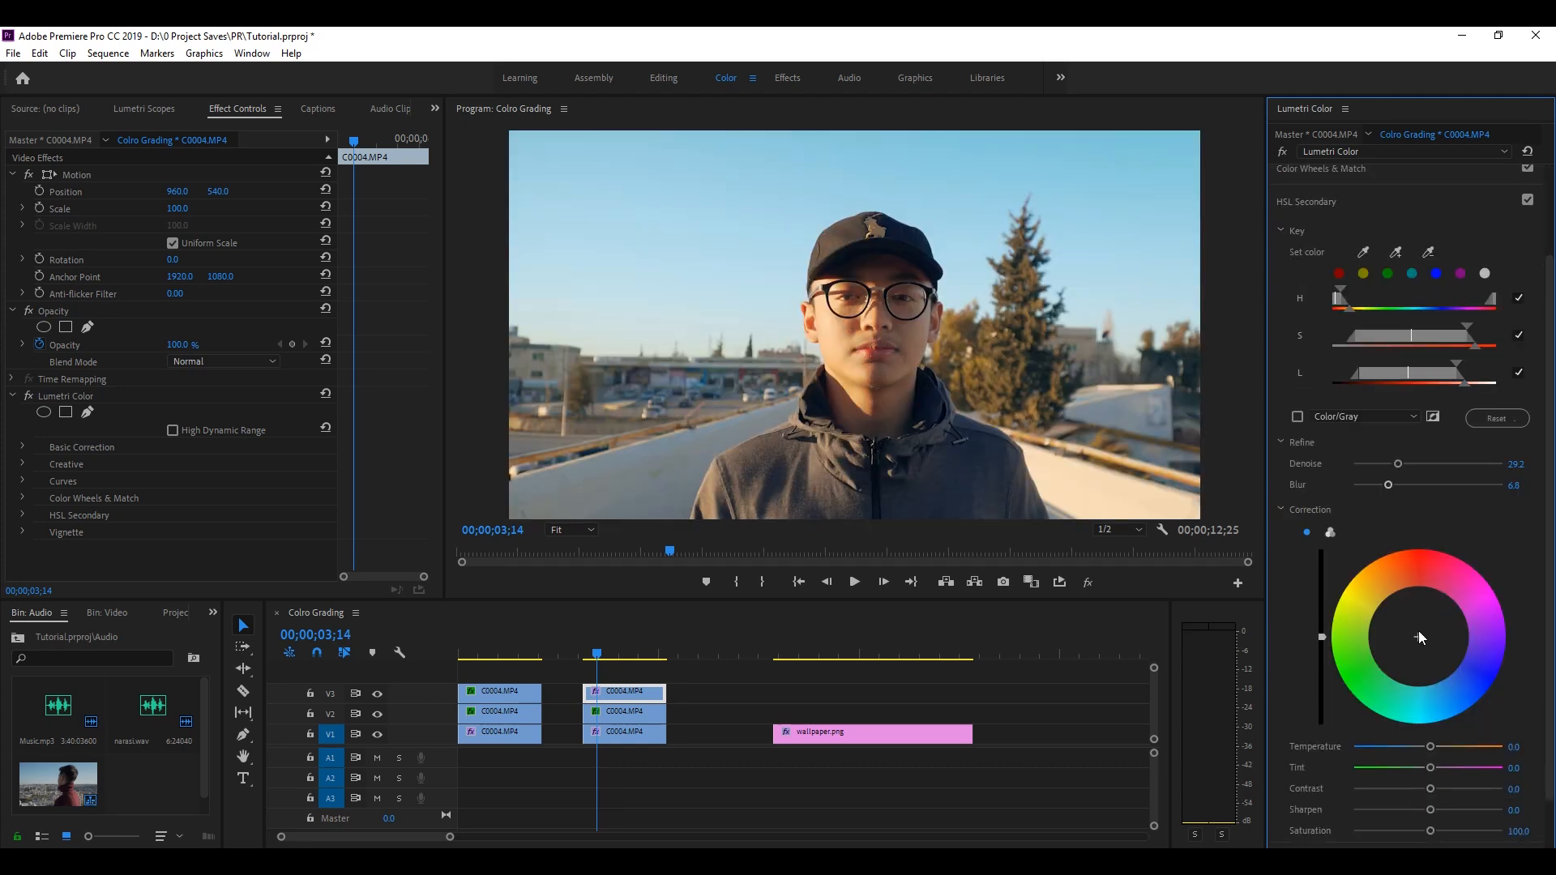
scroll(1305, 628, "down", 1)
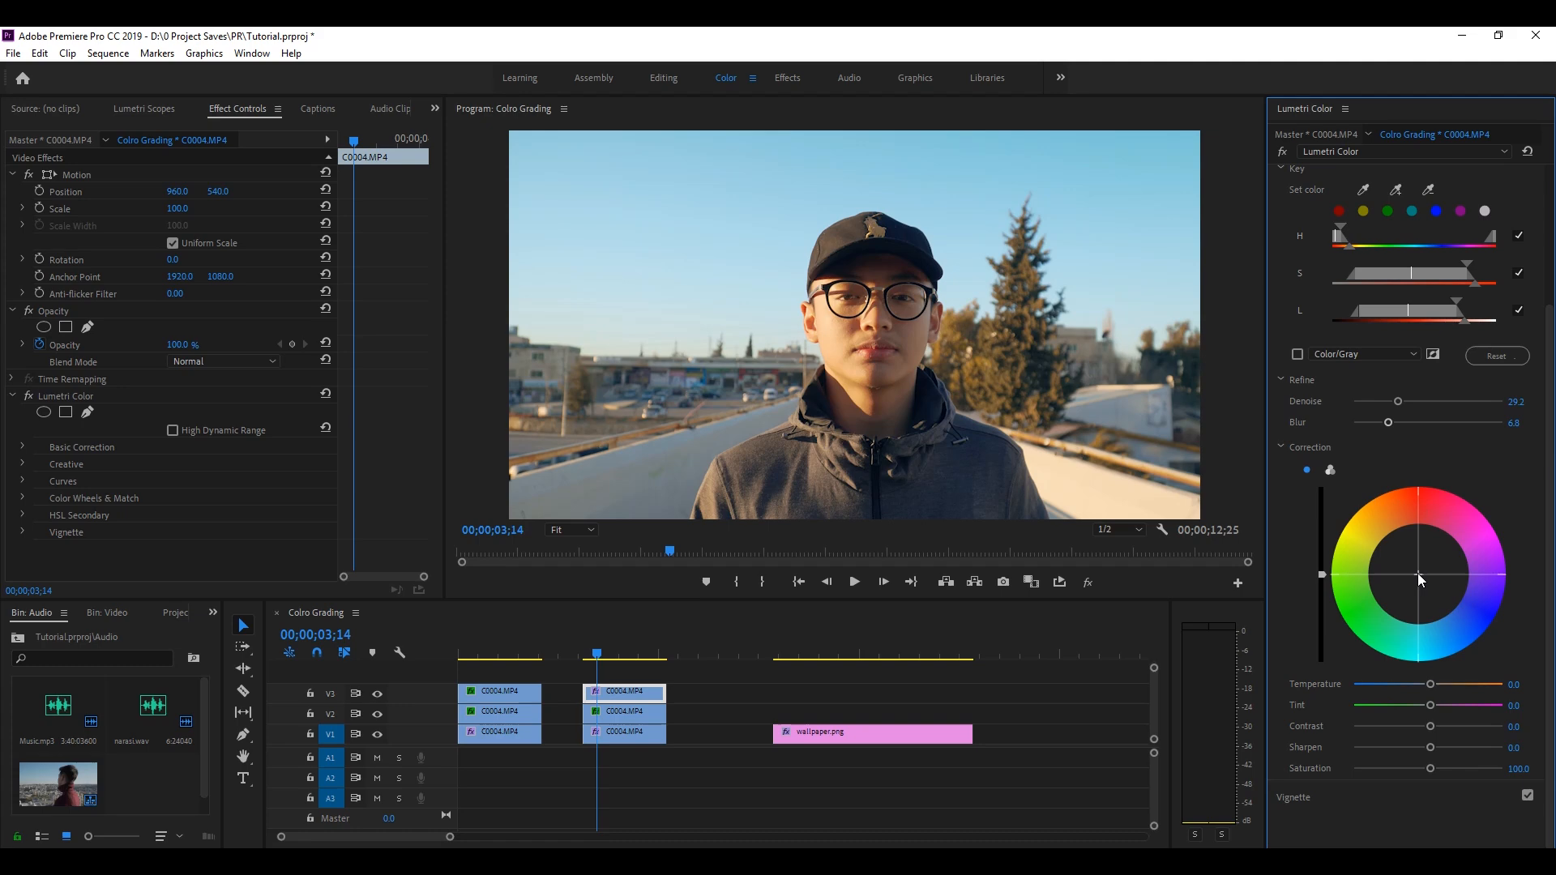
left_click_drag(1419, 575, 1406, 552)
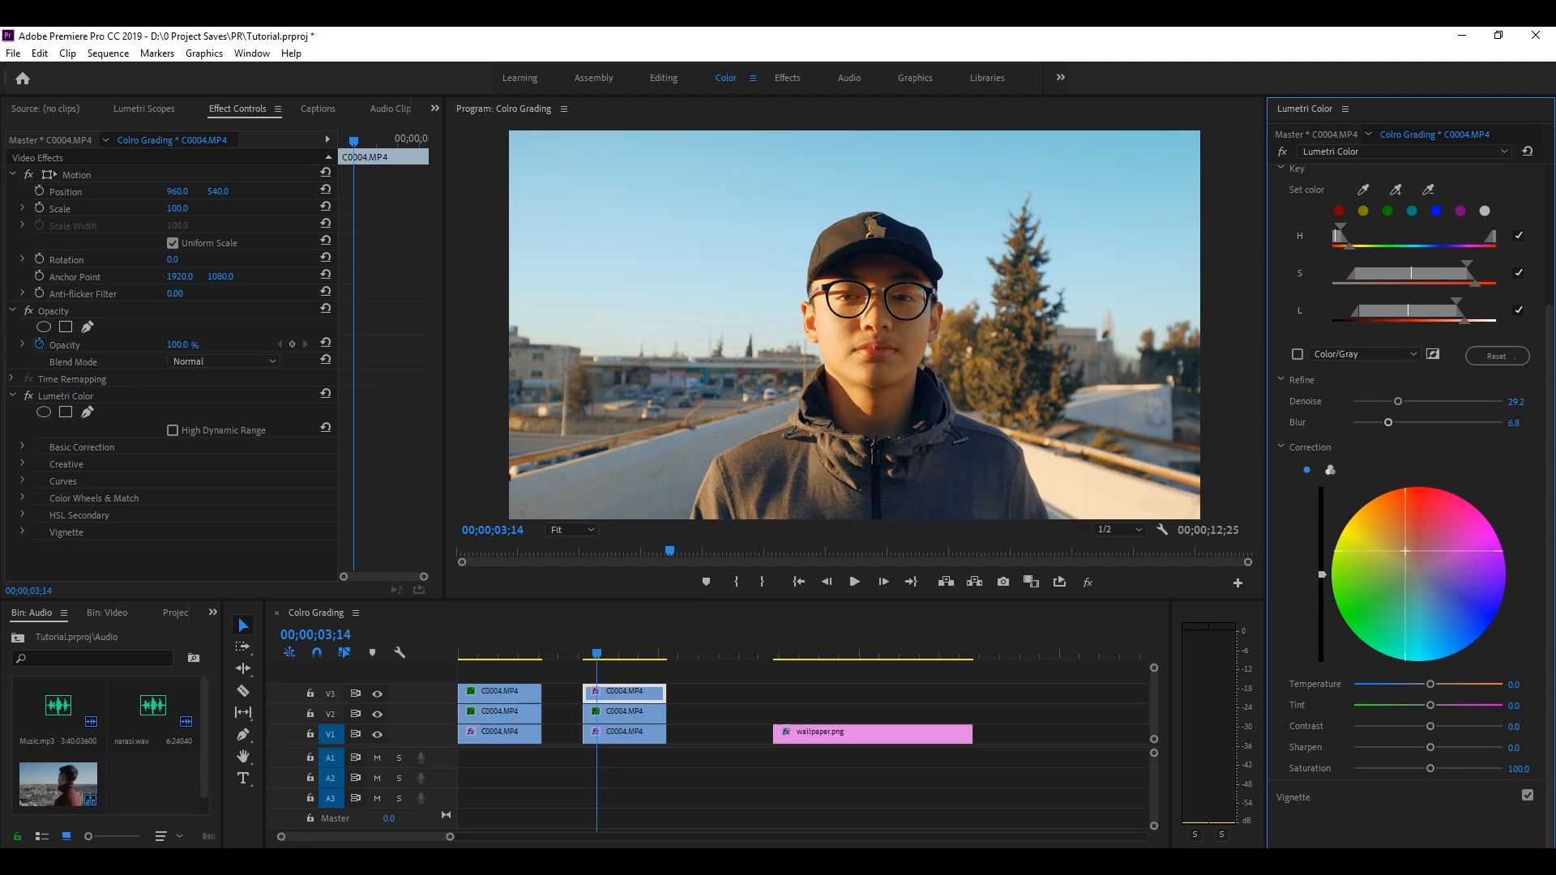
double_click(1406, 552)
left_click_drag(1413, 561, 1409, 559)
double_click(1418, 617)
Warm the keyed skin to temperature 22.2 and raise its brightness slightly in the HSL Secondary correction, comparing it with HSL Secondary off
left_click_drag(1430, 685, 1454, 678)
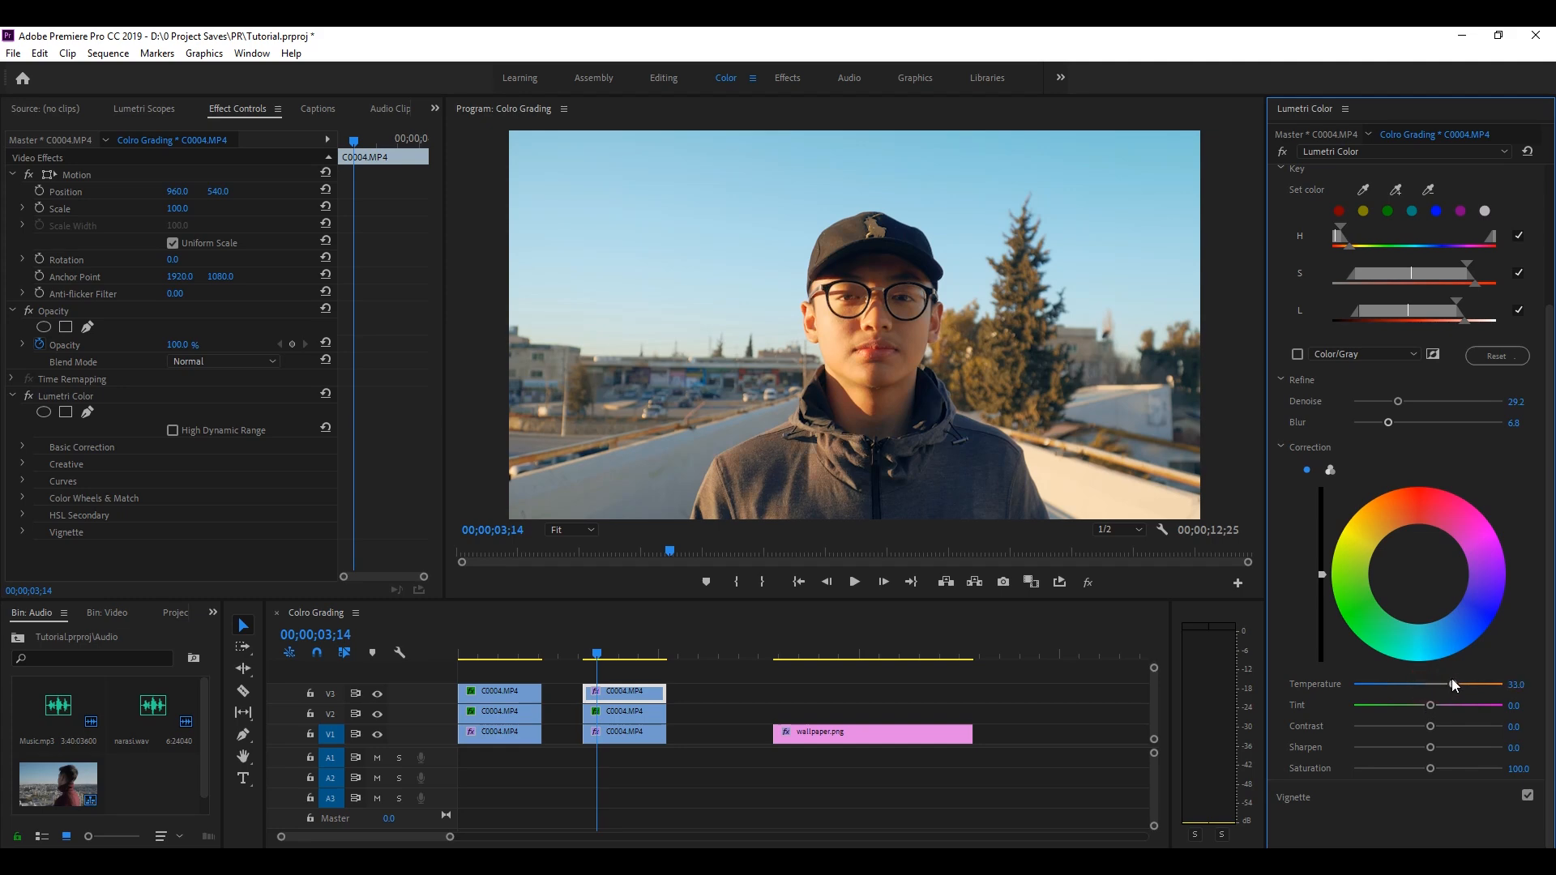
left_click_drag(1459, 678, 1432, 676)
left_click_drag(1444, 682, 1448, 683)
scroll(1378, 418, "up", 2)
left_click(1528, 235)
left_click(1528, 235)
left_click(1528, 235)
left_click(1528, 235)
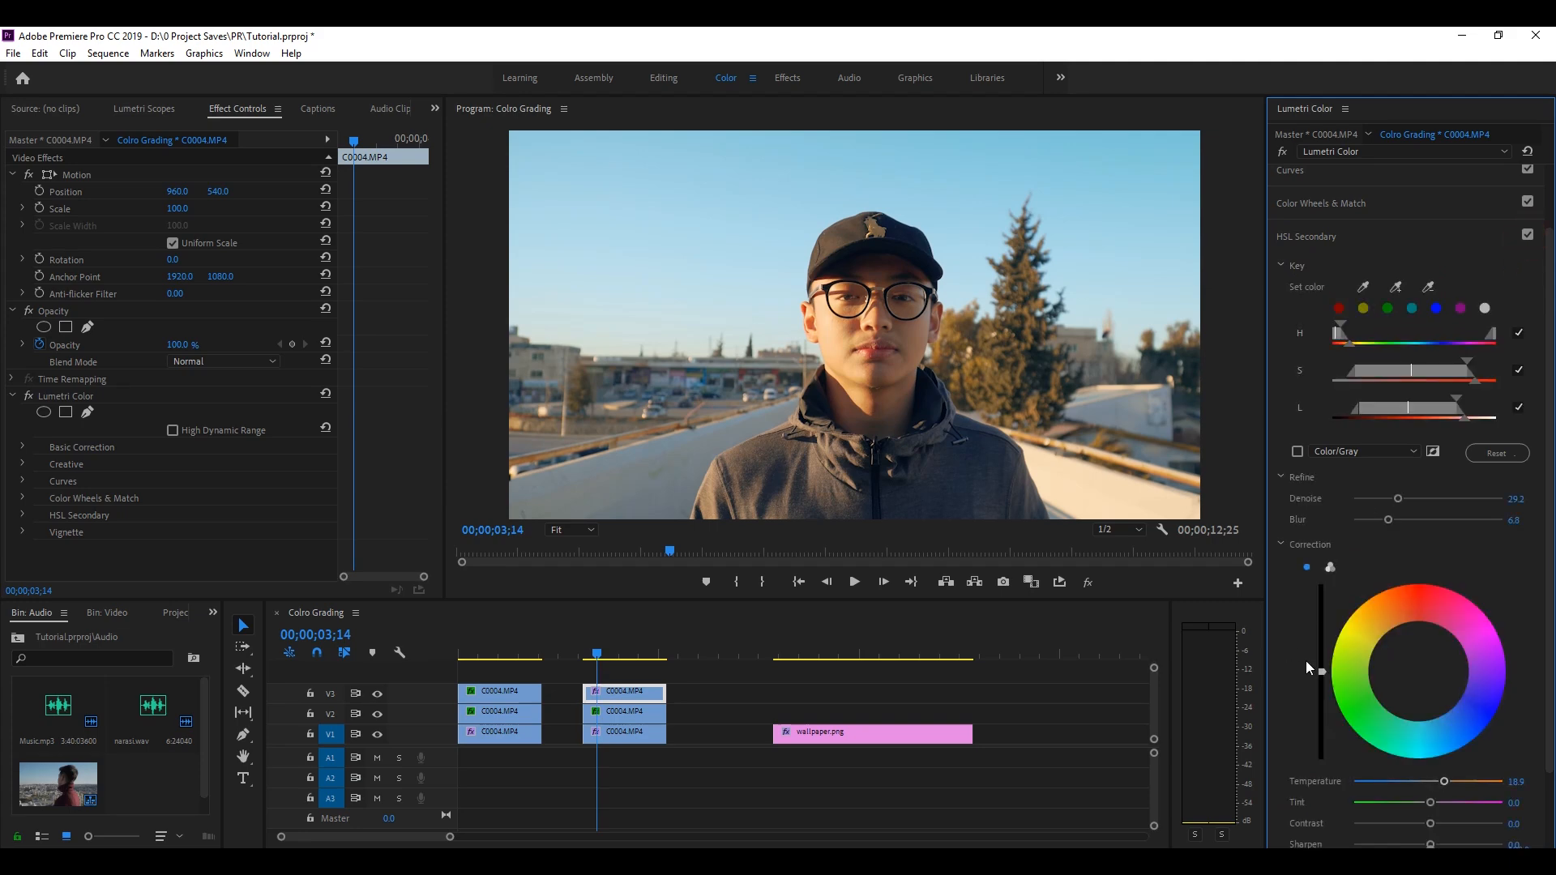
scroll(1303, 660, "down", 2)
left_click_drag(1322, 575, 1322, 571)
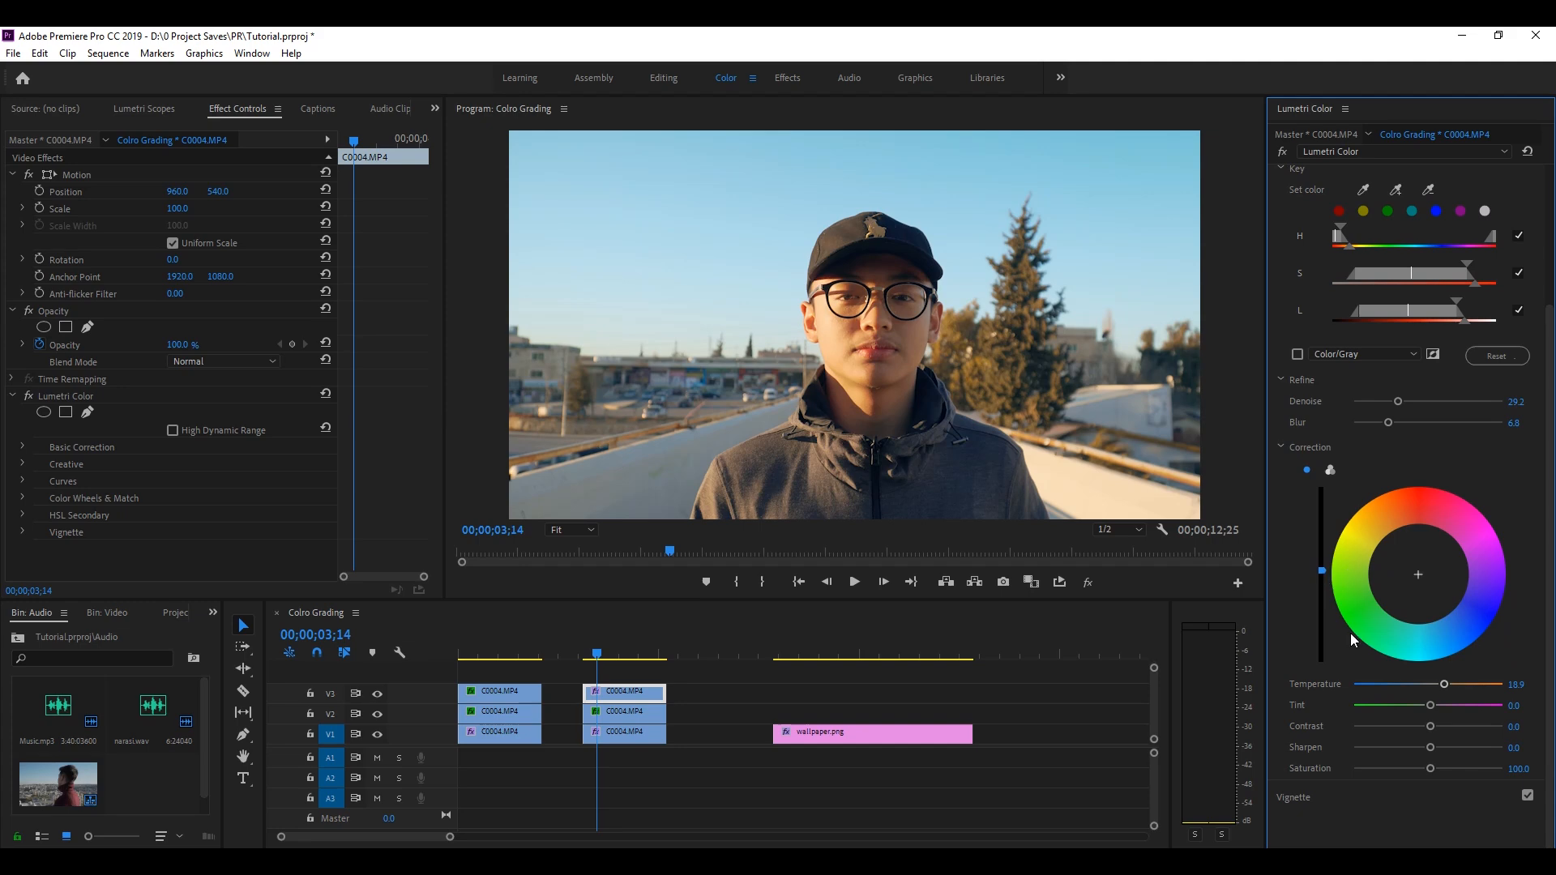
left_click_drag(1445, 685, 1445, 685)
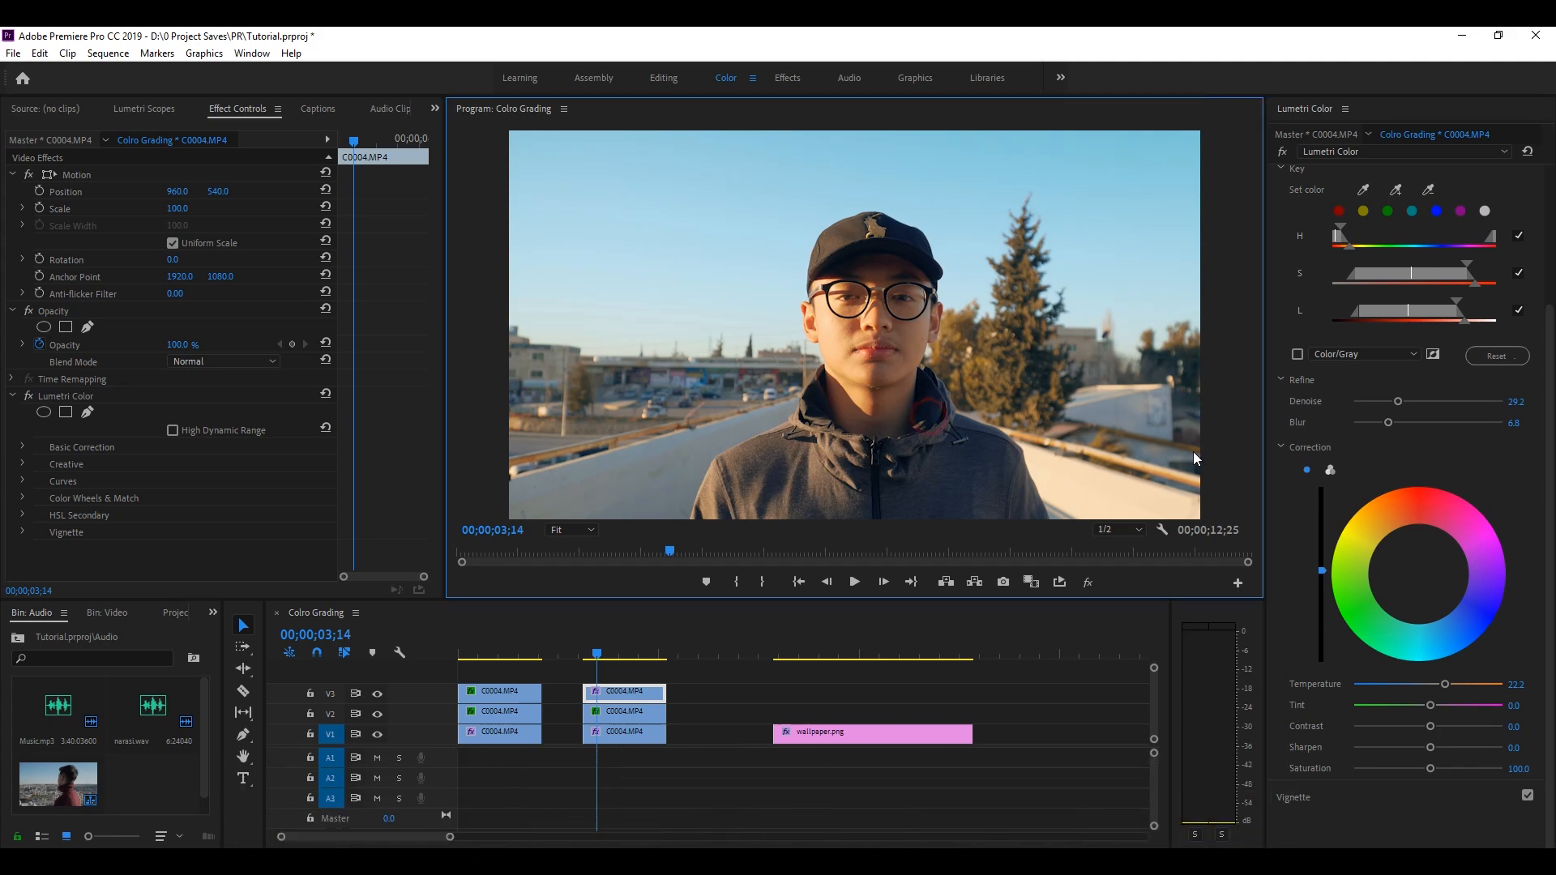
Save the project and compare the skin correction by switching HSL Secondary off and on
key("ctrl+s")
scroll(1290, 371, "up", 3)
left_click(1527, 314)
left_click(1527, 315)
left_click(1527, 315)
left_click(1527, 314)
Temporarily disable the V2 and V3 clips together to compare the grade, re-enable them, and scrub through the frames
left_click(685, 698)
left_click(640, 709)
left_click(655, 682)
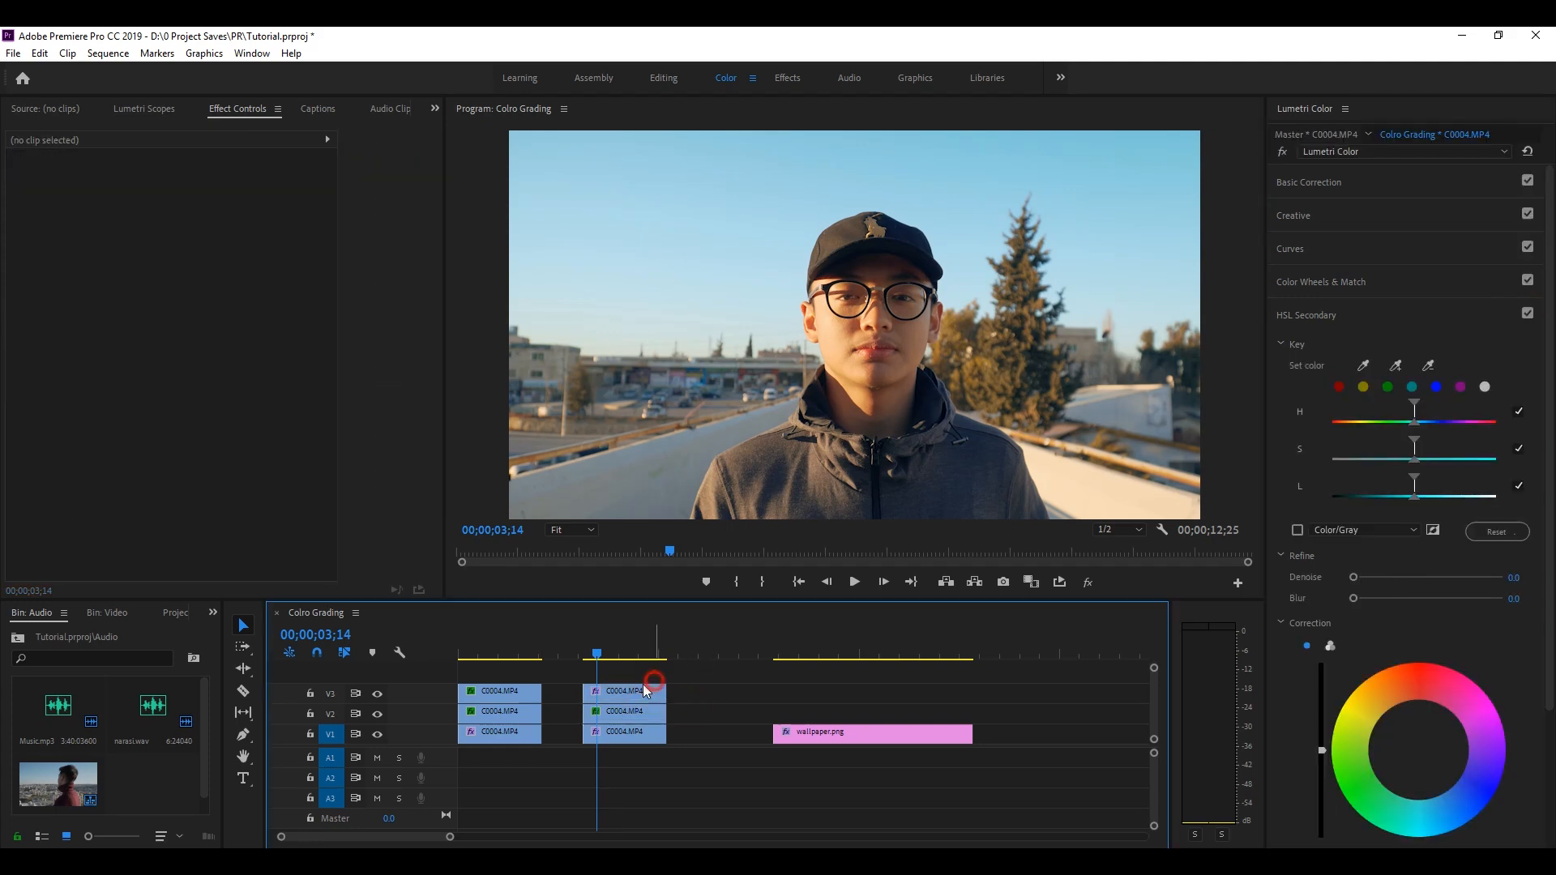
left_click(625, 711, "shift")
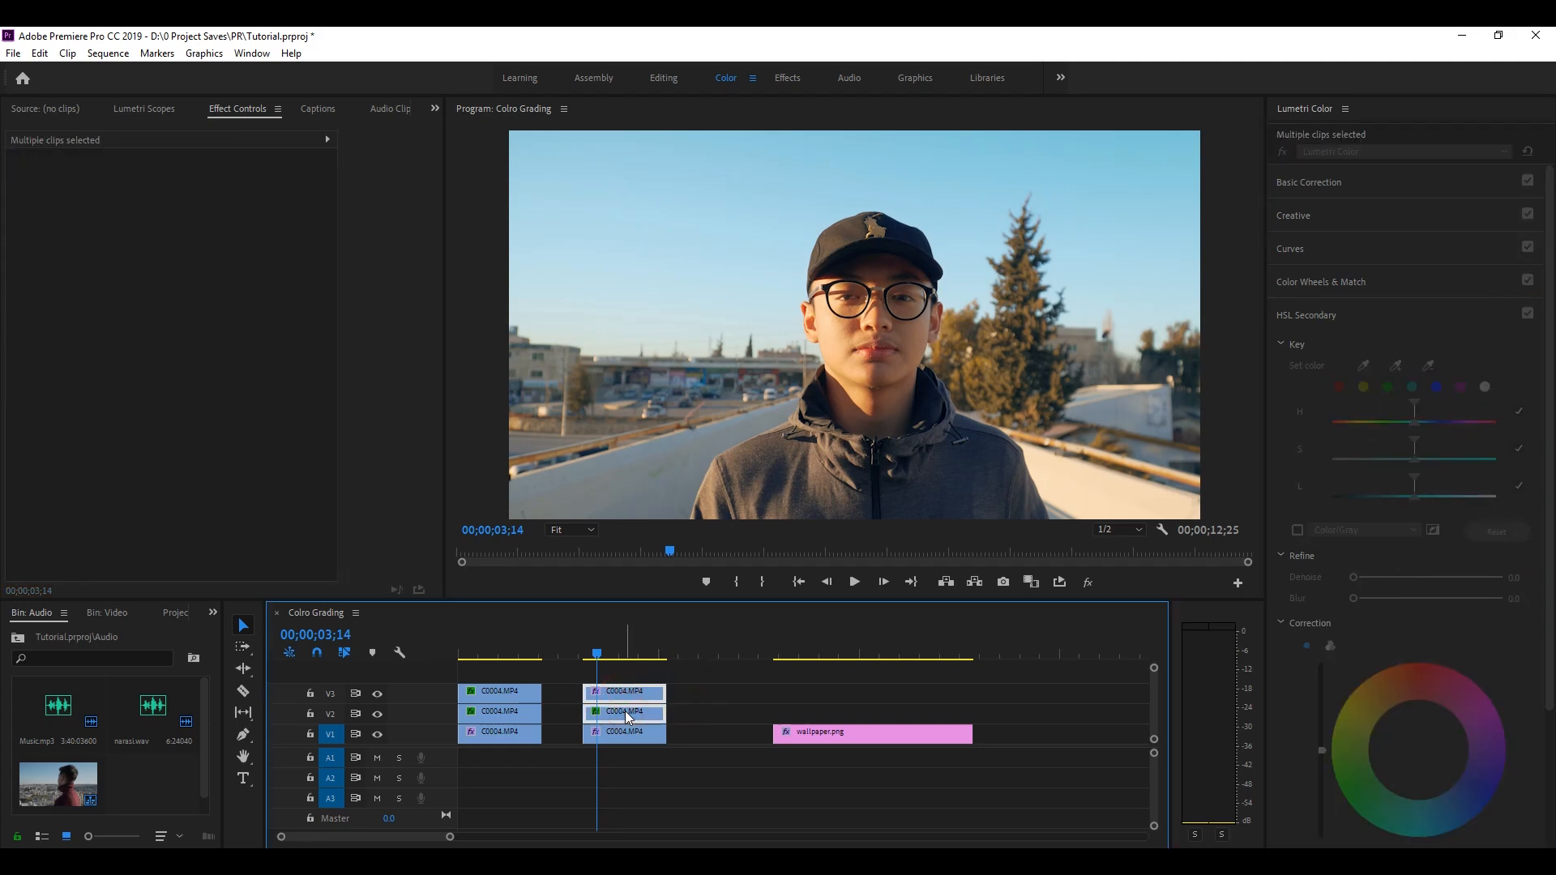
key("shift+e")
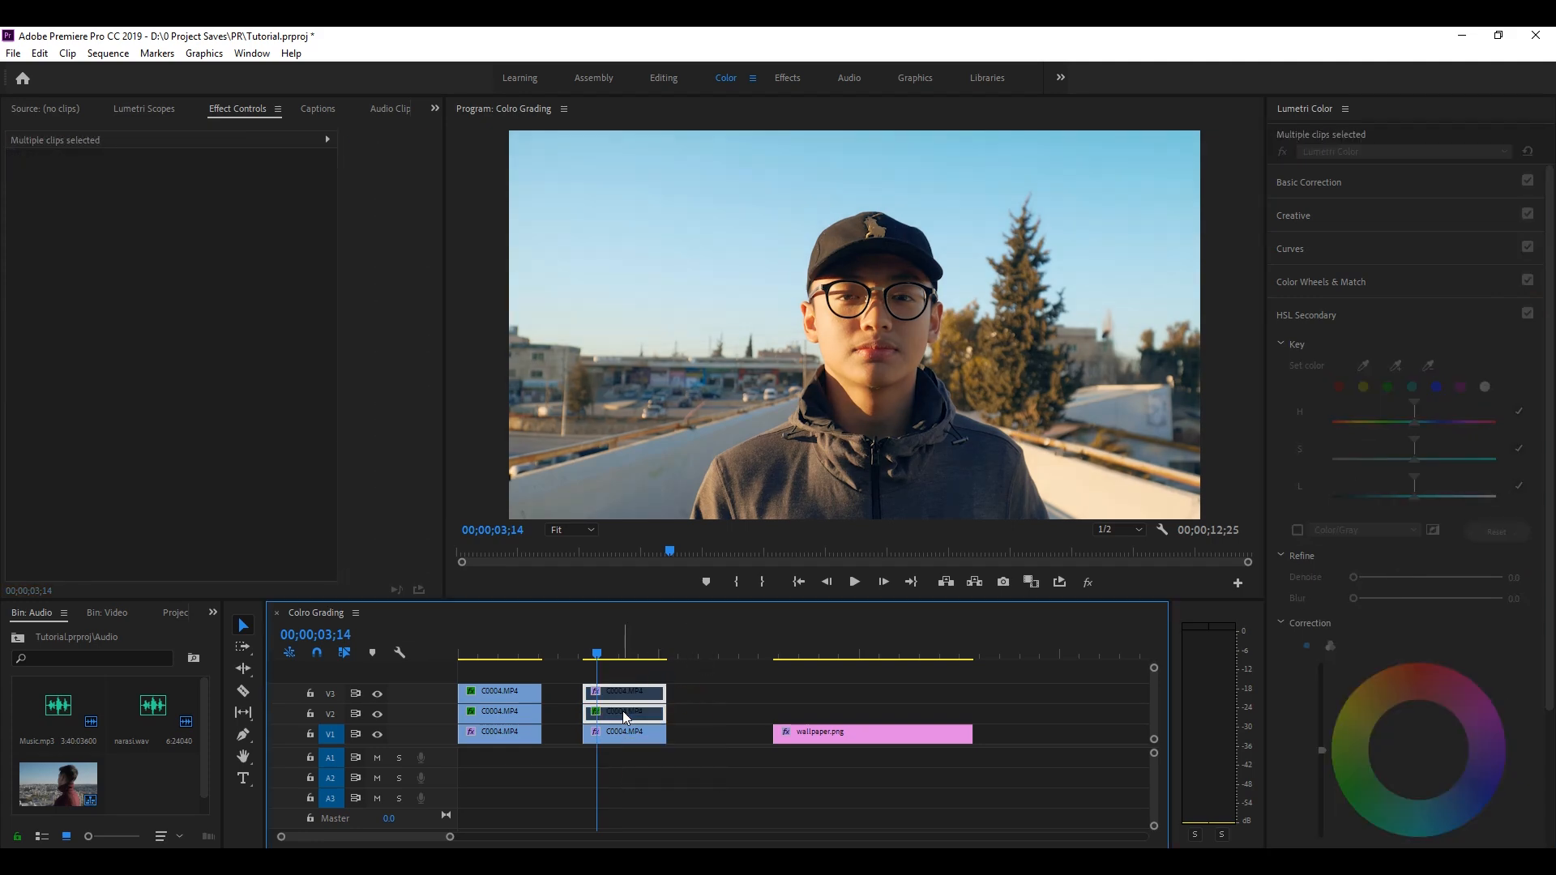
key("shift+e")
left_click(727, 693)
left_click(601, 653)
left_click_drag(610, 658, 594, 656)
left_click(673, 667)
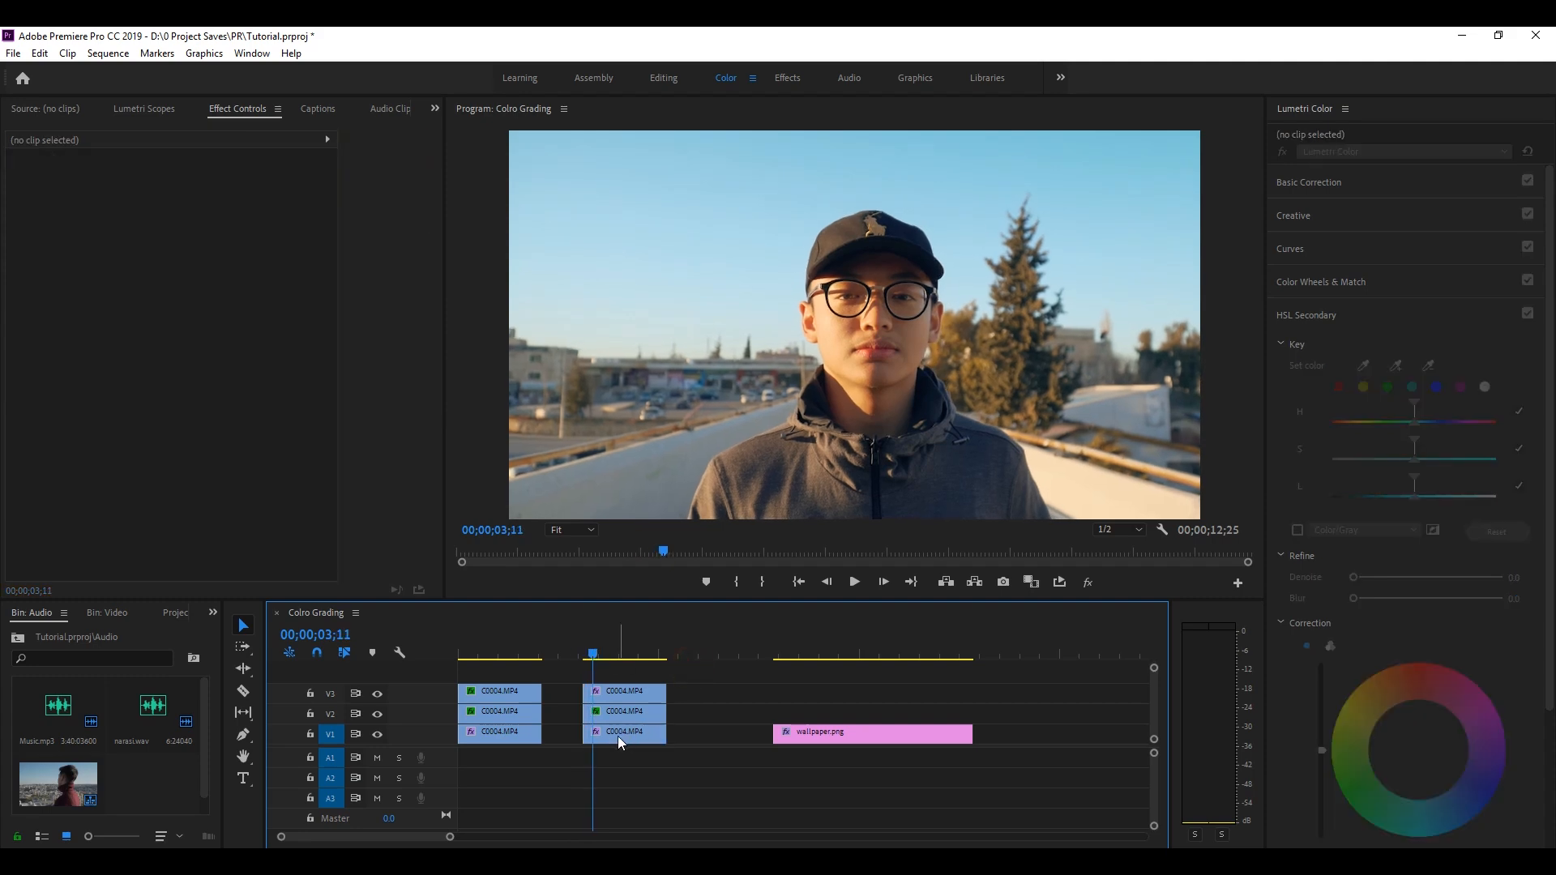
Duplicate the V1 clip into the gap before wallpaper.png and remove the Lumetri Color effect from the copy
left_click_drag(615, 736, 724, 744)
left_click(719, 689)
left_click(707, 655)
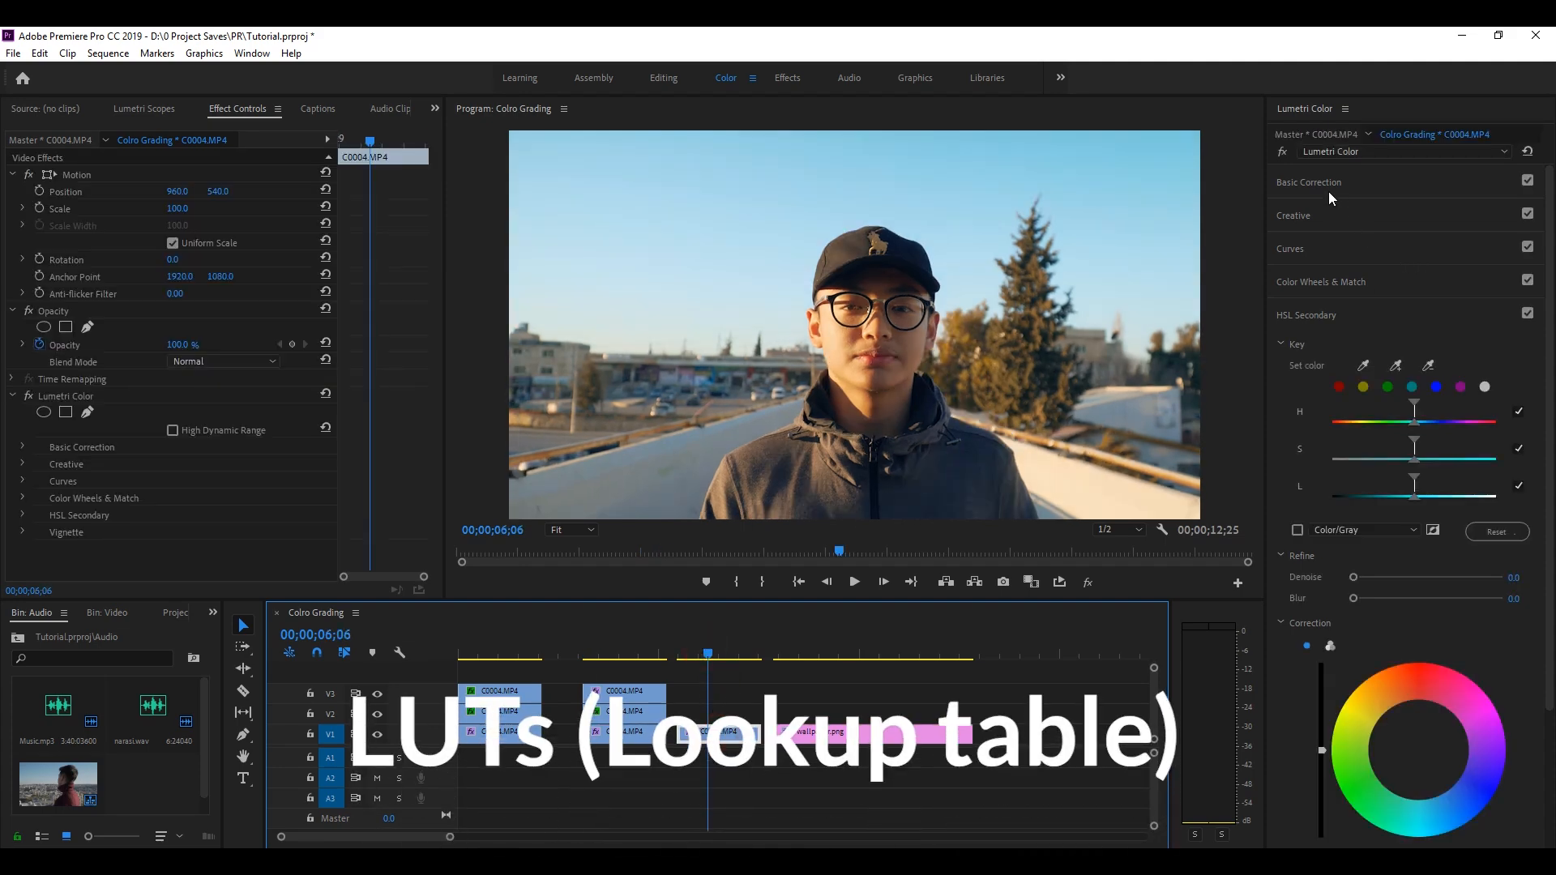
left_click(98, 397)
key("Delete")
Browse for a LUT file as the Creative look and apply Teal and Orange E0 to the ungraded copy
left_click(1295, 248)
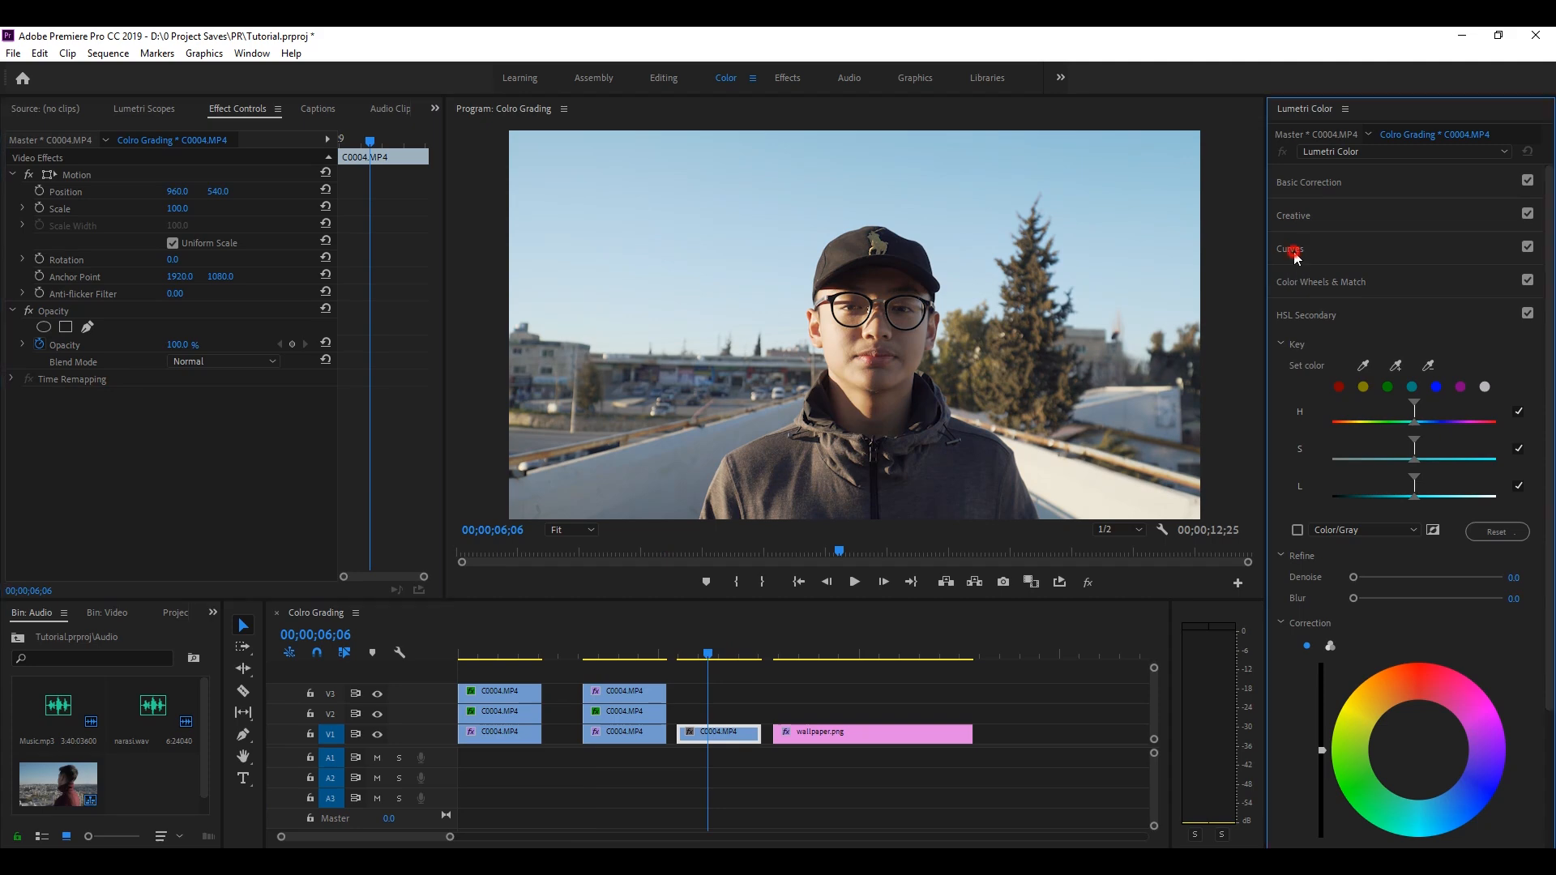
left_click(1296, 248)
left_click(1297, 216)
left_click(1290, 217)
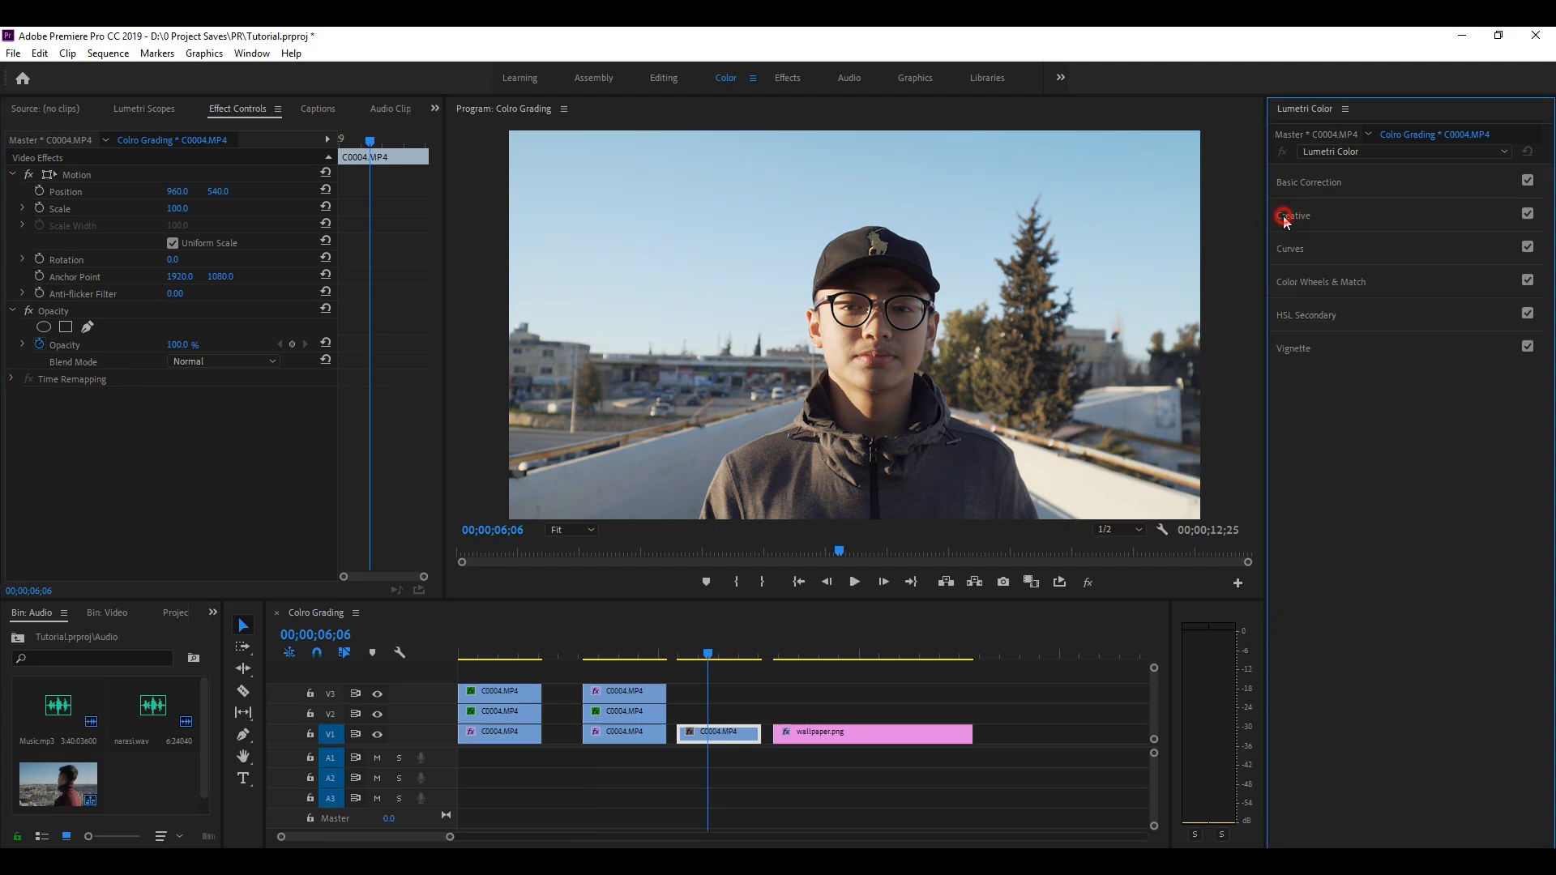
left_click(1285, 219)
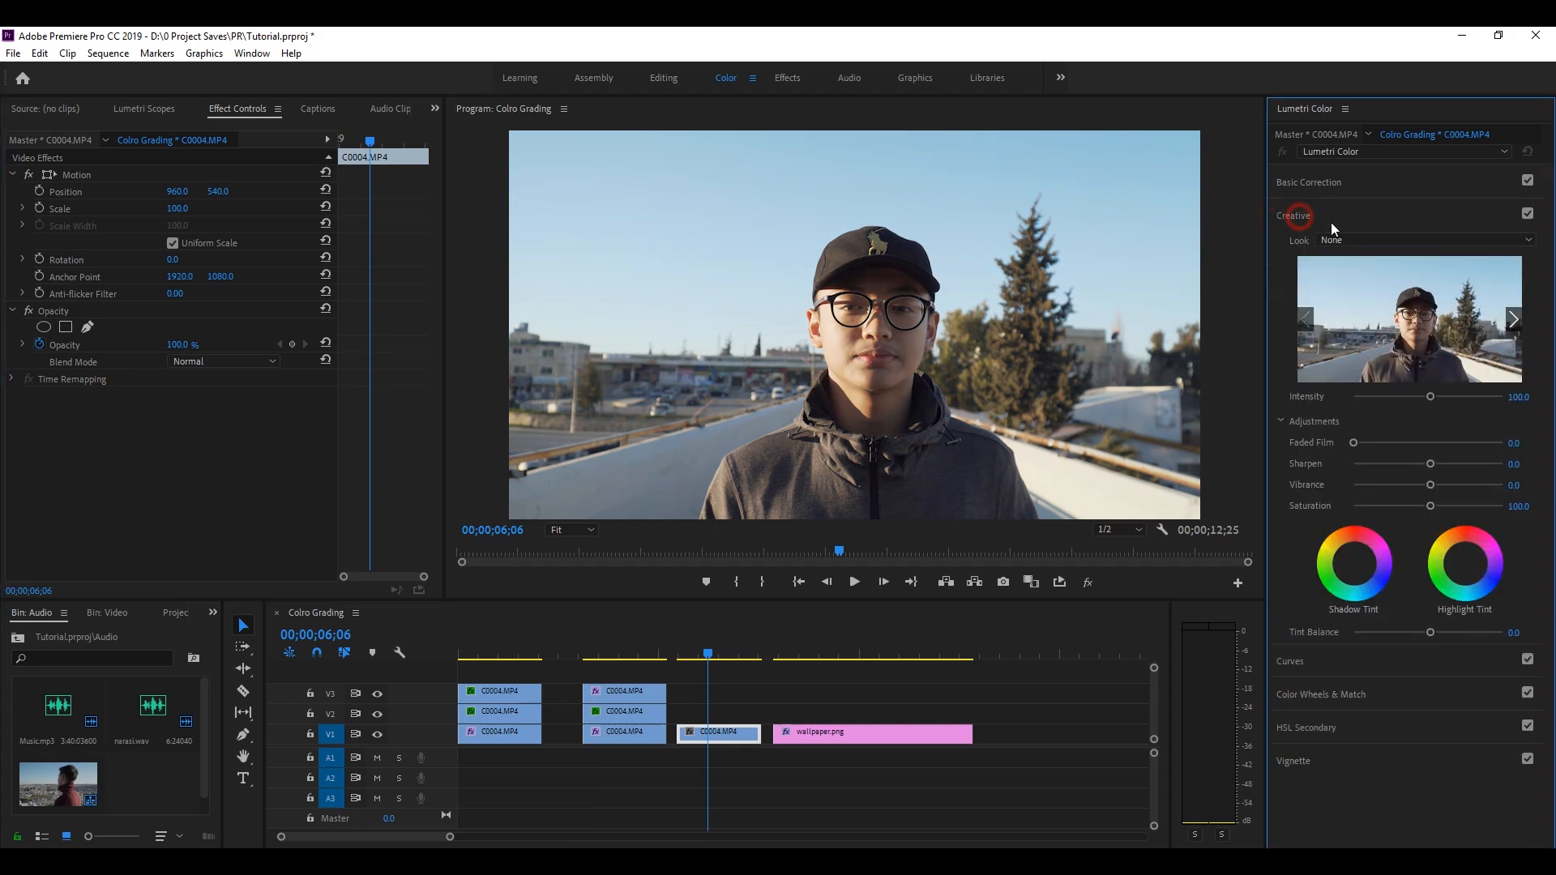
left_click(1344, 240)
left_click(1346, 289)
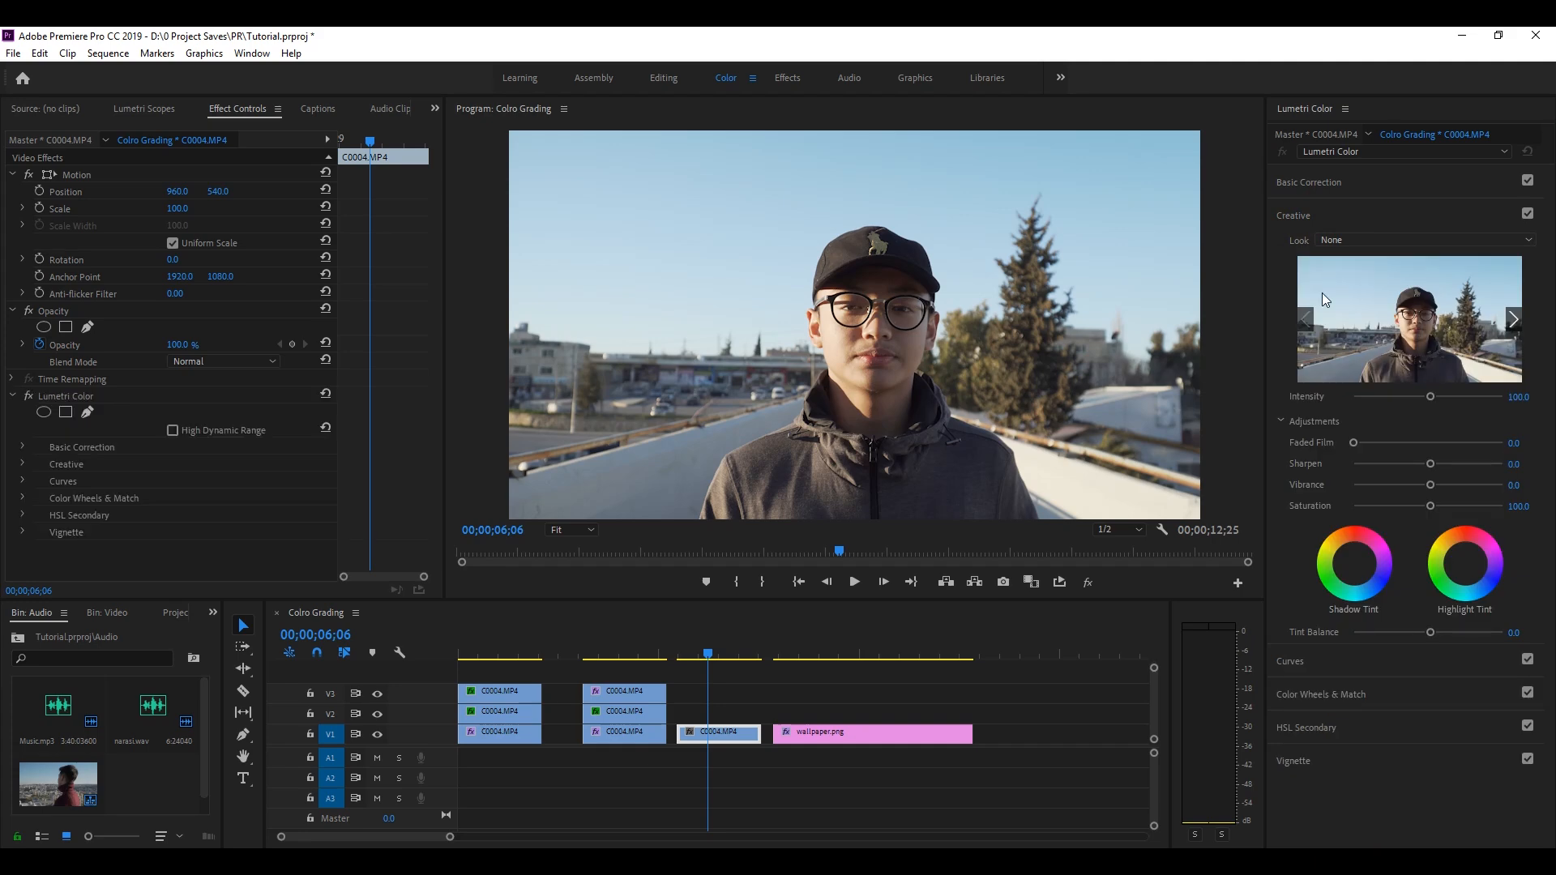
left_click(365, 301)
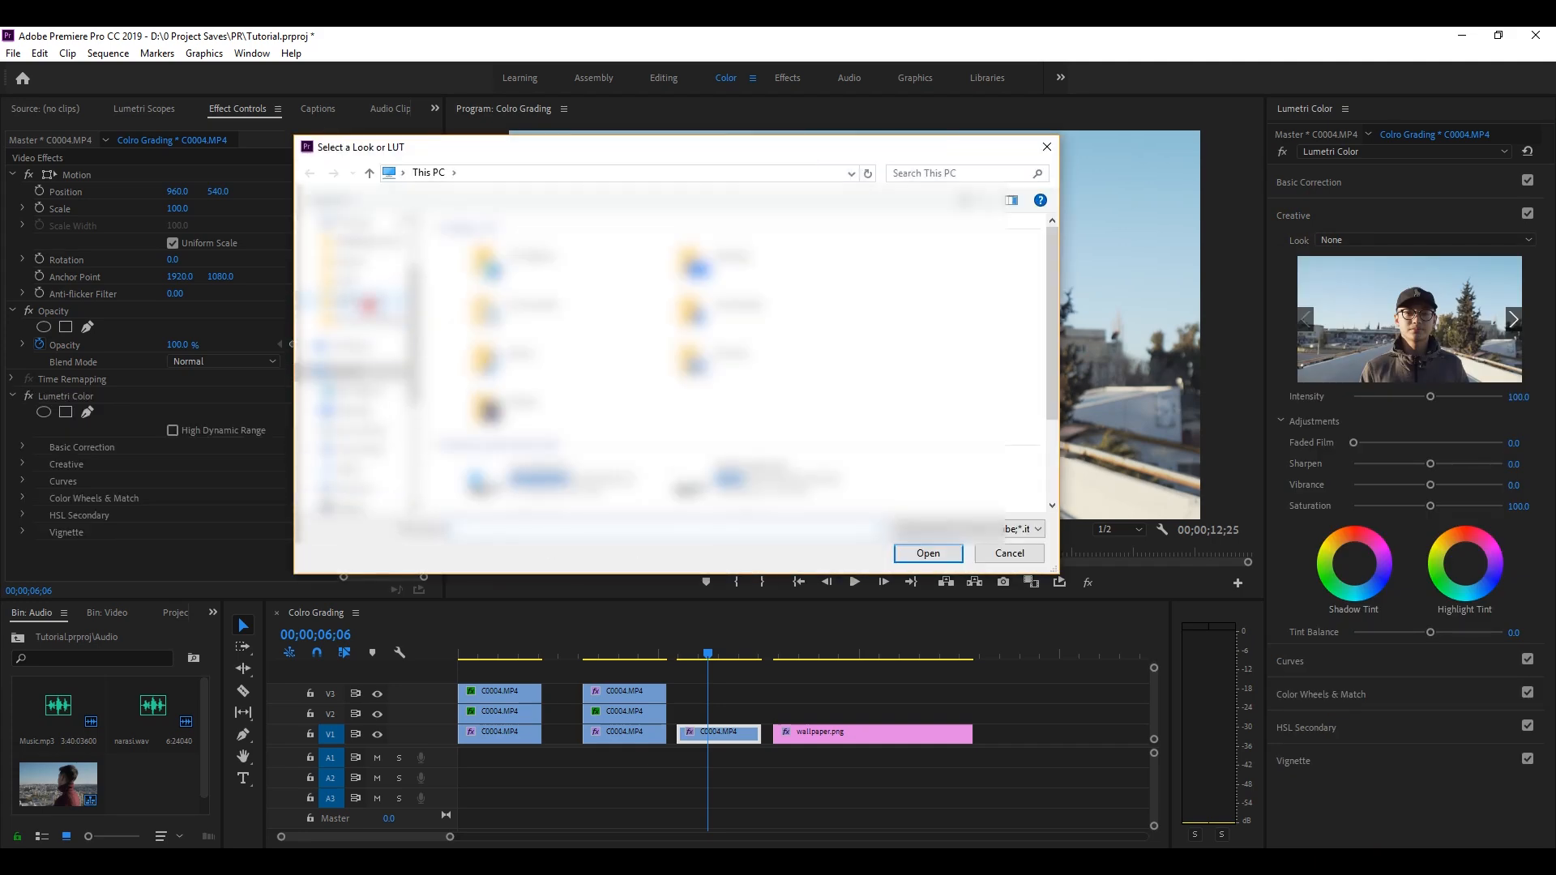
double_click(548, 418)
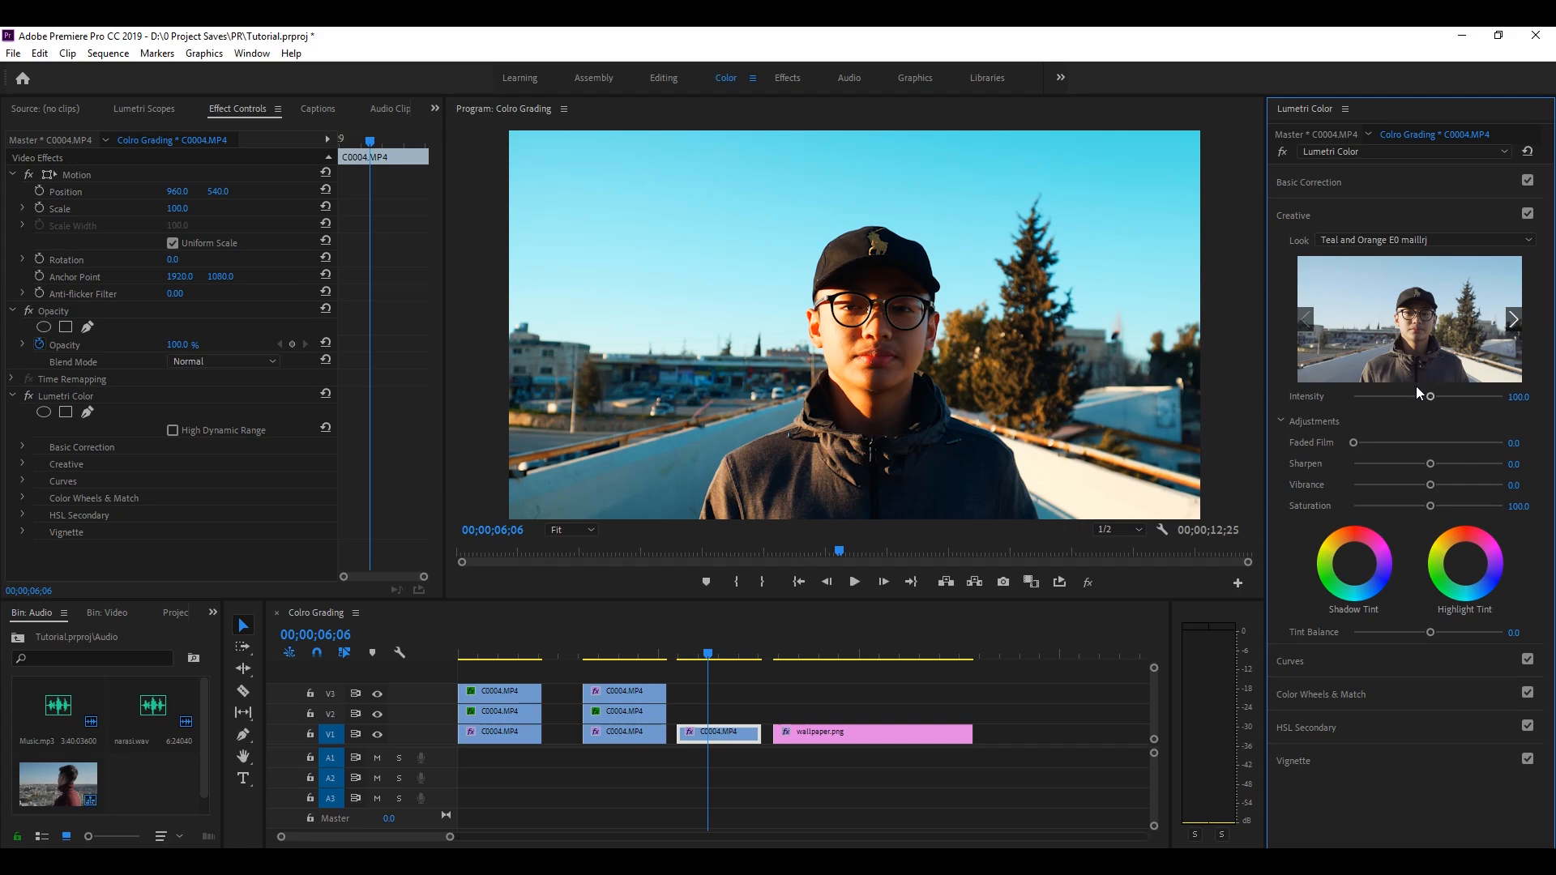
Review the Creative look choices and the Input LUT setting in Basic Correction, and return to the Creative settings
left_click(1334, 240)
left_click(1341, 243)
left_click(1328, 182)
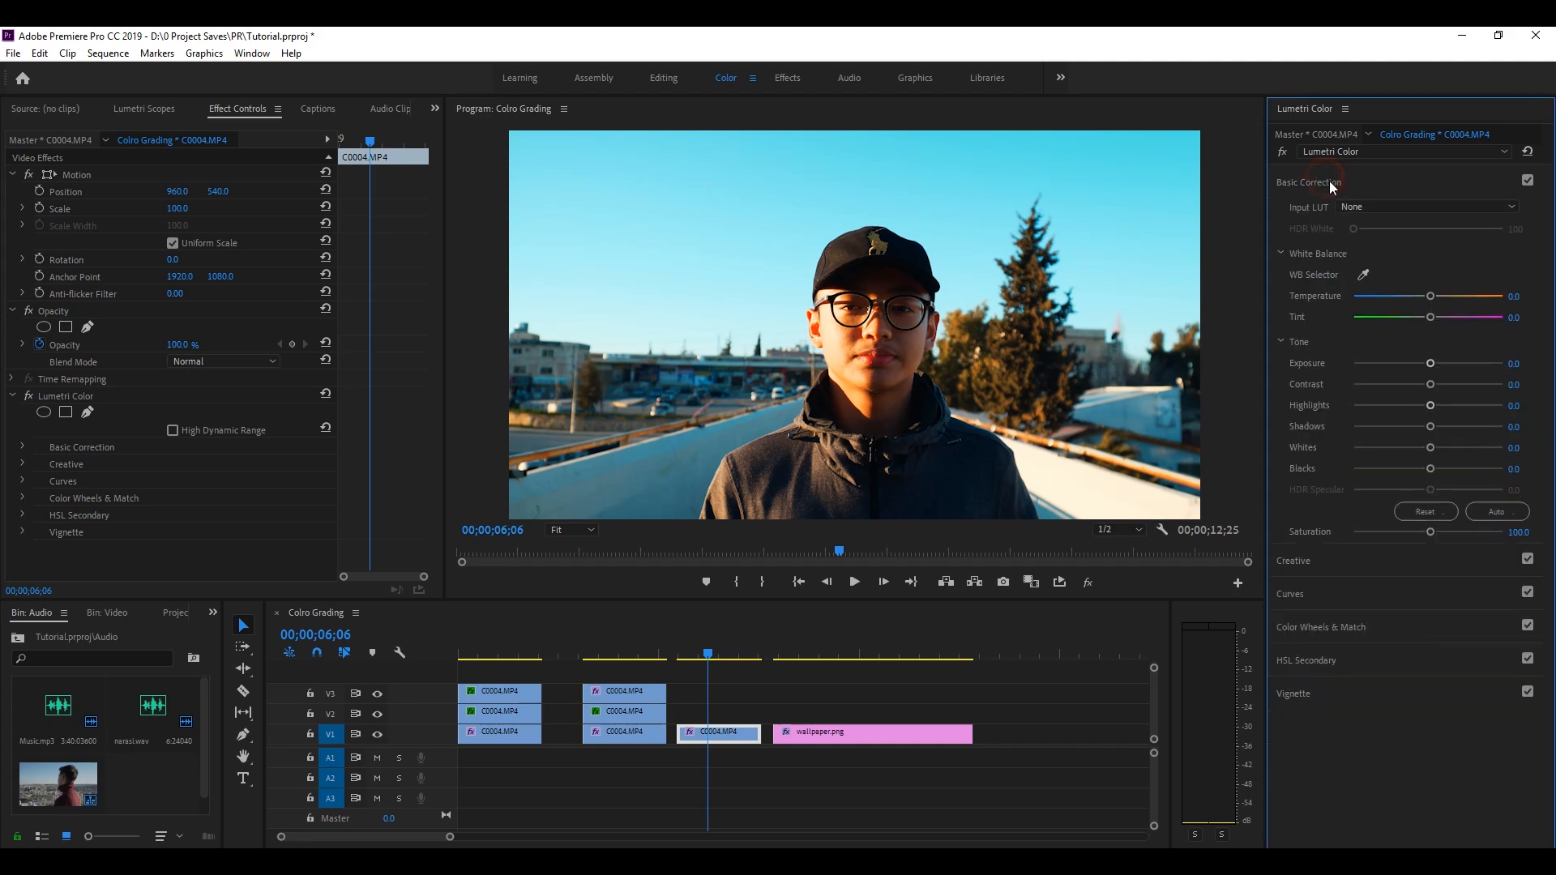
left_click(1314, 182)
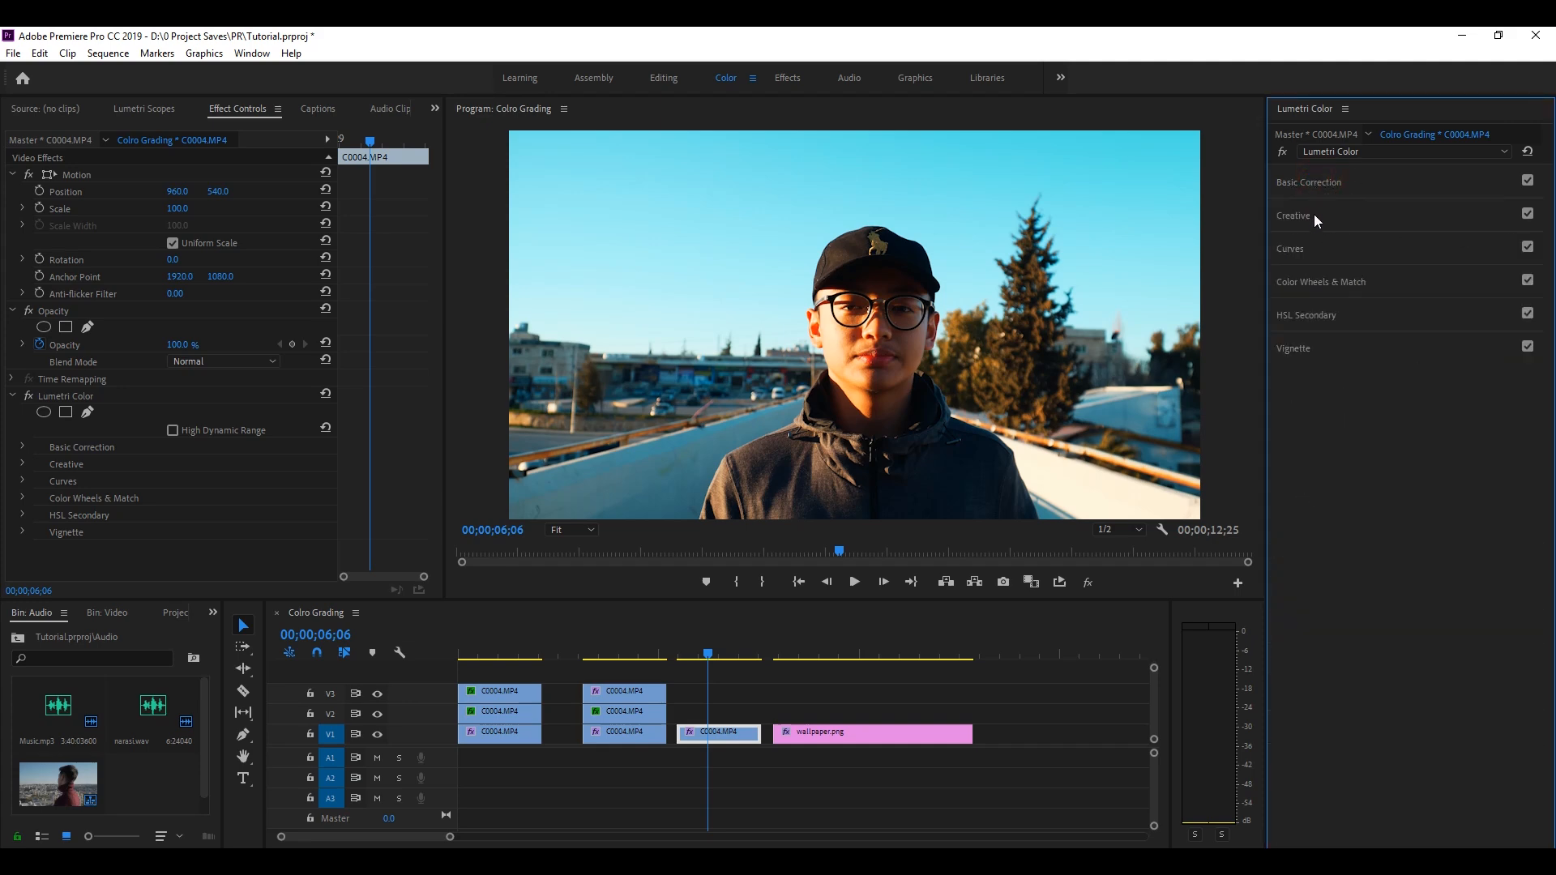
left_click(1310, 218)
left_click(1356, 241)
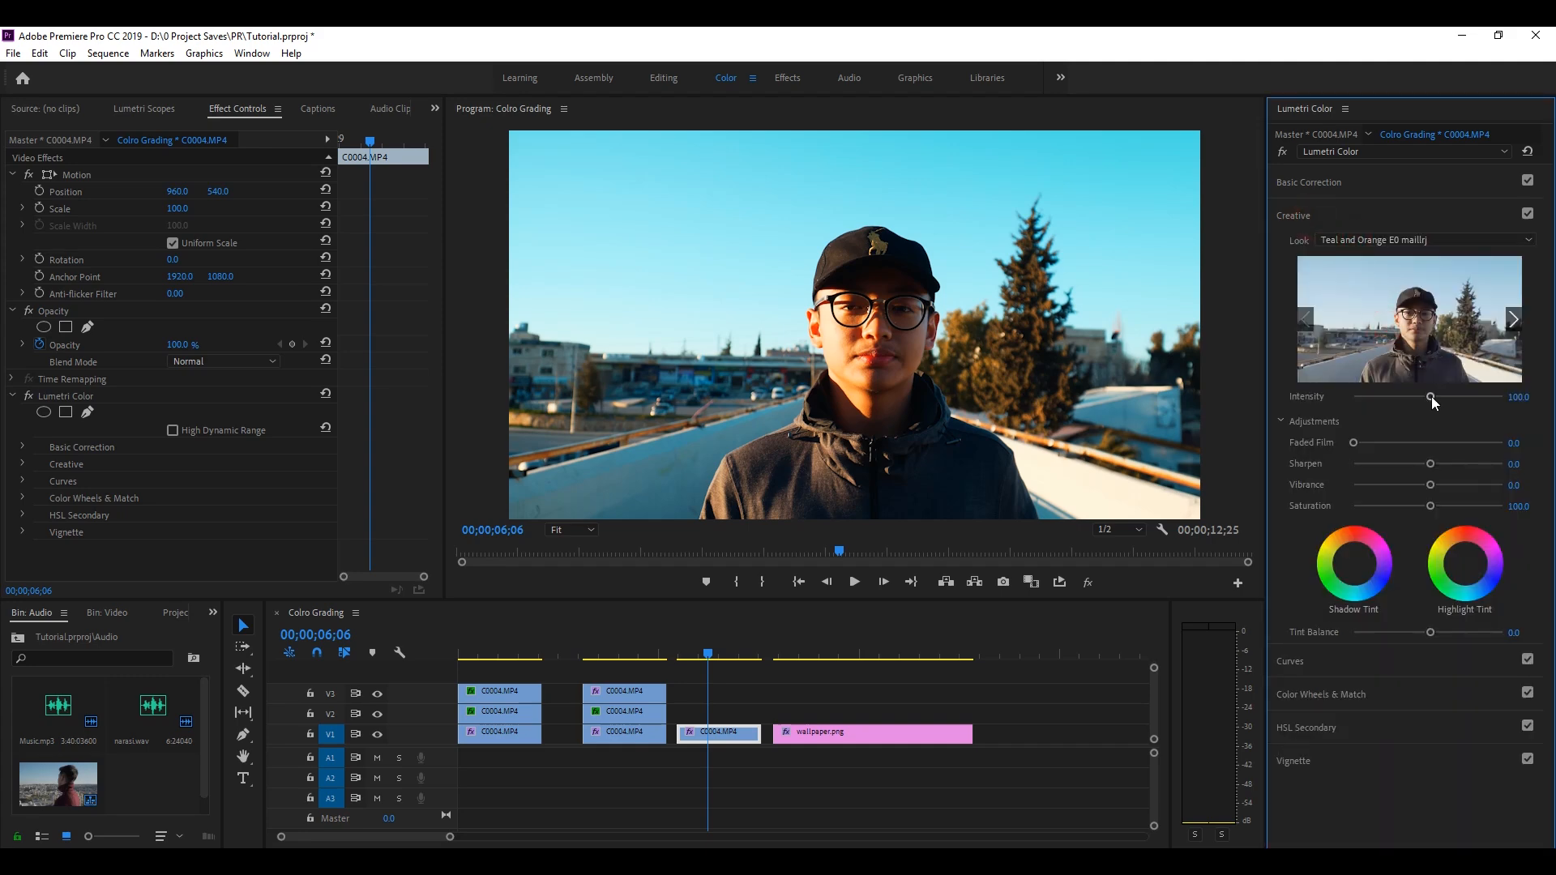
Reduce the Teal and Orange look's intensity to 59.5 and toggle the Creative adjustments off and on to compare the image
left_click_drag(1430, 396, 1385, 386)
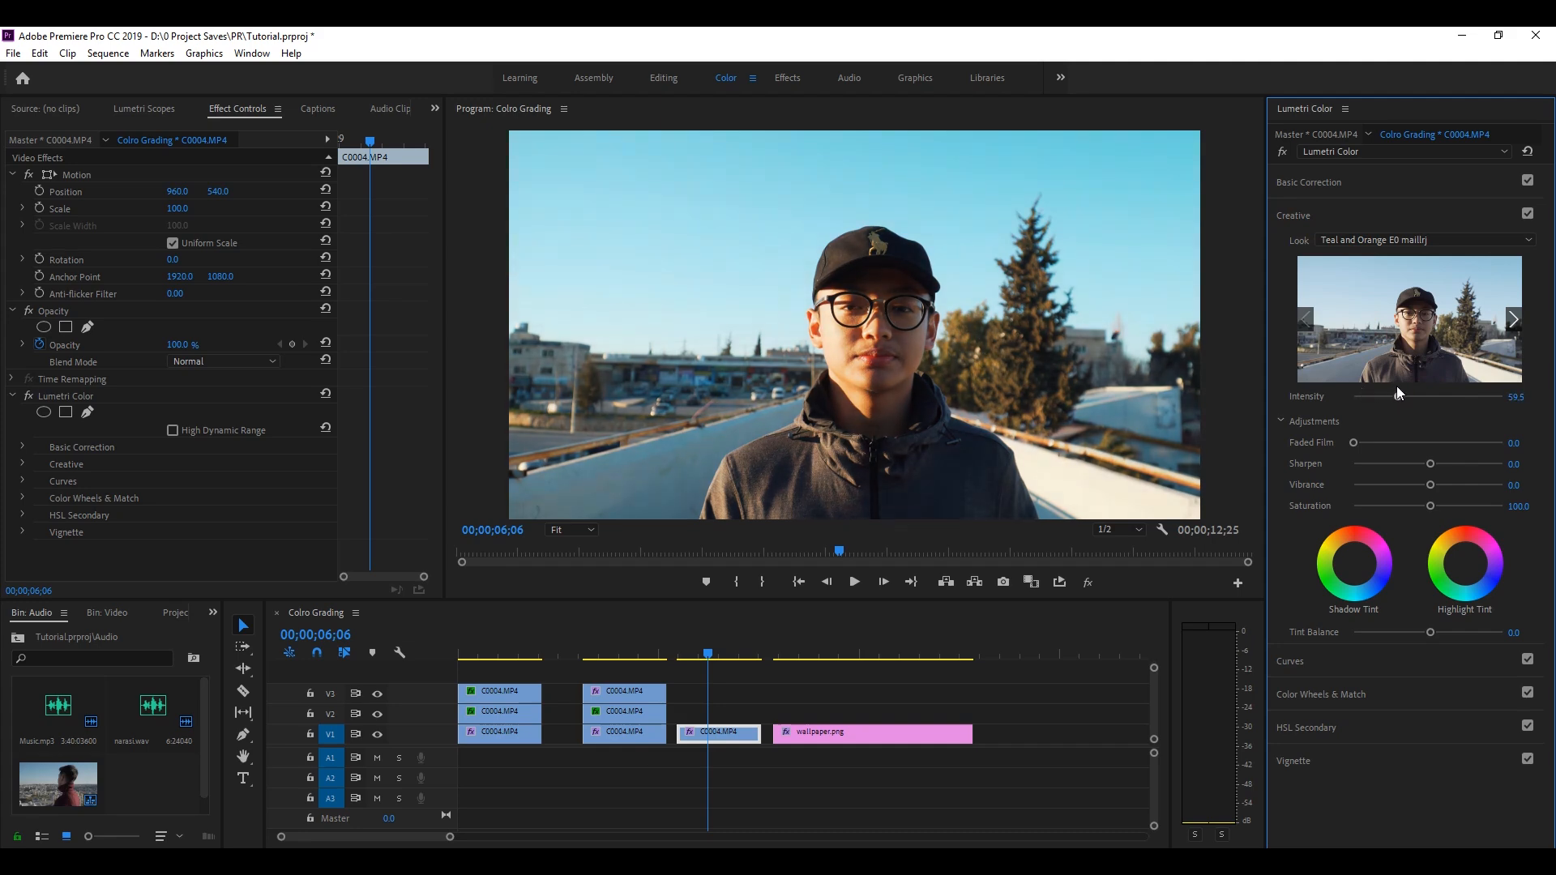
left_click_drag(1397, 394, 1397, 394)
left_click(1528, 214)
left_click(1528, 214)
left_click(1528, 214)
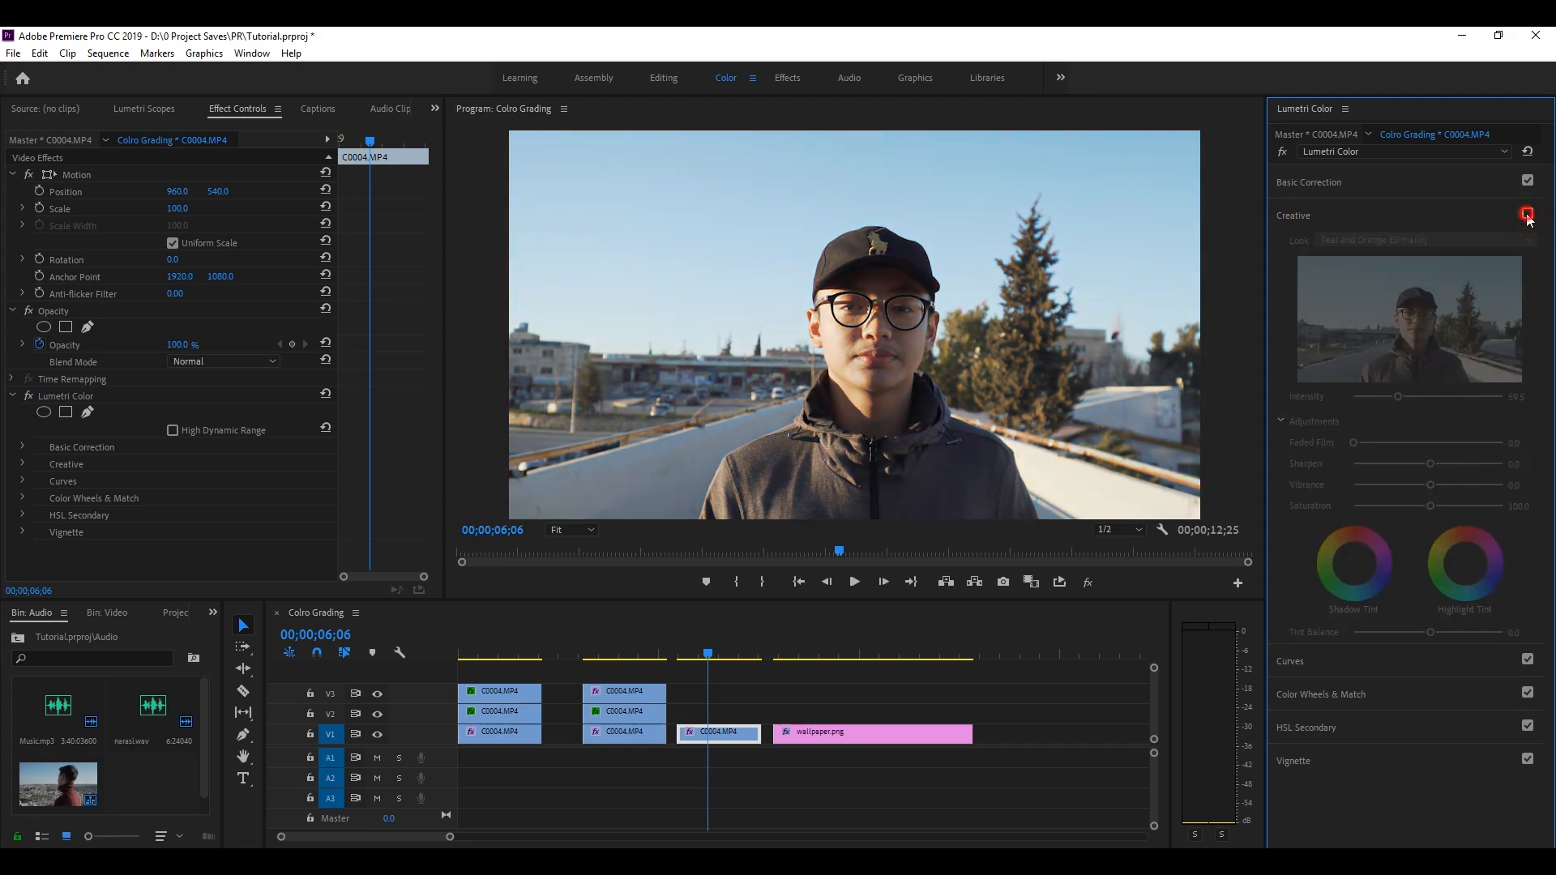
left_click(1528, 214)
left_click(1528, 214)
left_click(1528, 214)
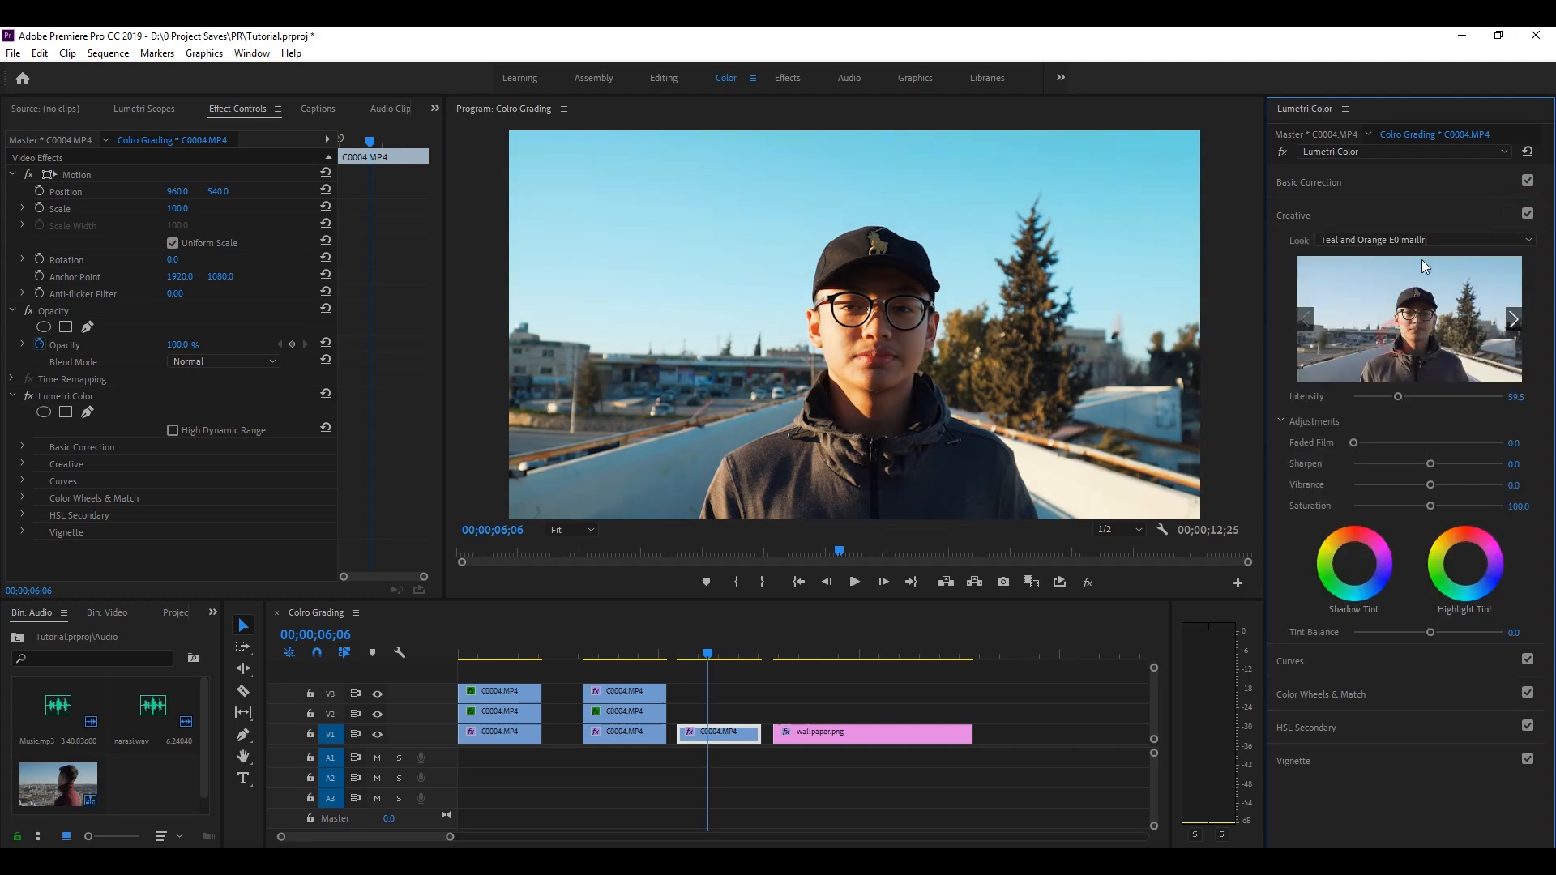
Delete the LUT-graded C0004.MP4 copy before wallpaper.png and move the playhead to 00;00;03;16 over the second clip stack
left_click(748, 711)
left_click(747, 731)
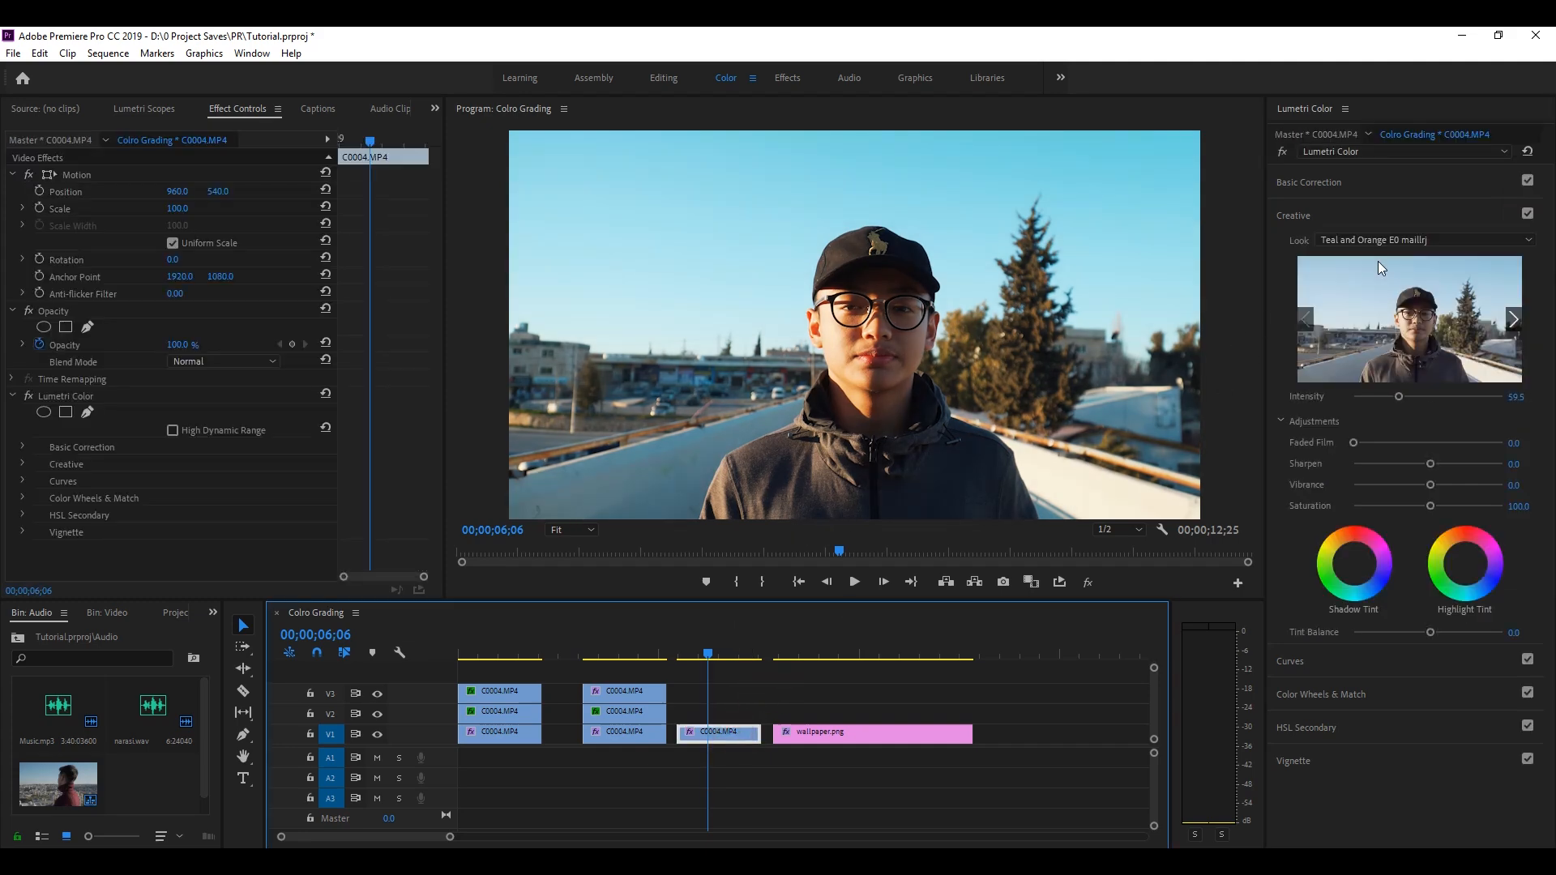
left_click(1311, 215)
left_click(1312, 216)
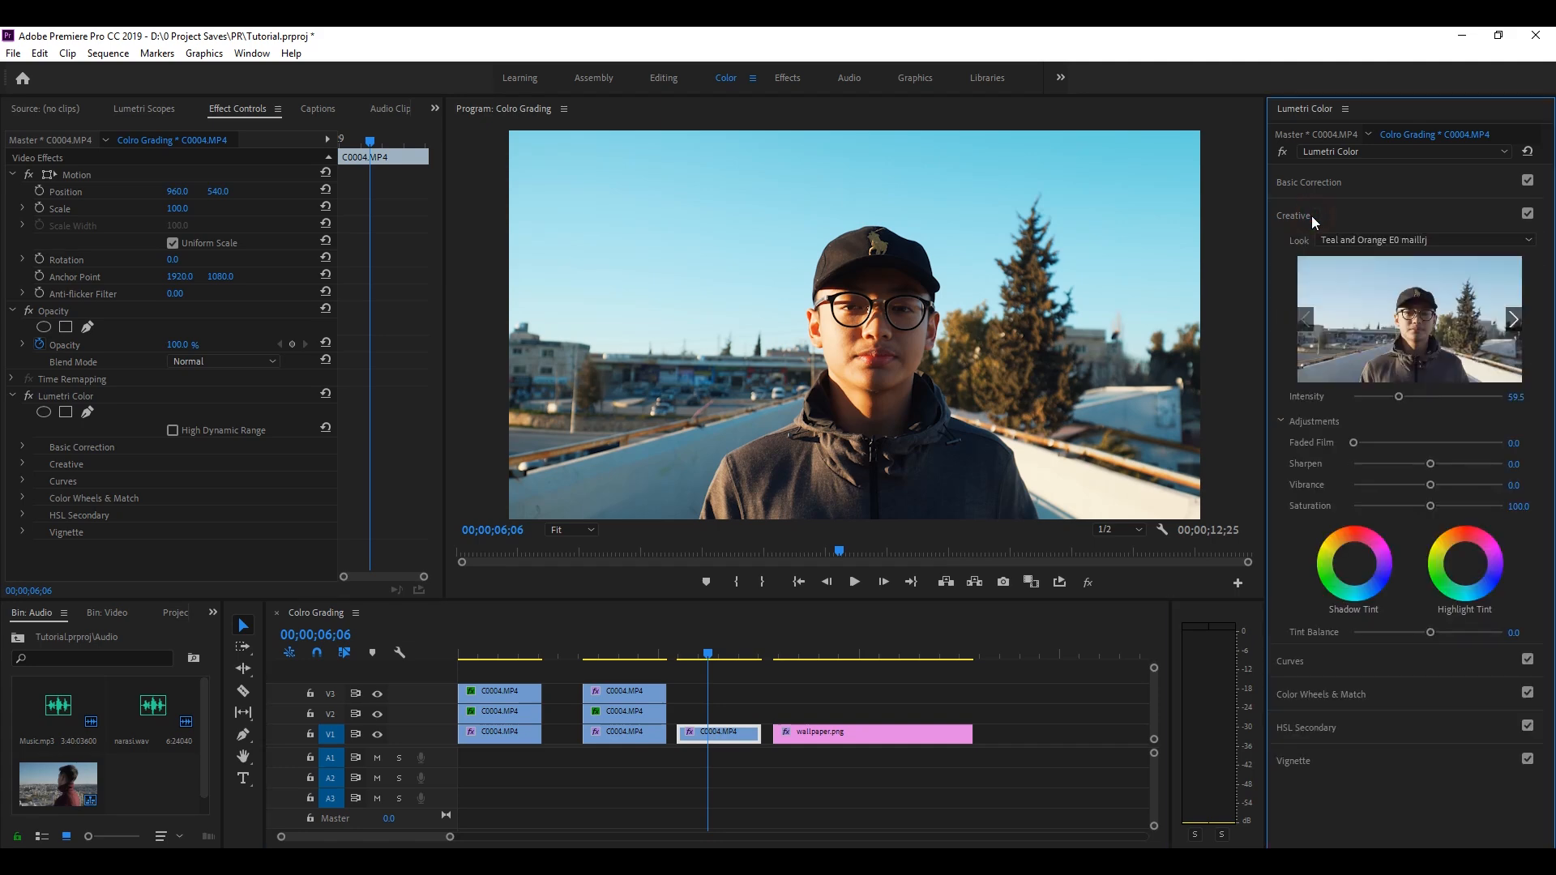
left_click(775, 695)
left_click(719, 731)
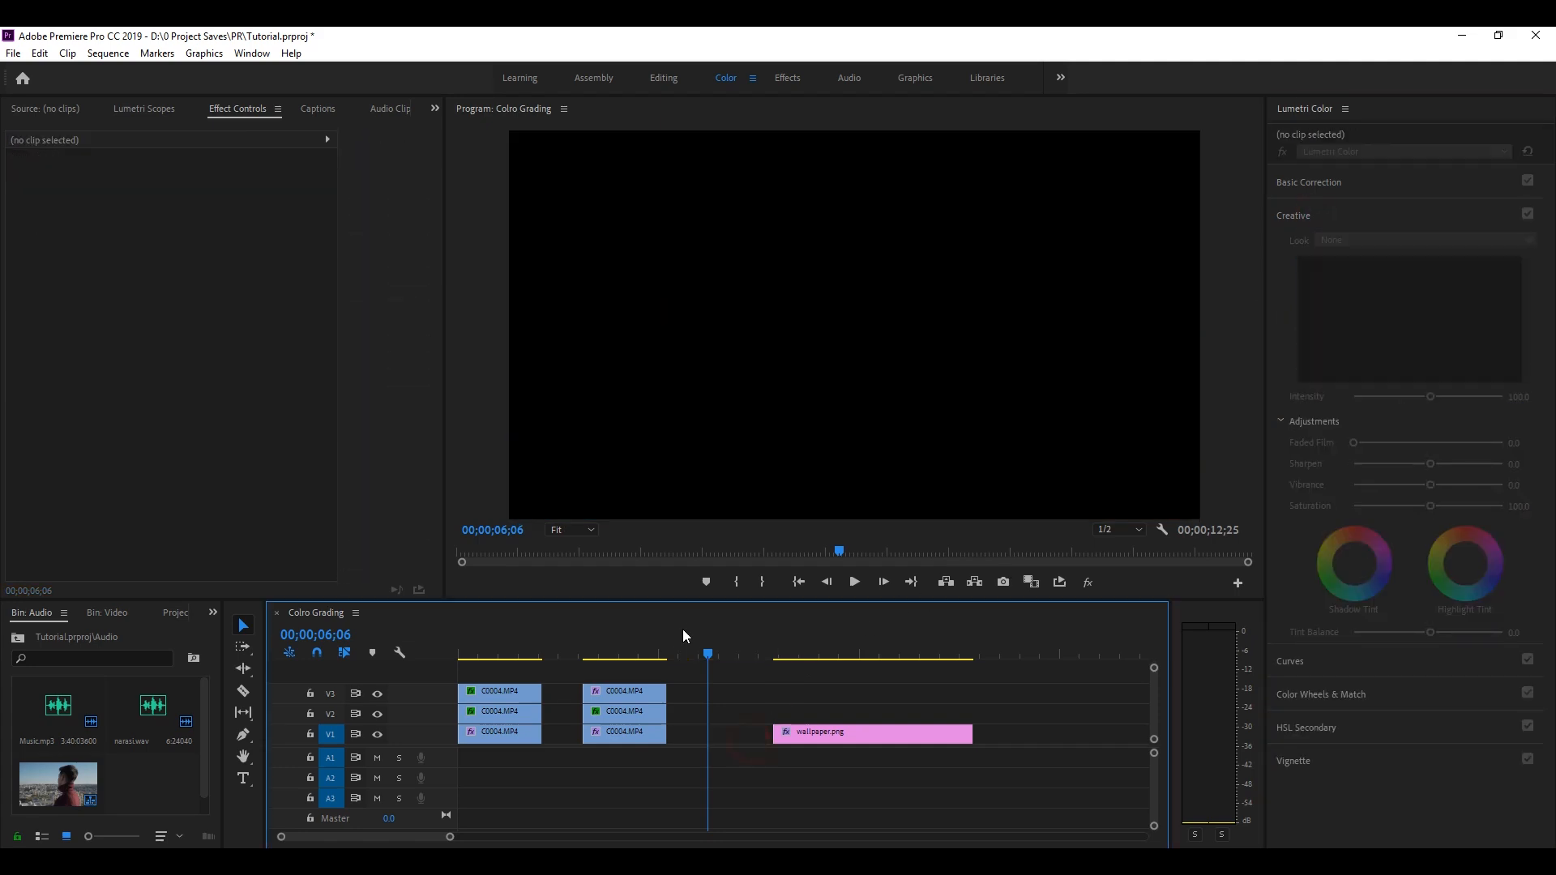
key("Delete")
left_click_drag(660, 648, 600, 655)
left_click(734, 695)
left_click(635, 695)
left_click(732, 712)
left_click_drag(735, 686, 582, 746)
left_click(704, 707)
left_click(706, 692)
left_click_drag(705, 709, 630, 754)
left_click(716, 689)
left_click_drag(716, 682, 634, 748)
left_click(719, 702)
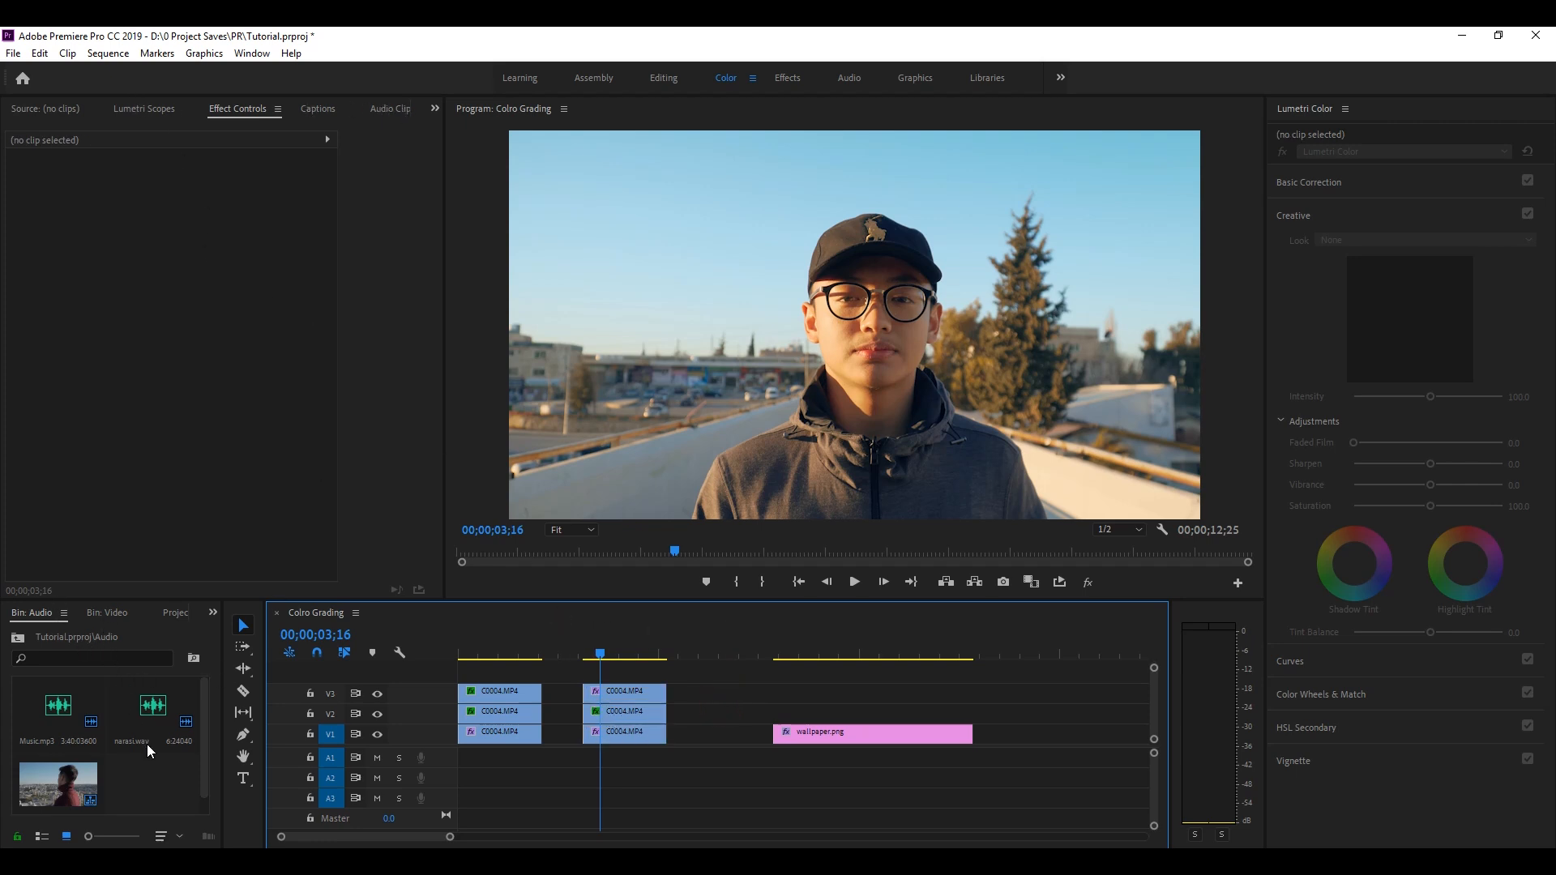
Create a 1920 x 1080 adjustment layer at 23.976 fps and place it on V4 above the second C0004.MP4 stack
right_click(149, 779)
key("Escape")
left_click(13, 52)
mouse_move(32, 71)
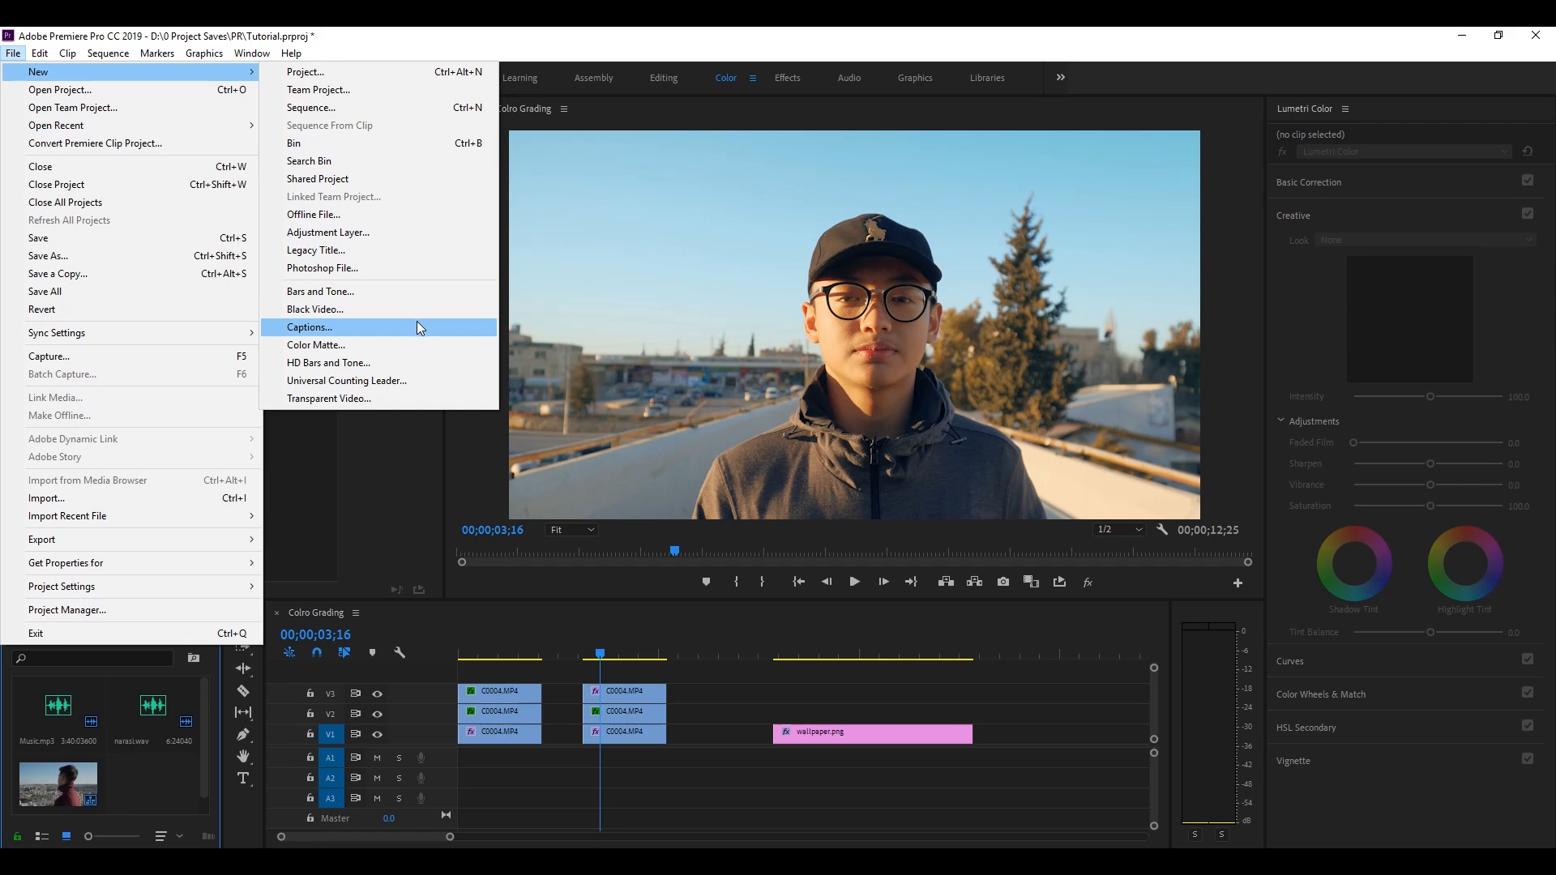
left_click(422, 233)
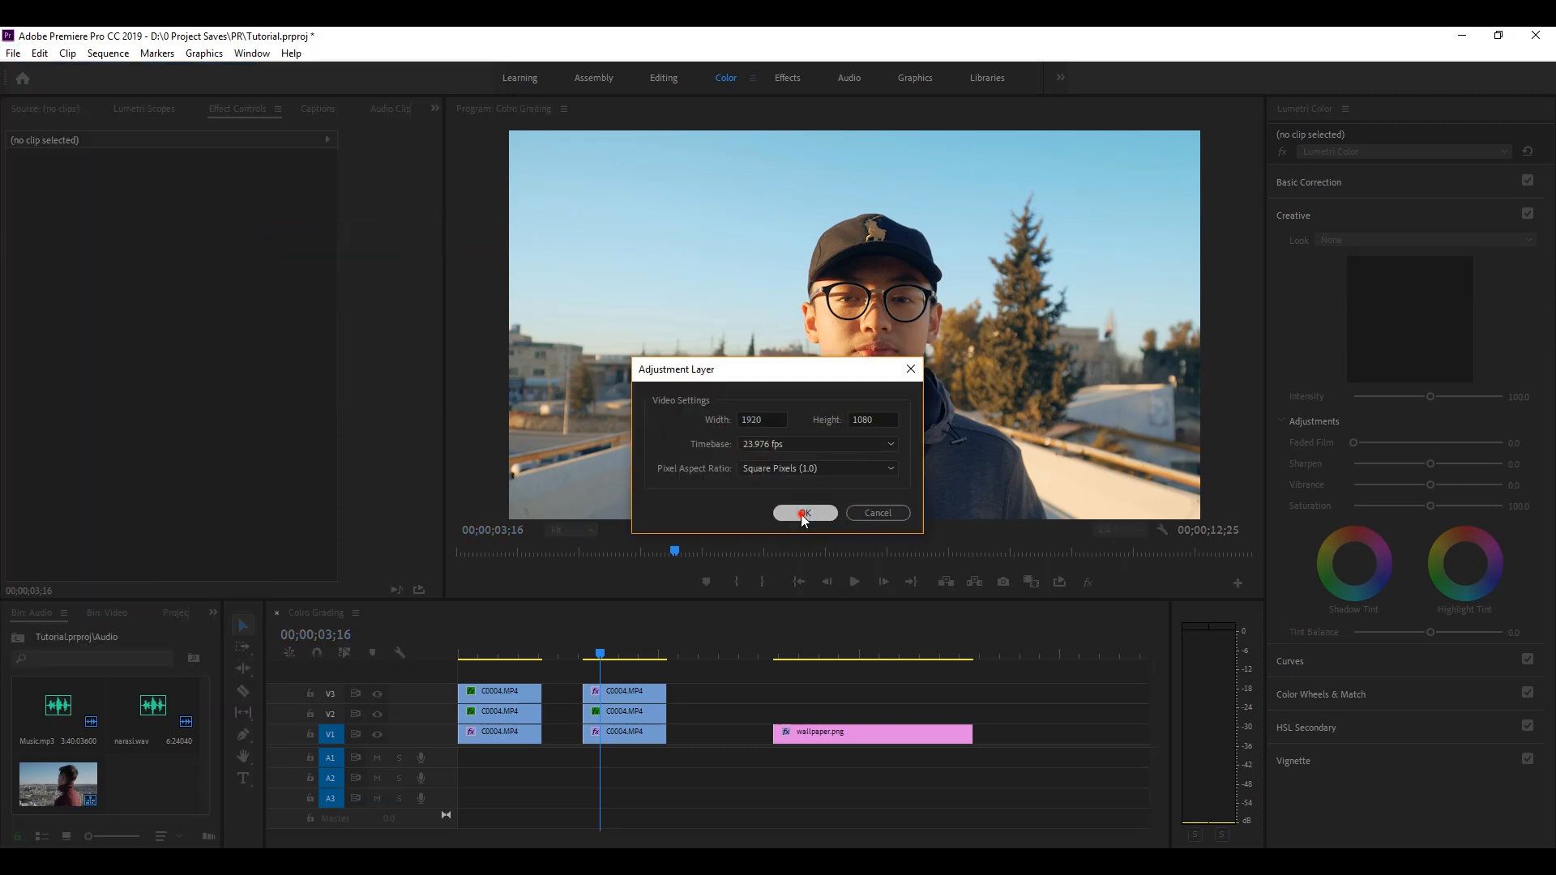
left_click(805, 512)
left_click_drag(258, 746, 614, 655)
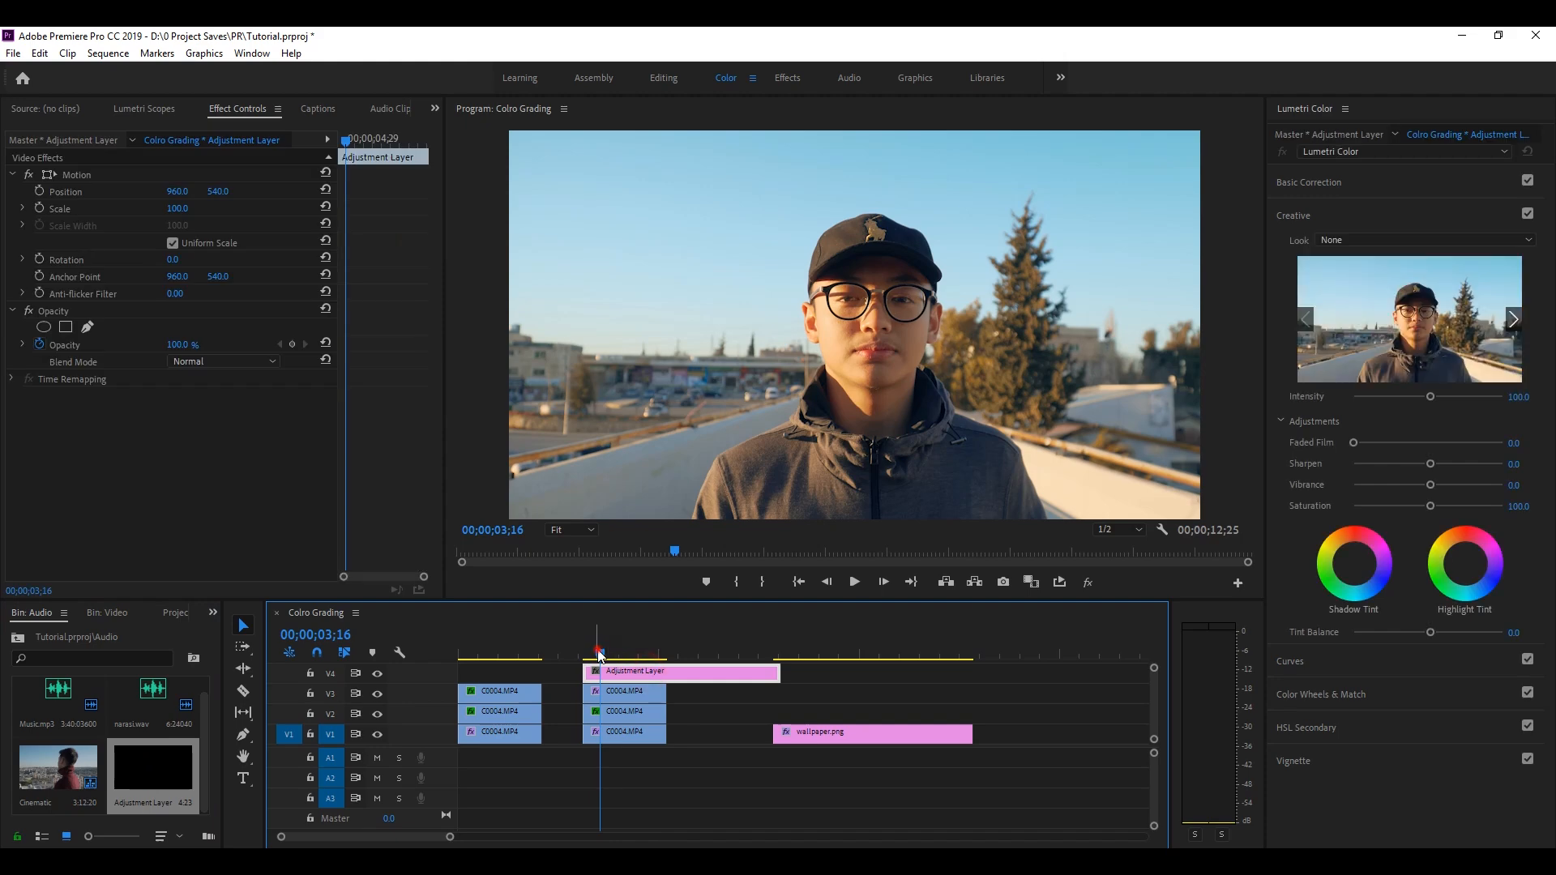
Set the adjustment layer's exposure to -0.1, contrast to 30.8 and shadows to 7.0, and trim its end to match the clips below
left_click(1311, 183)
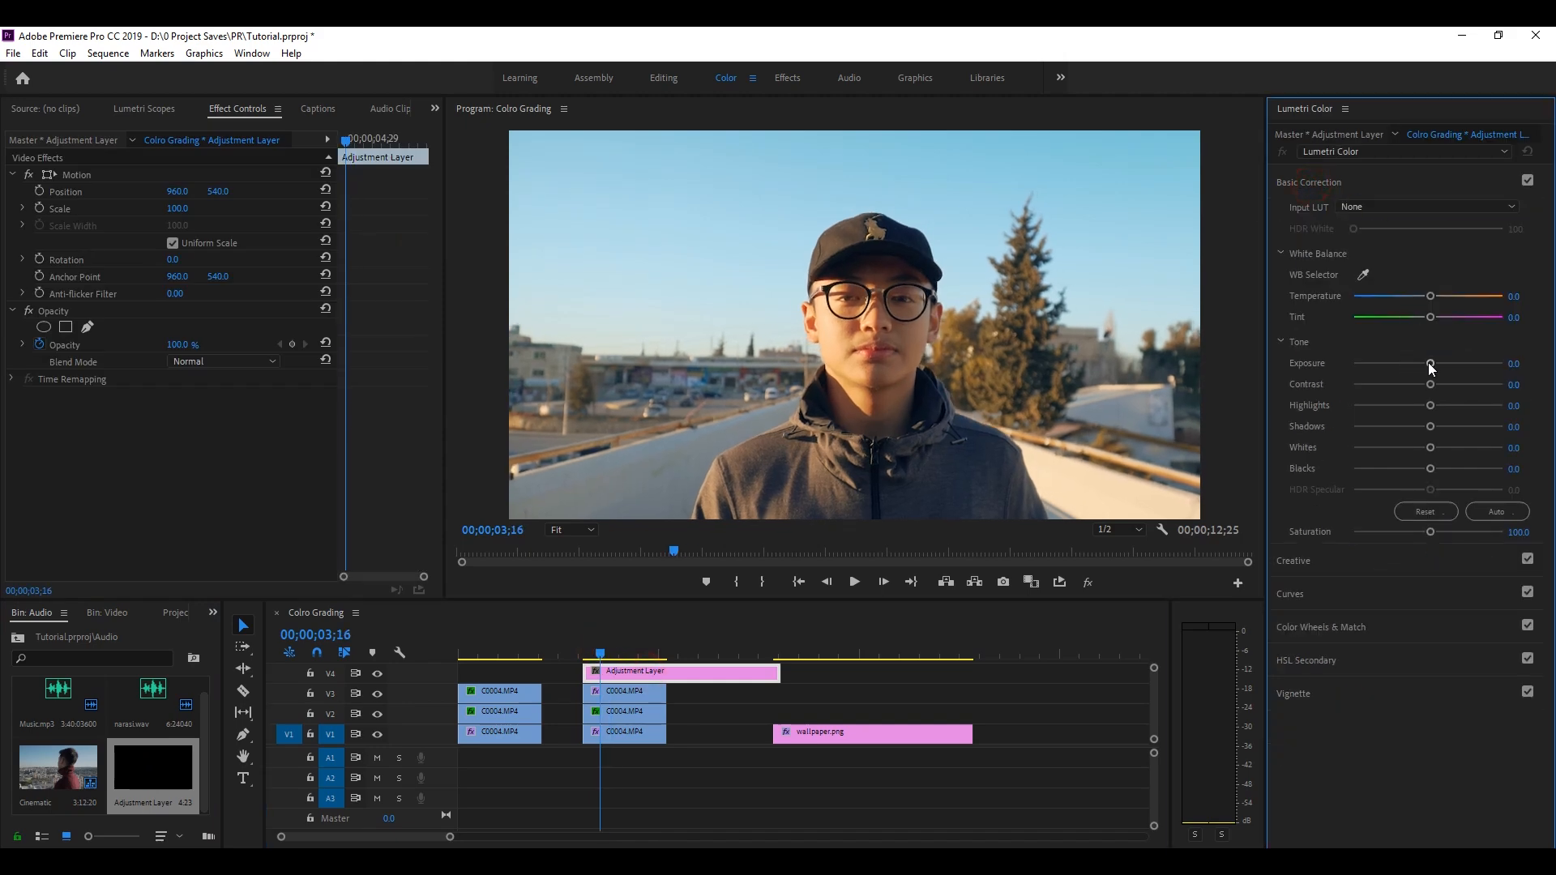
left_click(1430, 365)
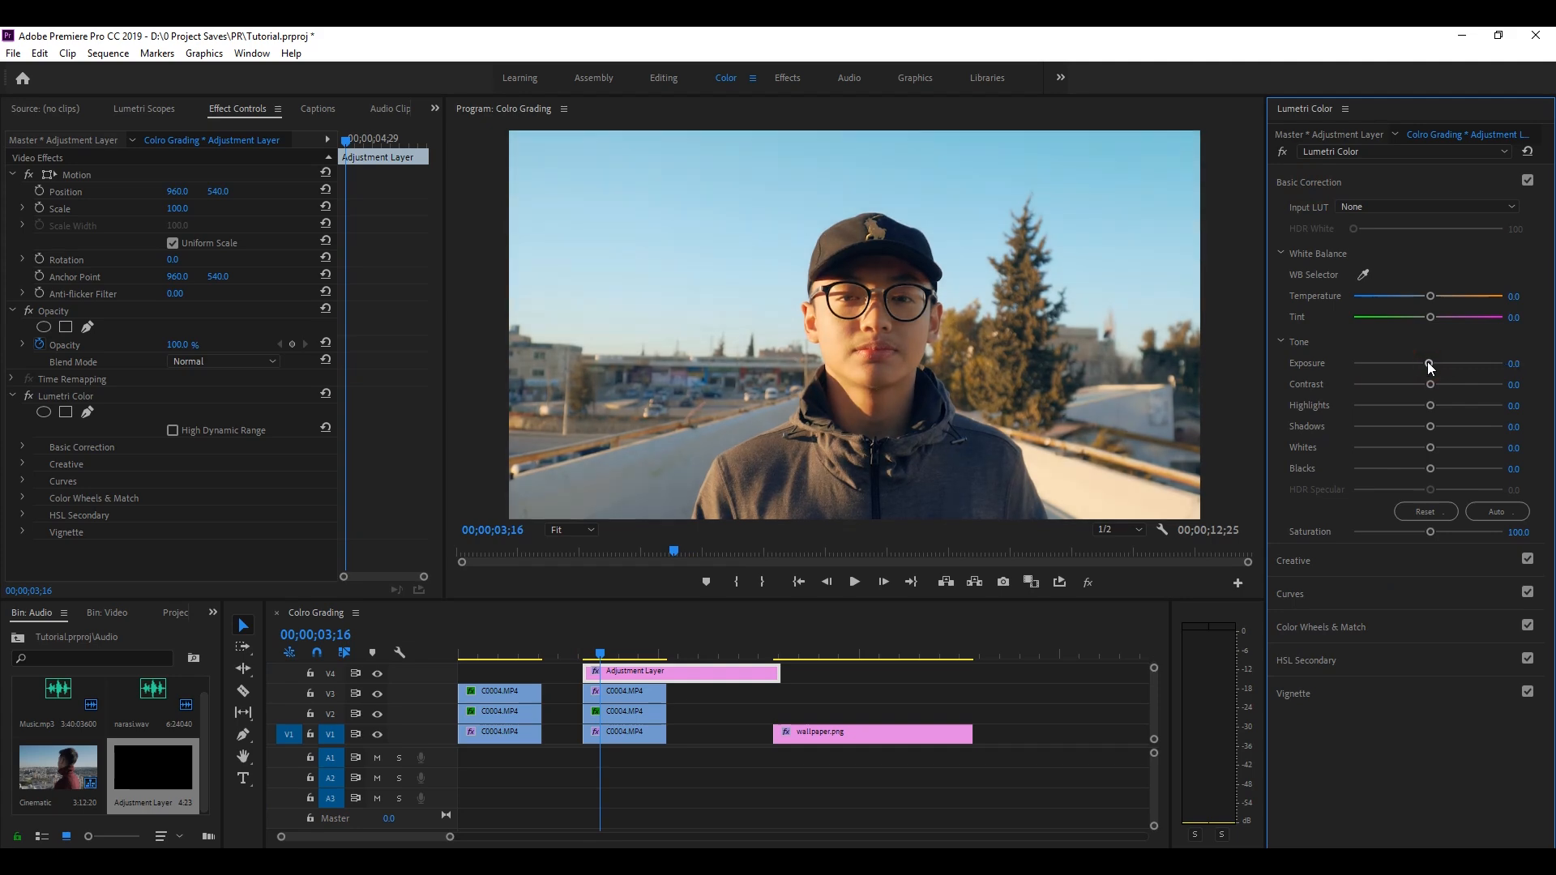
left_click_drag(1428, 362, 1426, 364)
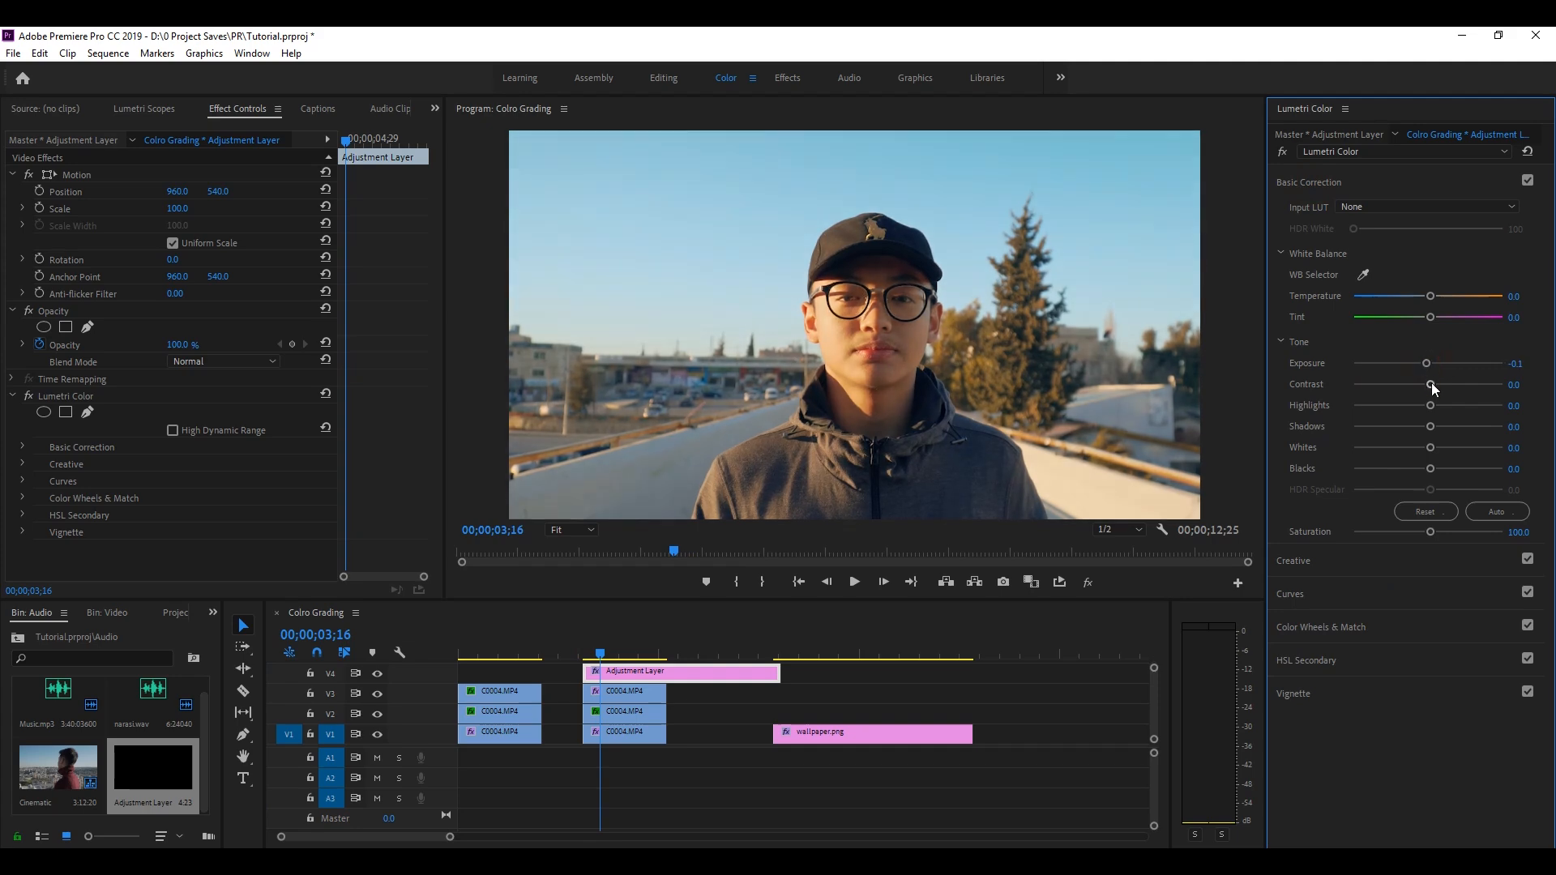
left_click_drag(1429, 384, 1433, 425)
left_click_drag(778, 672, 666, 674)
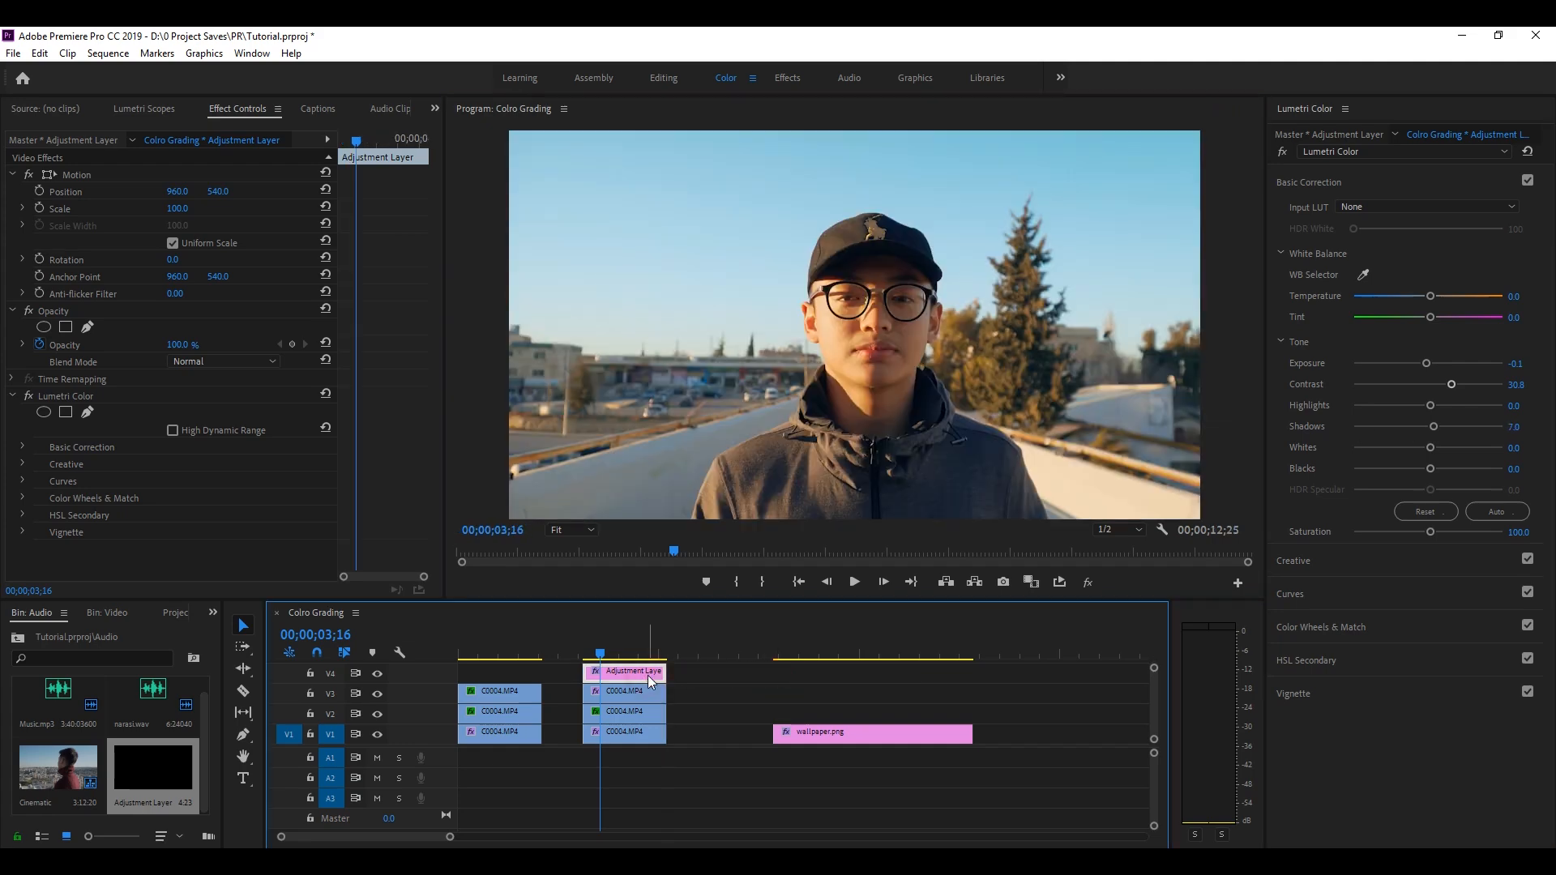
Add a slight dark vignette to the adjustment layer with an amount of -0.1
left_click(1333, 567)
left_click(1299, 216)
left_click(1295, 349)
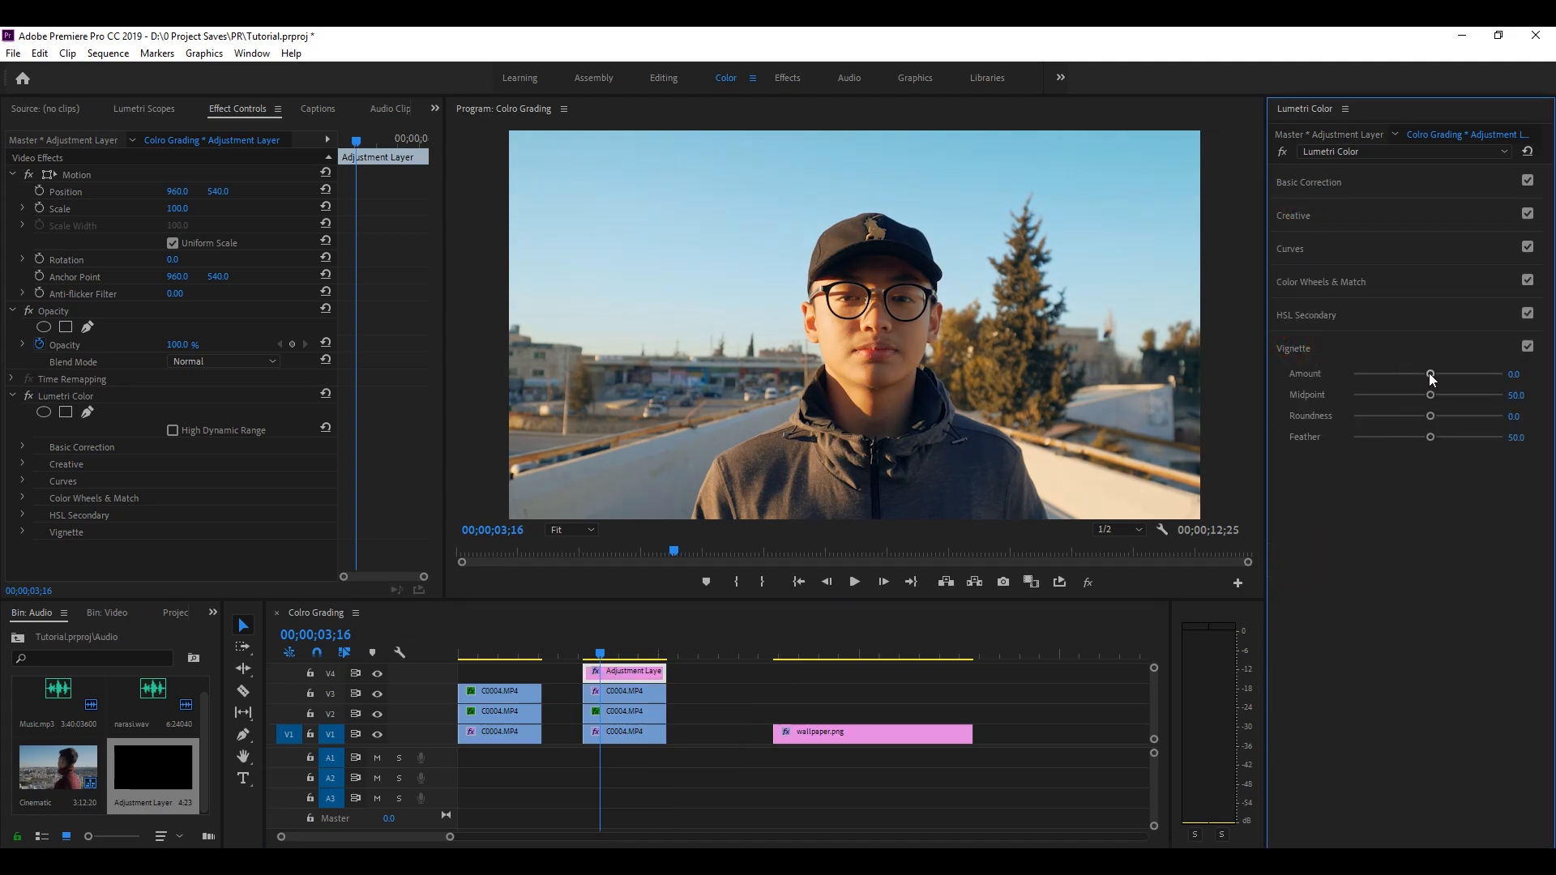
left_click_drag(1431, 376, 1414, 373)
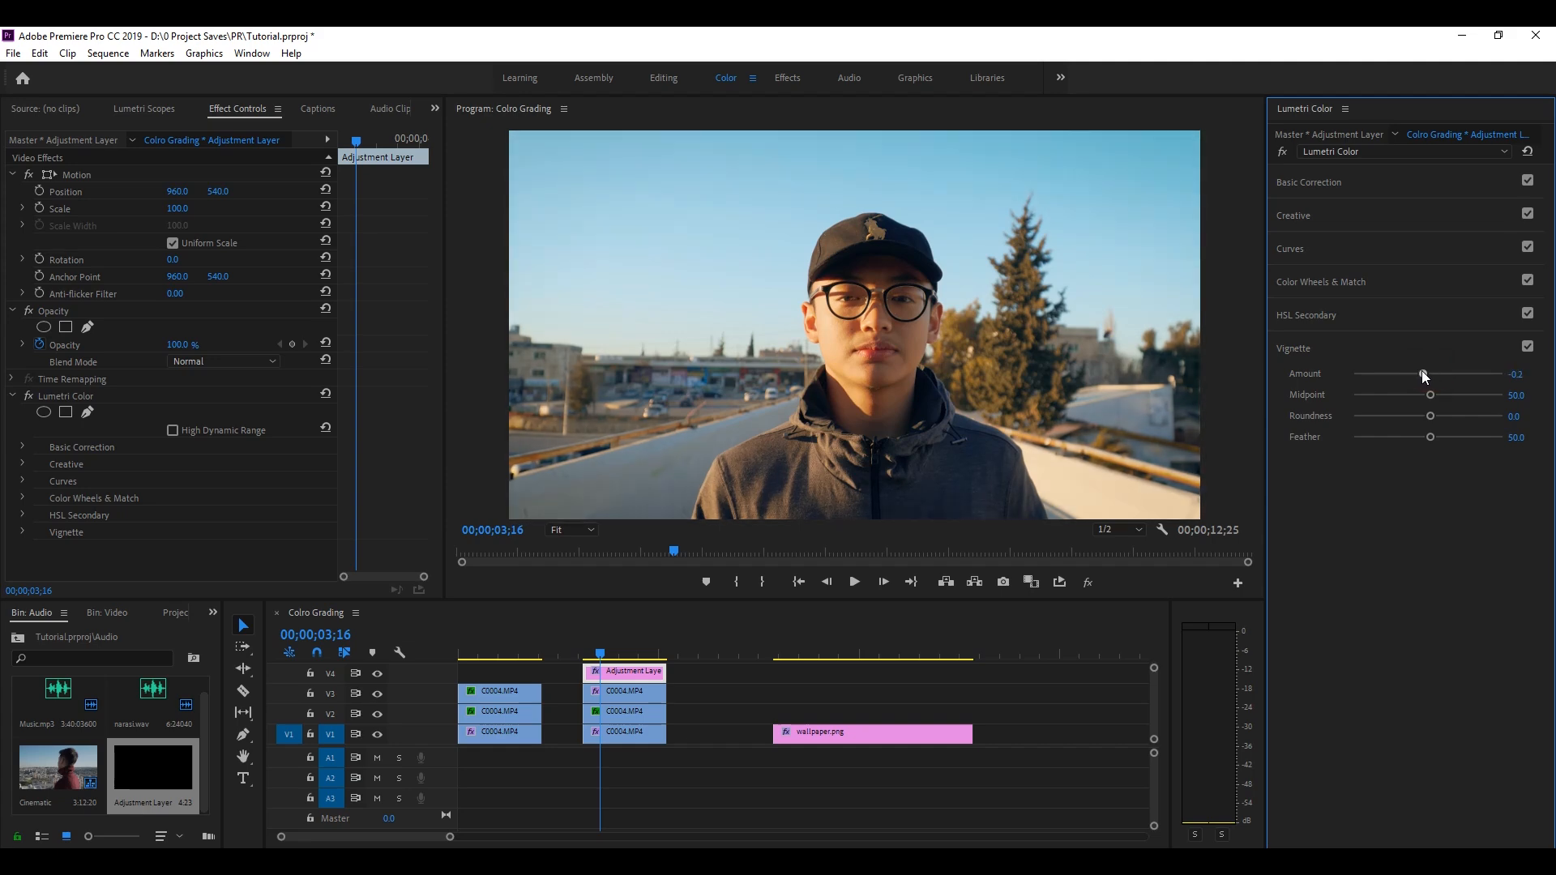
left_click_drag(1421, 374, 1425, 369)
left_click(974, 368)
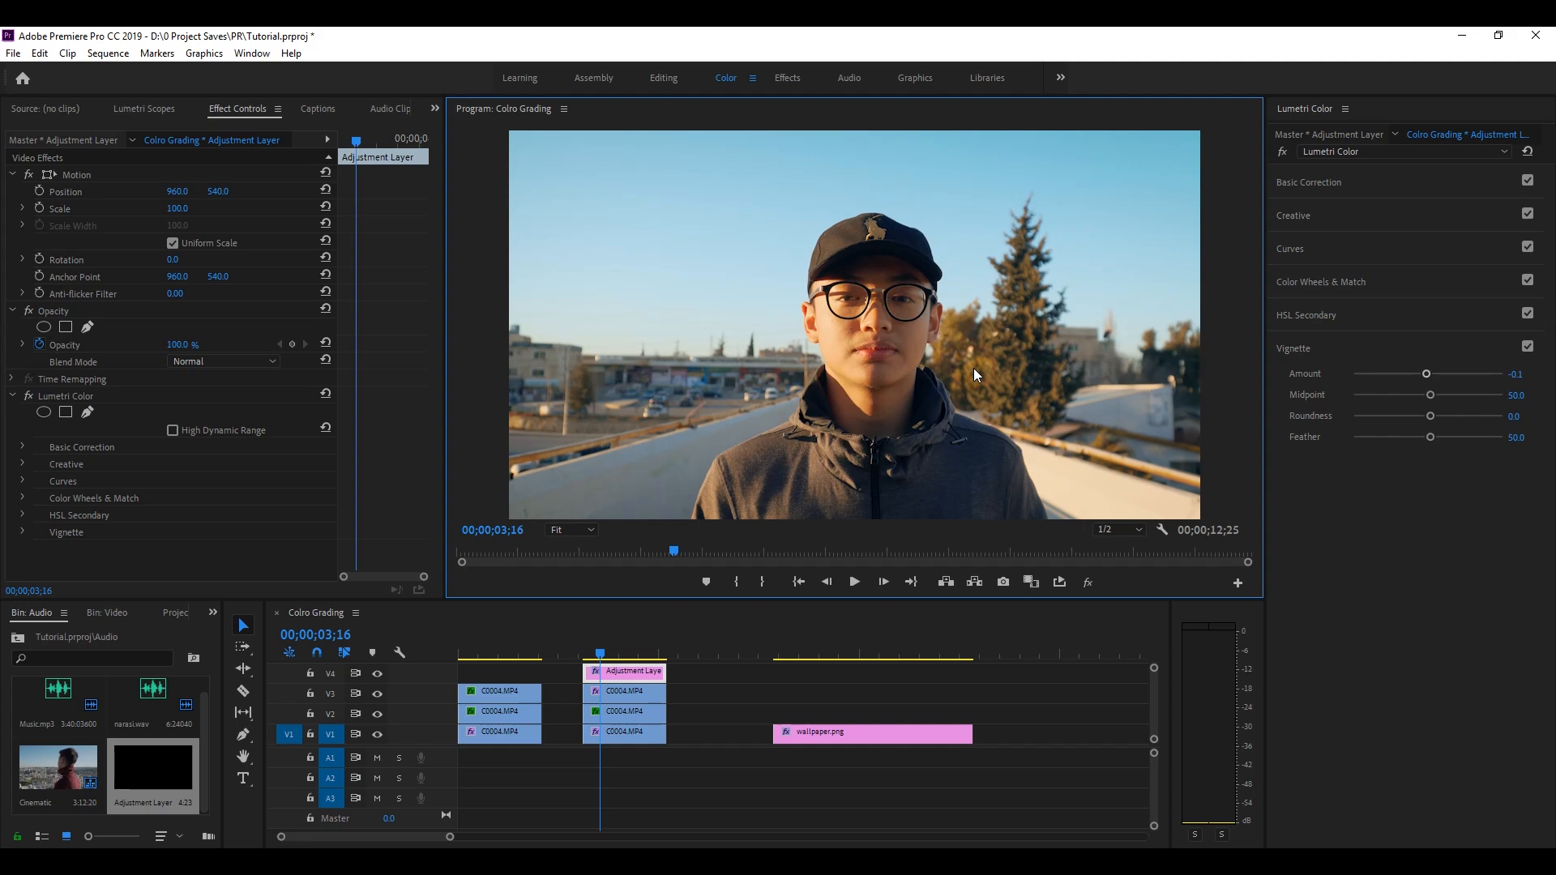